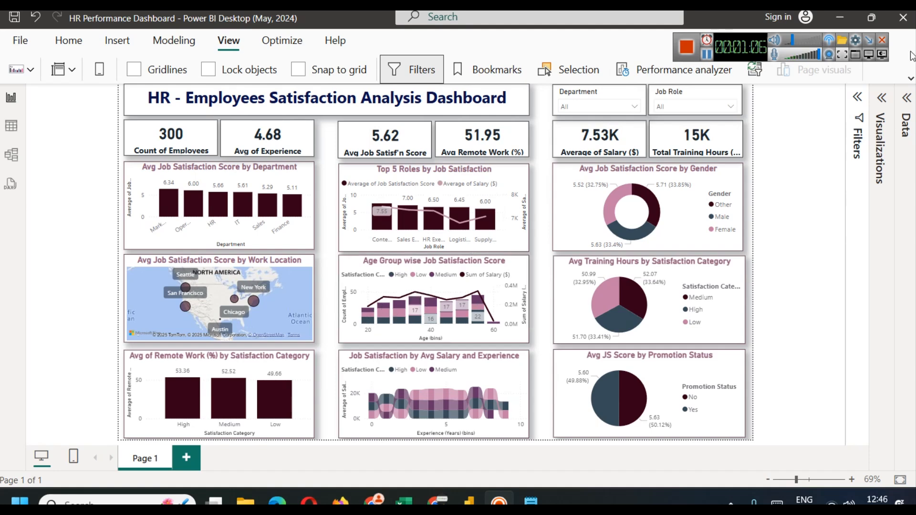
Step: List all hrdata fields and display the Satisfaction Category SWITCH formula, checking Age (bins) on the way
left_click(906, 101)
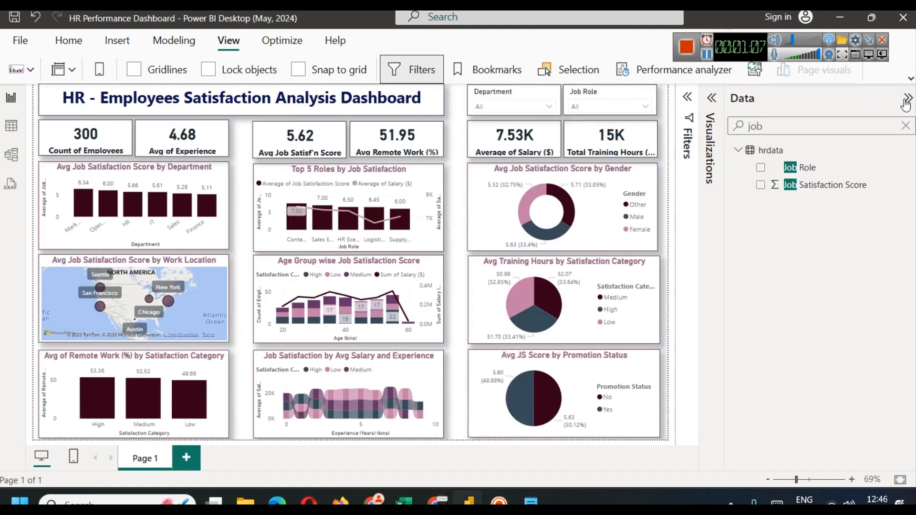
left_click(904, 126)
left_click(832, 186)
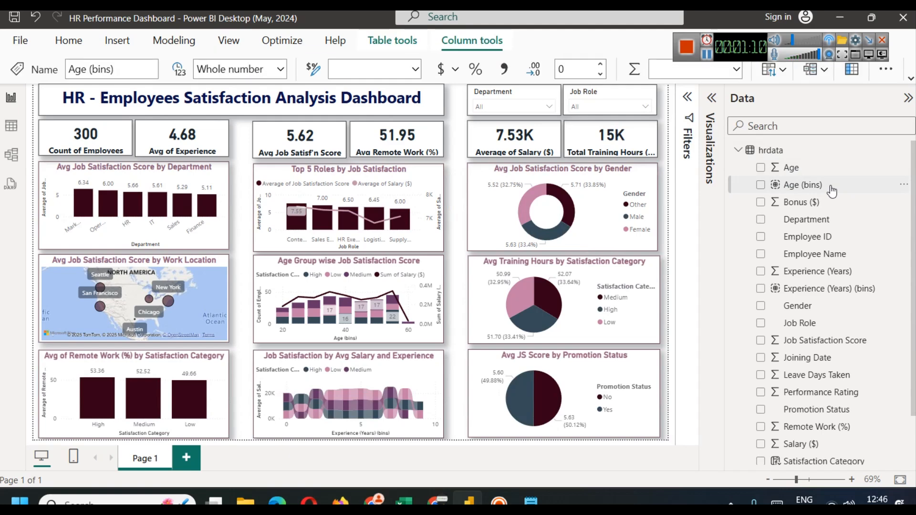
scroll(850, 340, "down", 2)
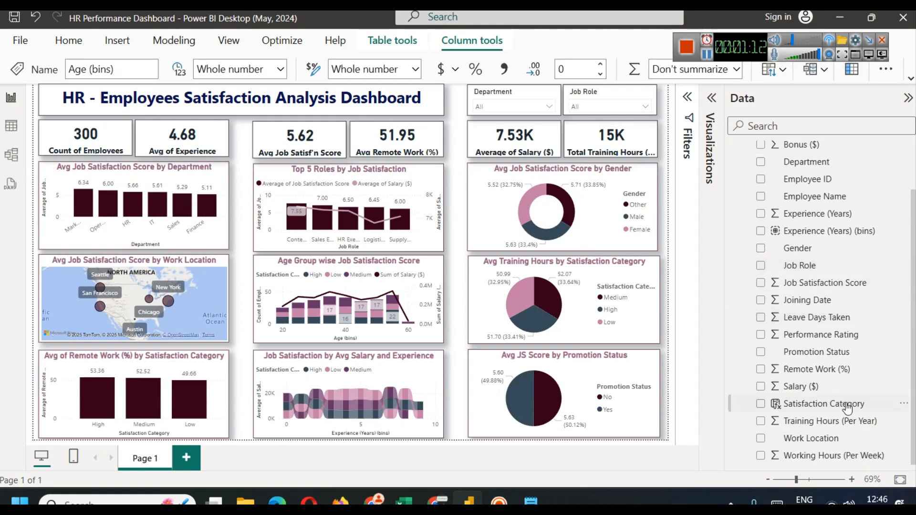
left_click(824, 405)
left_click(710, 268)
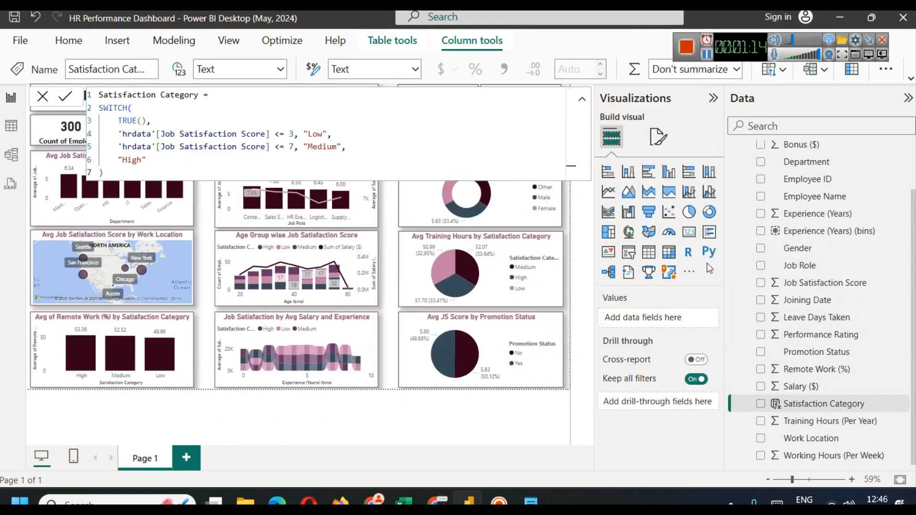
left_click(582, 99)
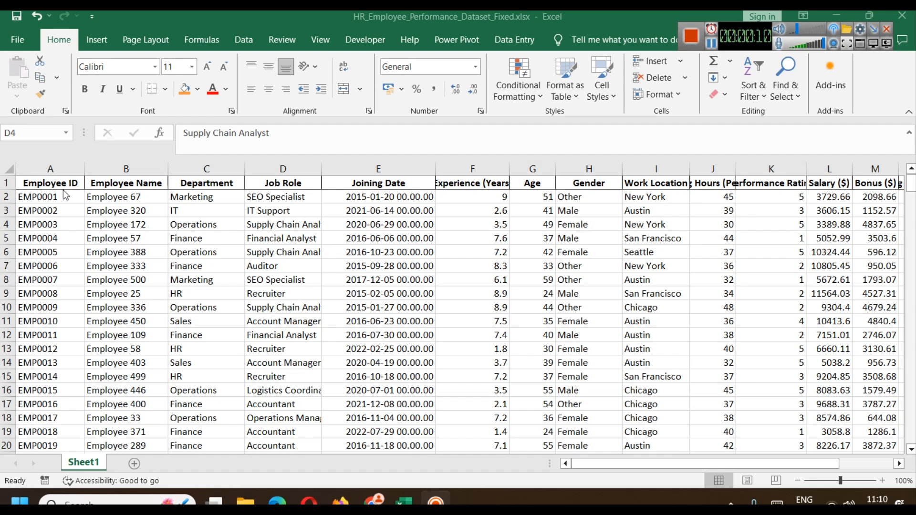
left_click(129, 169)
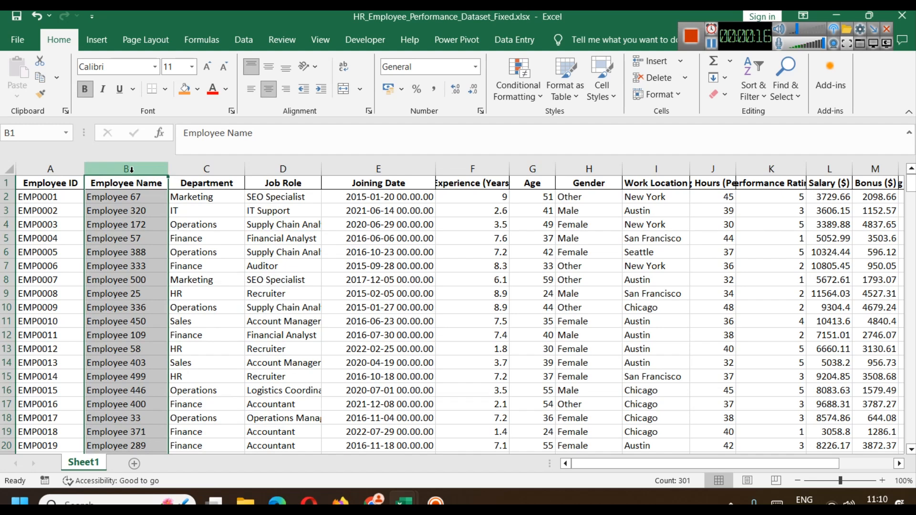
left_click(208, 170)
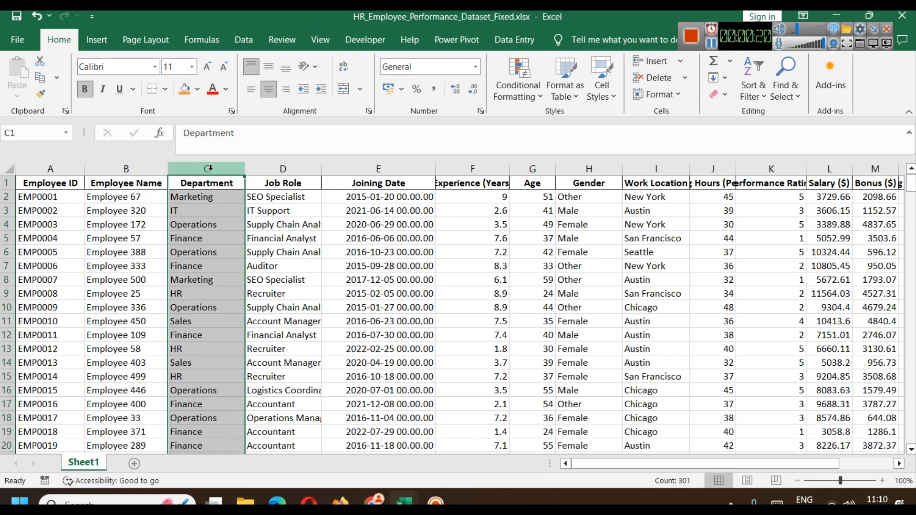
left_click(290, 165)
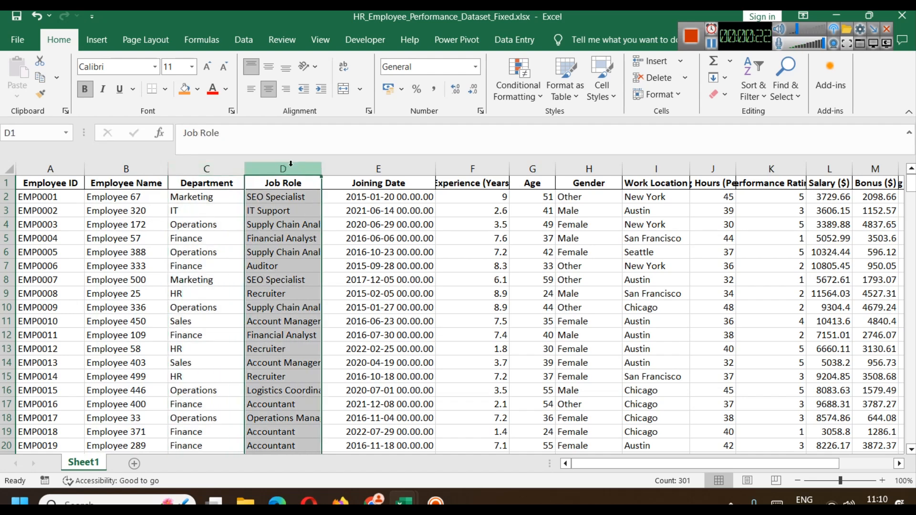
left_click(410, 171)
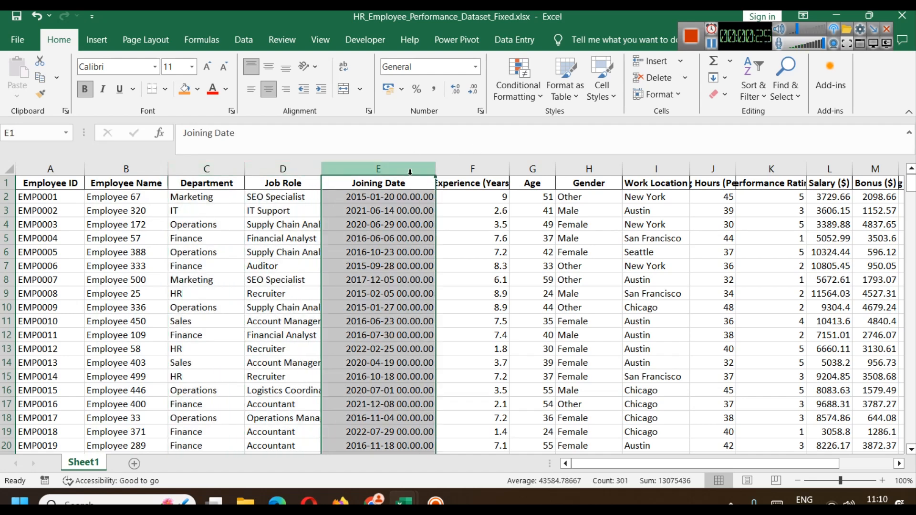
left_click(463, 168)
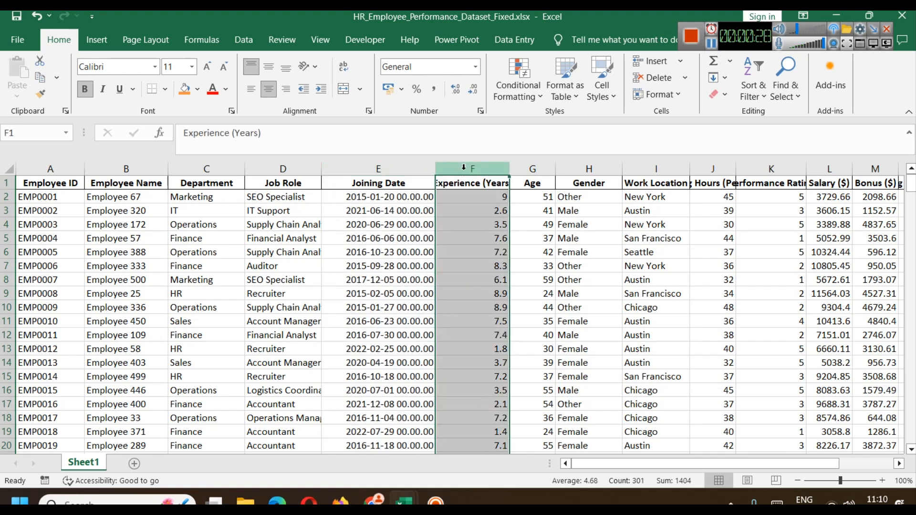
left_click(533, 169)
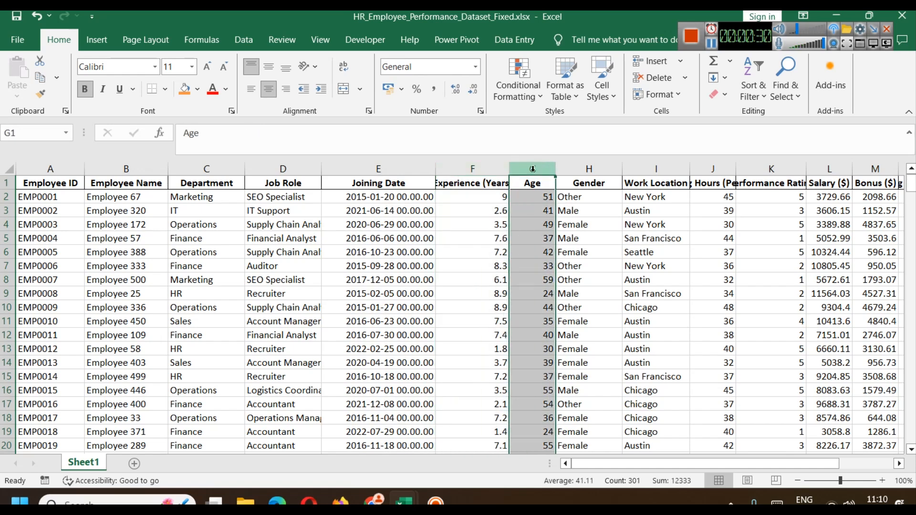
left_click(589, 169)
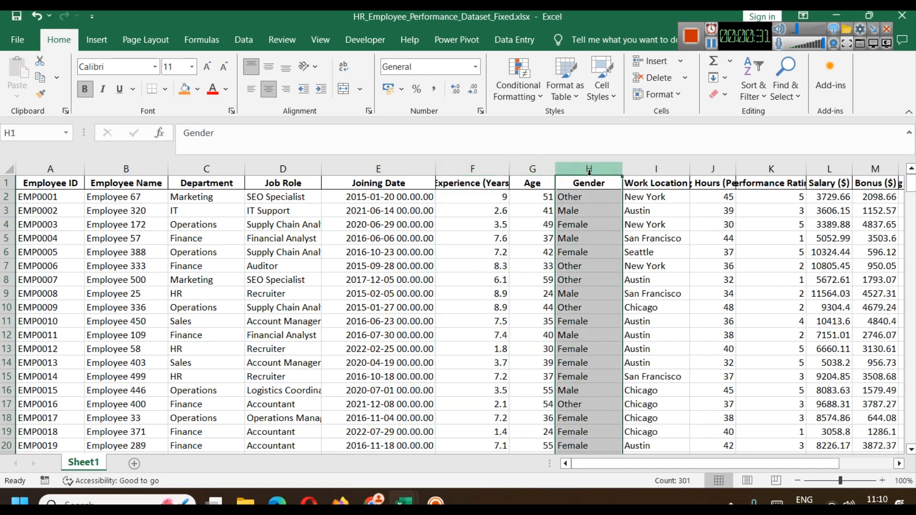
left_click(667, 164)
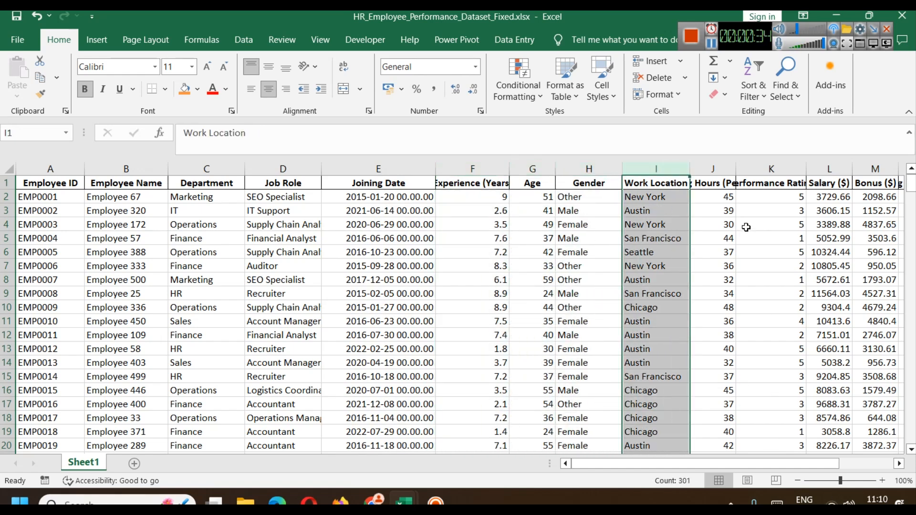
left_click(716, 169)
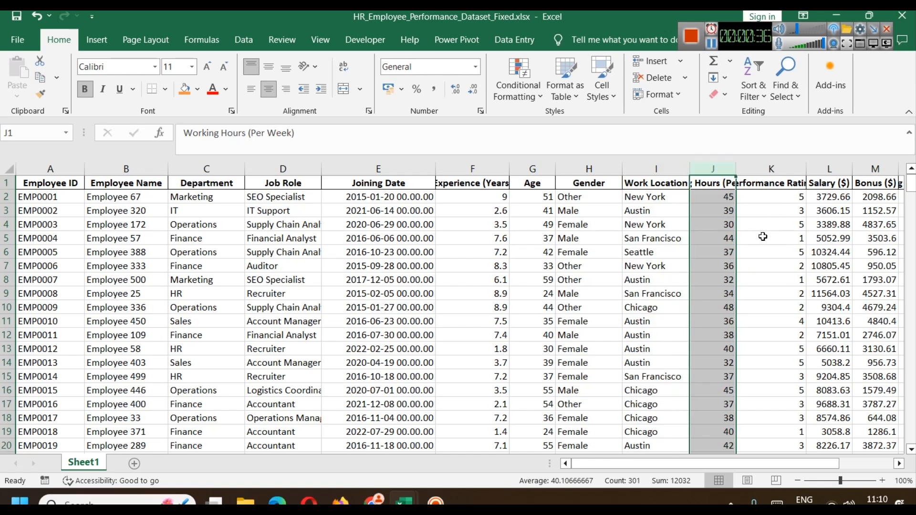
left_click(766, 171)
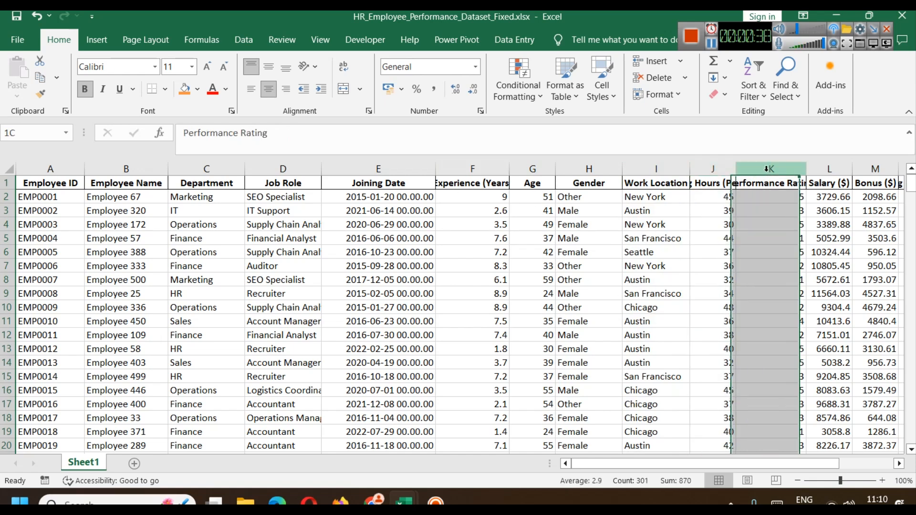
left_click_drag(709, 466, 754, 466)
left_click(677, 170)
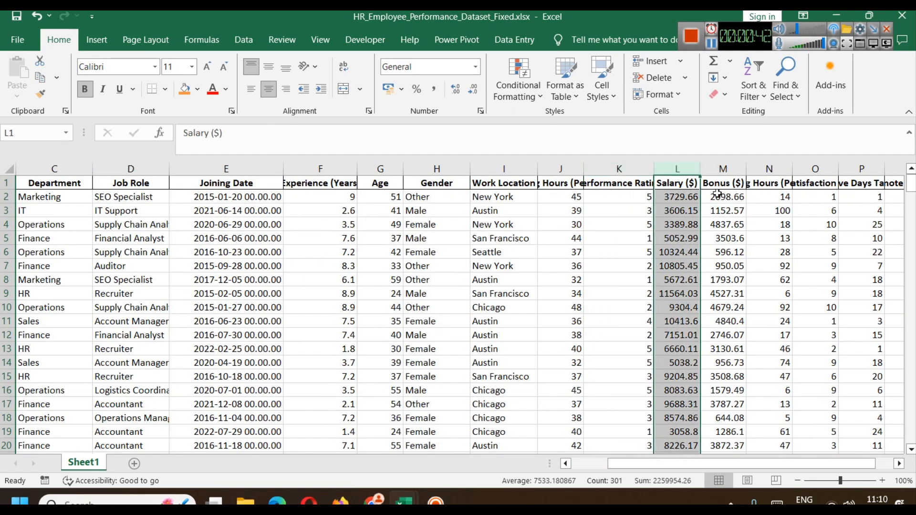
left_click(724, 170)
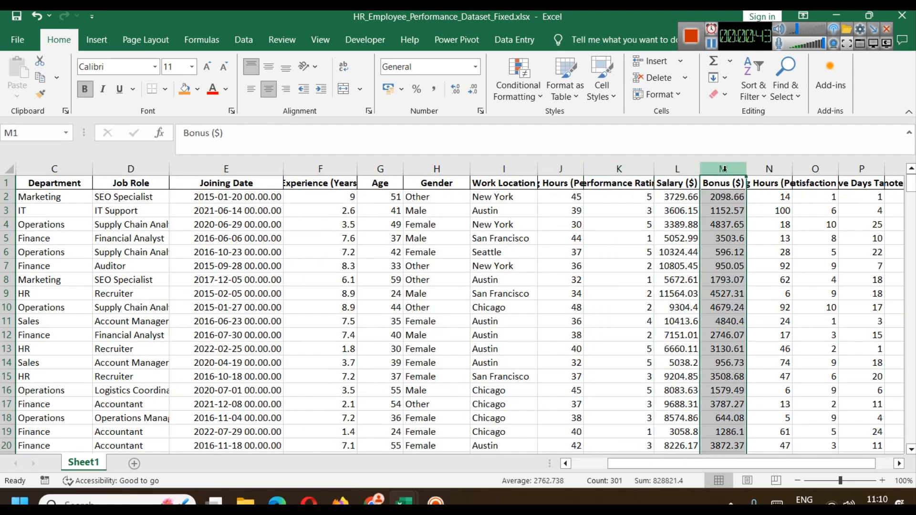
left_click(757, 169)
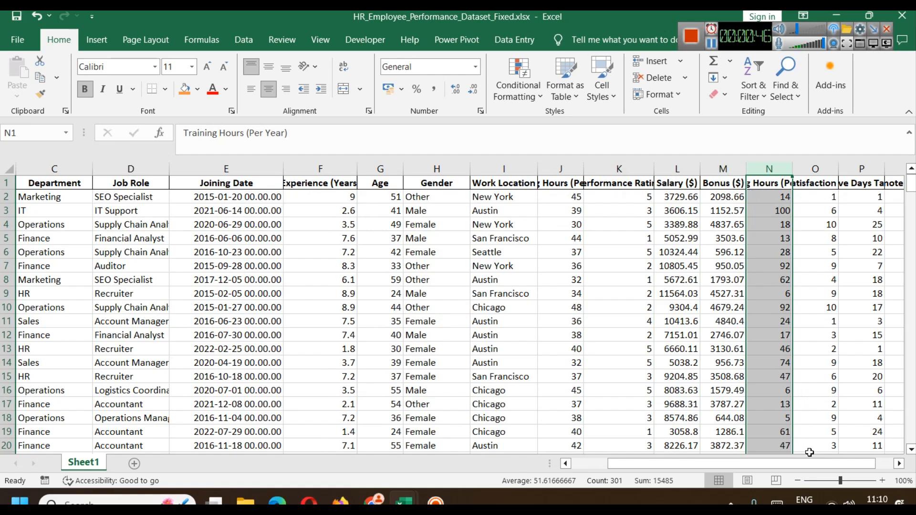
left_click_drag(827, 460, 844, 461)
left_click(740, 168)
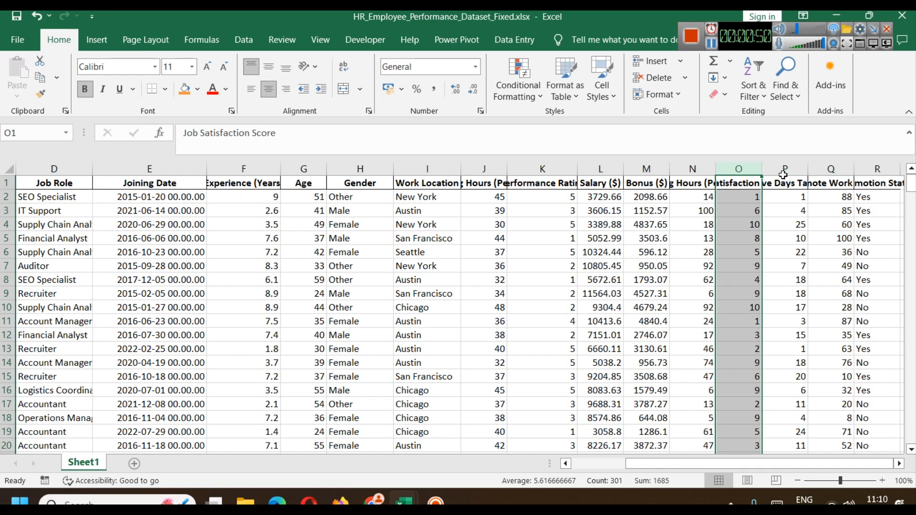
left_click(783, 171)
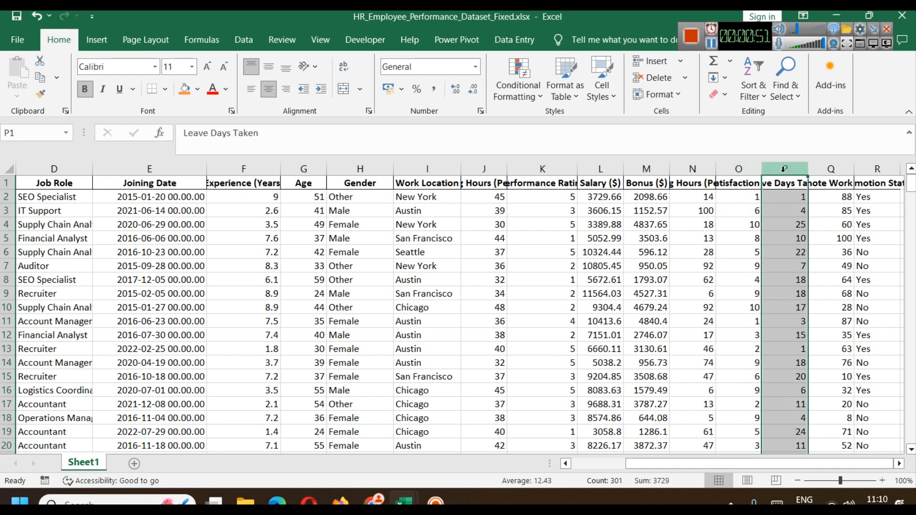
left_click(825, 168)
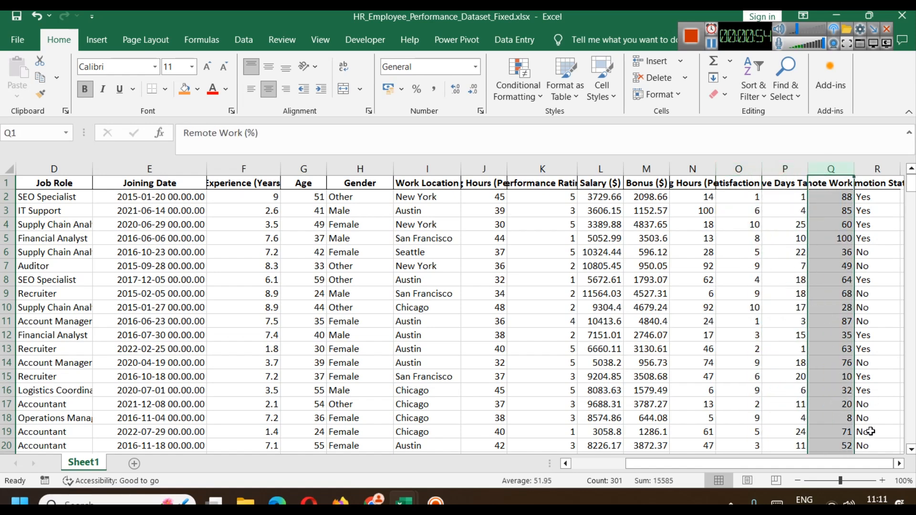
left_click(883, 168)
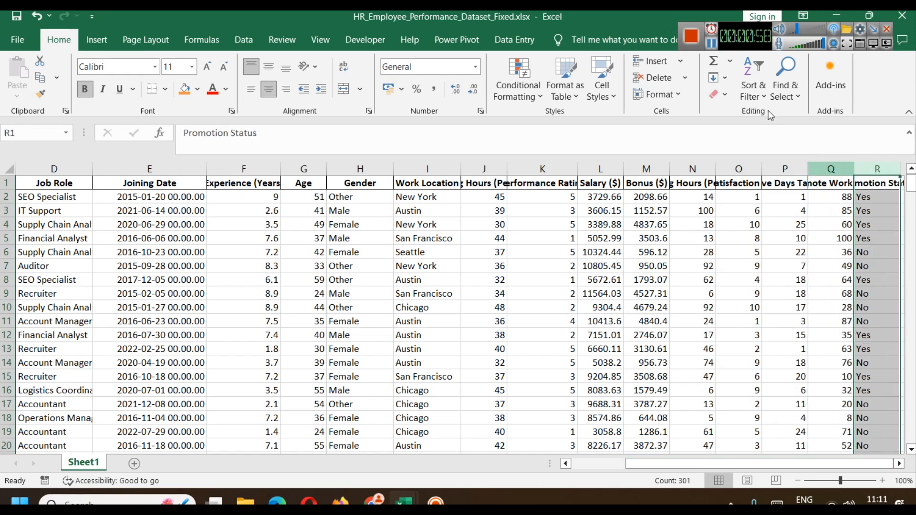
left_click(712, 43)
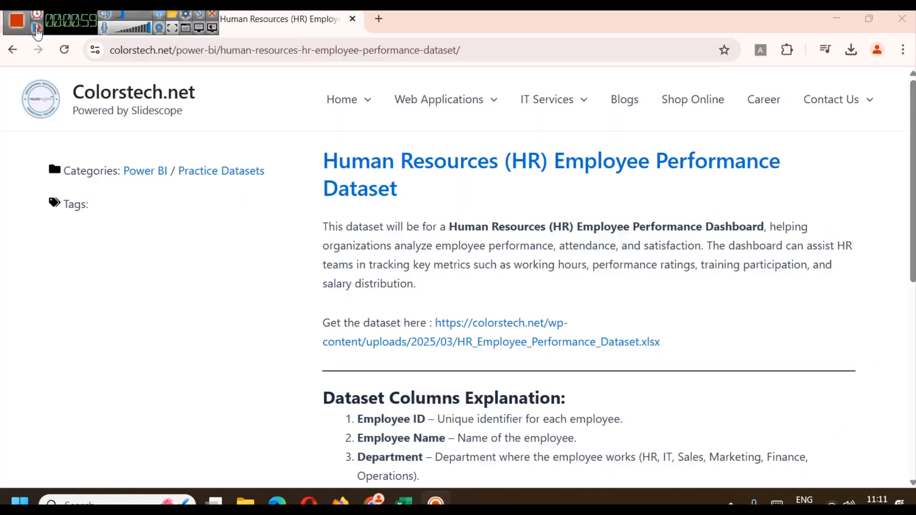
left_click(37, 31)
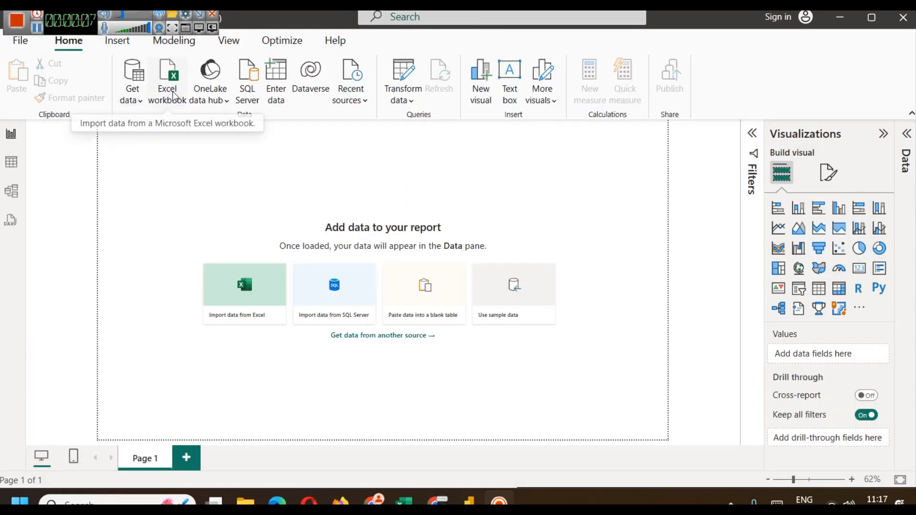
Step: Import Sheet1 from the Excel workbook HR_Employee_Performance_Dataset_Fixed.xlsx
left_click(181, 82)
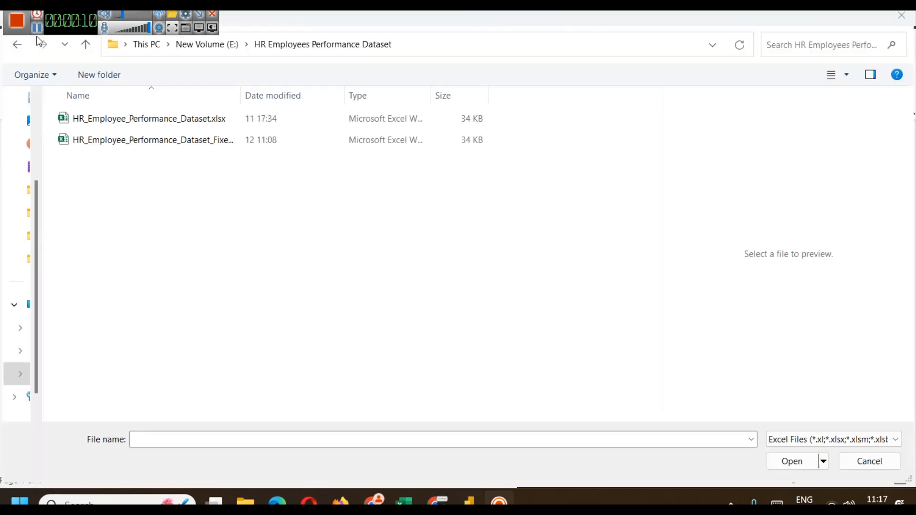
left_click(180, 146)
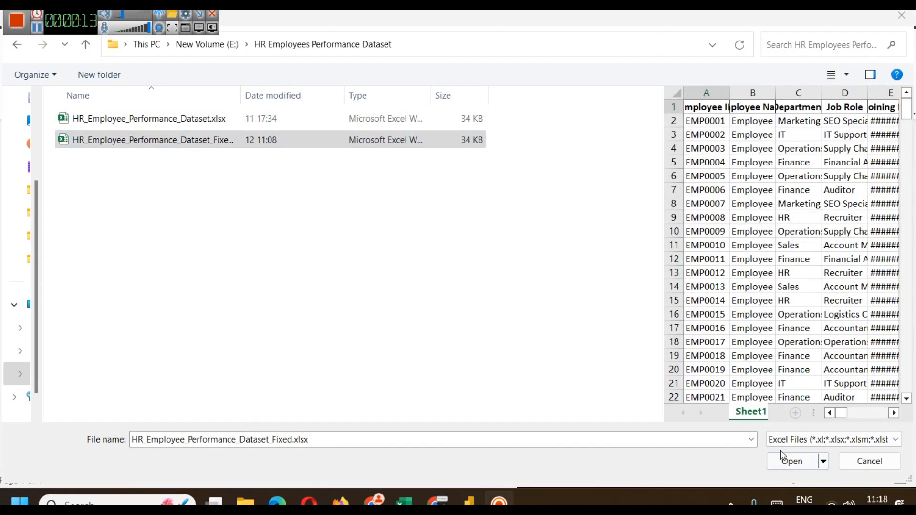
left_click(792, 461)
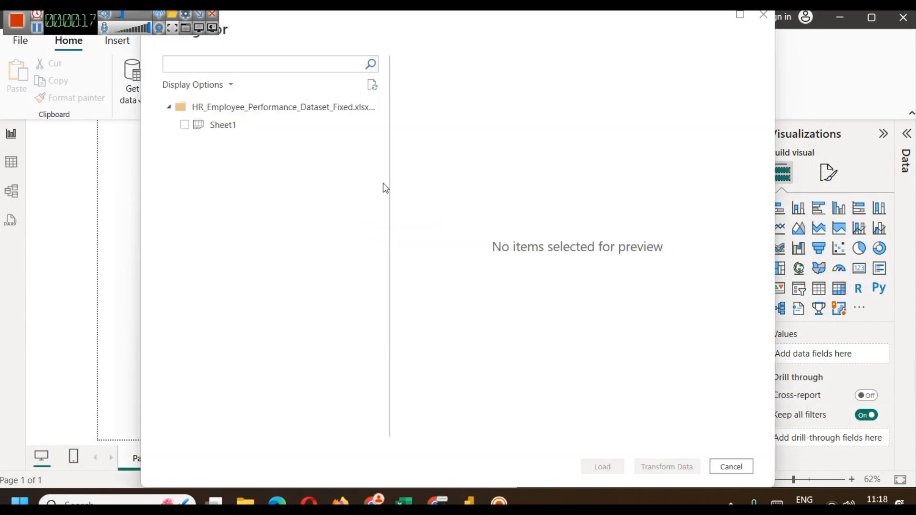
left_click(196, 125)
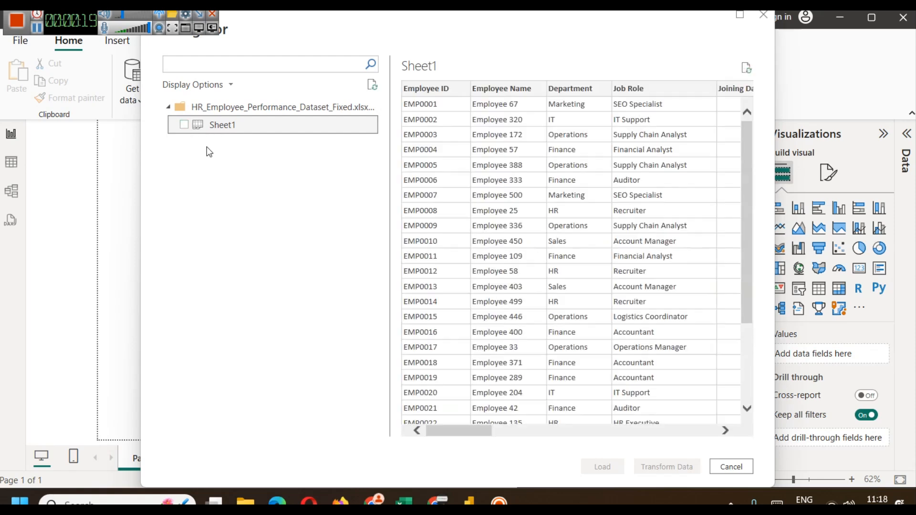
left_click(184, 126)
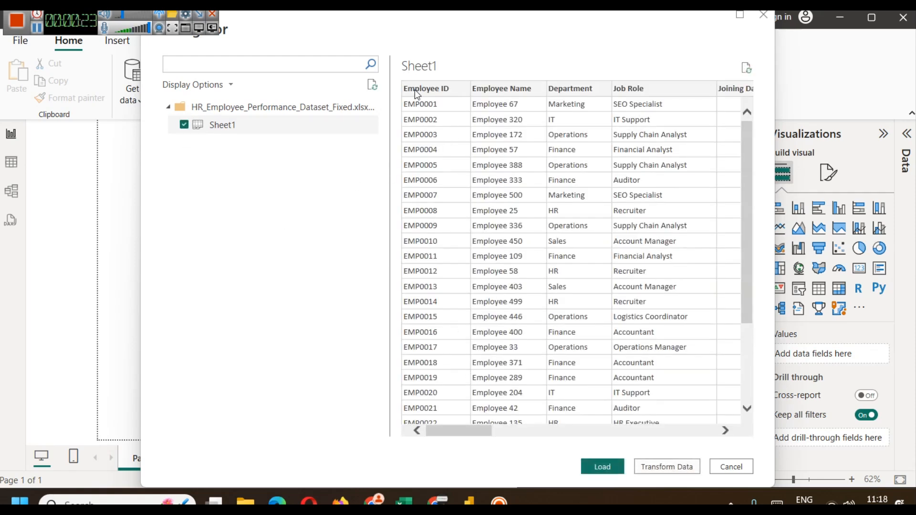
left_click_drag(461, 431, 578, 447)
key("alt+Tab")
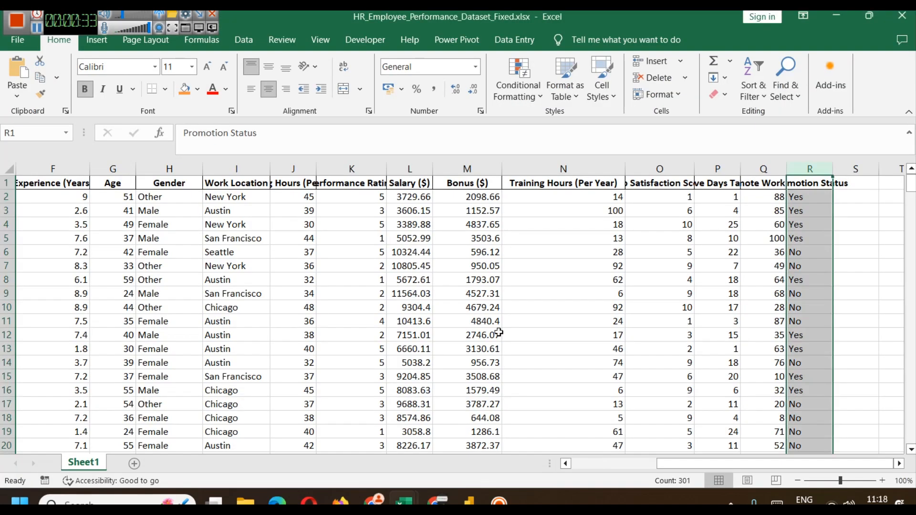
key("alt+Tab")
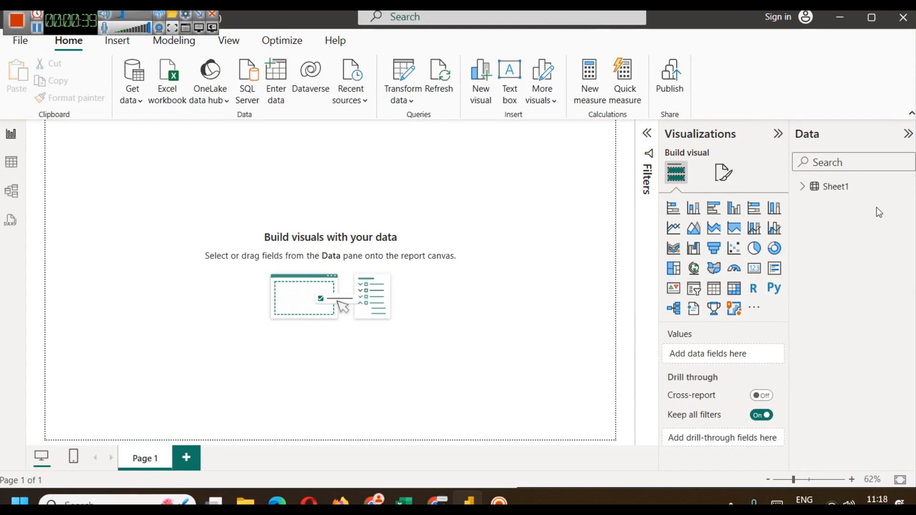
Step: Rename the Sheet1 table to hrdata, correcting the first attempt 'rdata' by adding the h
left_click(802, 189)
right_click(817, 188)
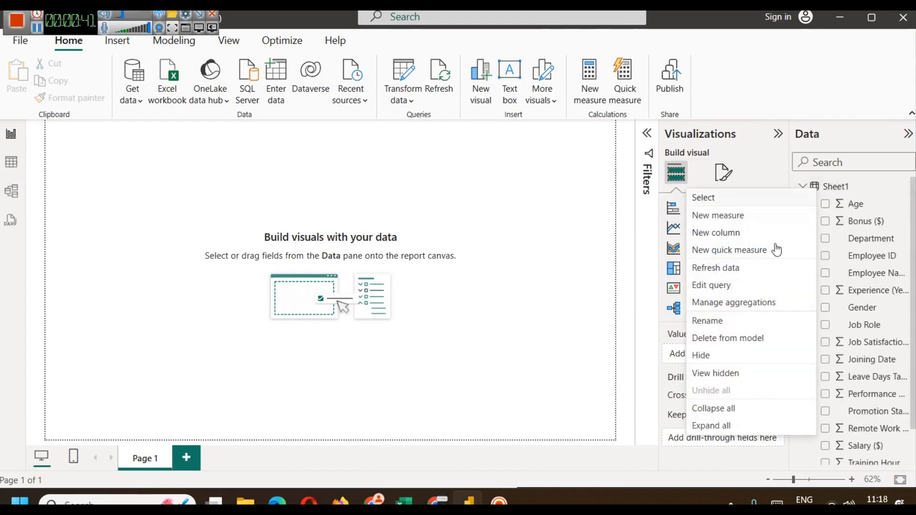
left_click(735, 322)
type("rdata")
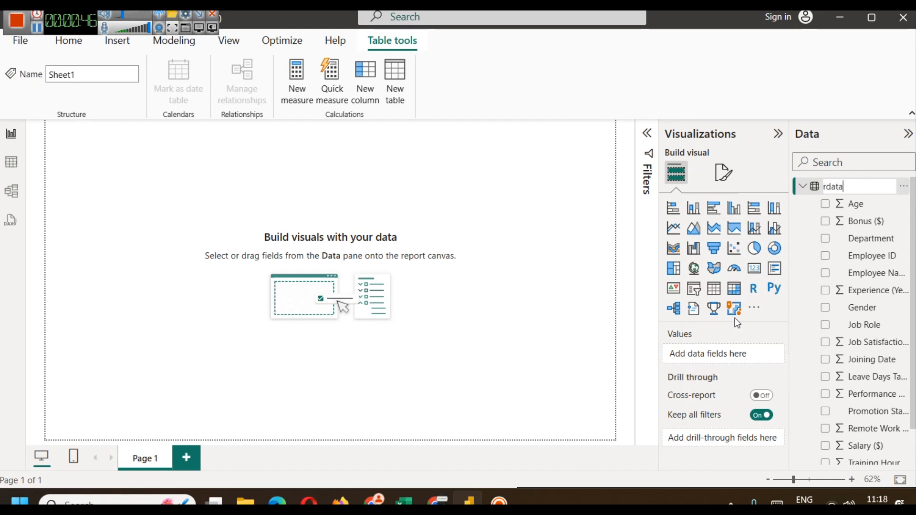
key("Return")
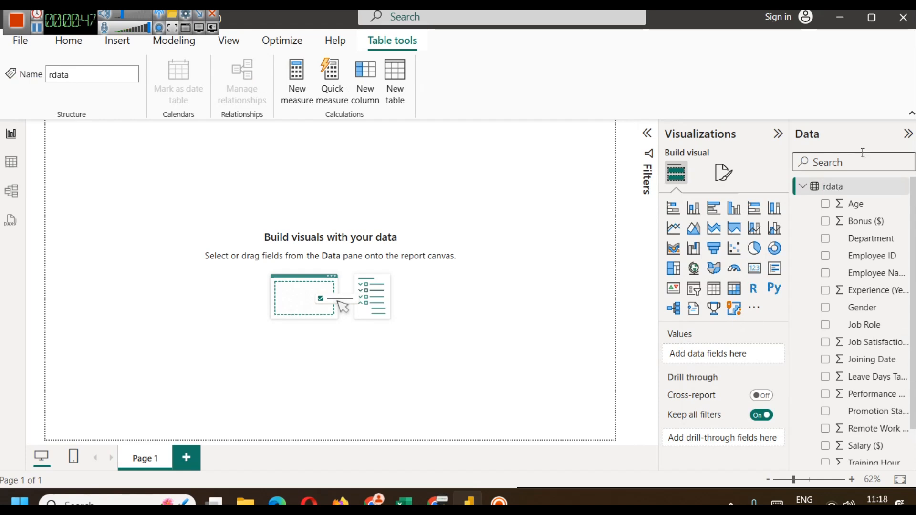
right_click(834, 187)
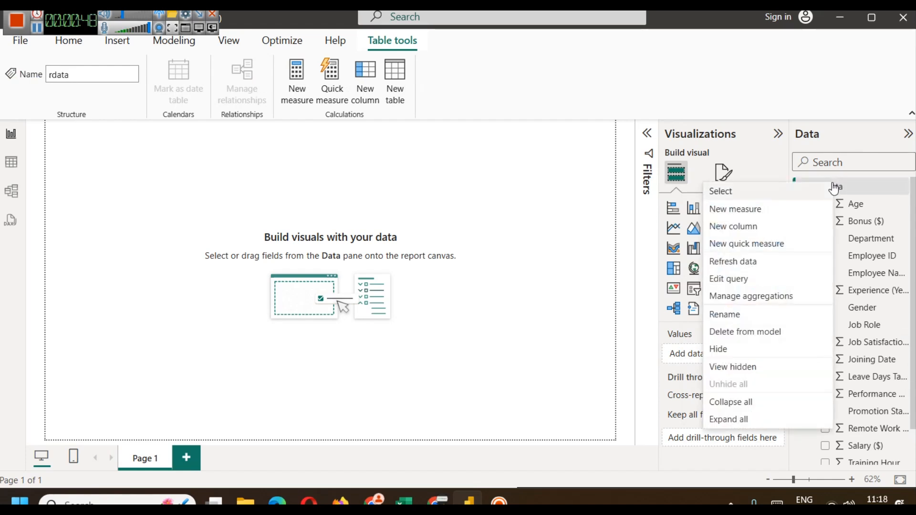
left_click(744, 316)
key("Home")
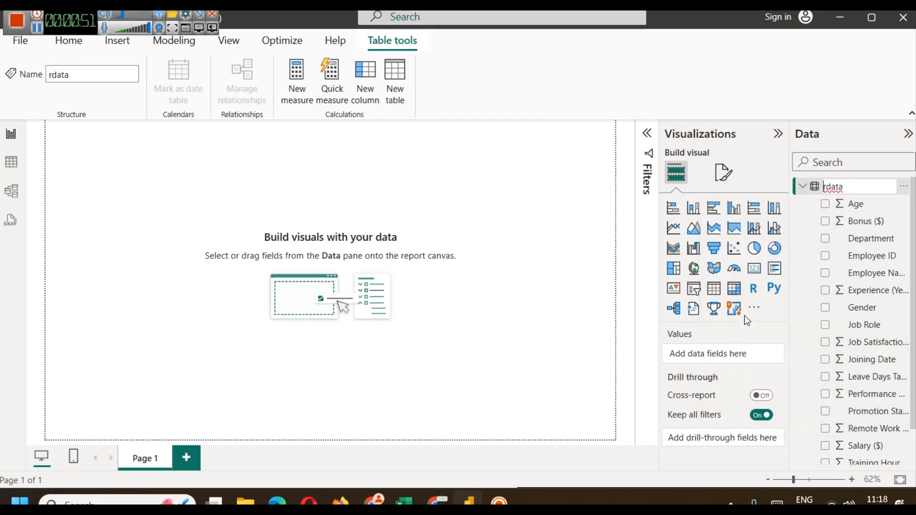
type("h")
key("Return")
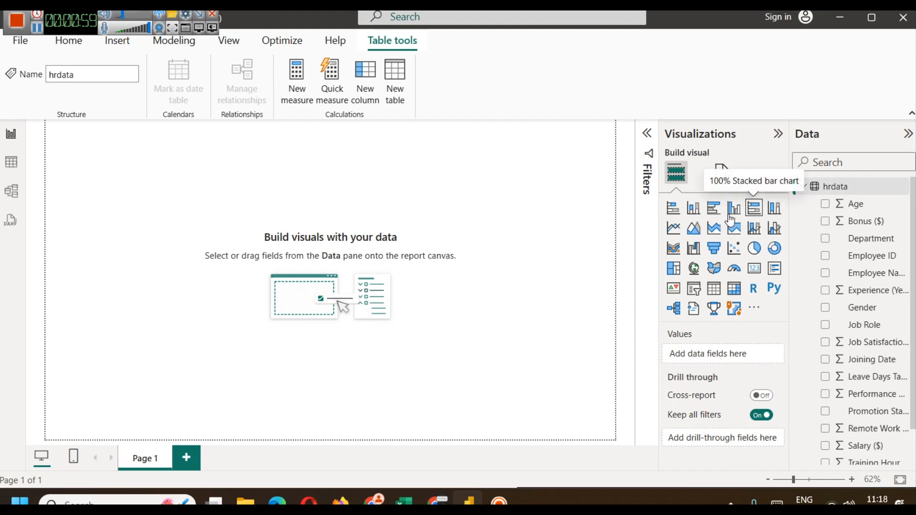
left_click(518, 195)
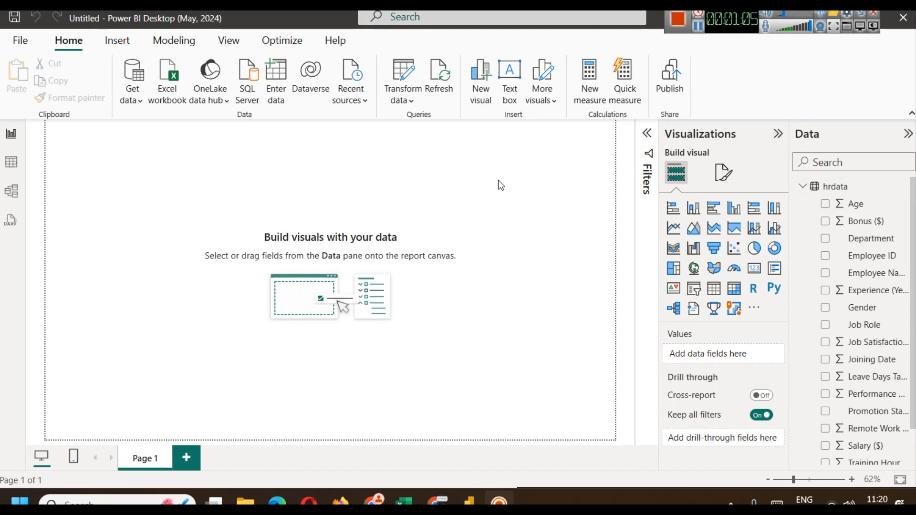
Step: Insert a text box across the top reading 'HR - Employees Performance Analysis Dashboard'
left_click(507, 89)
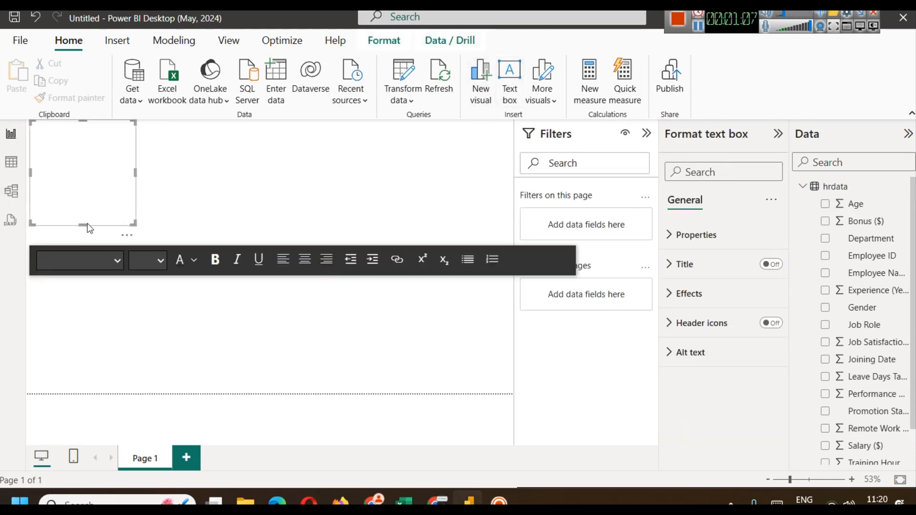
left_click_drag(79, 225, 81, 158)
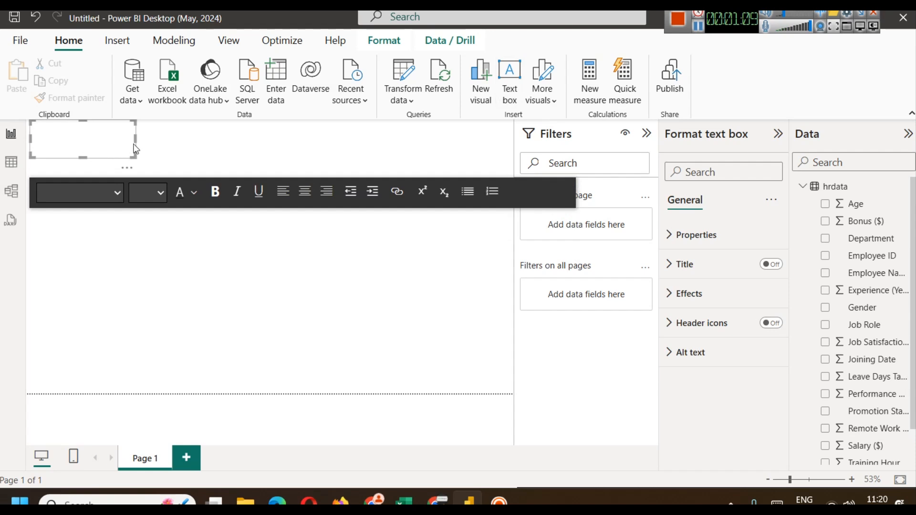
left_click_drag(137, 139, 506, 136)
left_click(338, 138)
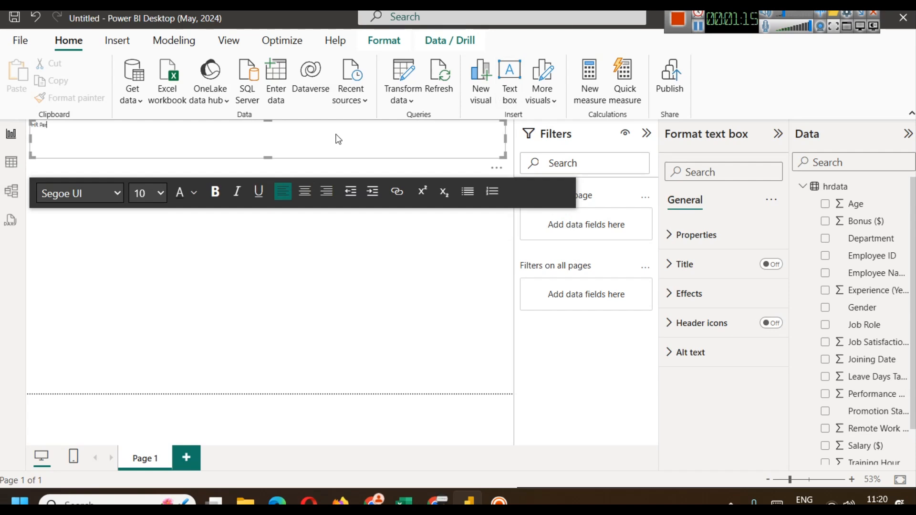
type("HR - Employees Performance Analysis D")
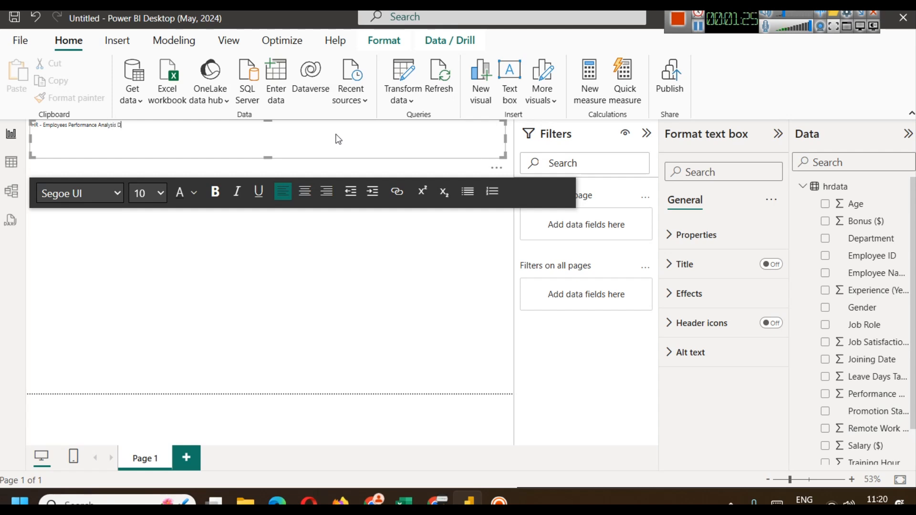
type("ashboard")
Step: Make the title centred, 28 pt and bold, stretching it to the page's right edge
key("ctrl+a")
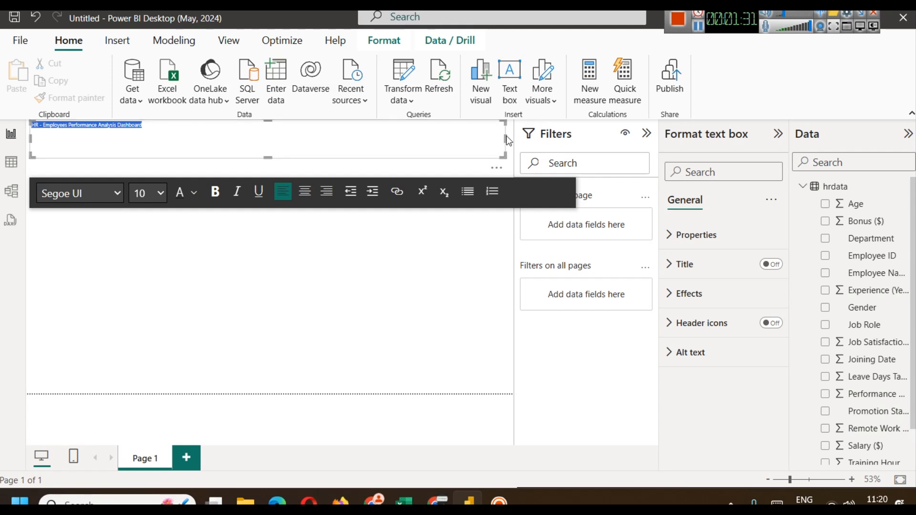
left_click_drag(504, 139, 512, 141)
left_click(304, 192)
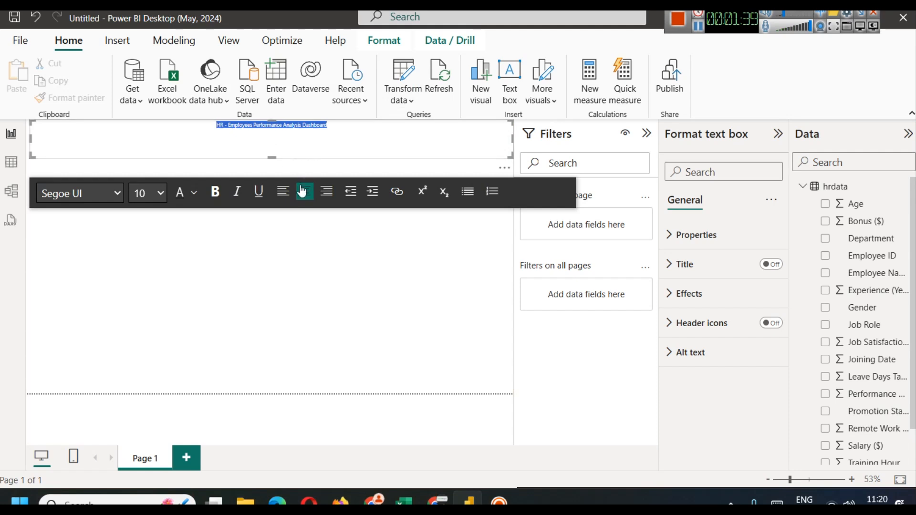
left_click(160, 193)
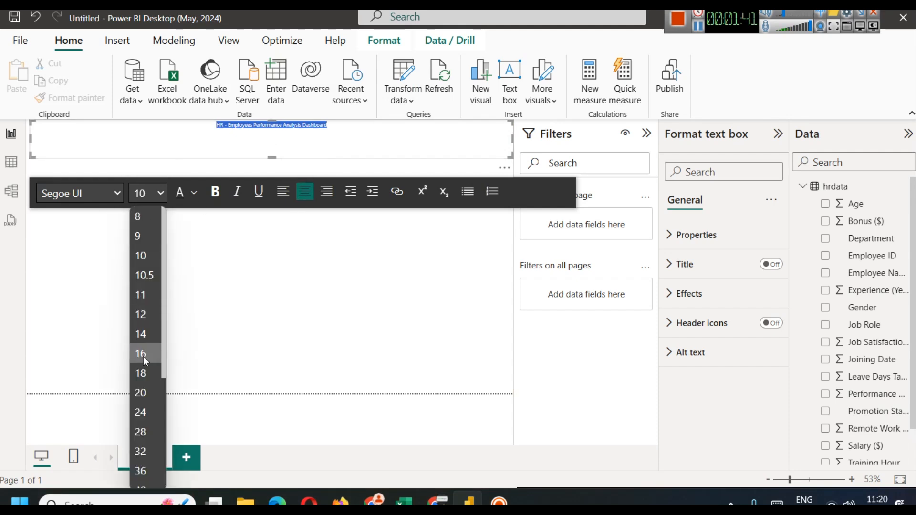
left_click(145, 434)
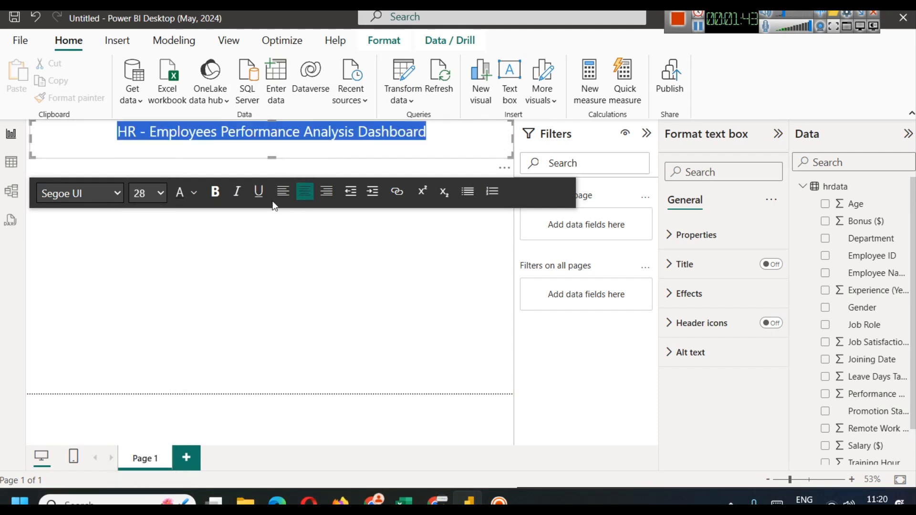
left_click(216, 195)
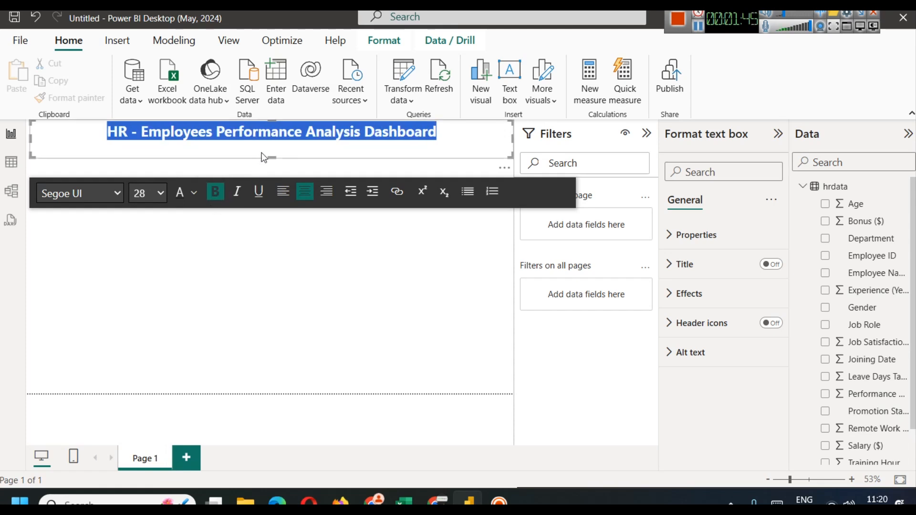
left_click(302, 272)
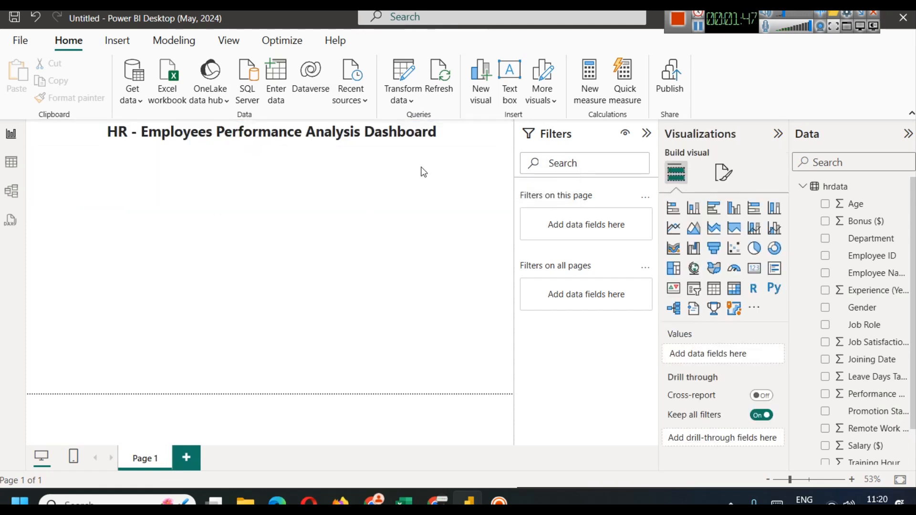
Step: Colour the title text dark navy
left_click(443, 141)
left_click(647, 133)
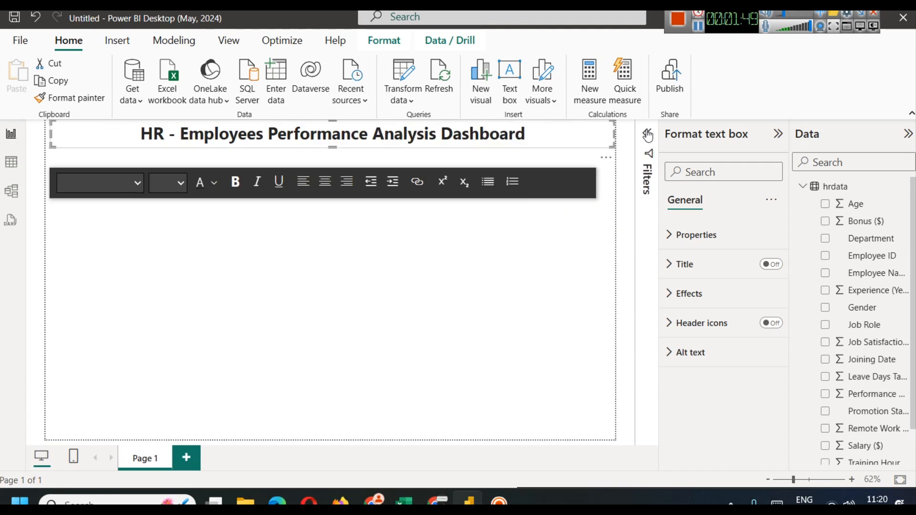
left_click(558, 140)
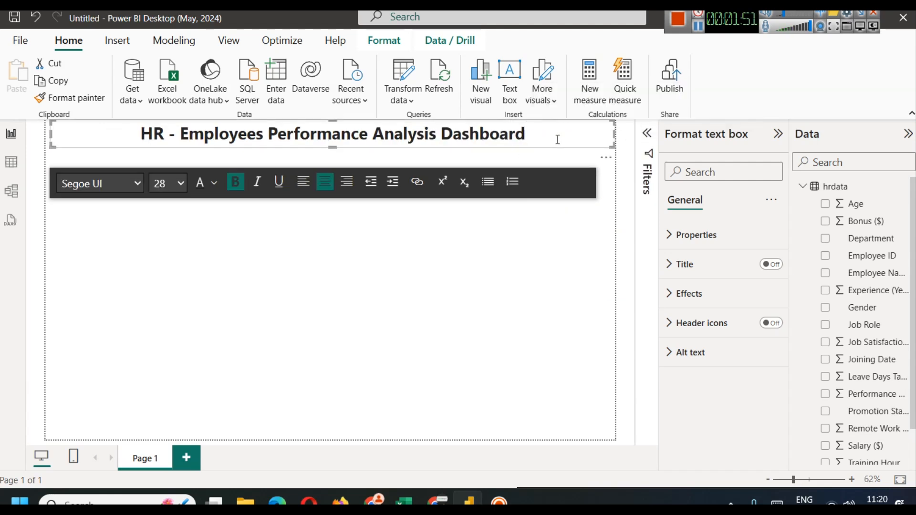
key("ctrl+a")
left_click(221, 182)
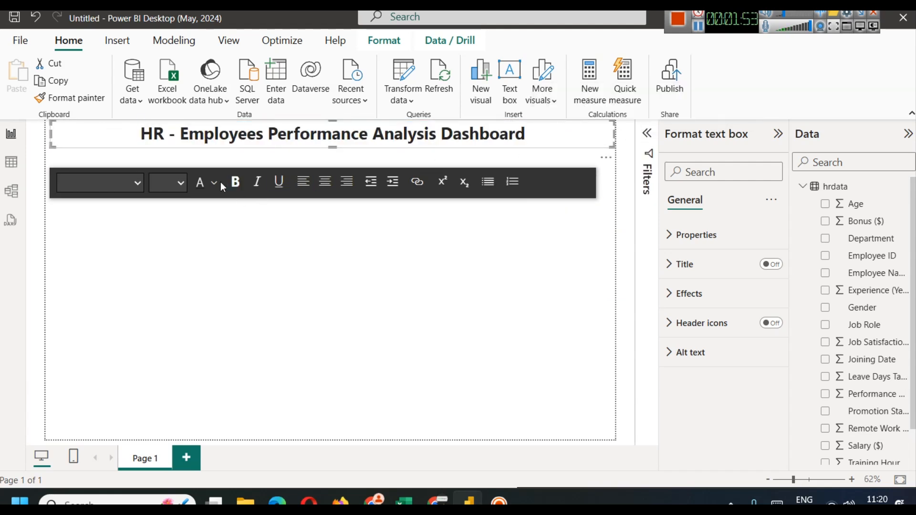
key("ctrl+a")
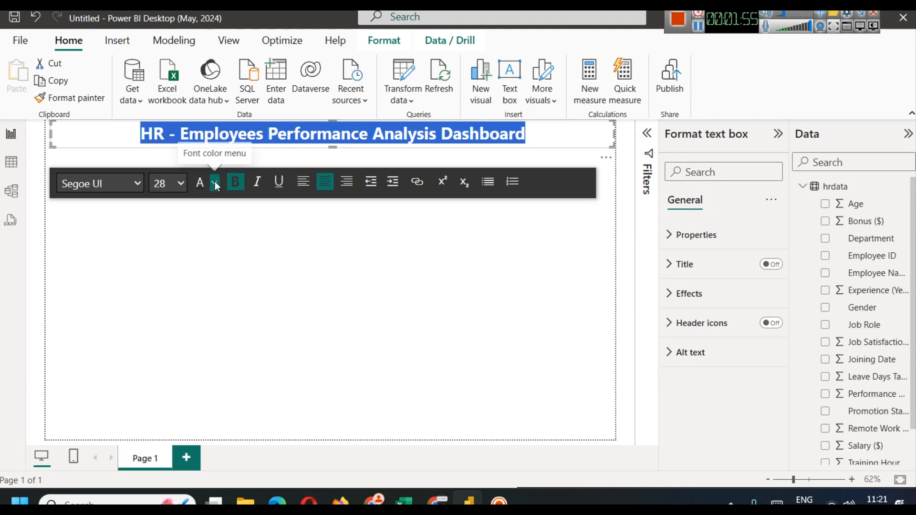
left_click(214, 181)
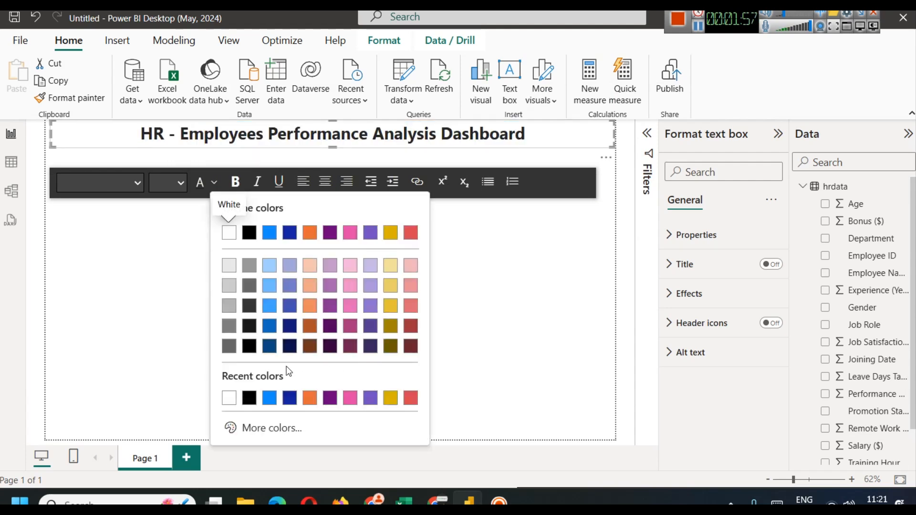
left_click(292, 349)
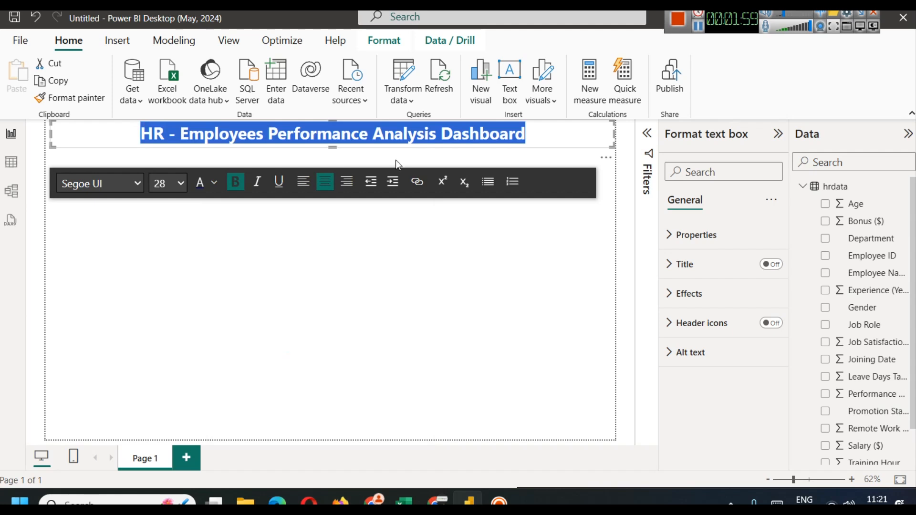
left_click(573, 289)
Step: Give the title box a shadow and border, and narrow it slightly
left_click(594, 140)
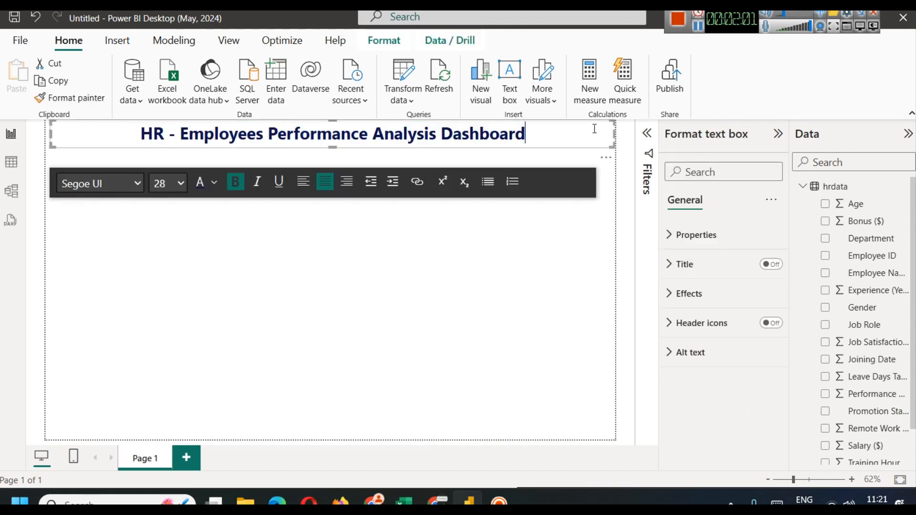
left_click(687, 293)
scroll(723, 362, "down", 3)
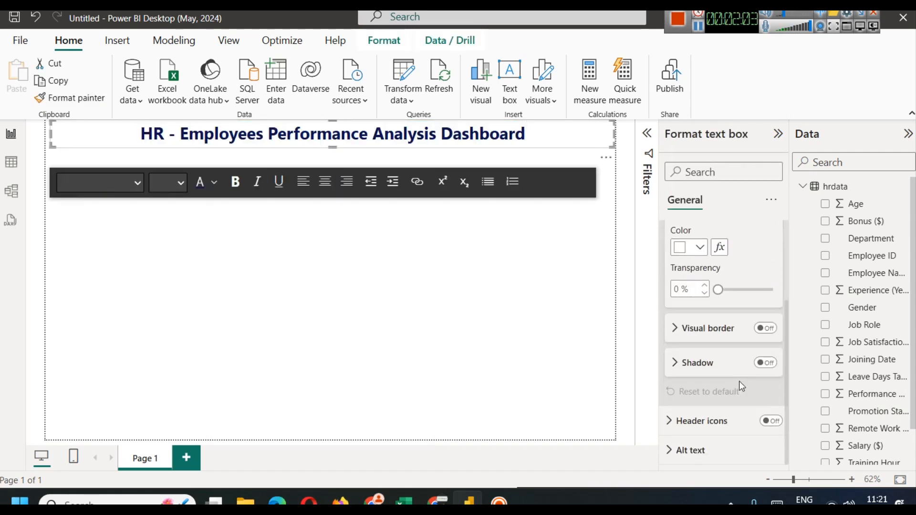
left_click(769, 364)
left_click(769, 330)
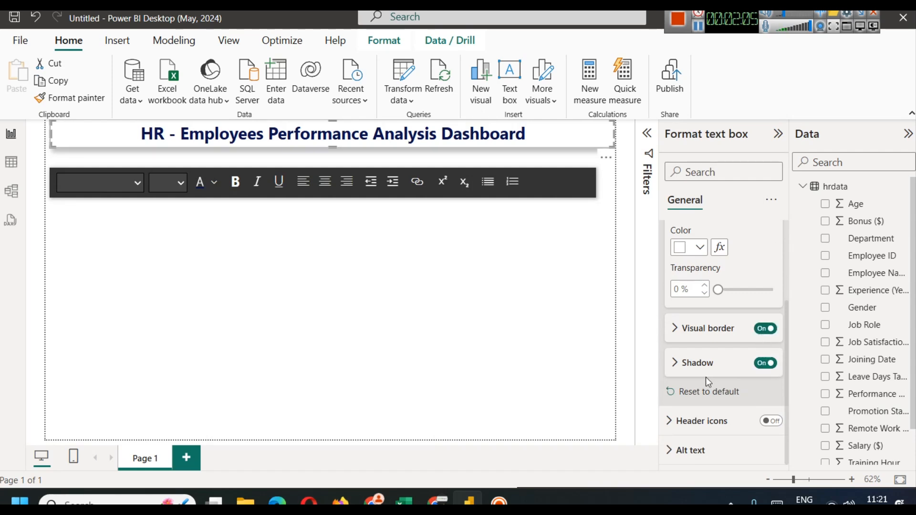
left_click(440, 329)
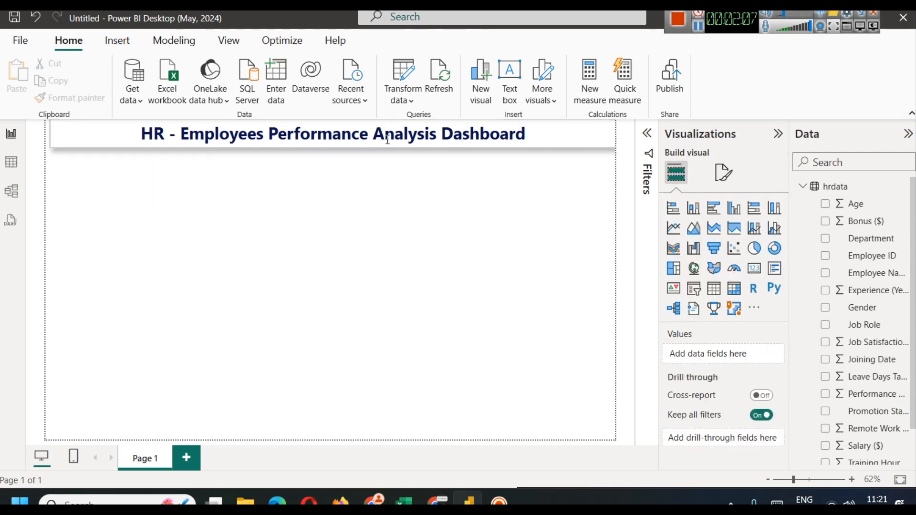
left_click(577, 137)
left_click_drag(614, 134, 608, 133)
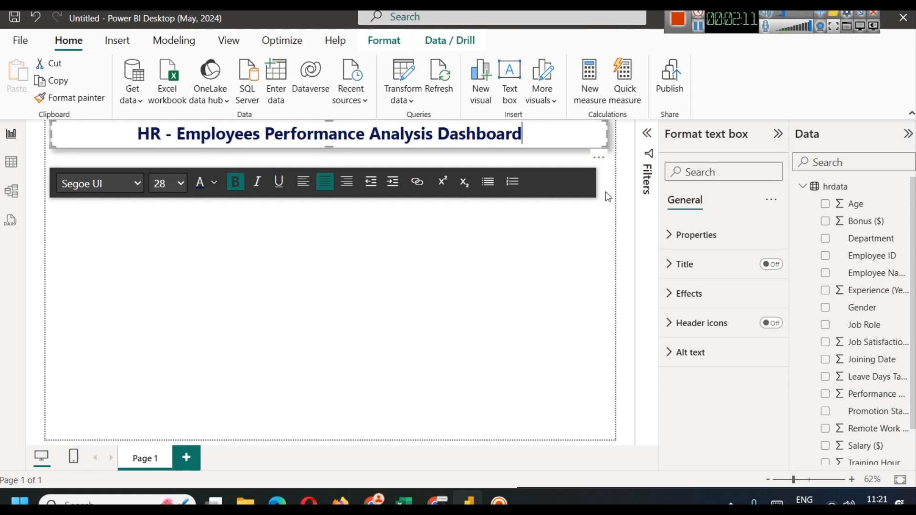
left_click(556, 310)
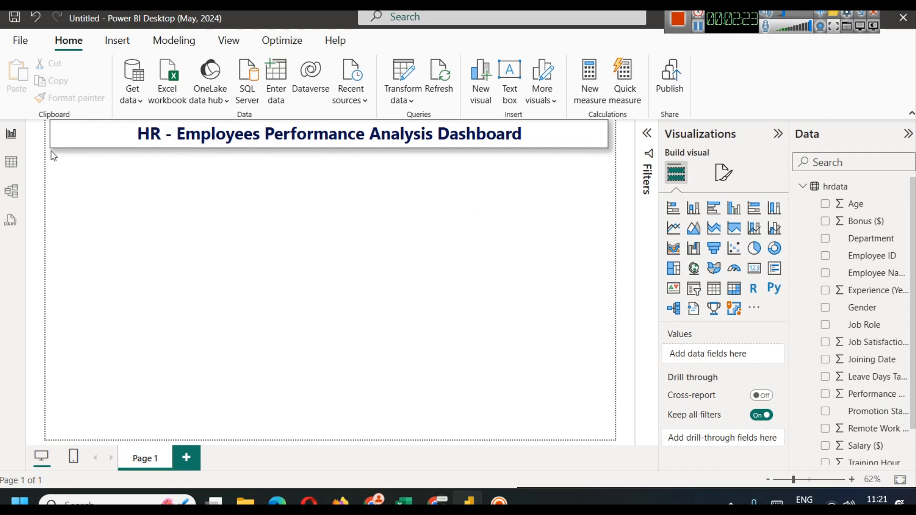
left_click(17, 164)
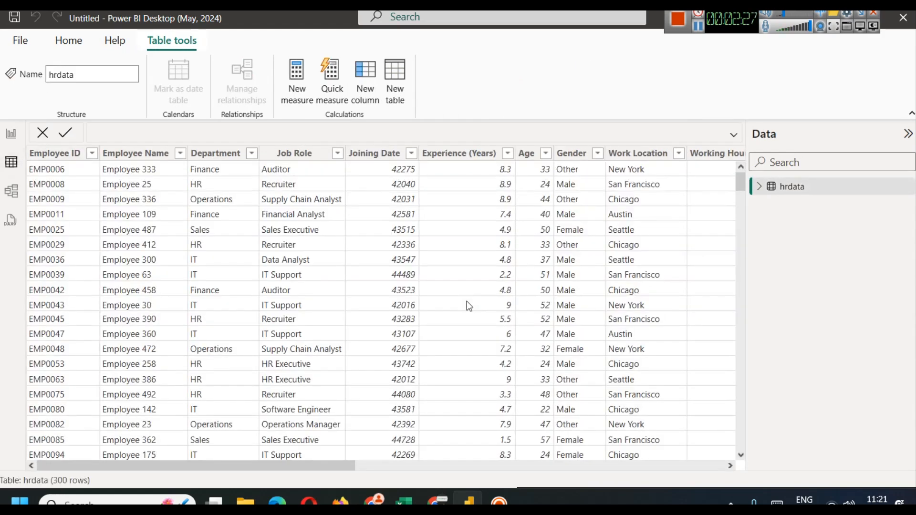
Step: Inspect the Job Satisfaction Score column in the hrdata table, then go back to the report canvas
left_click_drag(310, 465, 737, 465)
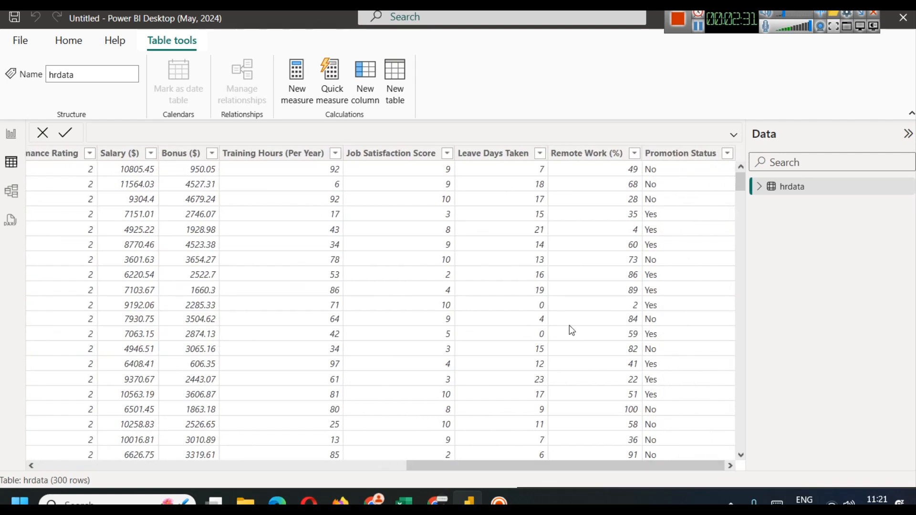
left_click(390, 155)
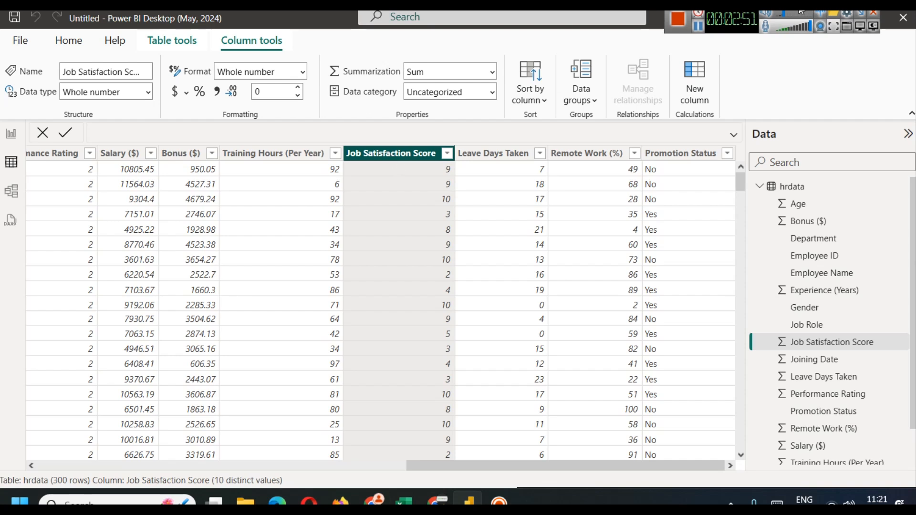
left_click(698, 26)
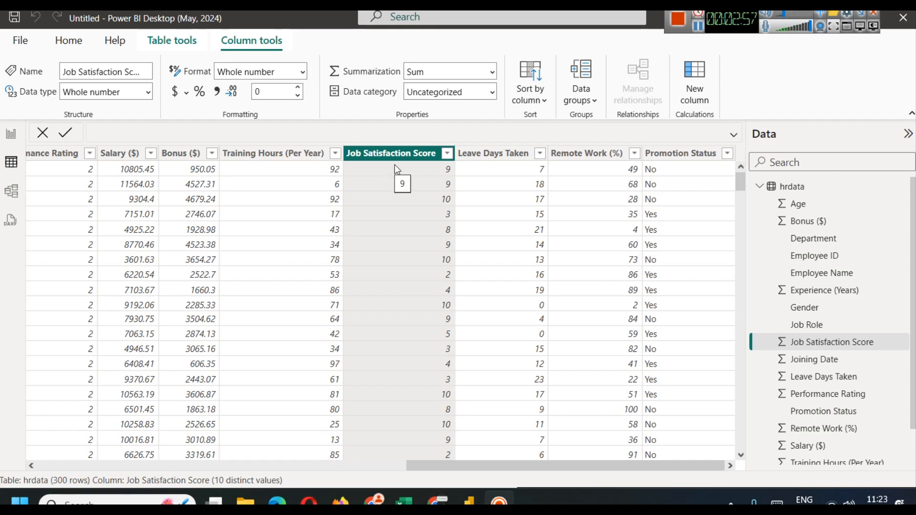
left_click_drag(458, 468, 7, 463)
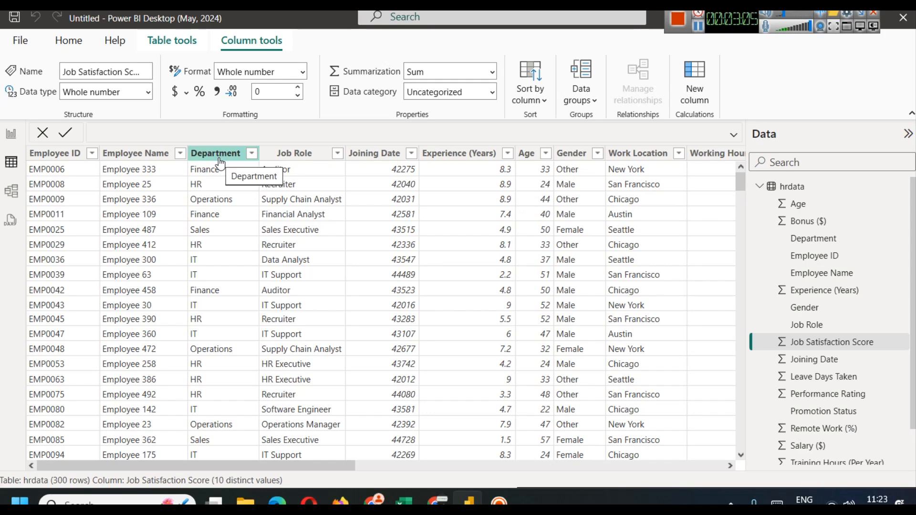
left_click_drag(340, 464, 621, 462)
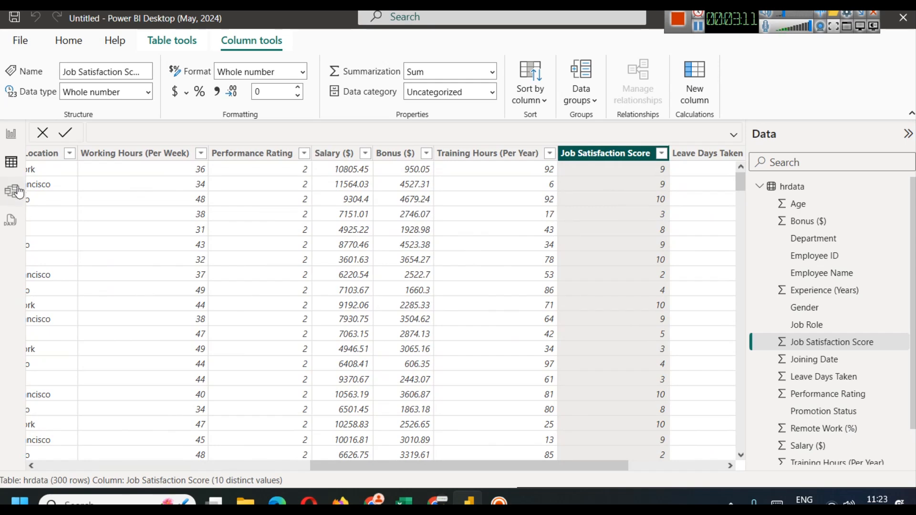
left_click(10, 137)
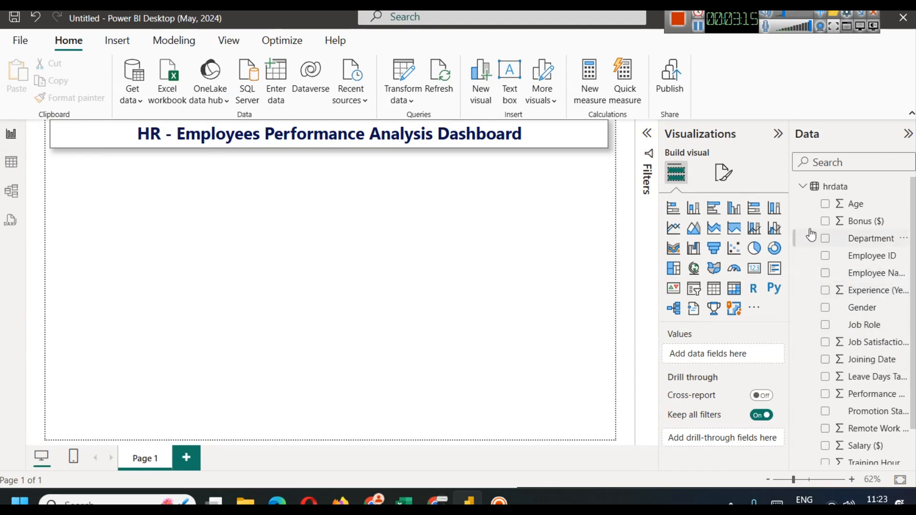
Step: Add an empty stacked column chart positioned beneath the title
left_click_drag(794, 219, 729, 220)
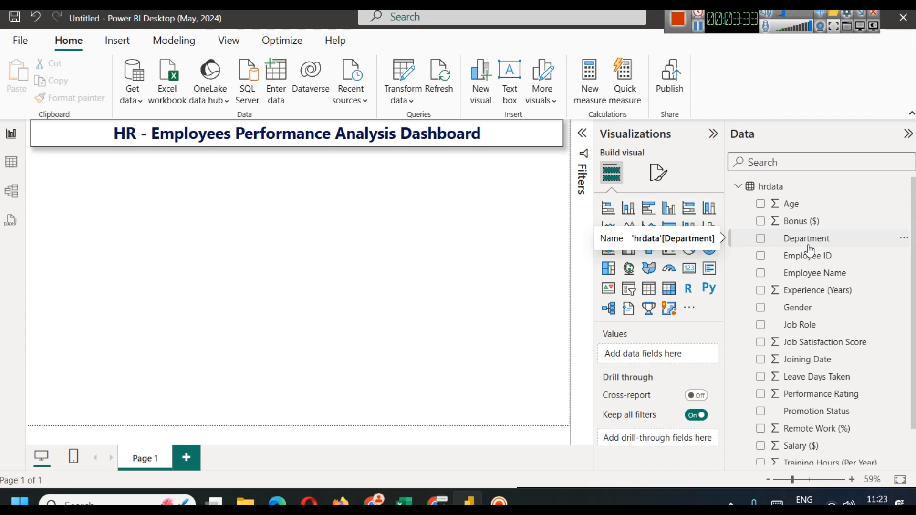
left_click(609, 208)
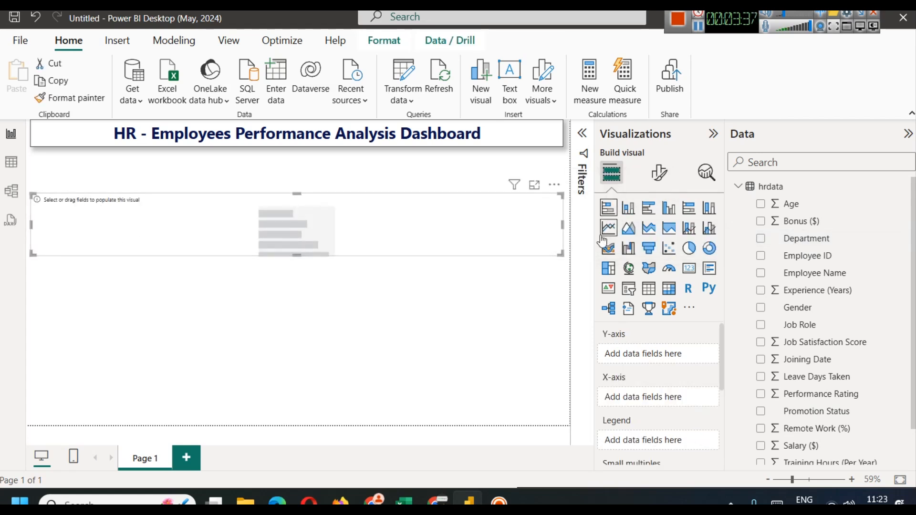
left_click(629, 208)
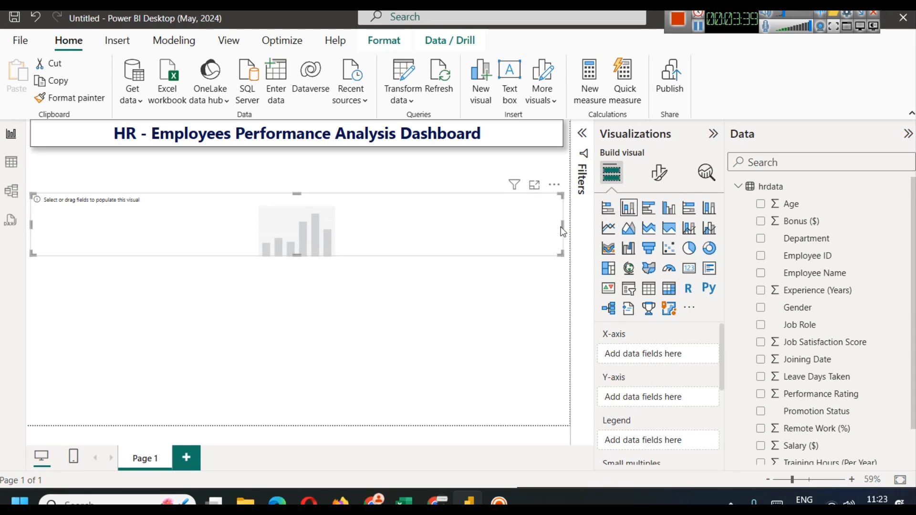
left_click_drag(560, 227, 140, 168)
mouse_move(100, 218)
left_mouse_down()
mouse_move(100, 230)
mouse_move(100, 219)
left_mouse_up()
Step: Plot the average Job Satisfaction Score by Department and enlarge the chart slightly
left_click_drag(814, 246, 654, 354)
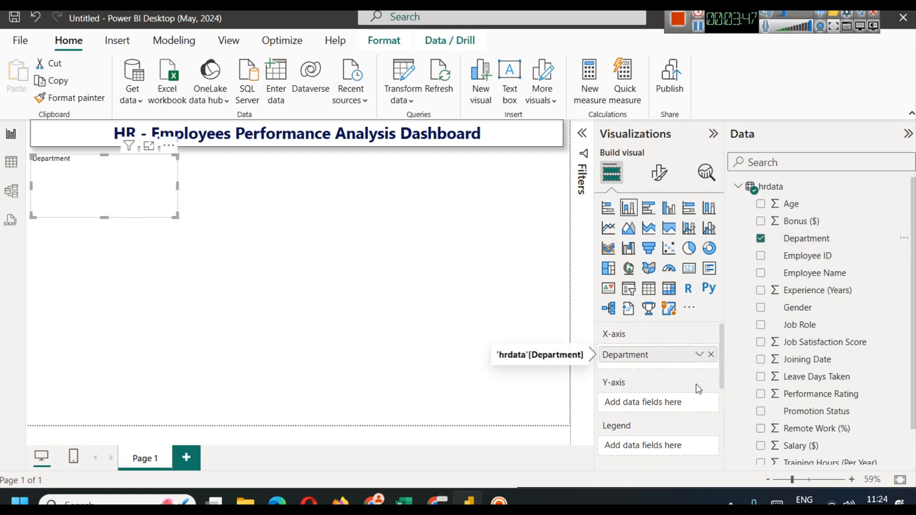
scroll(854, 365, "down", 1)
scroll(855, 365, "down", 1)
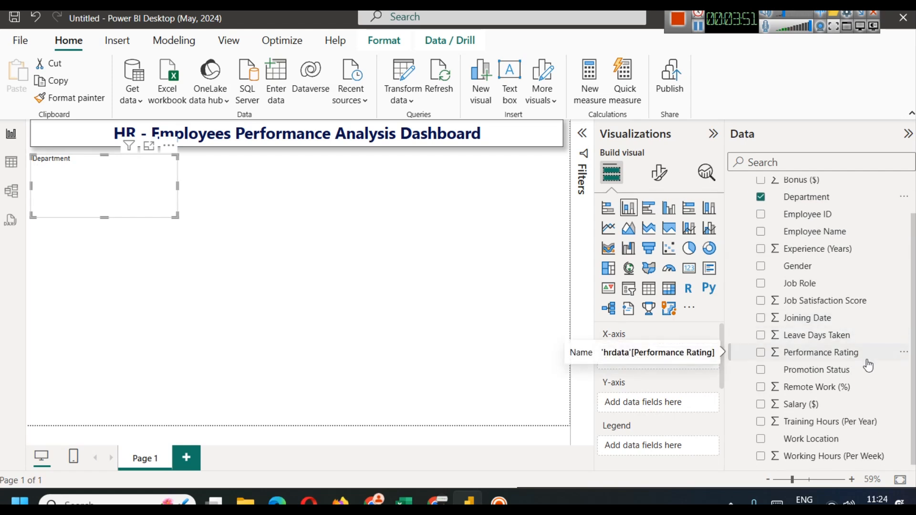
left_click_drag(826, 301, 655, 401)
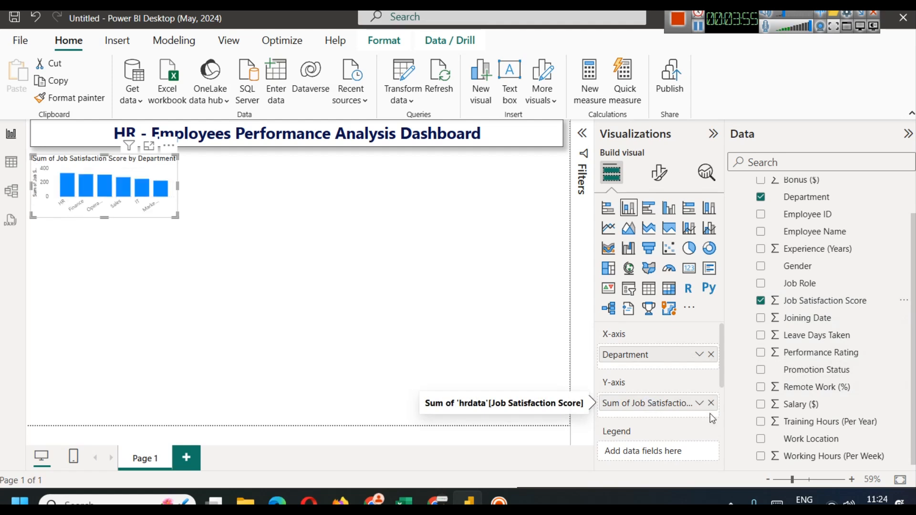
left_click(699, 404)
left_click(743, 242)
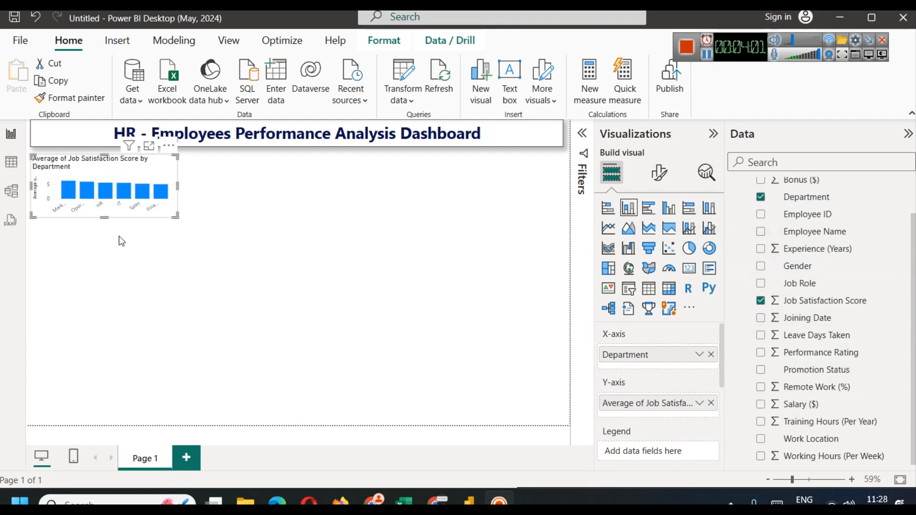
left_click_drag(104, 217, 105, 229)
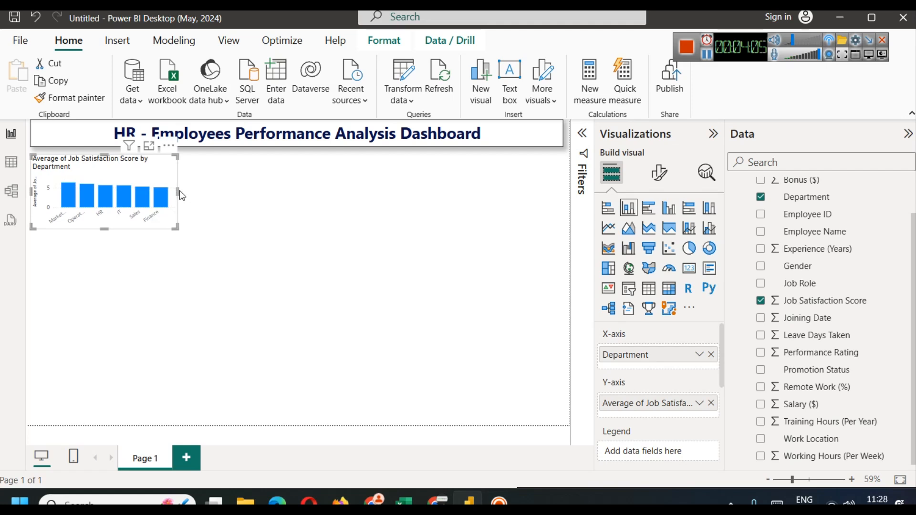
left_click_drag(177, 189, 191, 191)
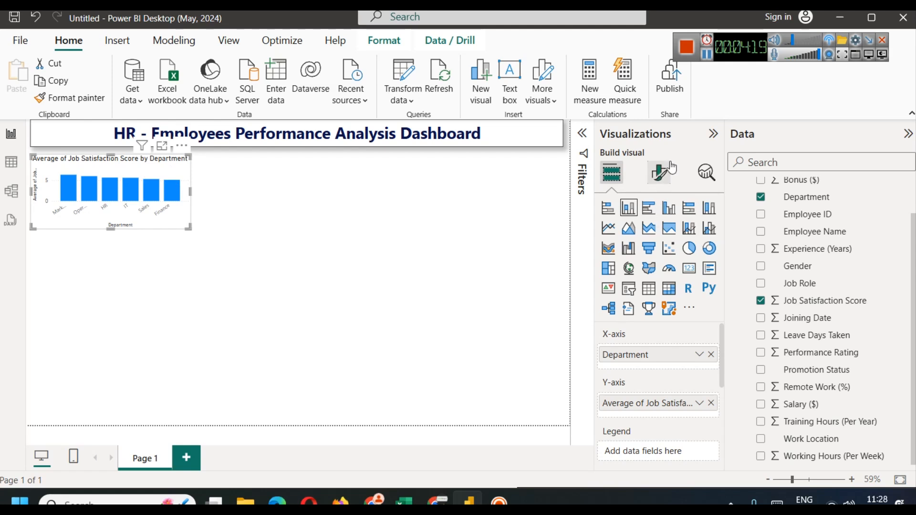
left_click(661, 172)
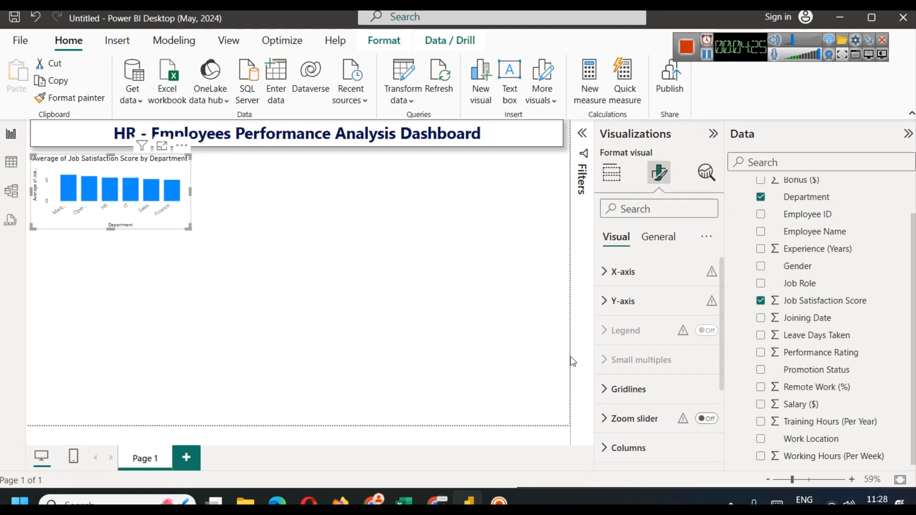
Step: Change the chart title to 'Avg Job Satisfaction Score by Department'
left_click(650, 239)
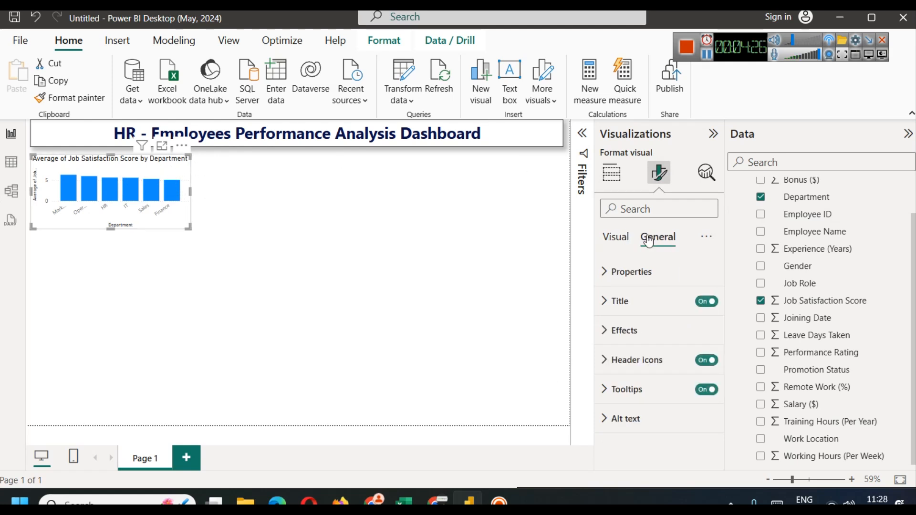
left_click(644, 297)
double_click(632, 373)
type("Avg")
double_click(640, 375)
key("BackSpace")
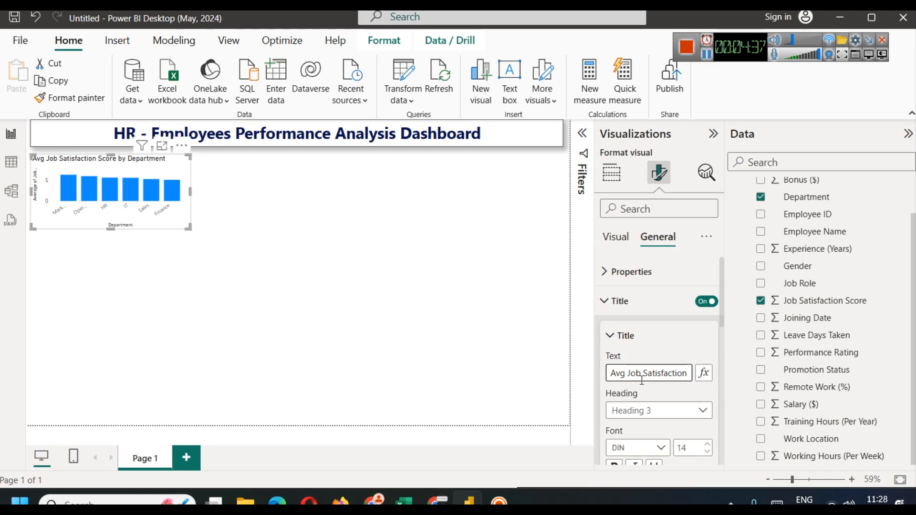
Step: Make the chart title bold, centred and dark navy
scroll(673, 408, "down", 2)
left_click(615, 395)
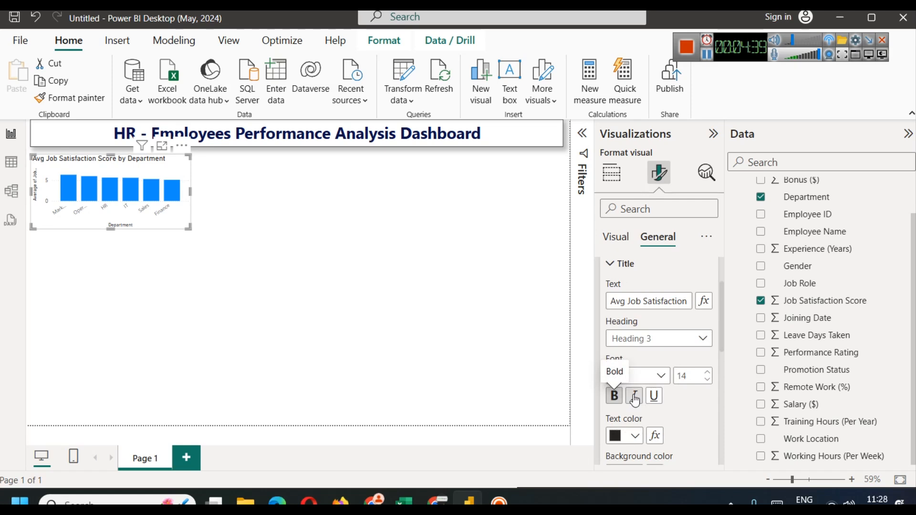
scroll(637, 396, "down", 2)
left_click(631, 442)
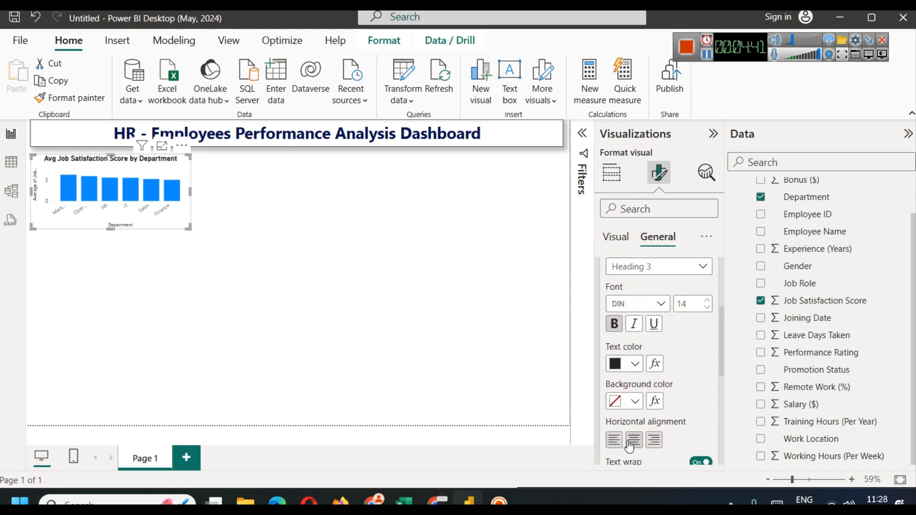
left_click(632, 367)
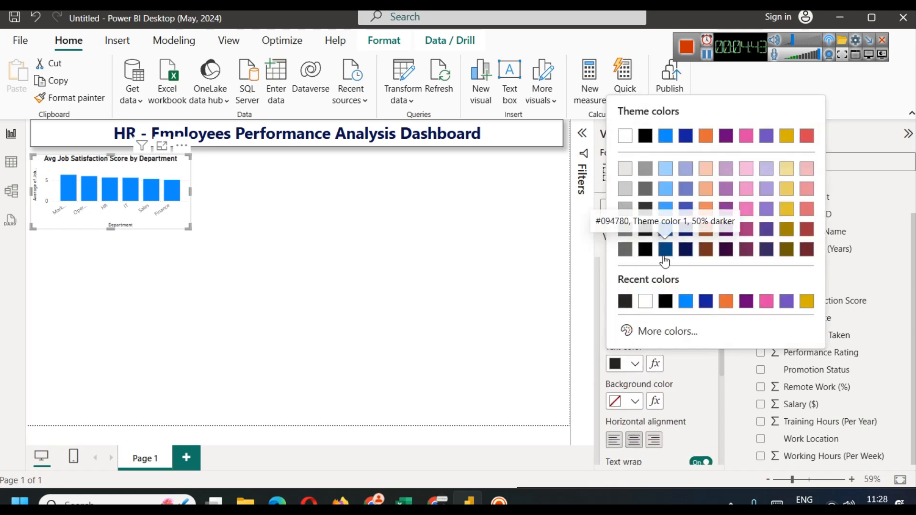
left_click(685, 235)
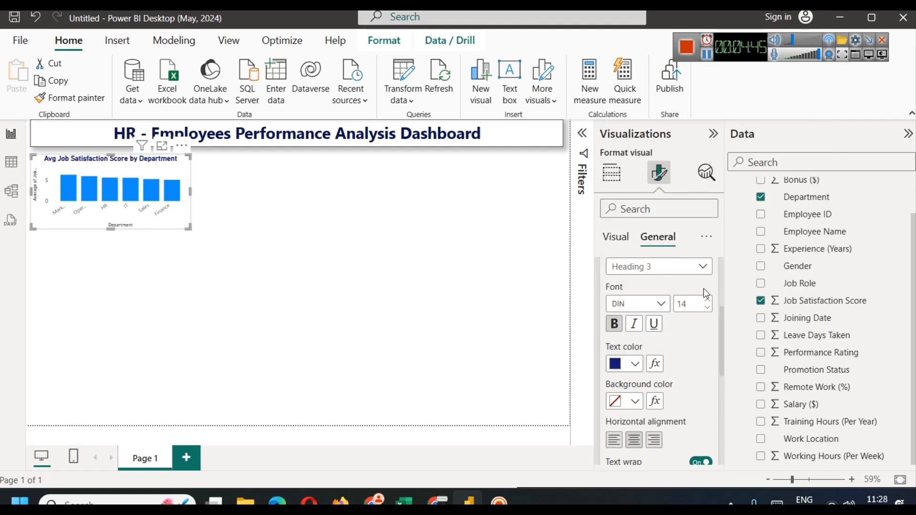
scroll(634, 321, "up", 3)
left_click(608, 239)
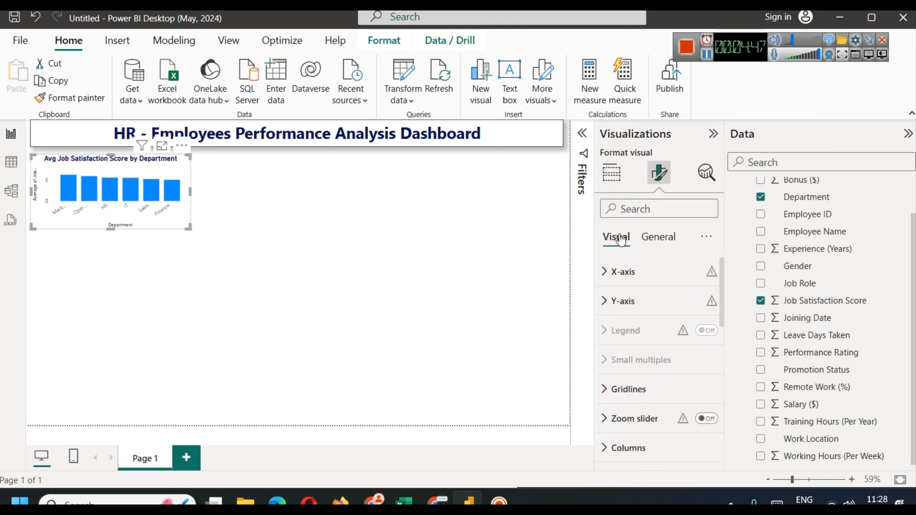
Step: Colour the chart's columns maroon
scroll(637, 327, "down", 4)
left_click(626, 330)
scroll(654, 360, "down", 5)
scroll(655, 358, "up", 1)
left_click(635, 331)
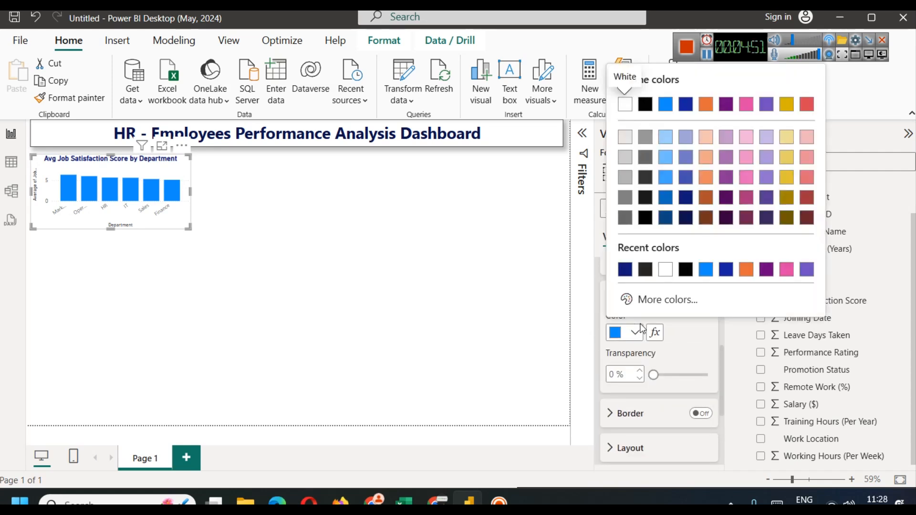
left_click(664, 217)
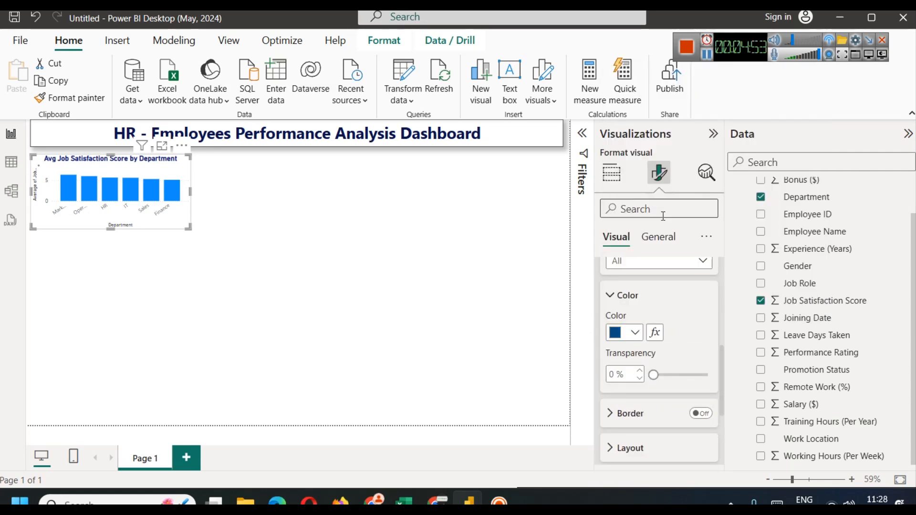
left_click(633, 333)
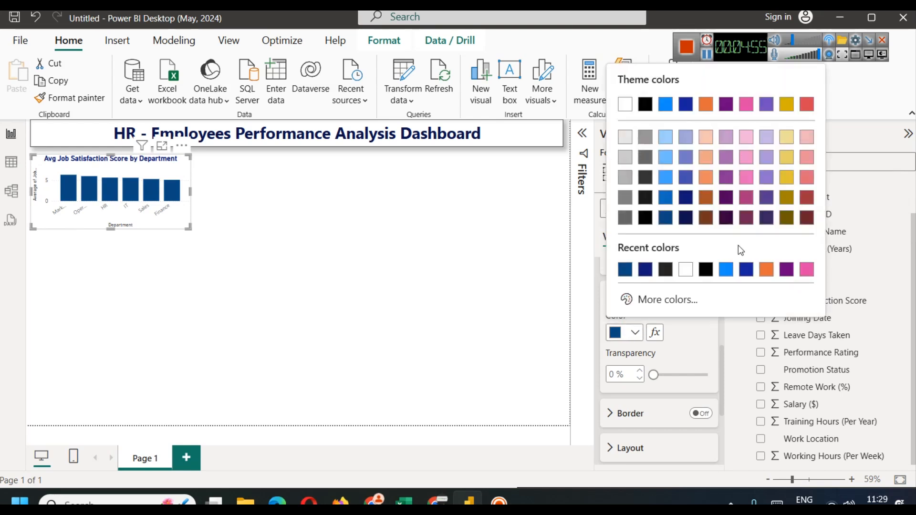
left_click(746, 220)
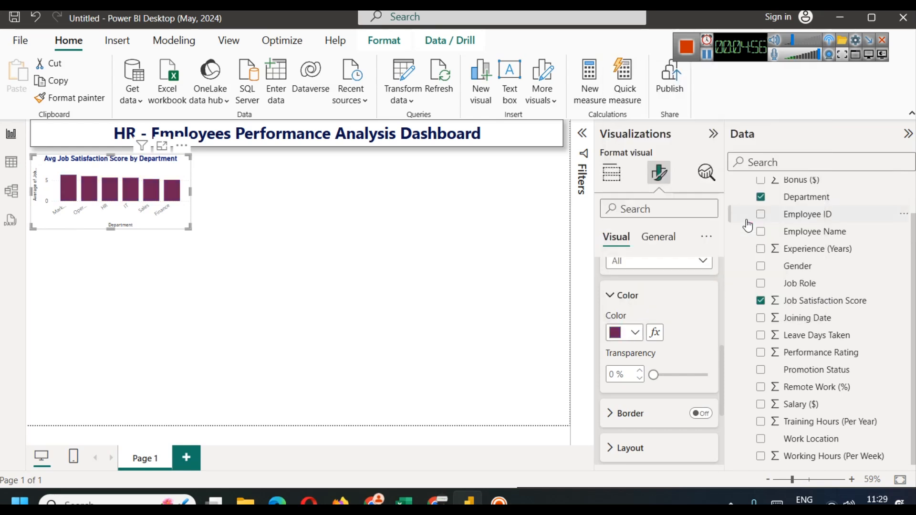
left_click(360, 256)
Step: Turn on the chart's shadow and a maroon visual border
left_click(142, 167)
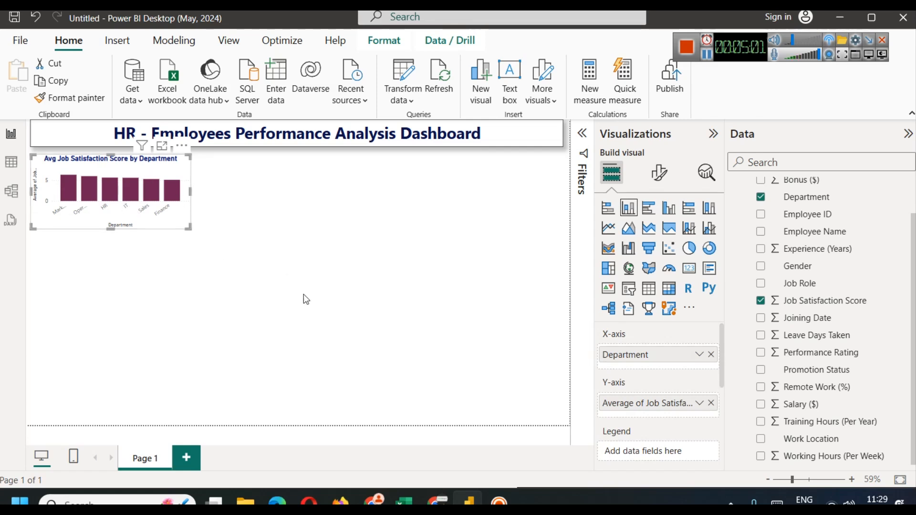
left_click(659, 174)
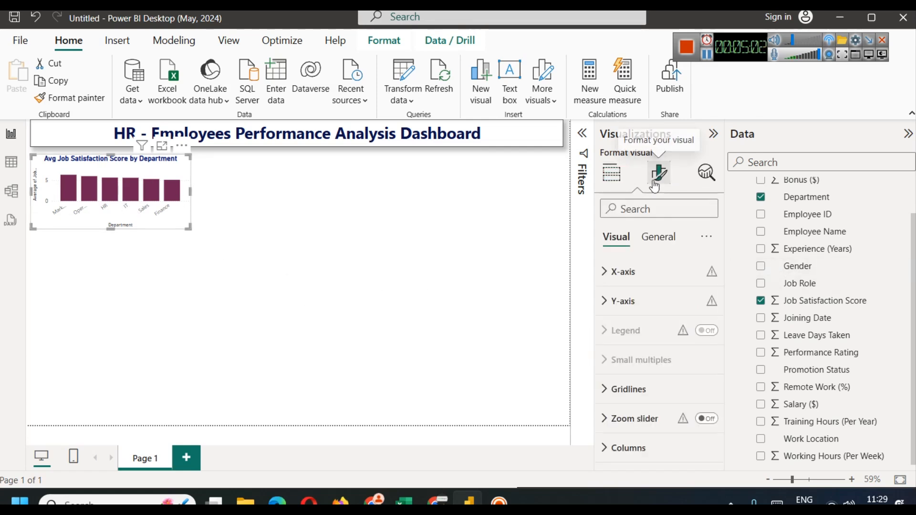
left_click(657, 239)
left_click(644, 336)
scroll(644, 381, "down", 3)
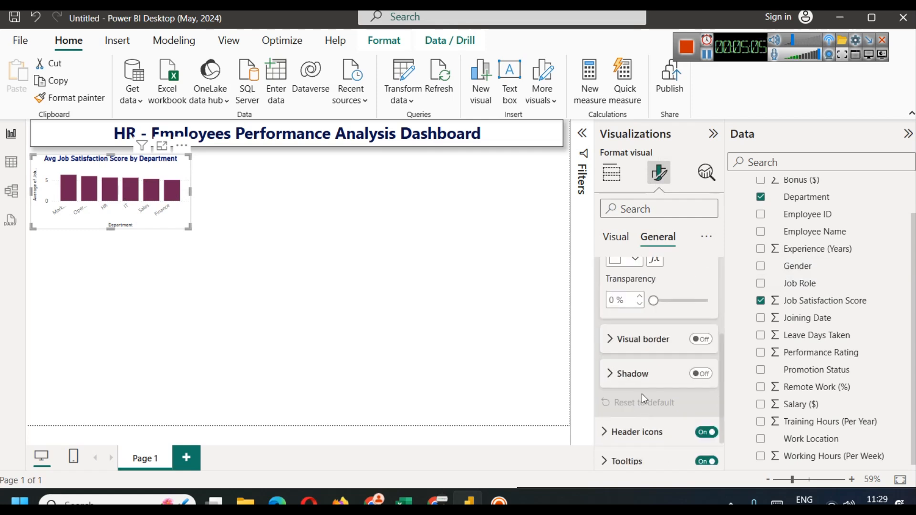
left_click(700, 374)
left_click(703, 341)
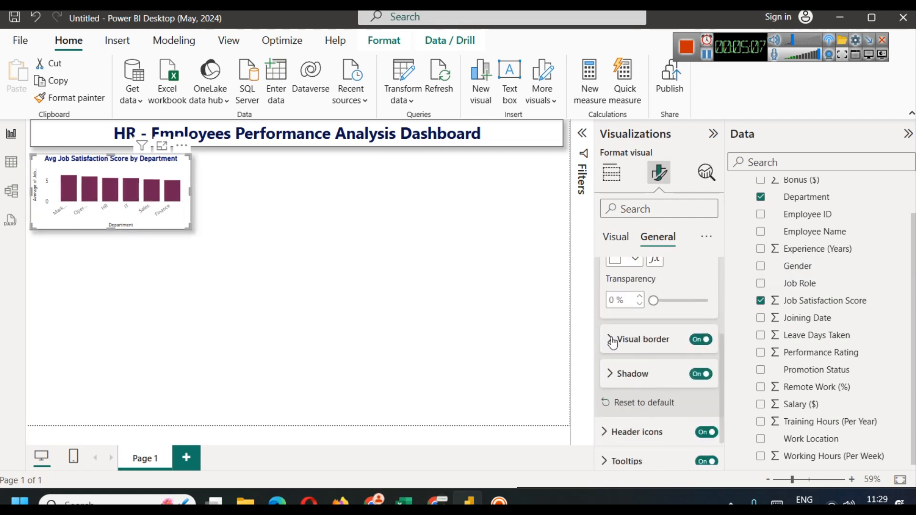
left_click(610, 339)
left_click(641, 377)
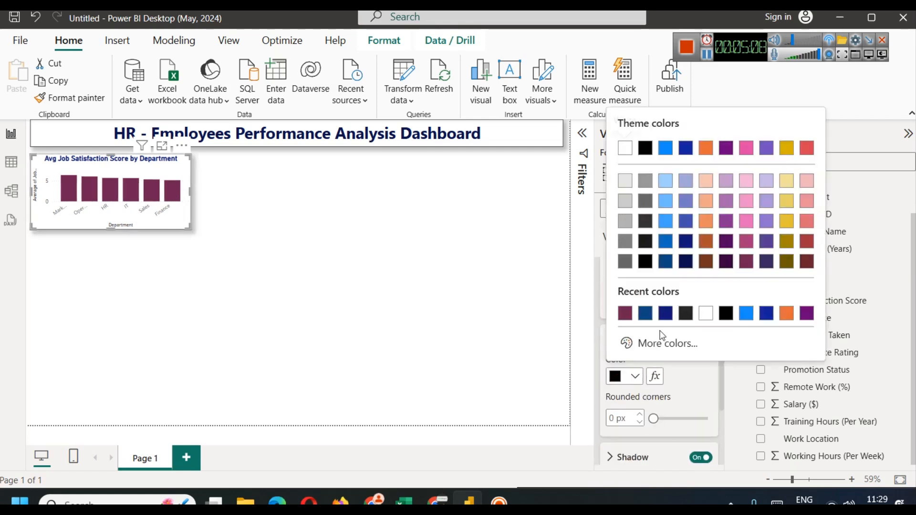
left_click(628, 314)
left_click(413, 278)
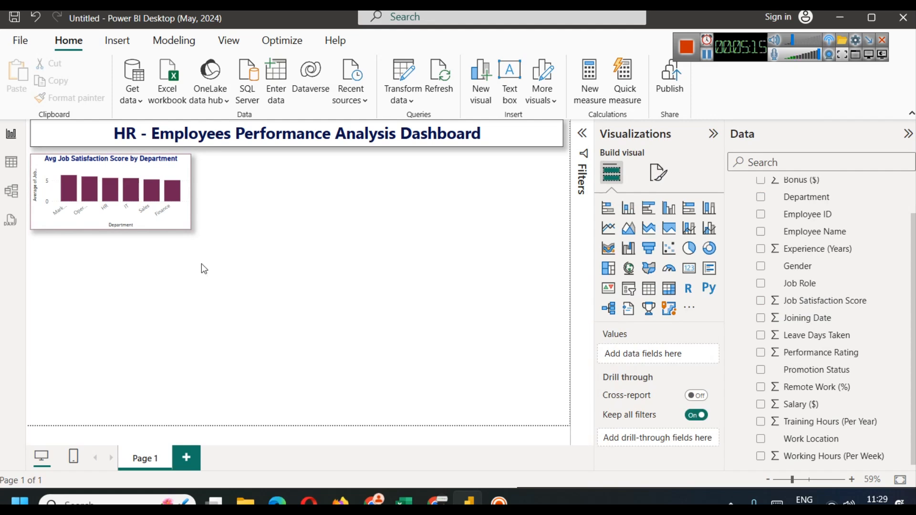
Step: View the chart in focus mode and read the averages, 6.34 for Marketing down to 5.11 for Finance
left_click(167, 147)
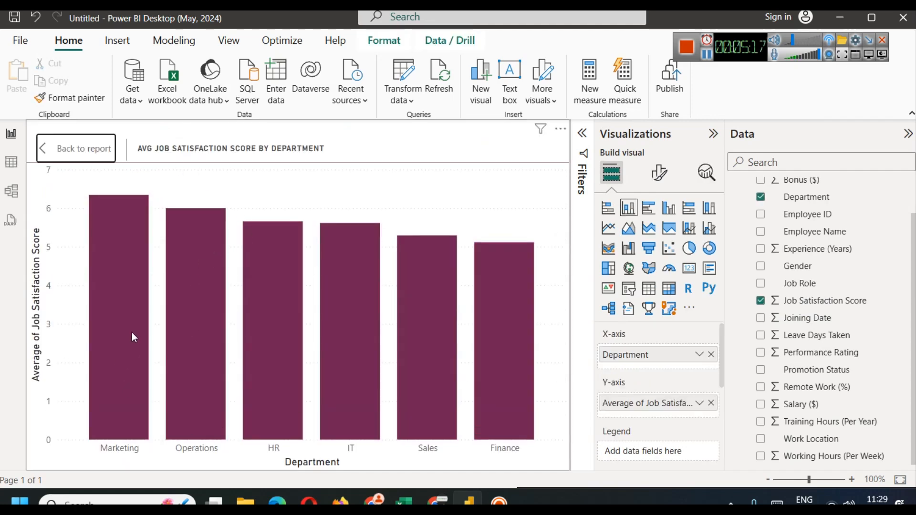
mouse_move(141, 330)
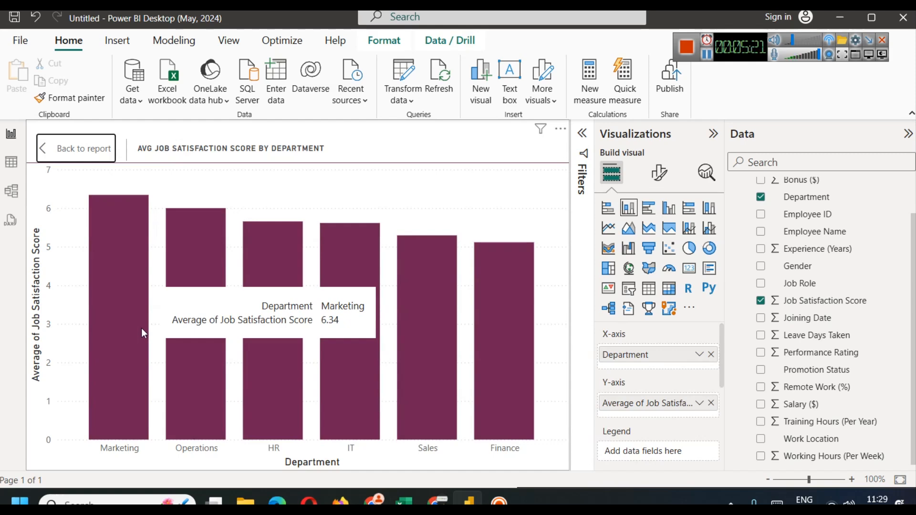
left_click(709, 56)
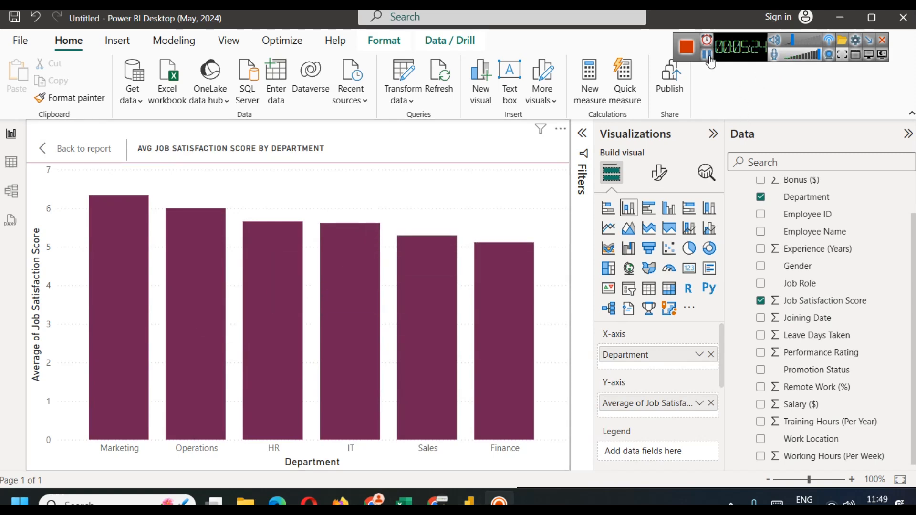
mouse_move(163, 300)
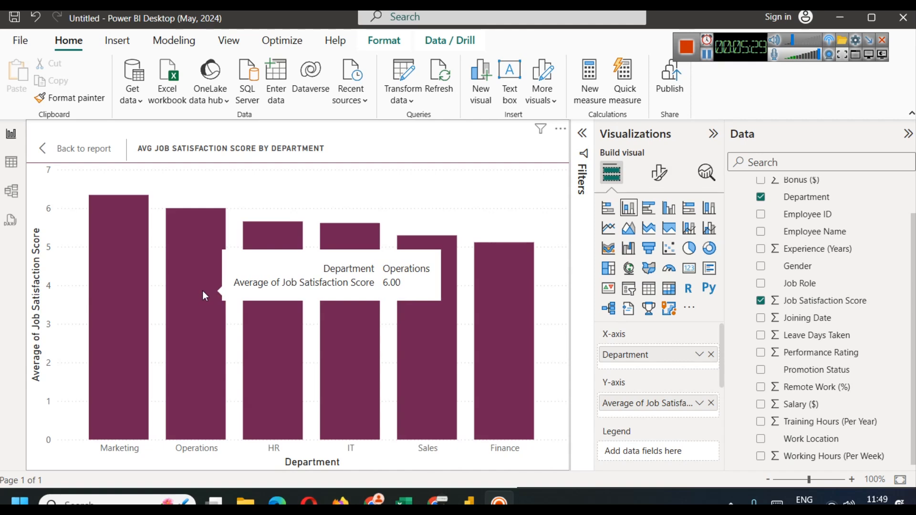
mouse_move(291, 300)
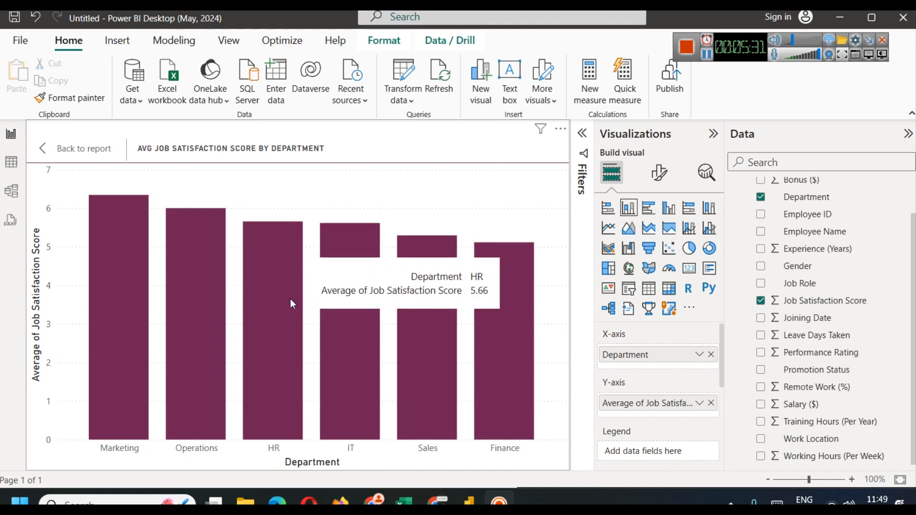
mouse_move(529, 298)
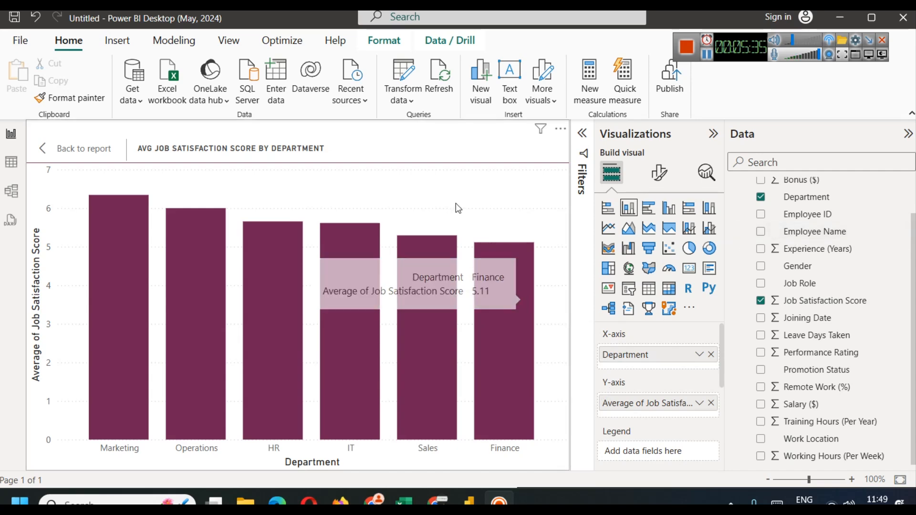
Step: Return to the report page and turn on data labels showing each department's average, 6.34 to 5.11
left_click(67, 149)
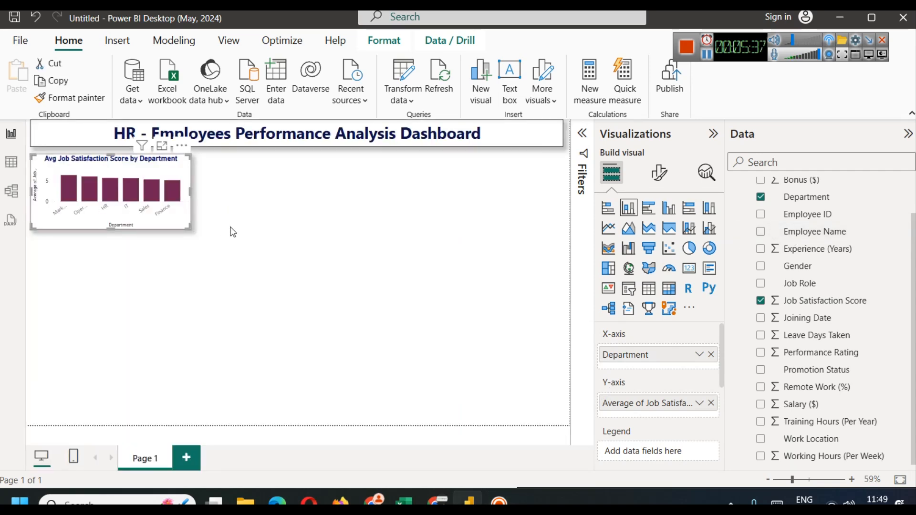
left_click(659, 173)
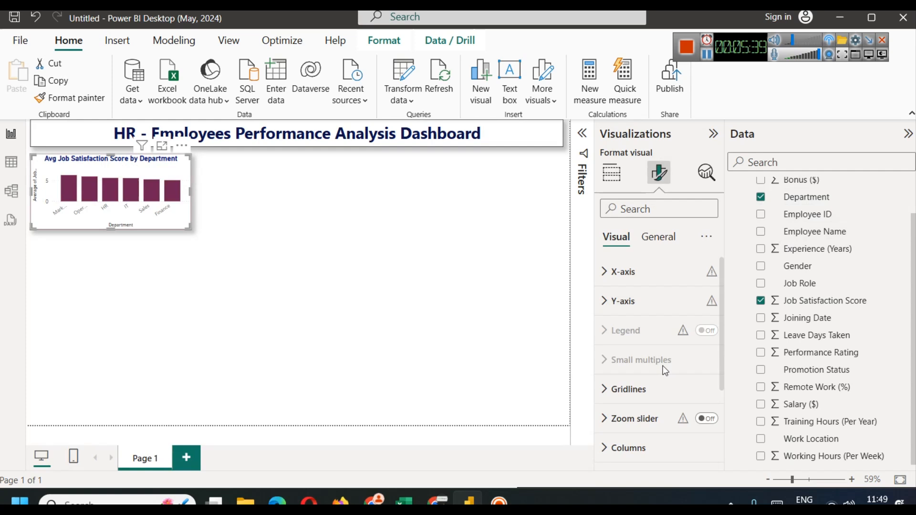
scroll(665, 372, "down", 3)
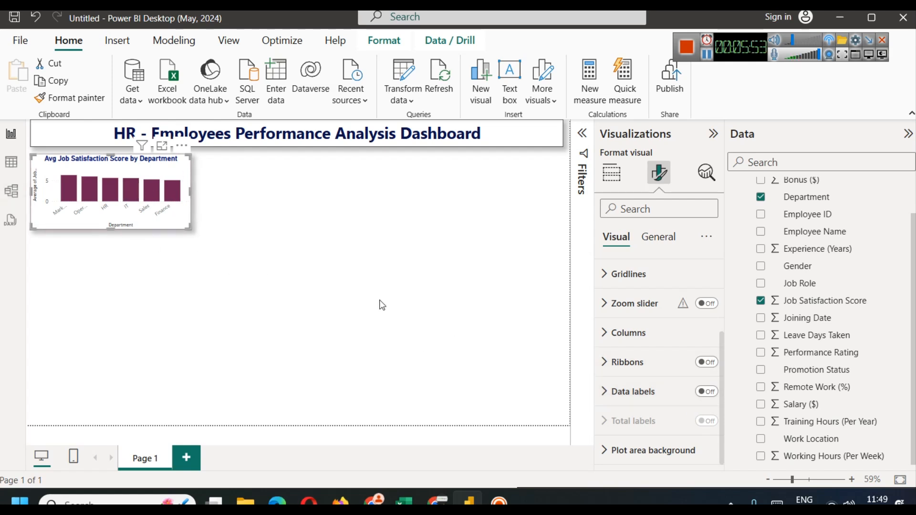
left_click(706, 391)
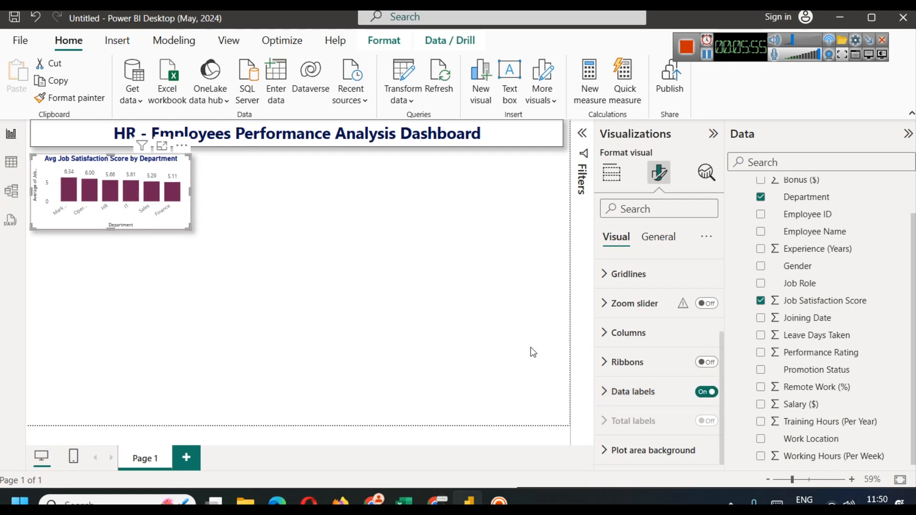
left_click(288, 223)
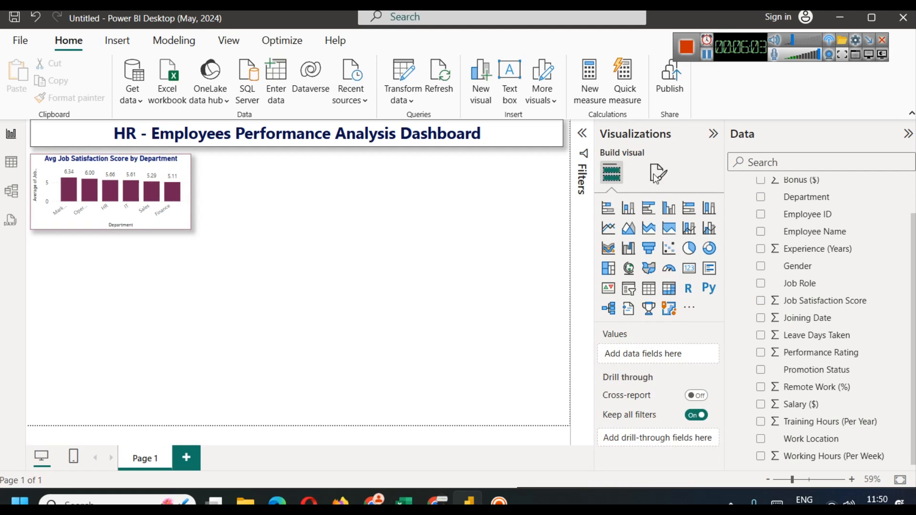
scroll(767, 267, "up", 3)
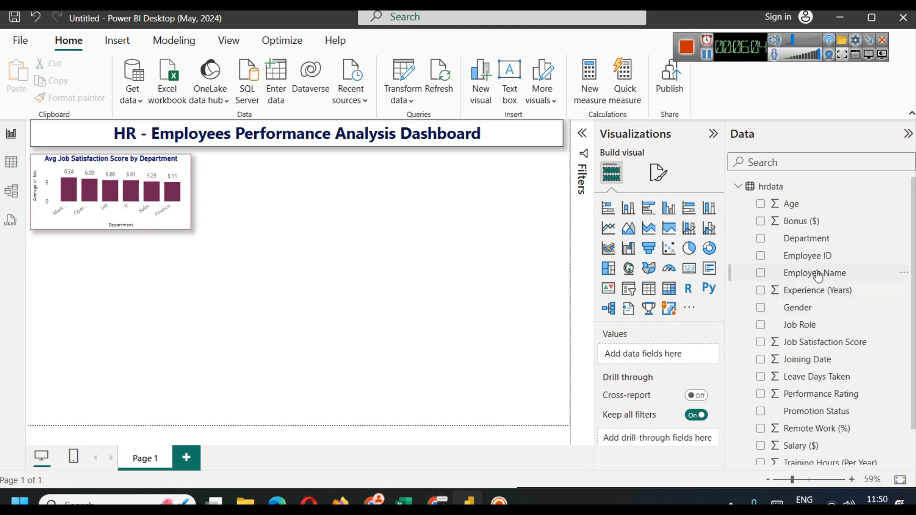
left_click(3, 167)
left_click_drag(428, 465, 127, 441)
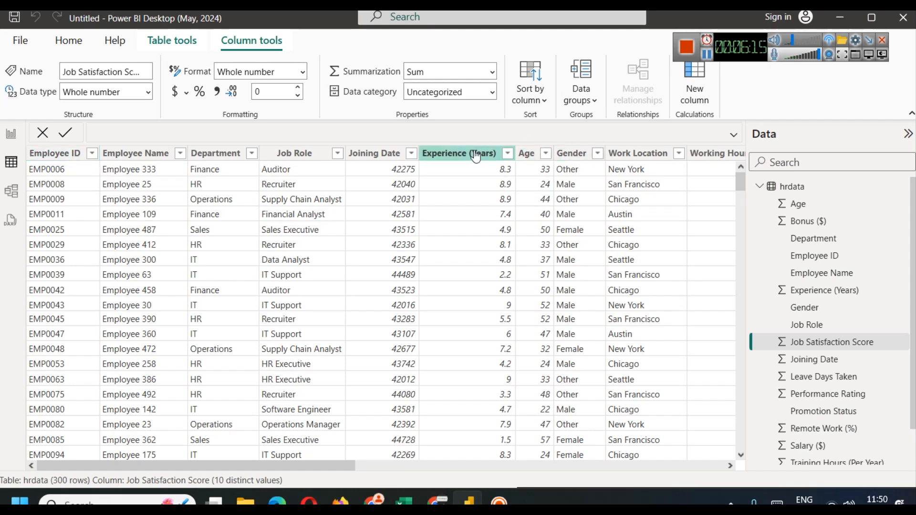
left_click(370, 157)
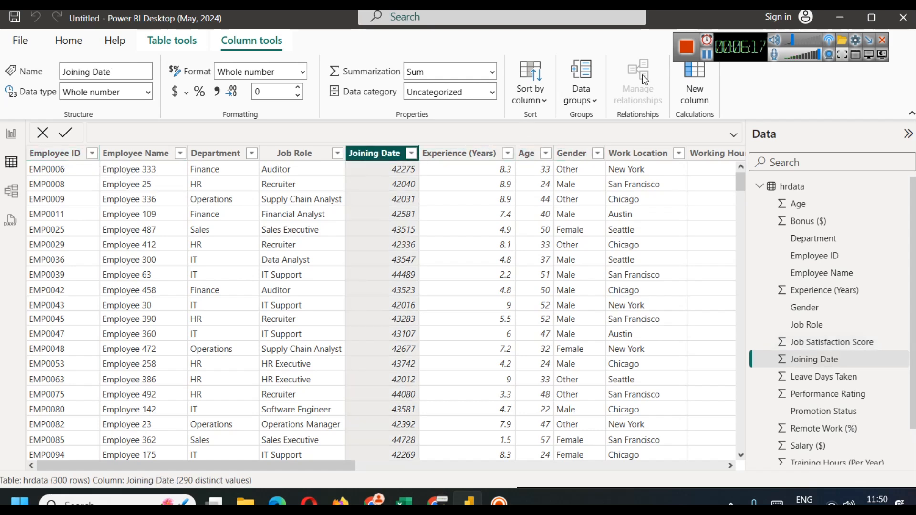
left_click(706, 54)
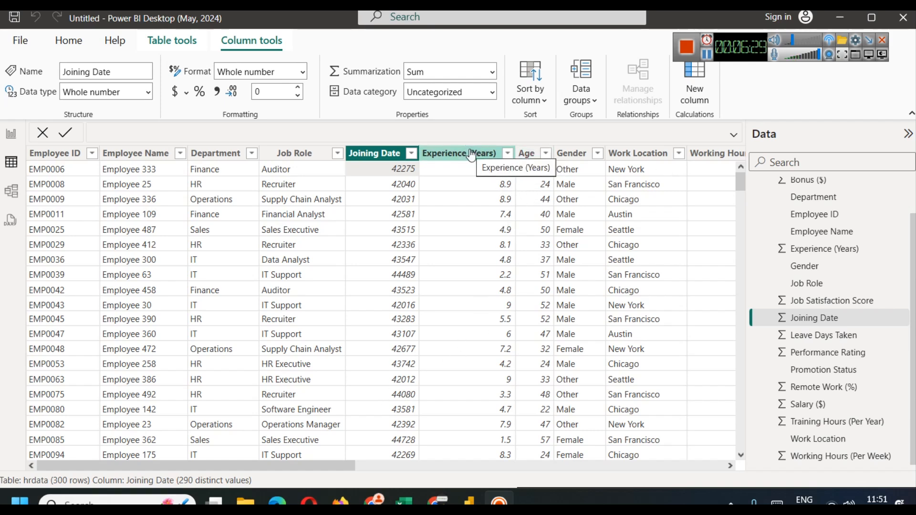
left_click_drag(328, 466, 639, 478)
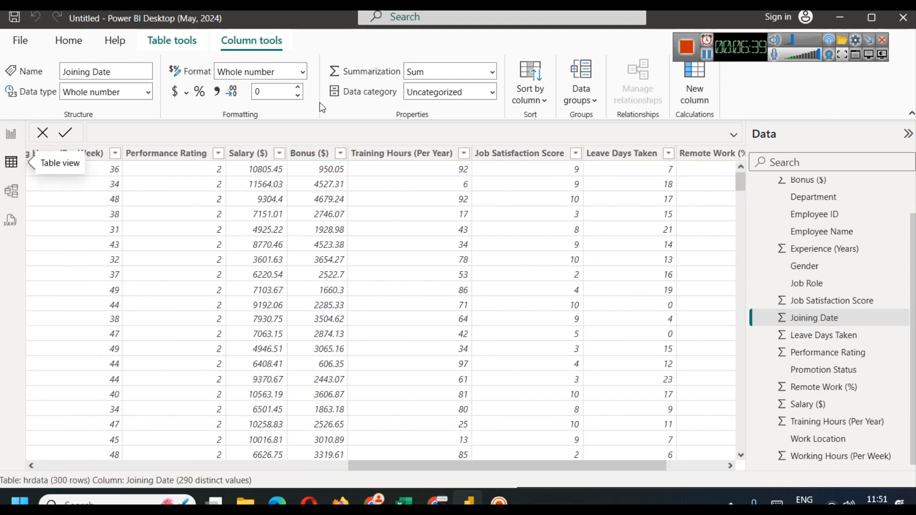
left_click(11, 134)
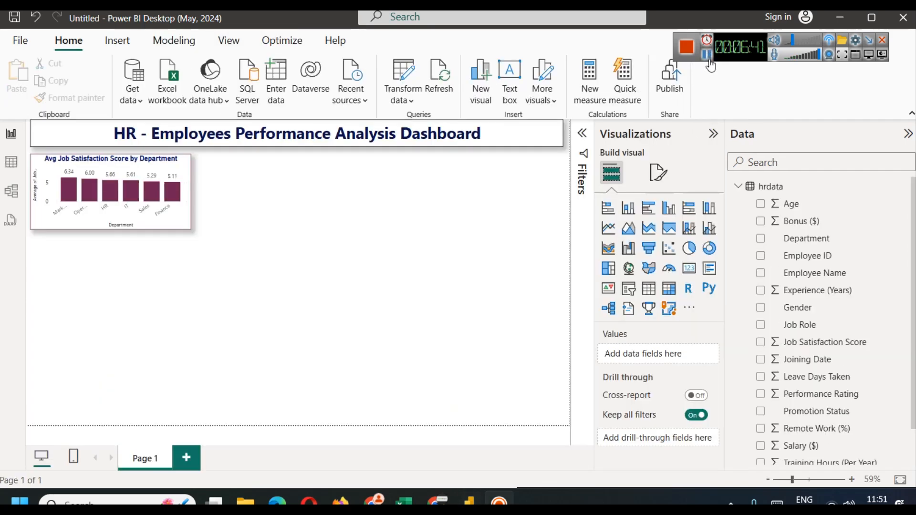
Step: Add an empty card at the top-left under the title and narrow it into a small KPI box
left_click(248, 171)
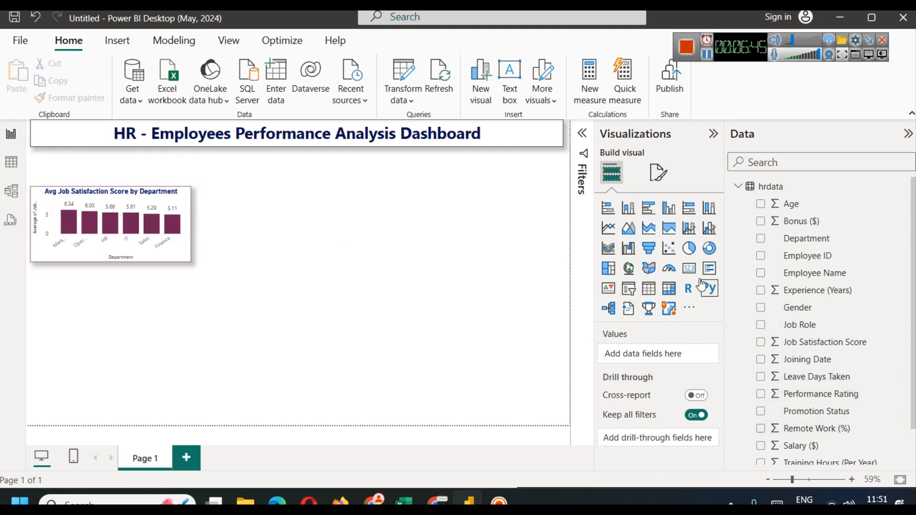
left_click(689, 268)
left_click_drag(109, 321, 111, 167)
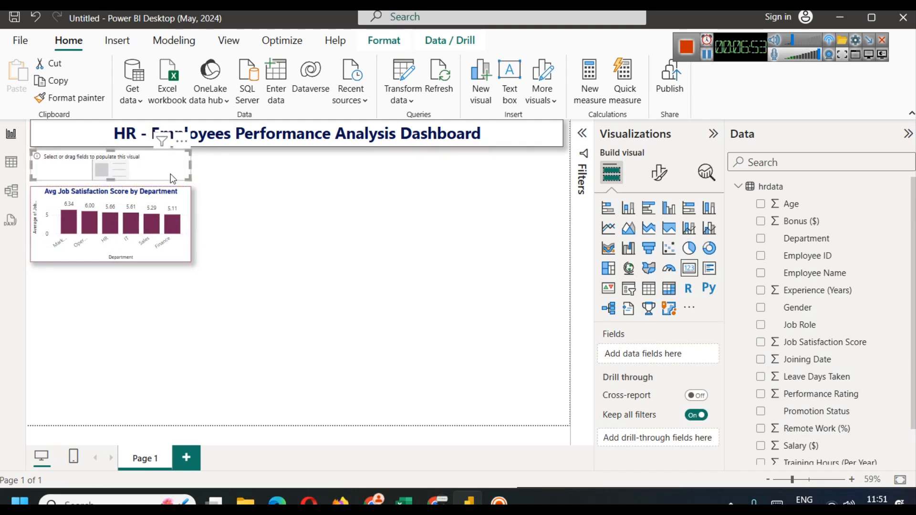
left_click_drag(191, 164, 104, 162)
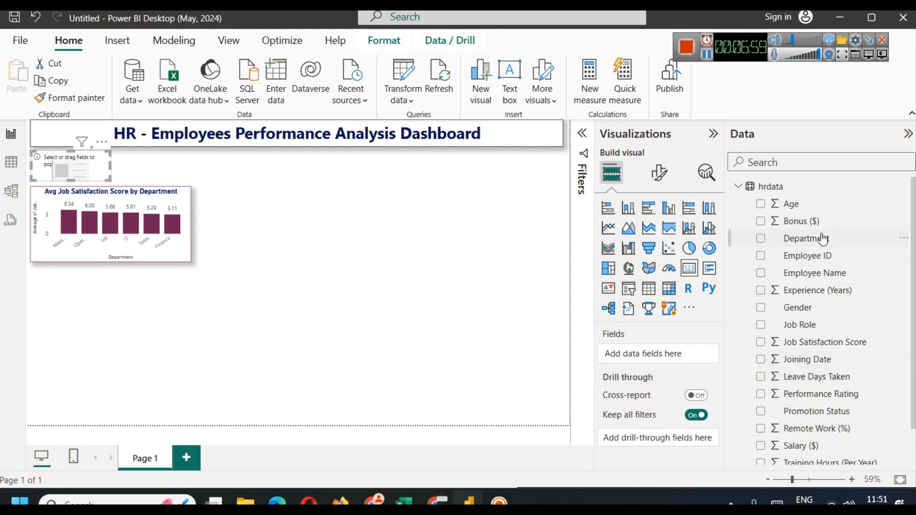
scroll(834, 370, "down", 2)
scroll(835, 363, "up", 2)
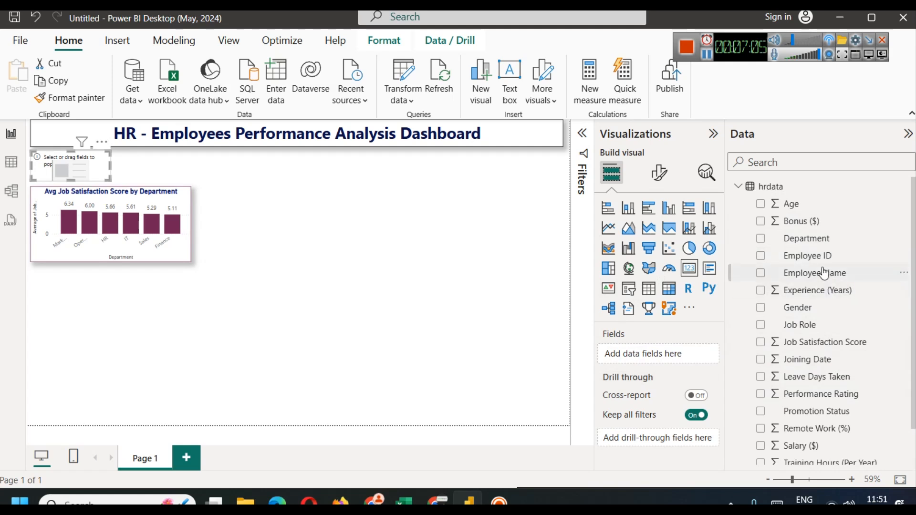
Step: Put Employee ID on the card and set it to Count so it shows 300
left_click_drag(817, 256, 652, 355)
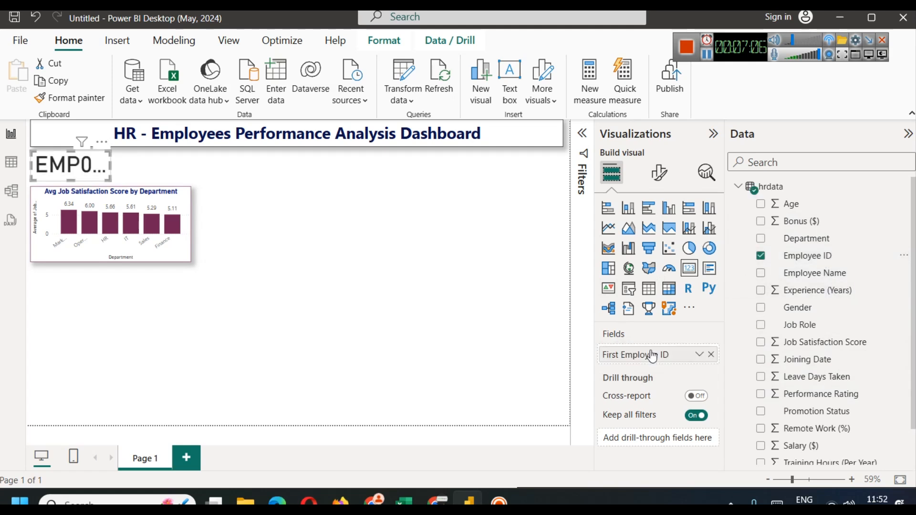
left_click(700, 355)
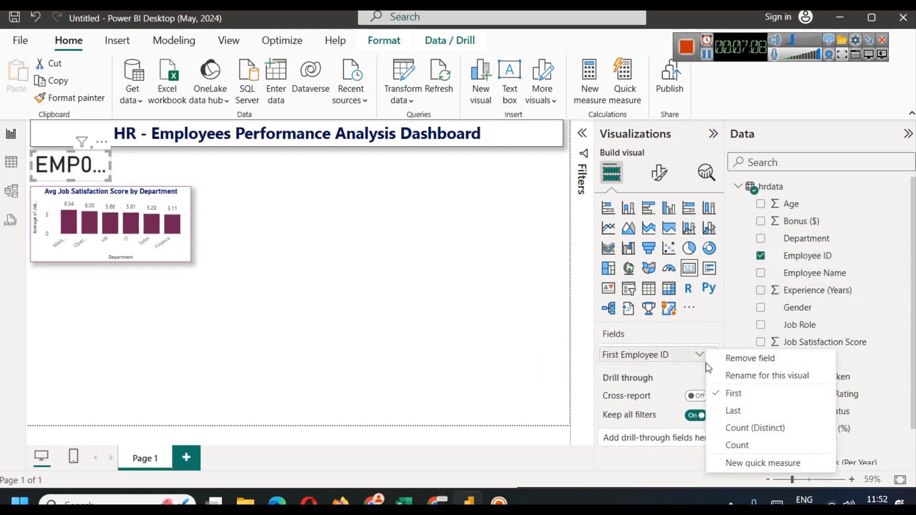
left_click(767, 446)
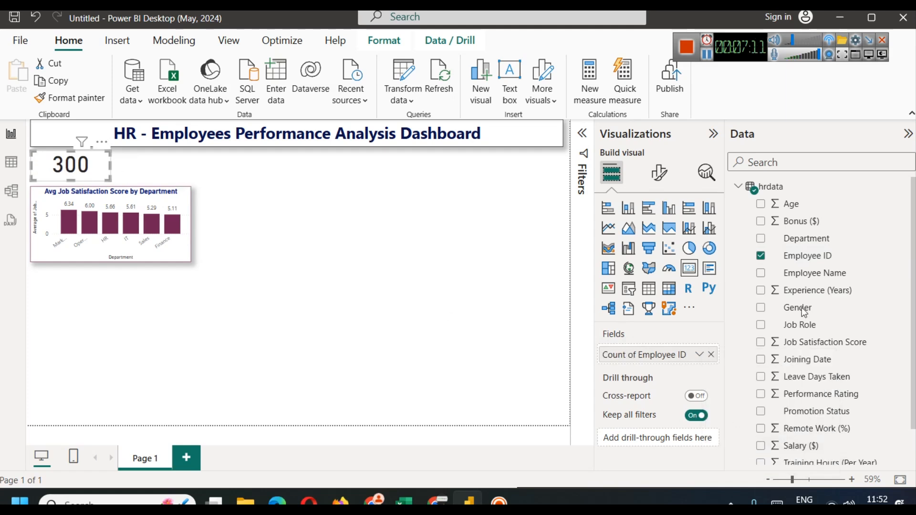
left_click(659, 175)
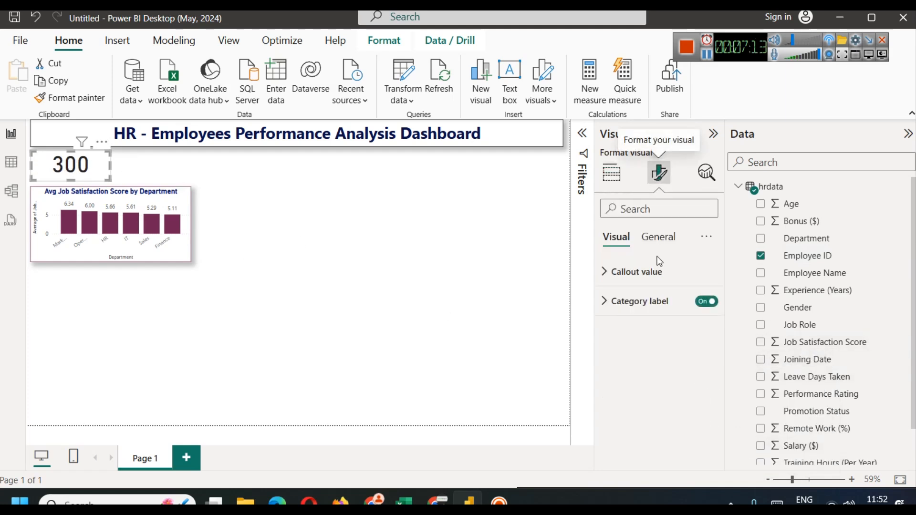
Step: Set the card's callout value font size to 25
left_click(637, 272)
left_click(700, 319)
type("25")
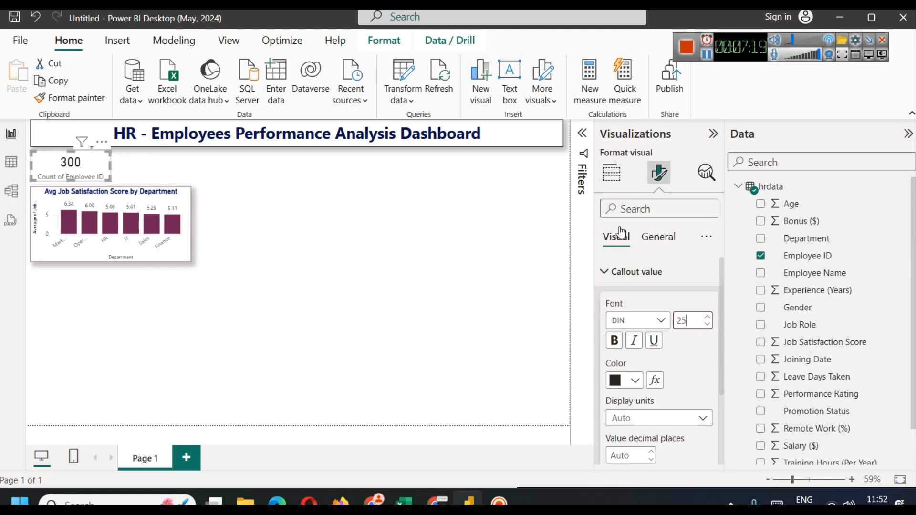
left_click(629, 271)
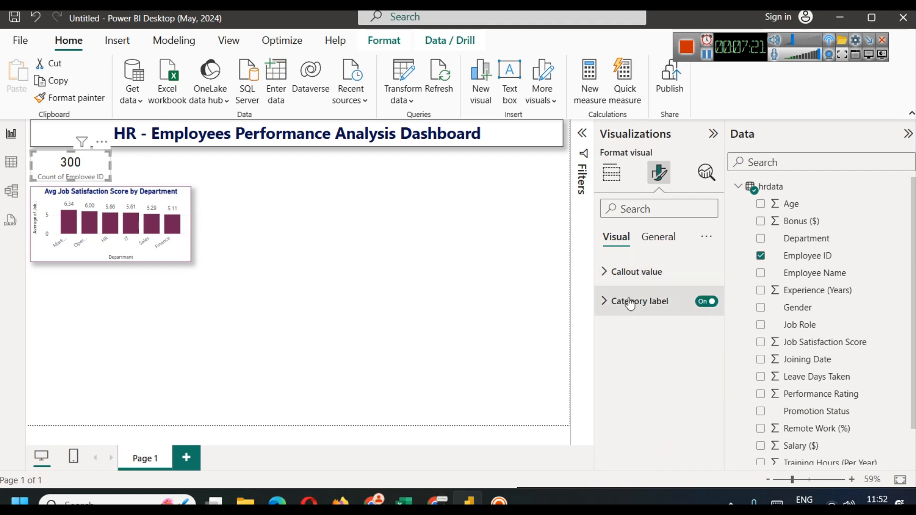
left_click(630, 303)
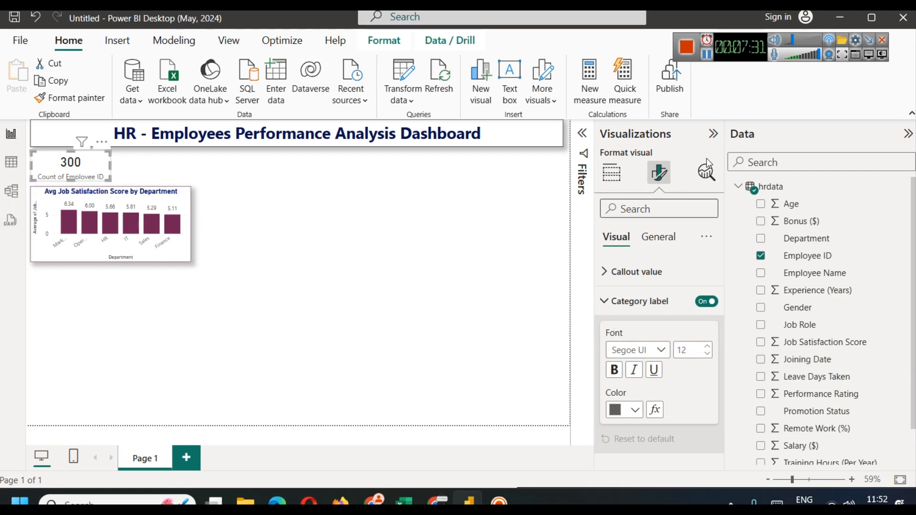
Step: Rename the card's Employee ID field to 'Count of Employees' for this visual
left_click(612, 173)
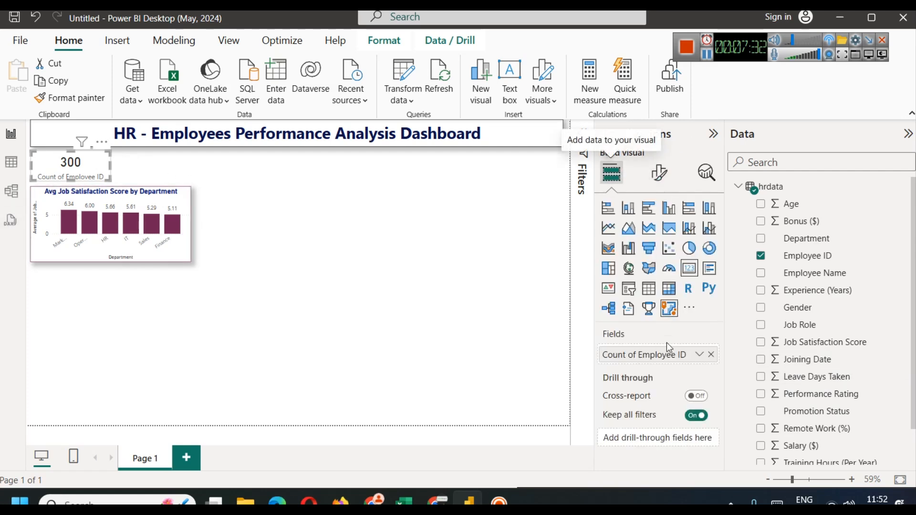
left_click(699, 356)
left_click(742, 248)
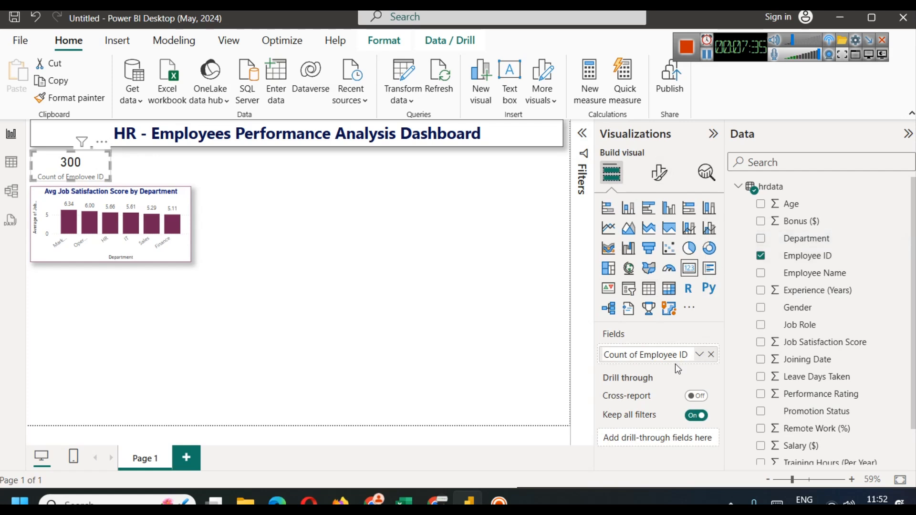
type("s")
key("Return")
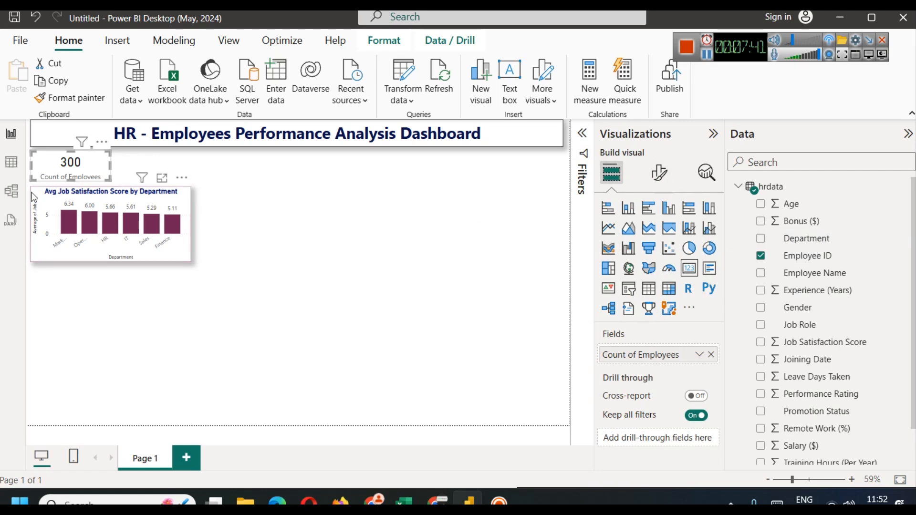
Step: Make both the category label and the 300 callout value bold and dark blue
left_click(659, 172)
left_click(640, 301)
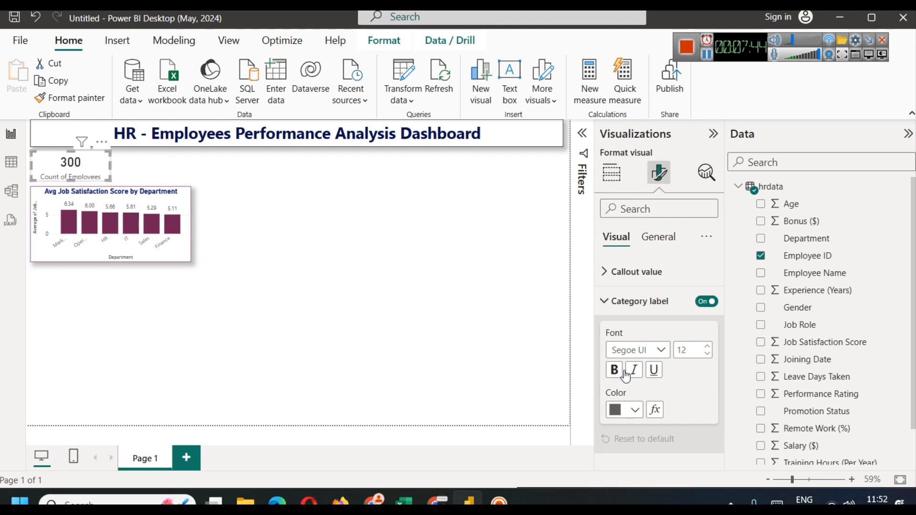
left_click(626, 409)
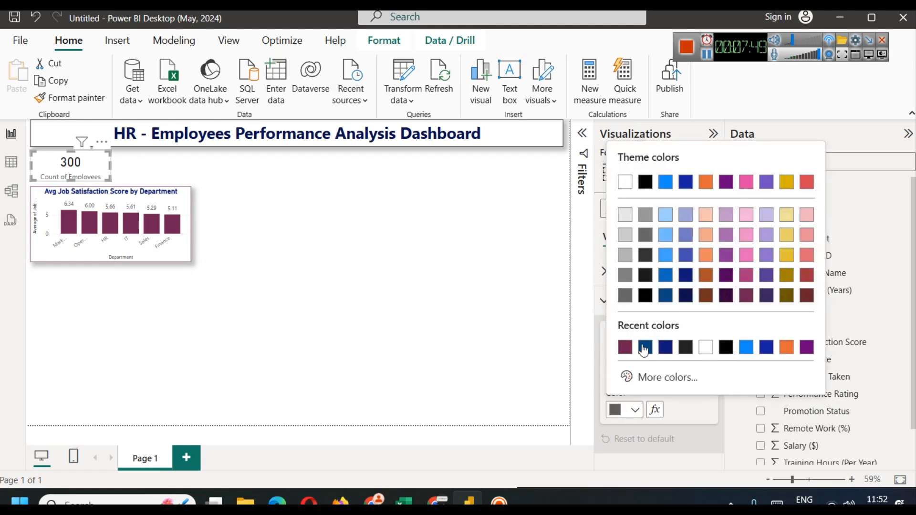
left_click(643, 349)
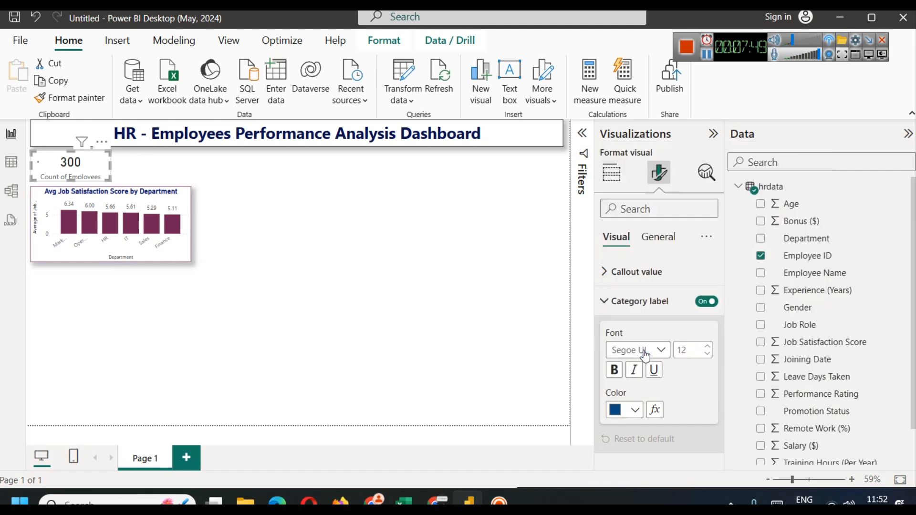
left_click(617, 371)
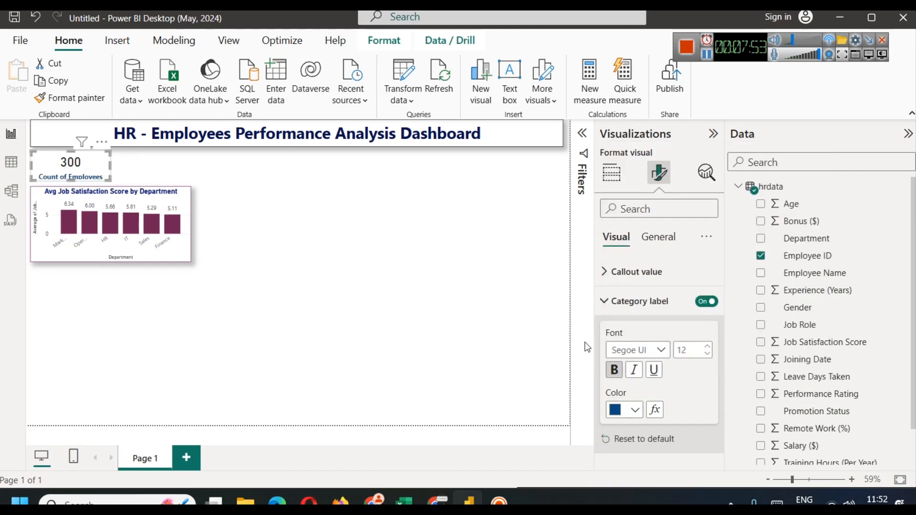
left_click(635, 272)
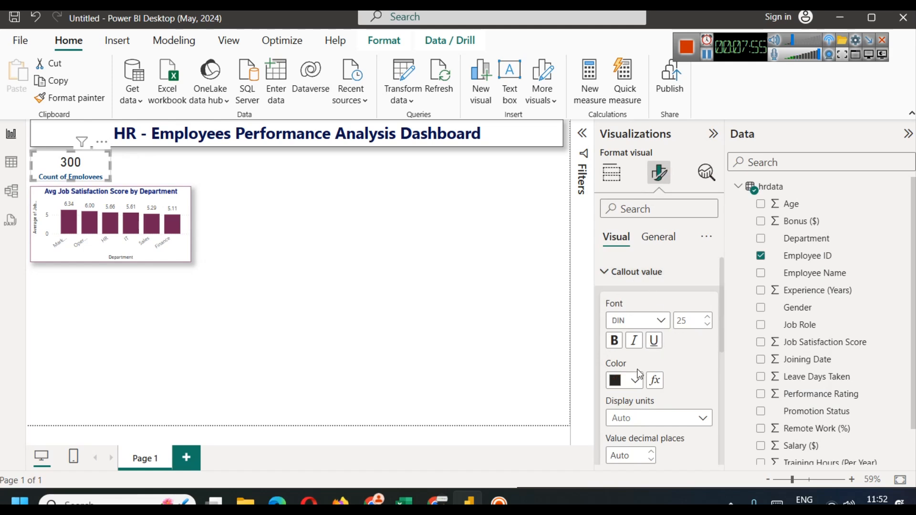
left_click(614, 341)
left_click(634, 381)
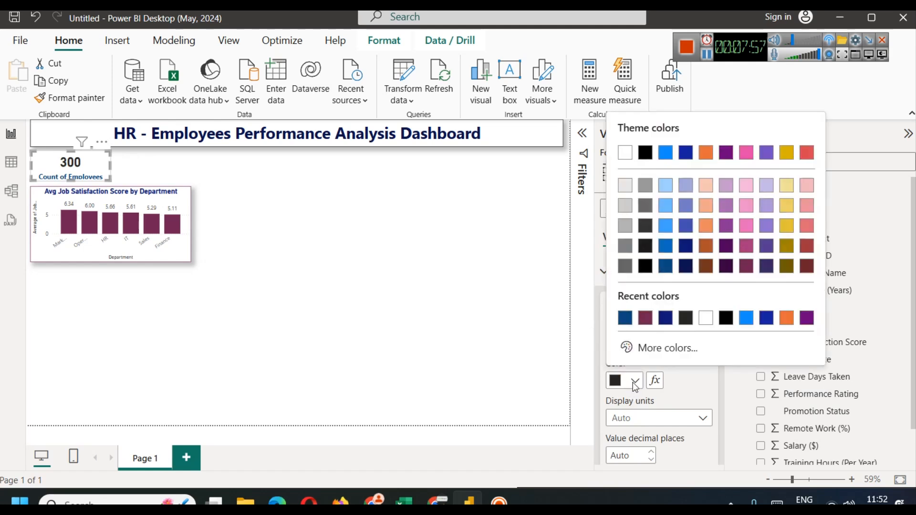
left_click(625, 319)
left_click(382, 255)
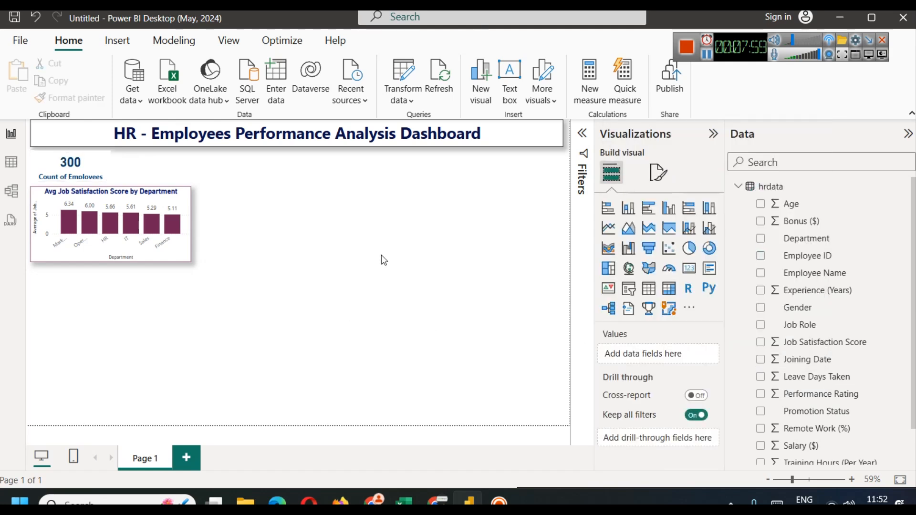
Step: Turn on a visual border and a shadow for the Count of Employees card
left_click(76, 163)
left_click(664, 172)
left_click(670, 237)
left_click(658, 332)
scroll(657, 378, "down", 3)
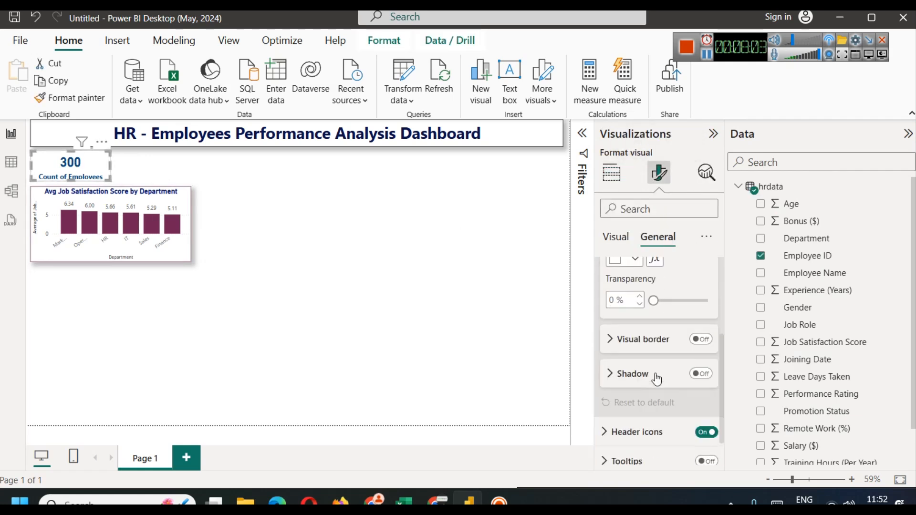
left_click(699, 374)
left_click(700, 339)
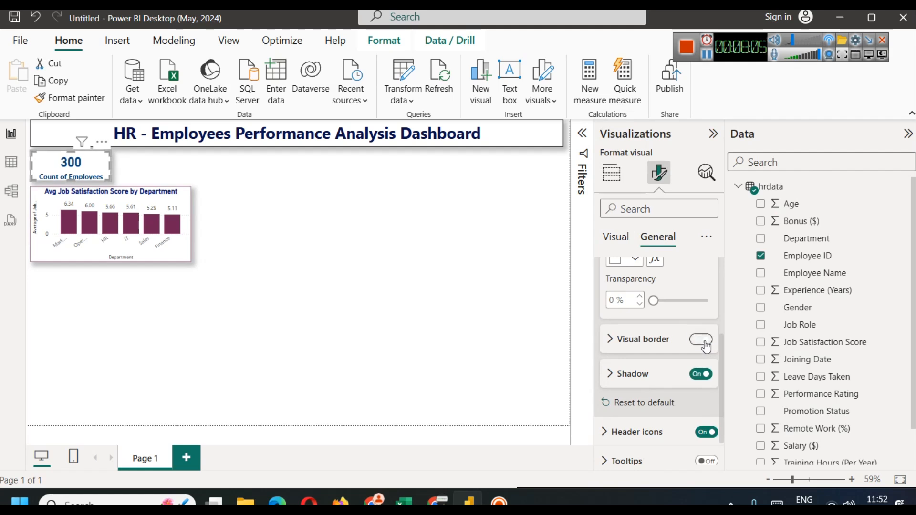
left_click(417, 262)
left_click(85, 162)
Step: Place the copied card beside the first and widen the bar chart to align with both cards
left_click_drag(84, 163, 157, 161)
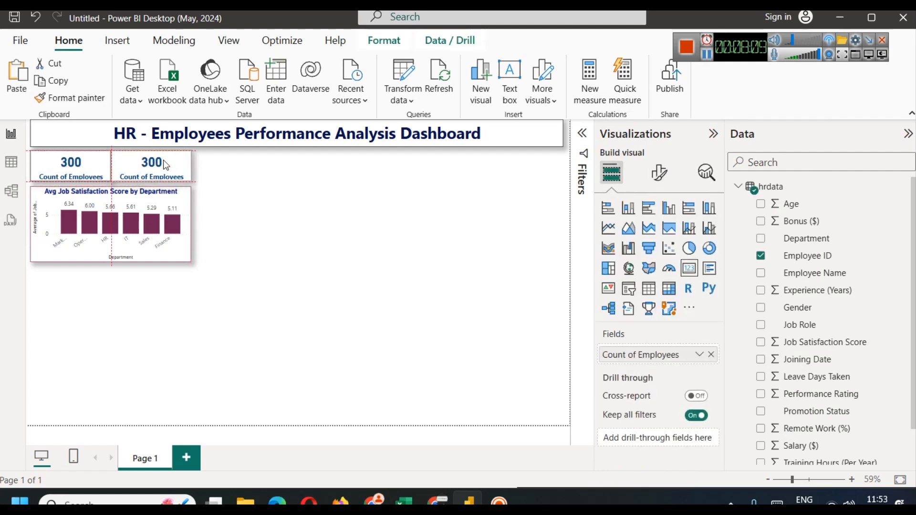
key("Right")
key("Right")
key("Right")
key("Right")
key("Right")
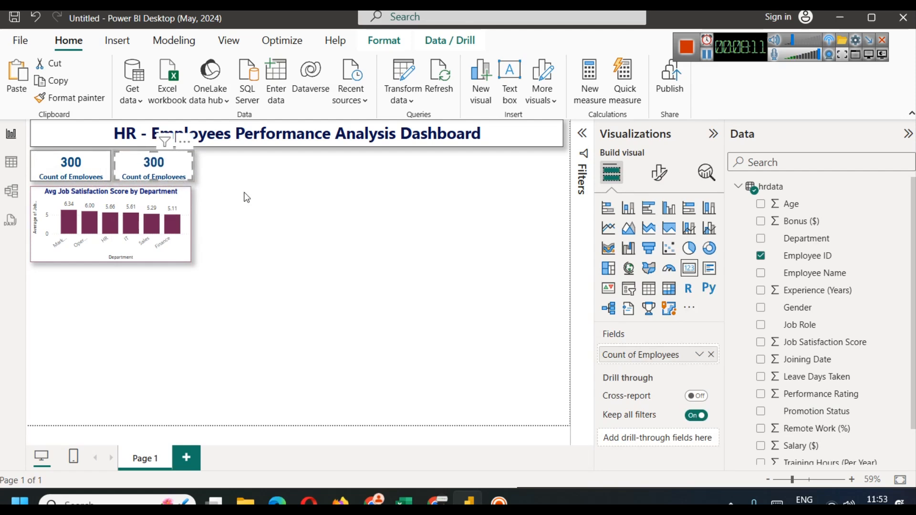
left_click(190, 225)
left_click_drag(191, 224, 194, 223)
left_click(273, 212)
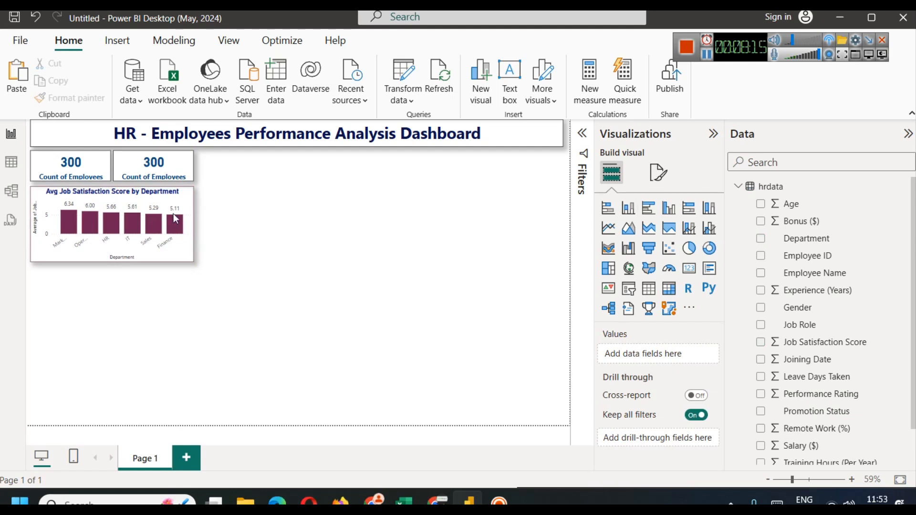
Step: Replace the second card's field with Experience (Years) averaged, showing 4.68
left_click(162, 157)
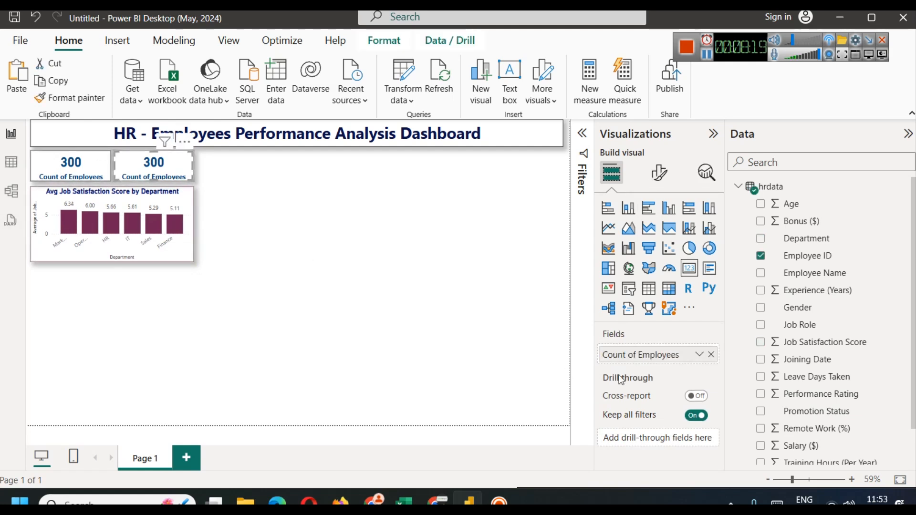
left_click(711, 354)
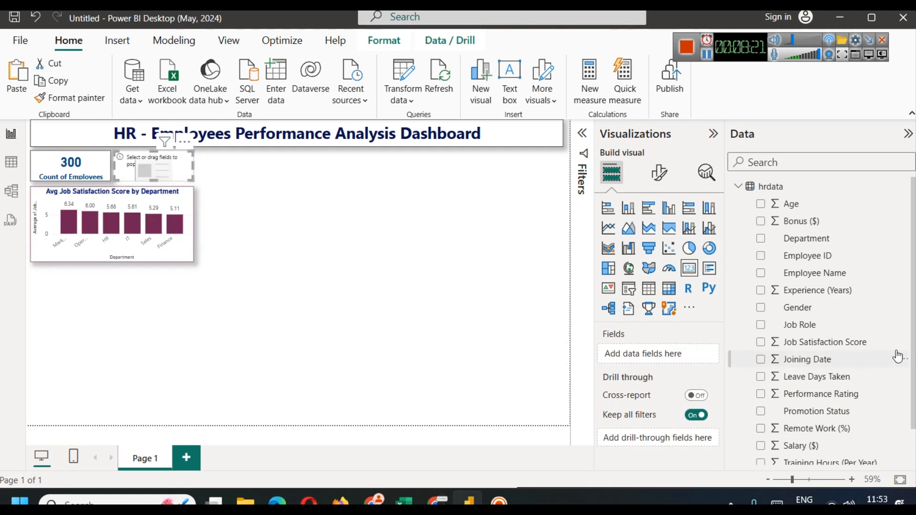
left_click_drag(818, 289, 673, 356)
left_click(702, 356)
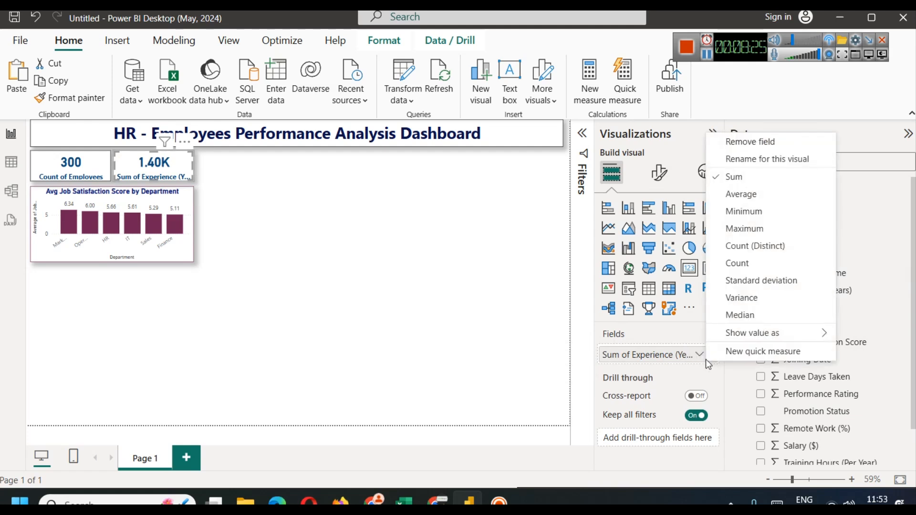
left_click(749, 195)
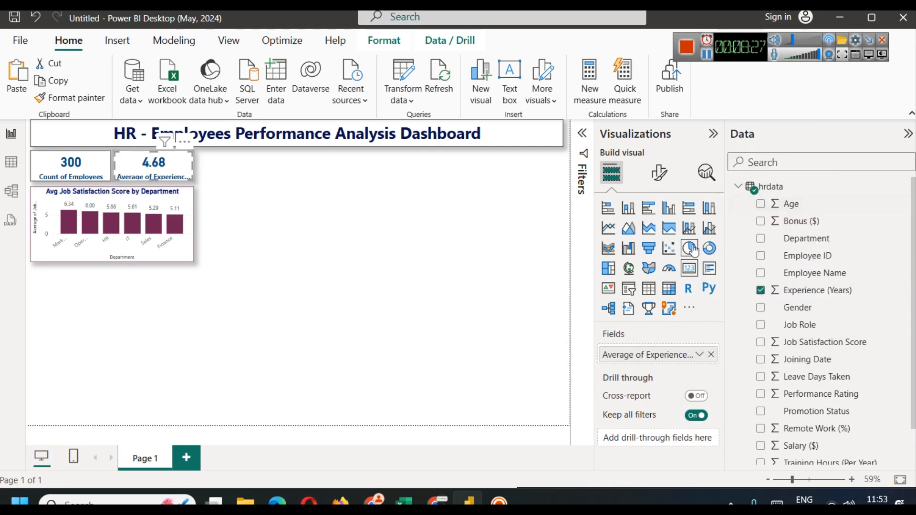
Step: Start renaming the Experience field to 'Avg of Experience' for this card
left_click(710, 355)
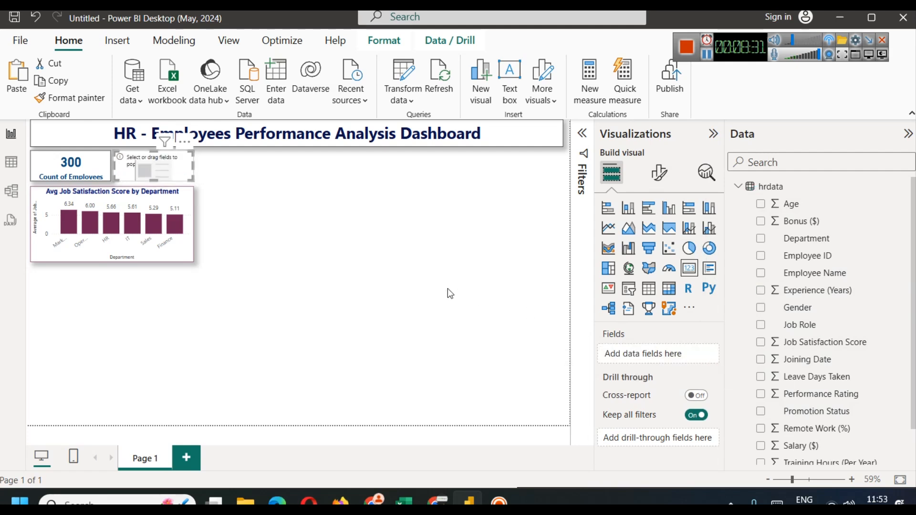
key("ctrl+z")
left_click(700, 355)
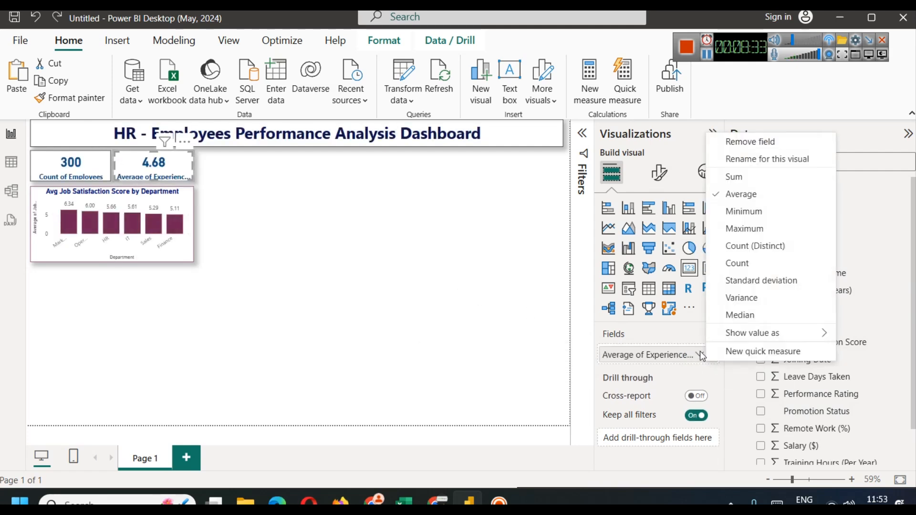
left_click(759, 159)
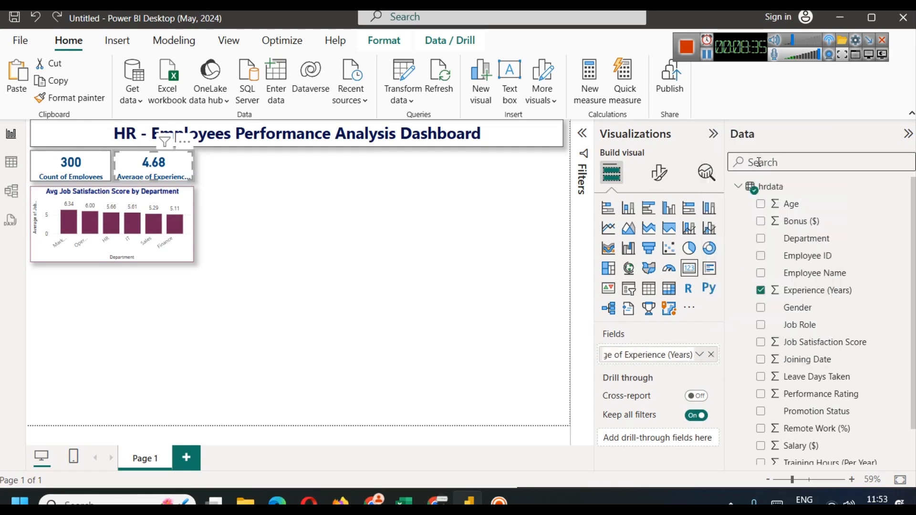
key("BackSpace")
key("BackSpace")
key("BackSpace")
key("BackSpace")
key("BackSpace")
key("BackSpace")
key("BackSpace")
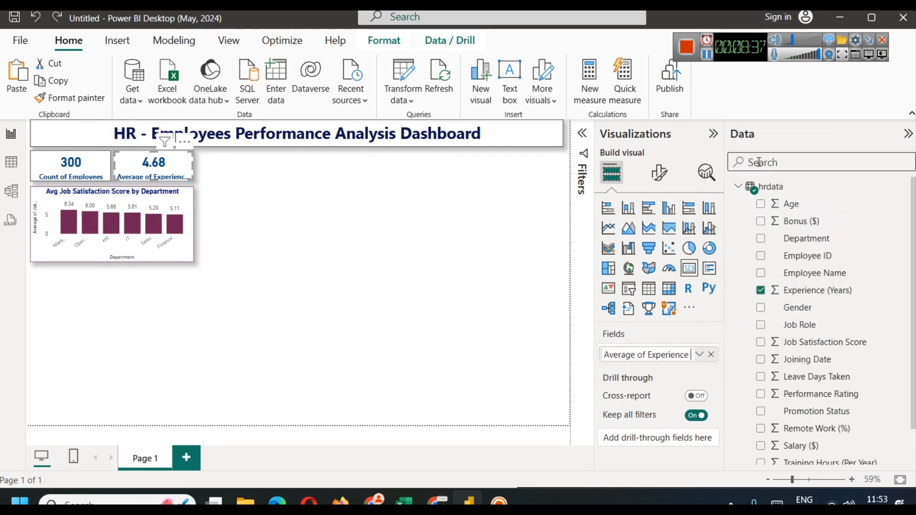
key("BackSpace")
key("BackSpace")
key("BackSpace")
key("BackSpace")
key("BackSpace")
type("g")
Step: Confirm the 'Avg of Experience' label on the second card
key("Return")
left_click(483, 140)
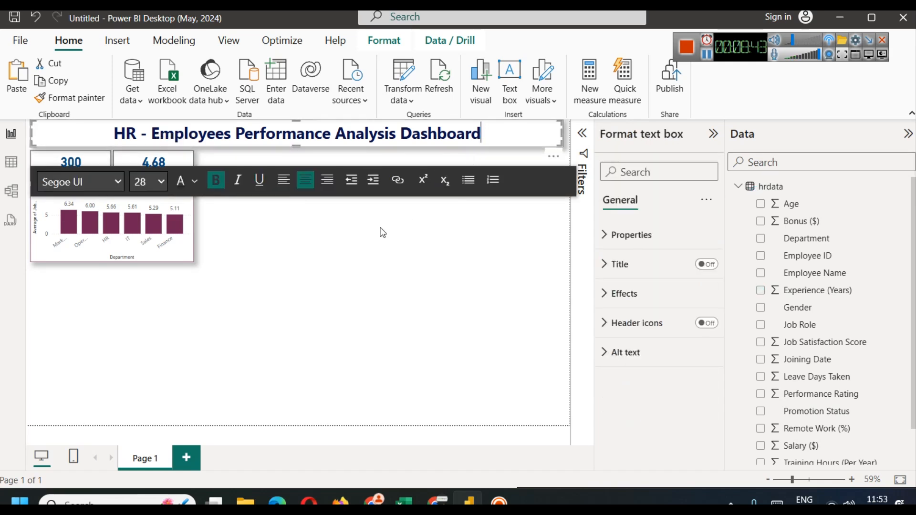
left_click(347, 292)
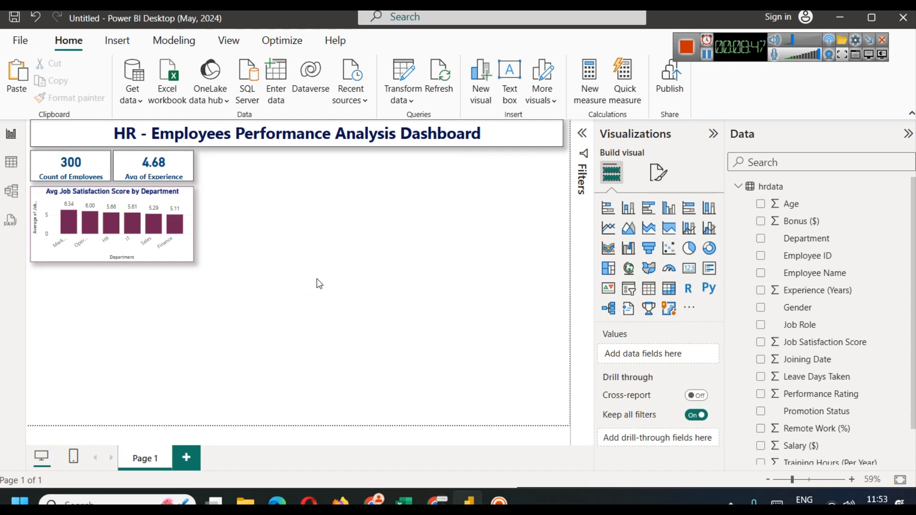
Step: Test cross-filtering by IT, HR, Operations, Marketing and Sales, then copy the Avg of Experience card
left_click(141, 222)
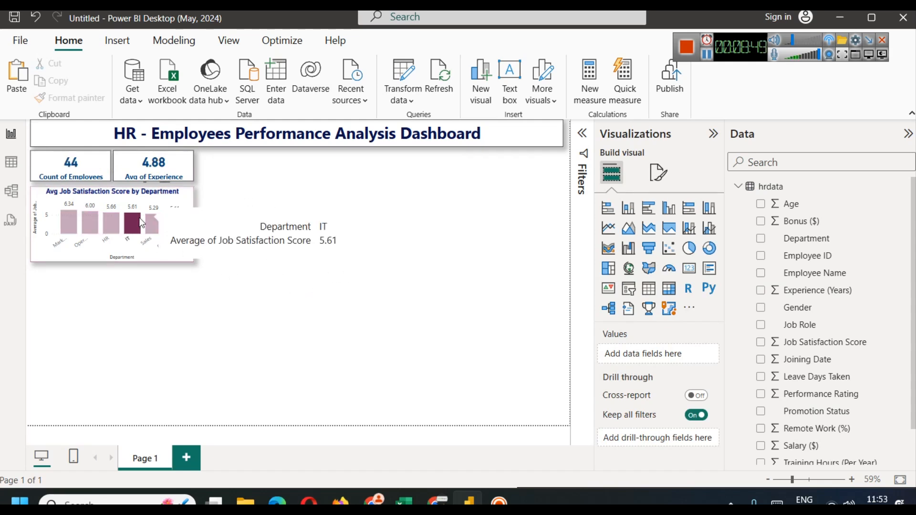
mouse_move(141, 223)
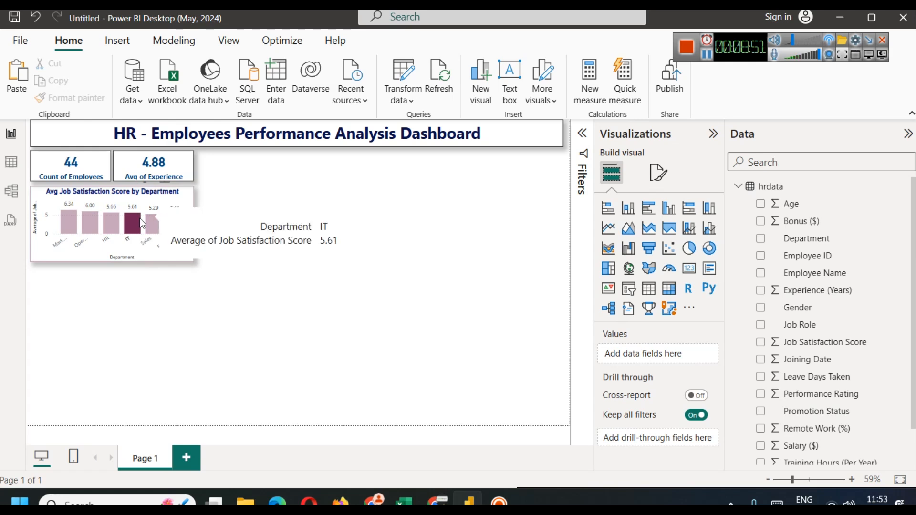
left_click(111, 222)
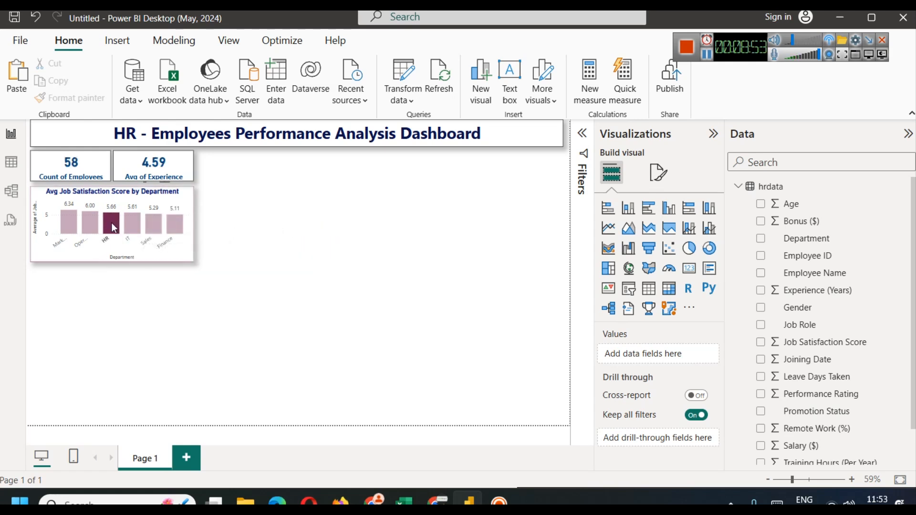
left_click(84, 224)
left_click(68, 222)
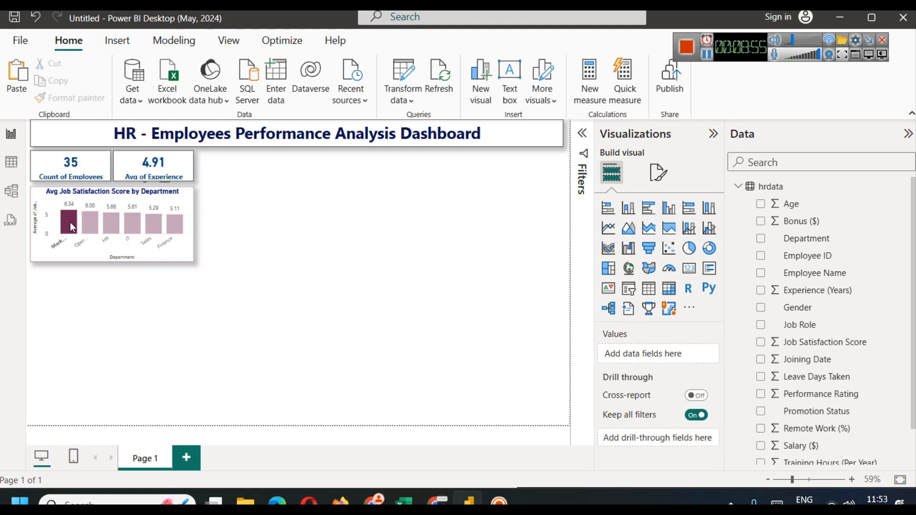
left_click(152, 224)
left_click(153, 225)
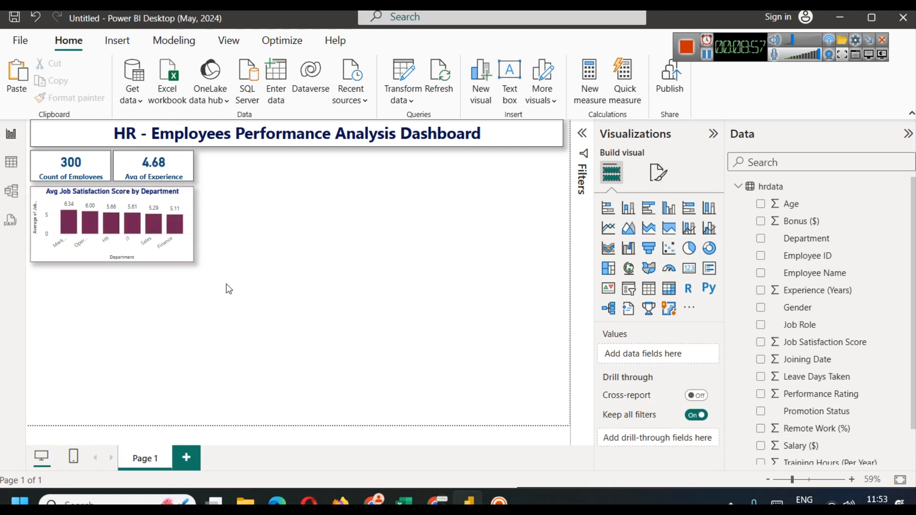
left_click(165, 167)
key("ctrl+c")
Step: Paste a copy of the Avg of Experience card, then delete the extra copy
key("ctrl+v")
left_click_drag(168, 167, 247, 167)
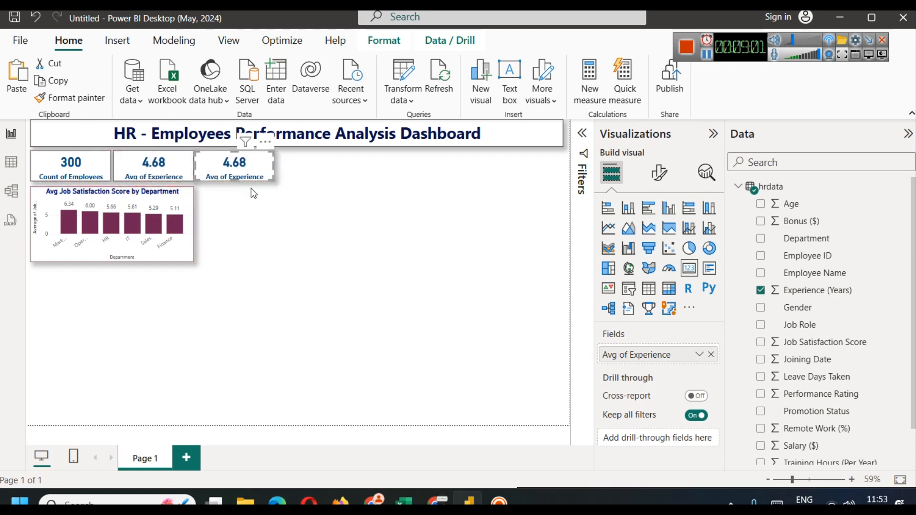
key("ctrl+z")
left_click(249, 263)
left_click(165, 160)
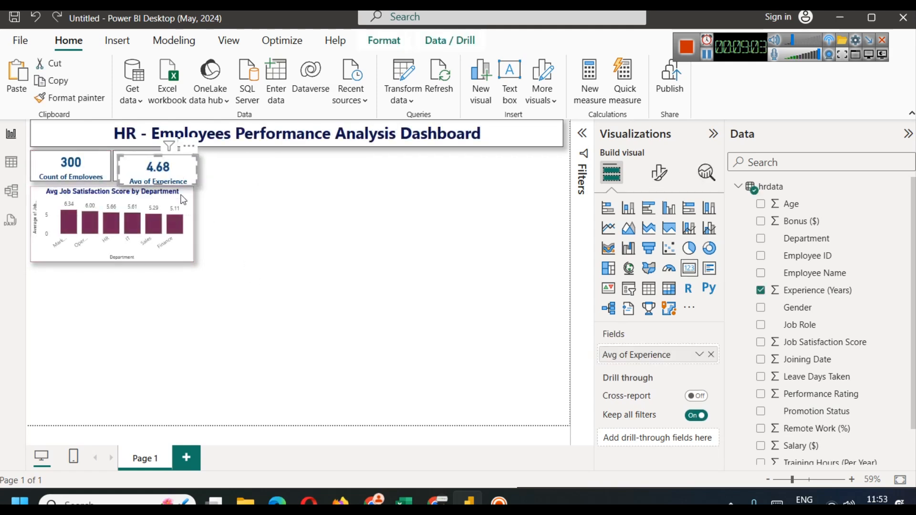
key("Delete")
Step: Copy both KPI cards with the department chart and paste two groups side by side to the right
left_click_drag(233, 302, 19, 148)
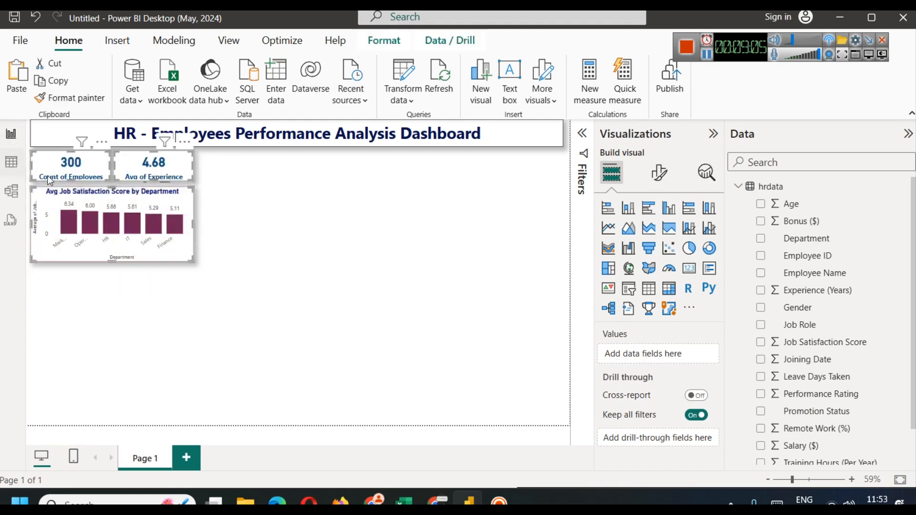
key("ctrl+c")
key("ctrl+v")
left_click_drag(67, 166, 229, 159)
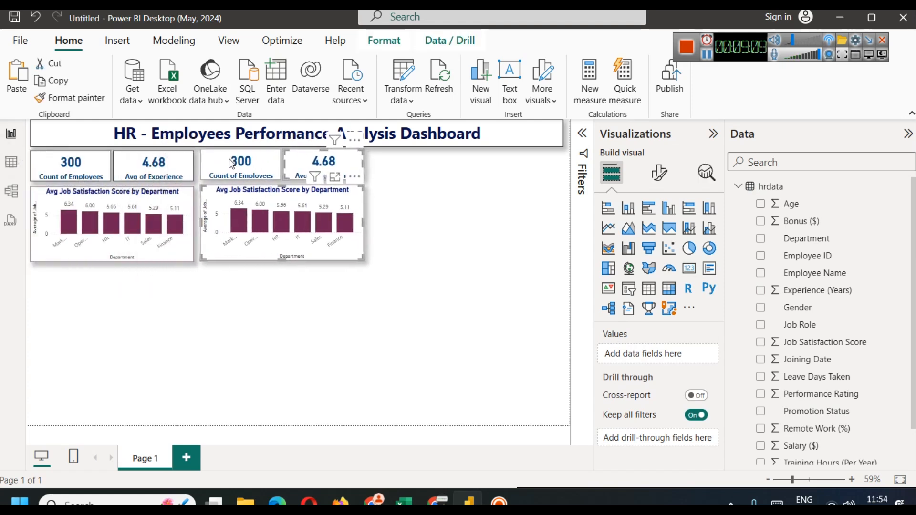
left_click(229, 159)
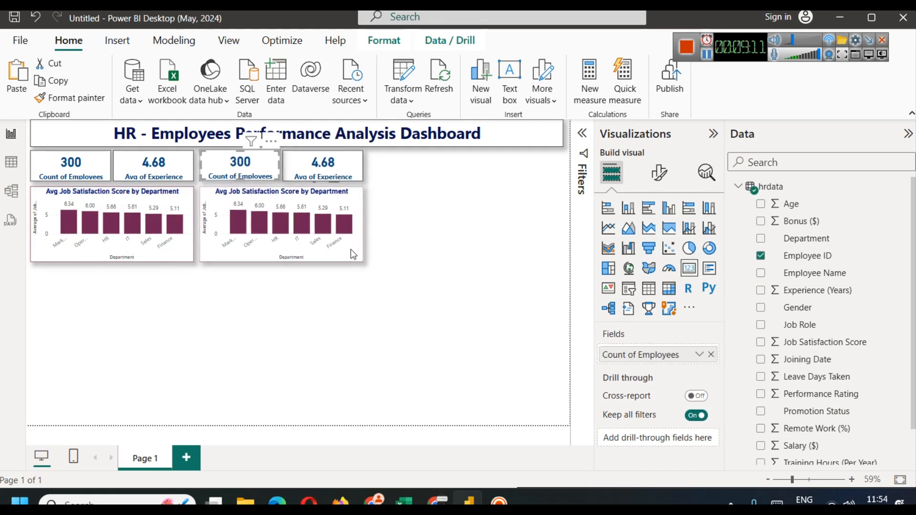
left_click(398, 318)
key("ctrl+v")
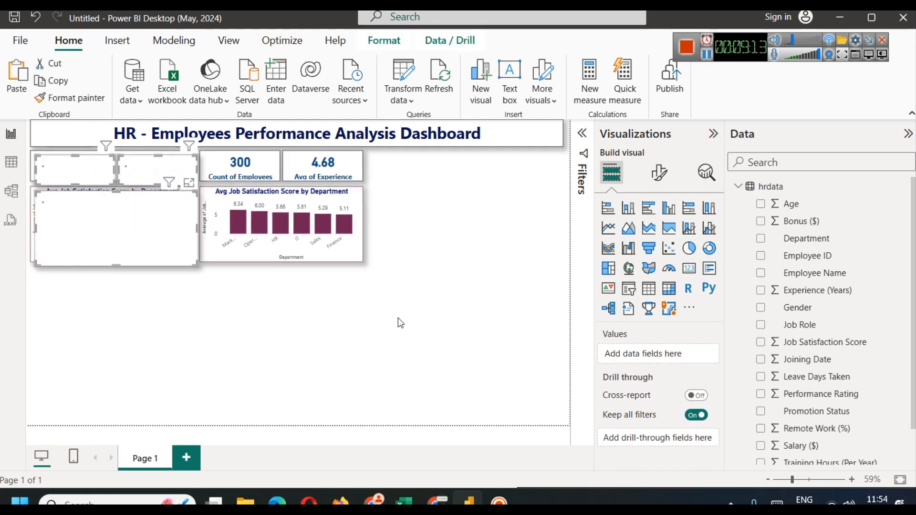
left_click_drag(54, 167, 414, 157)
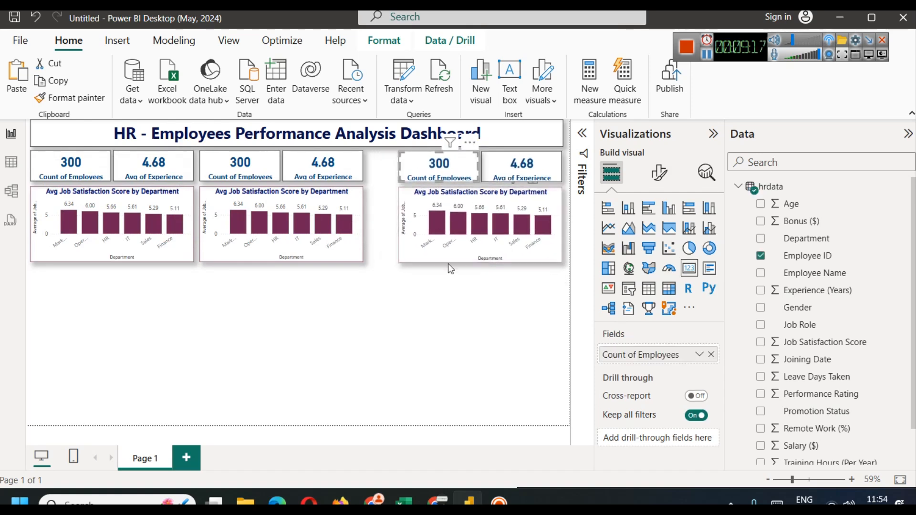
left_click(336, 310)
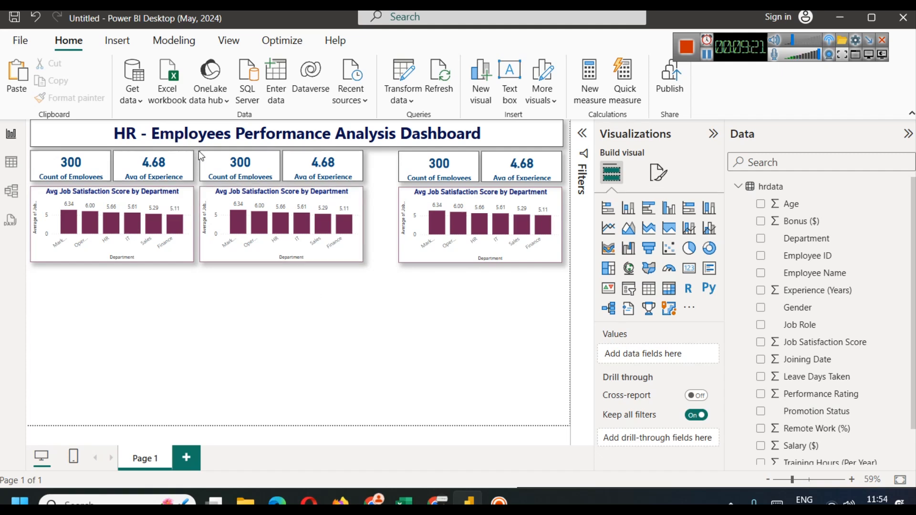
Step: Nudge the middle group into alignment, restoring the title after an accidental move
left_click_drag(199, 151, 377, 274)
key("Right")
key("Right")
key("Right")
key("Right")
key("Right")
key("Right")
key("Left")
key("Left")
key("Left")
key("Left")
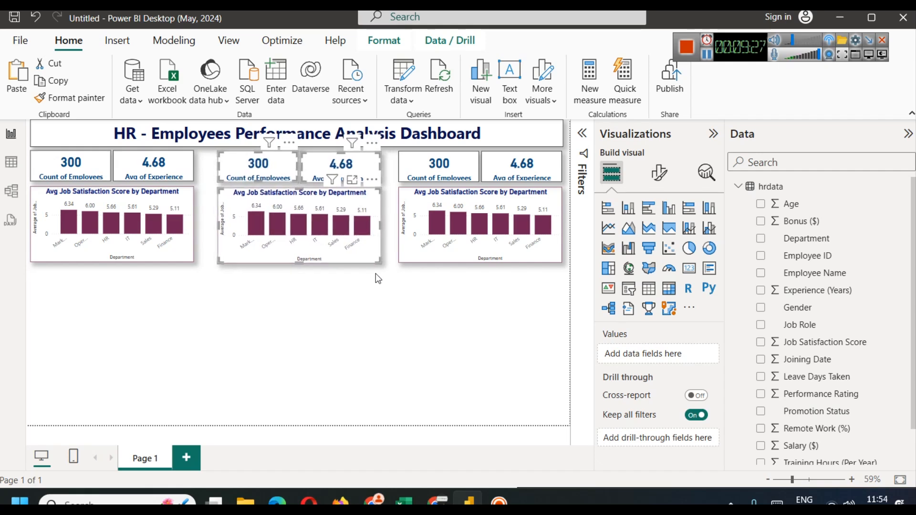
left_click(386, 303)
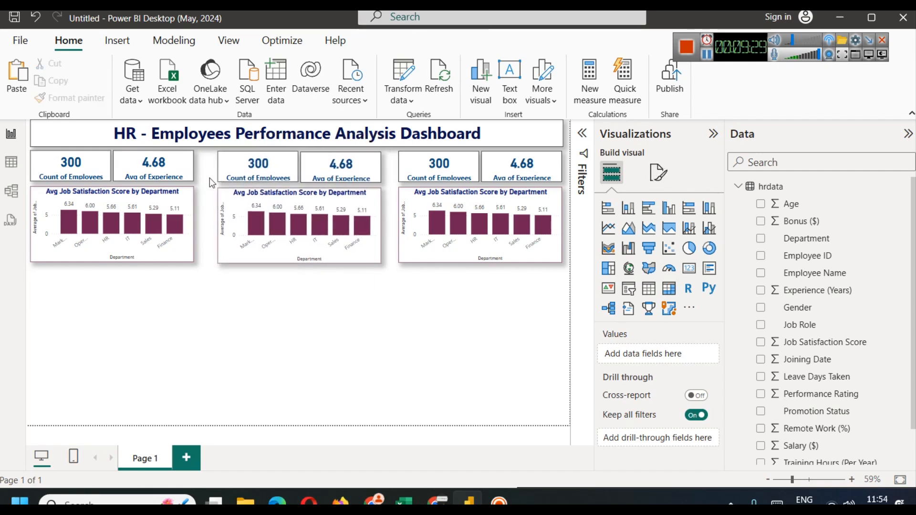
left_click_drag(333, 143, 340, 258)
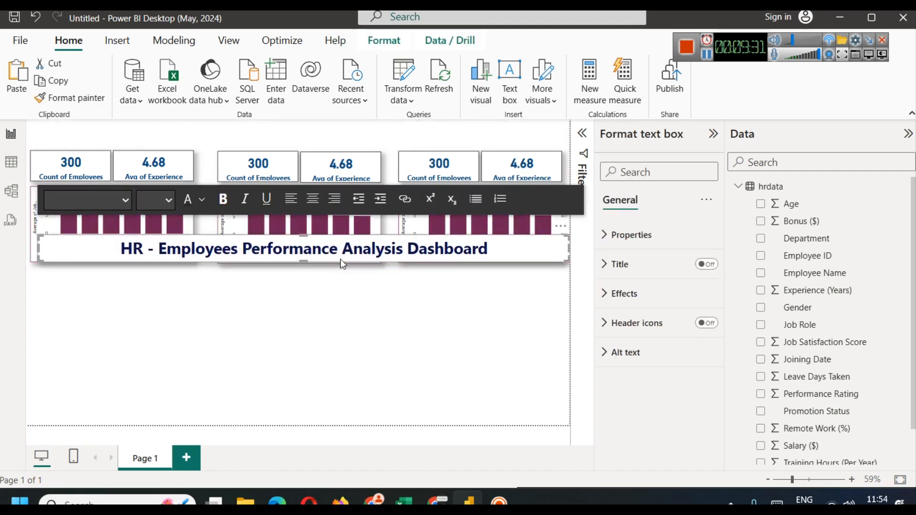
key("ctrl+z")
left_click(356, 312)
left_click_drag(387, 264, 208, 151)
left_click(329, 314)
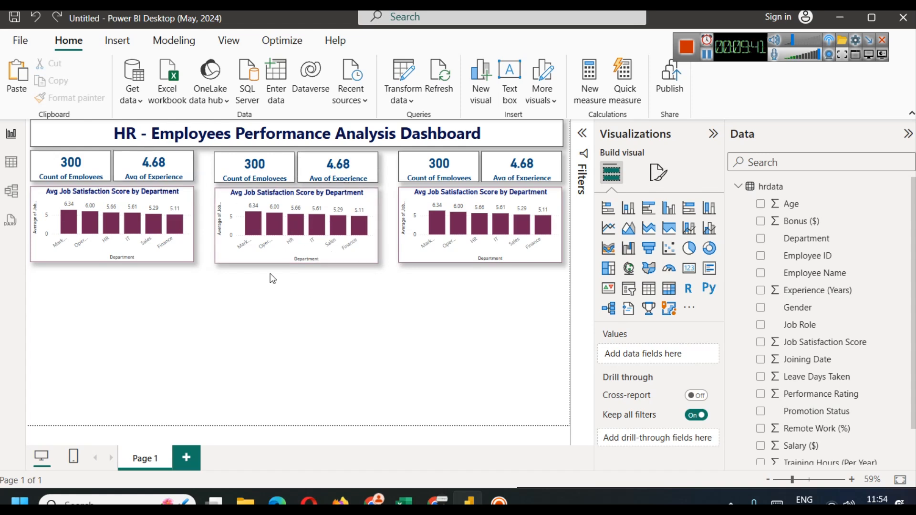
Step: Replace the middle Count card's field with Job Satisfaction Score set to Average, showing 5.62
left_click(254, 167)
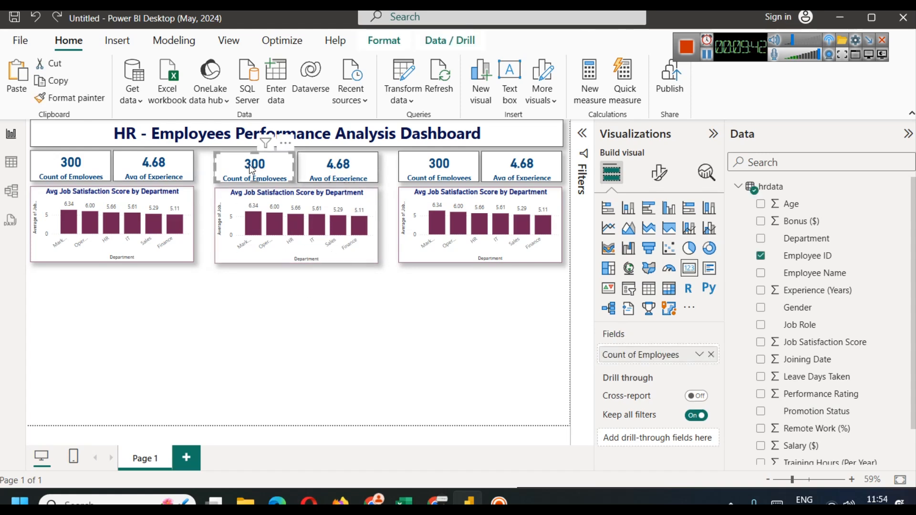
left_click(713, 355)
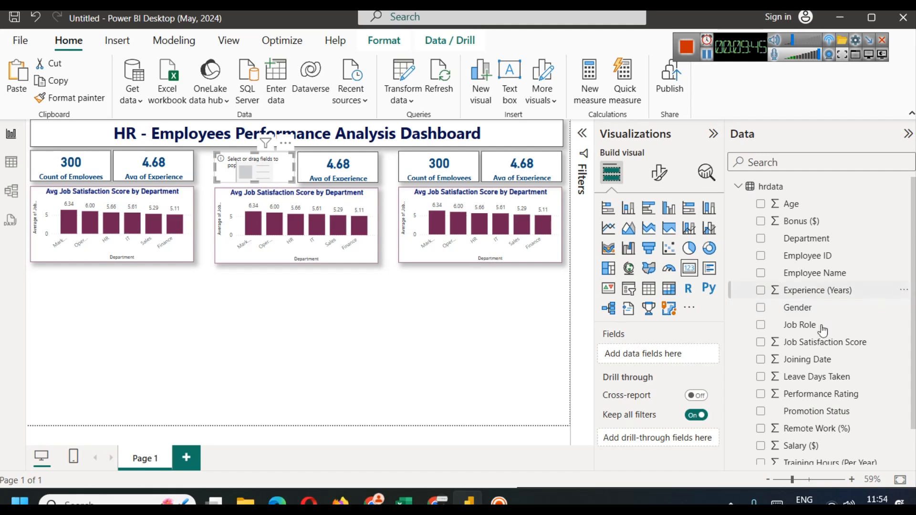
left_click_drag(833, 346, 656, 361)
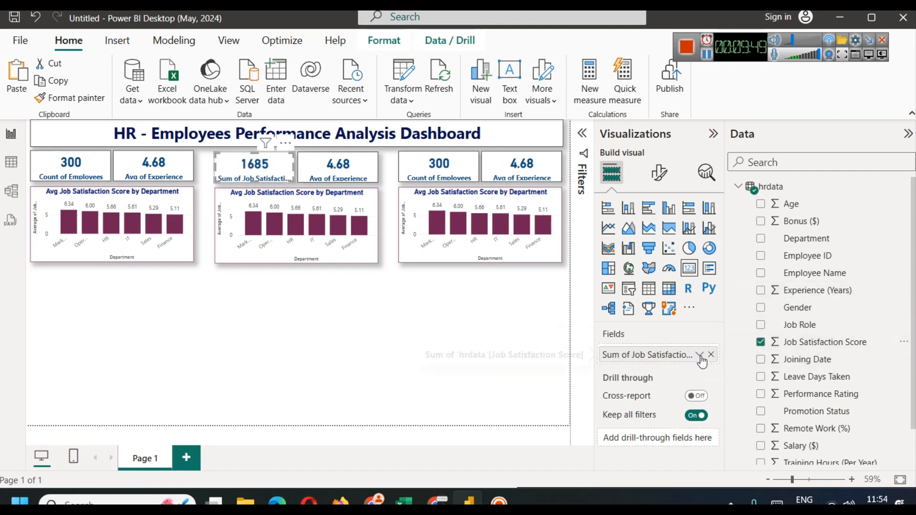
left_click(700, 355)
left_click(749, 197)
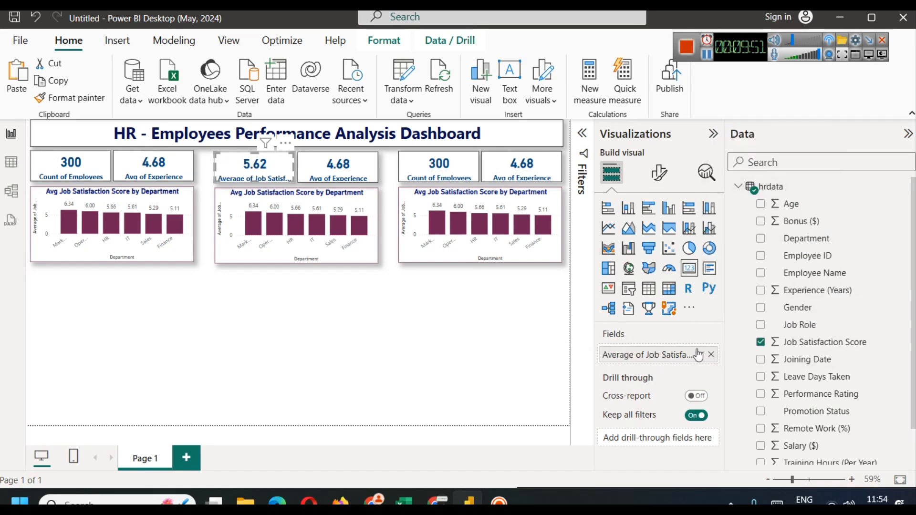
Step: Rename the card's field for this visual to a shortened Avg Satisfaction Score label
left_click(700, 355)
left_click(763, 162)
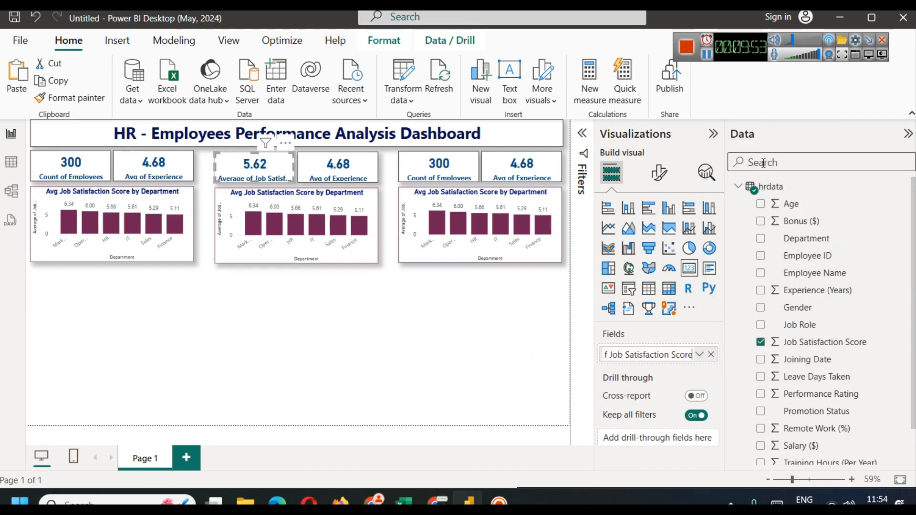
key("Left")
key("Left")
key("Left")
key("Left")
key("Left")
key("Left")
key("Left")
key("Left")
key("Left")
key("Left")
key("Left")
key("Left")
key("Left")
key("Left")
key("Left")
key("Left")
key("Left")
key("Left")
key("Left")
key("Left")
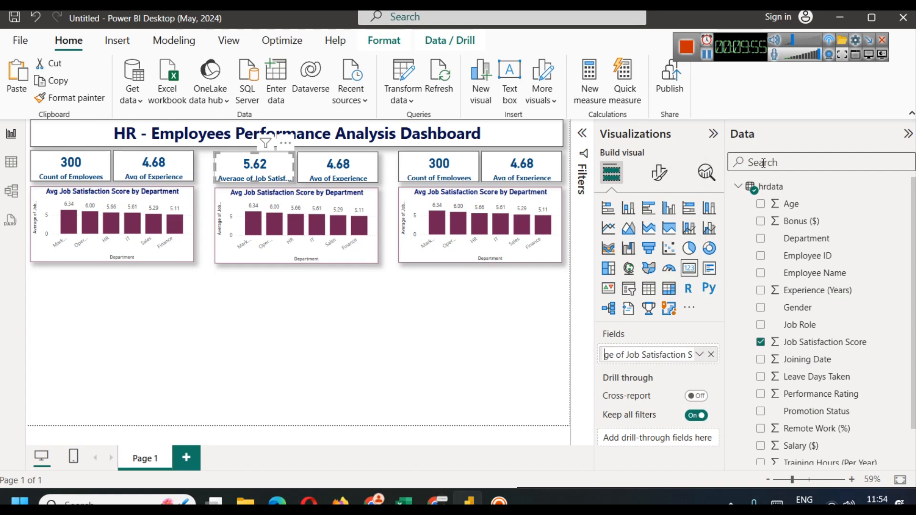
key("shift+Right")
key("shift+Right")
key("shift+Right")
key("shift+Right")
type("g")
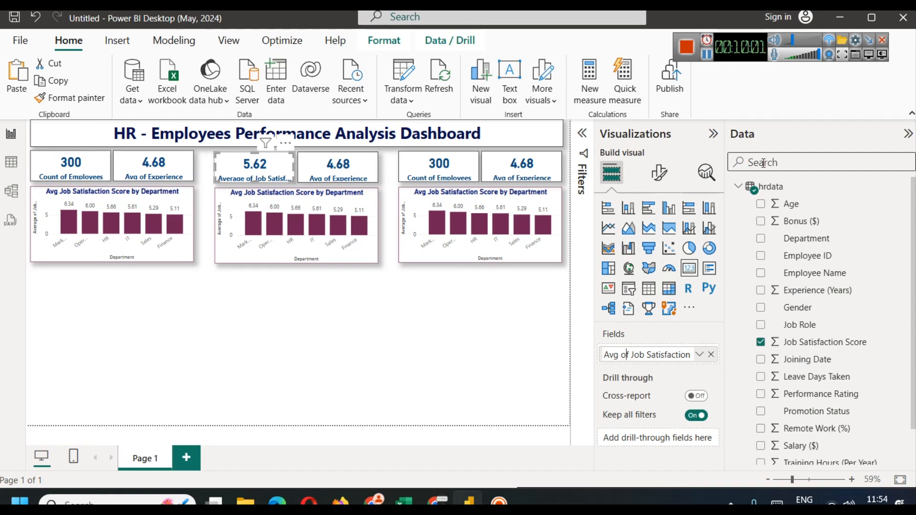
key("BackSpace")
key("BackSpace")
key("BackSpace")
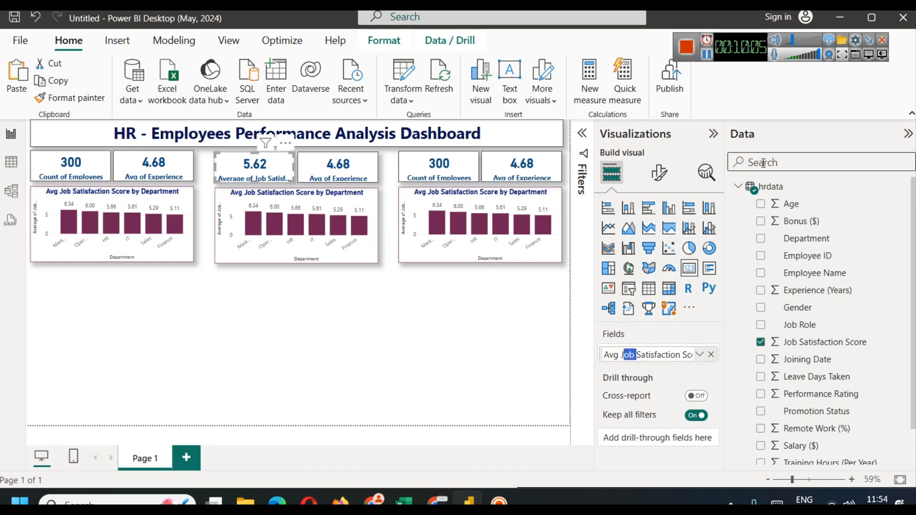
key("BackSpace")
key("BackSpace")
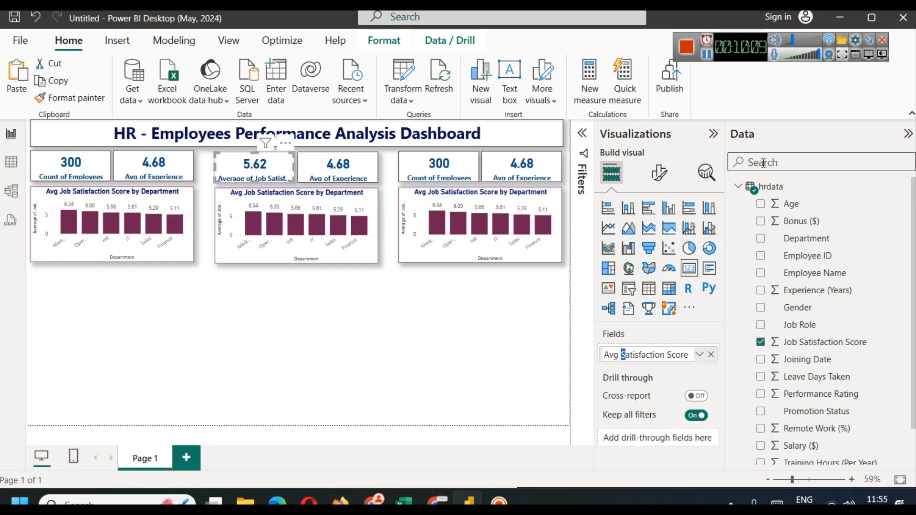
key("Return")
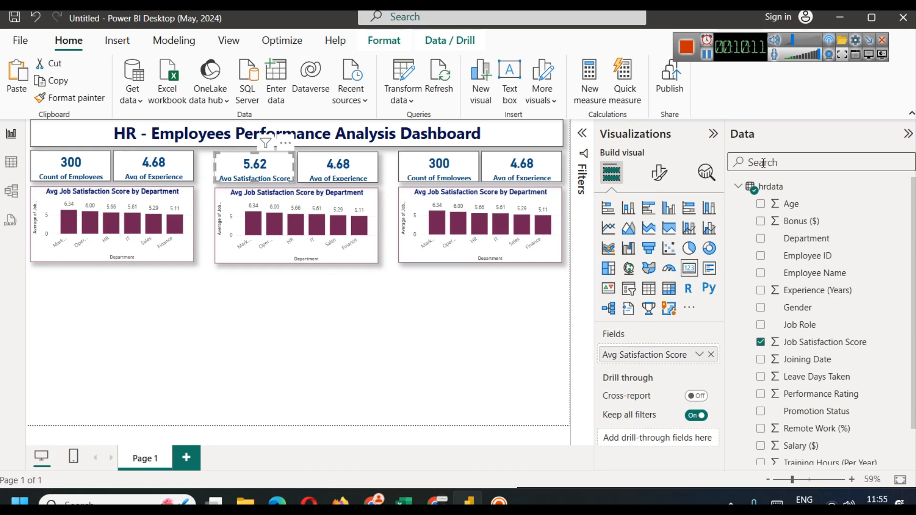
left_click(259, 332)
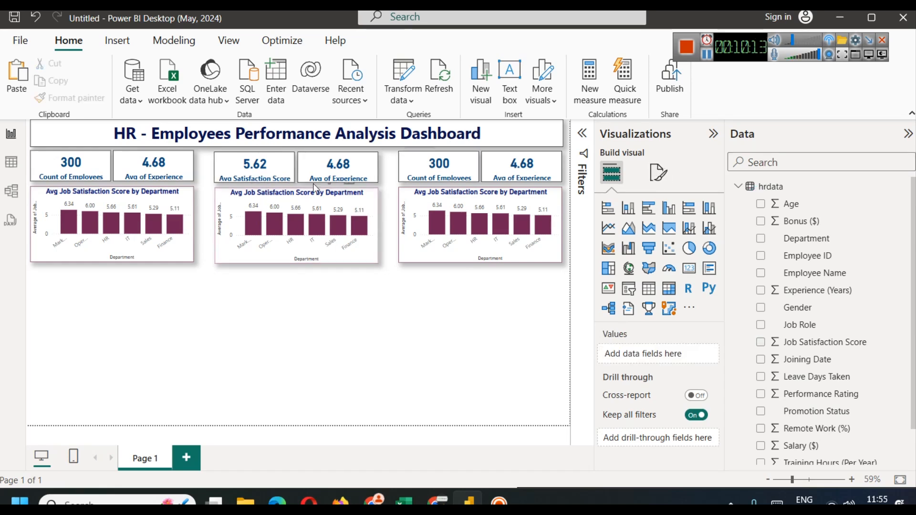
left_click(325, 166)
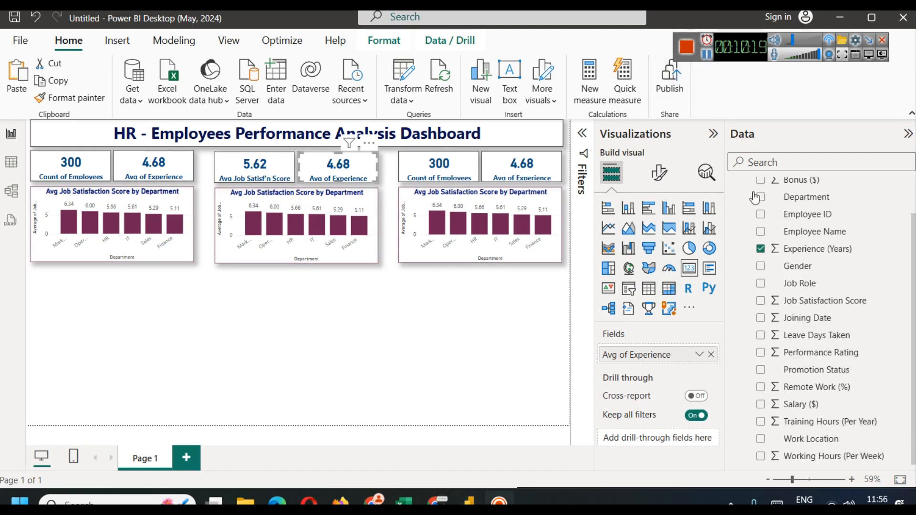
Step: Replace the middle Avg of Experience card's field with Remote Work (%) averaged, showing 51.95
left_click(711, 354)
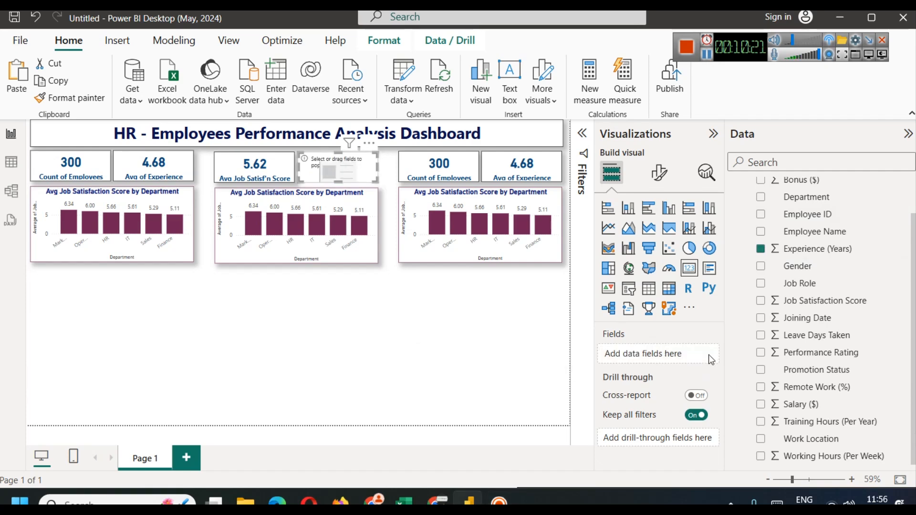
left_click_drag(810, 387, 677, 359)
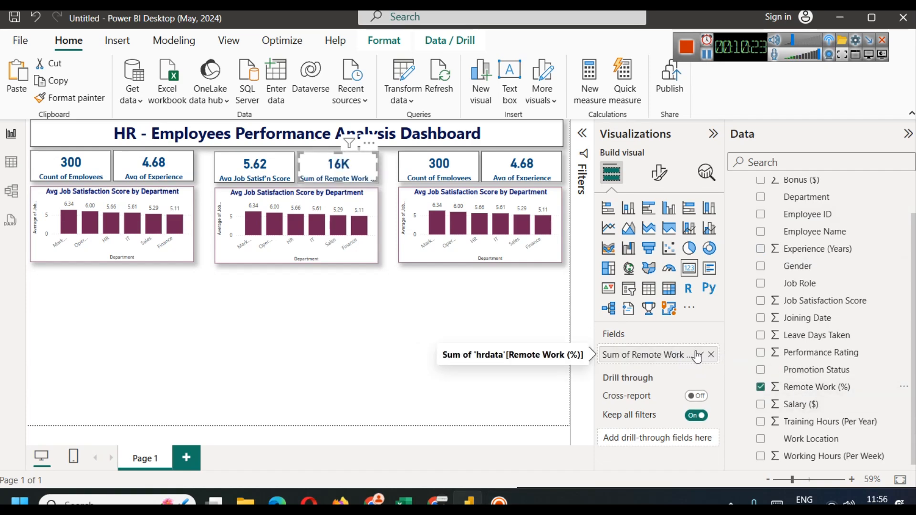
left_click(700, 354)
left_click(743, 194)
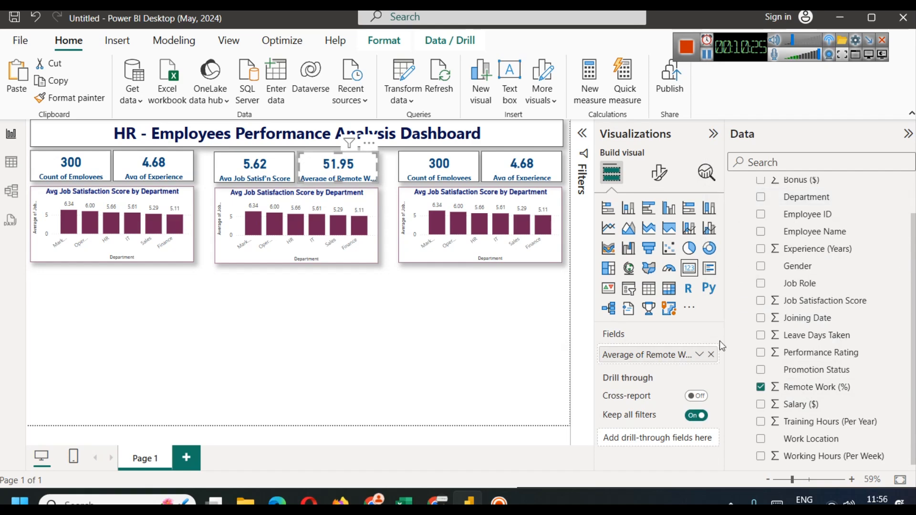
Step: Rename the Remote Work field to 'Avg Remote Work (%)' for this card
left_click(700, 355)
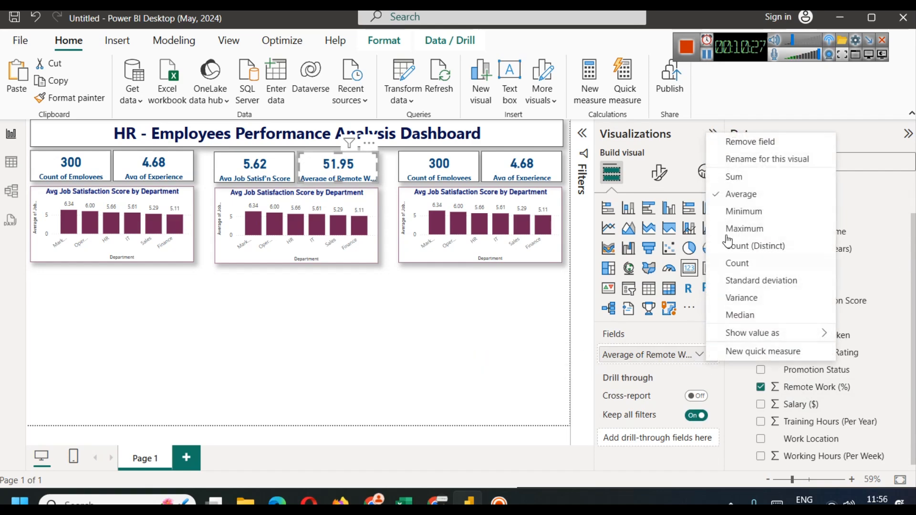
left_click(759, 159)
mouse_move(626, 356)
left_mouse_down()
mouse_move(599, 361)
mouse_move(631, 357)
mouse_move(616, 357)
left_mouse_up()
type("g")
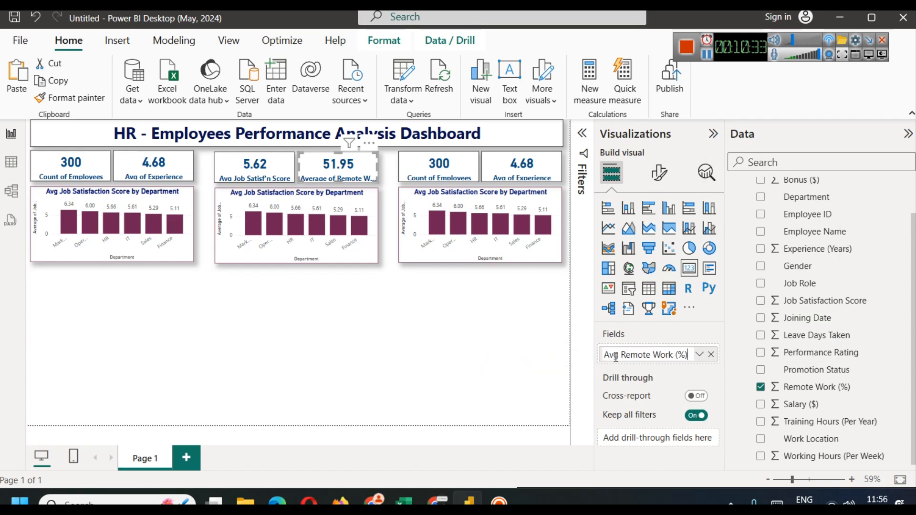
key("Return")
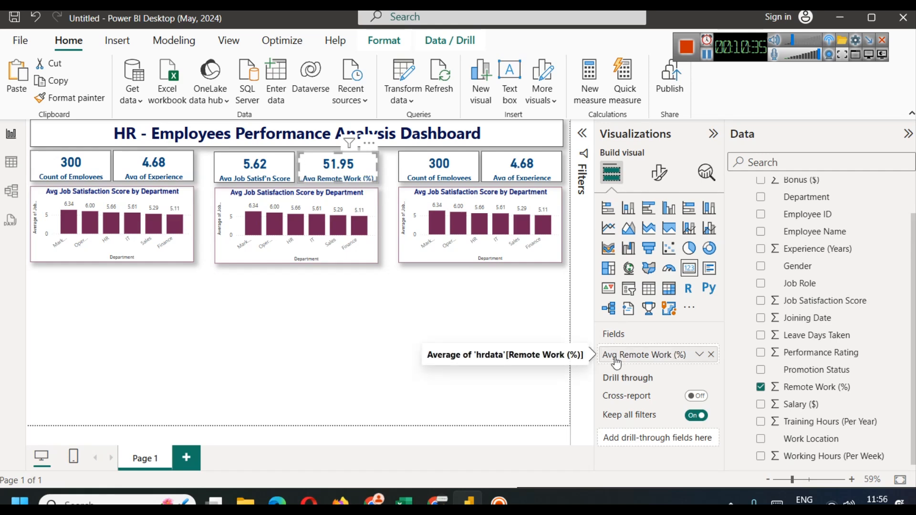
left_click(354, 340)
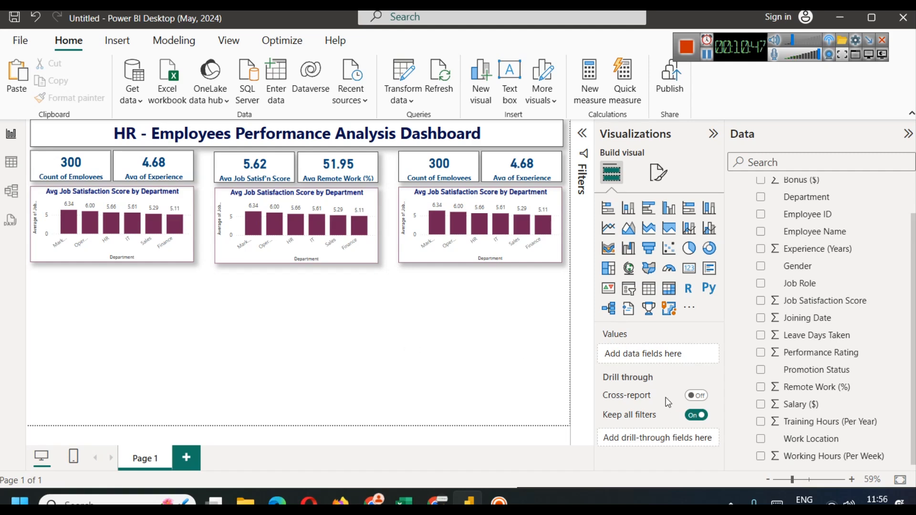
Step: Swap the right group's first card to Salary ($) averaged, showing 7.53K
left_click(451, 168)
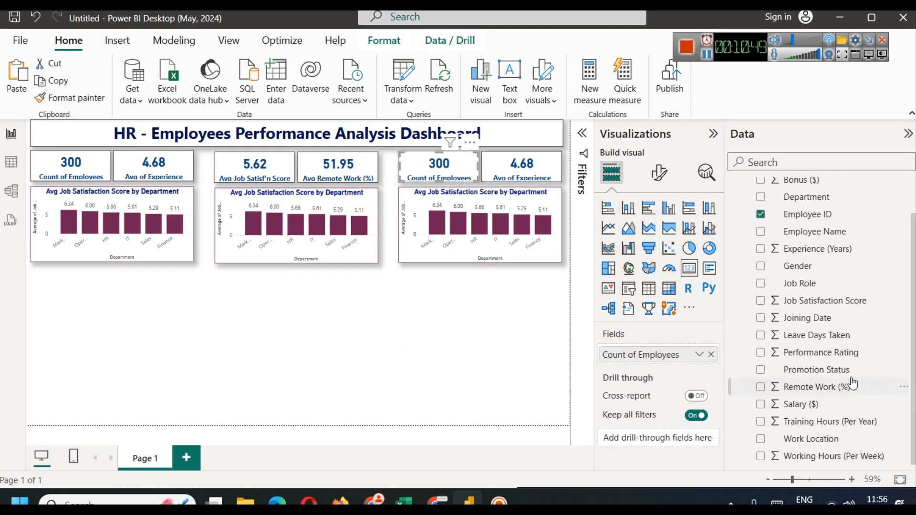
left_click(712, 354)
left_click_drag(809, 404, 660, 353)
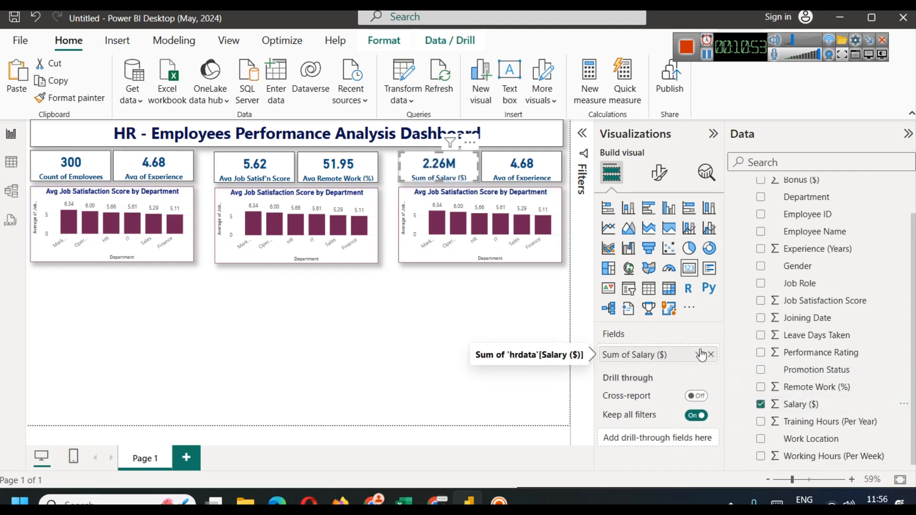
left_click(385, 314)
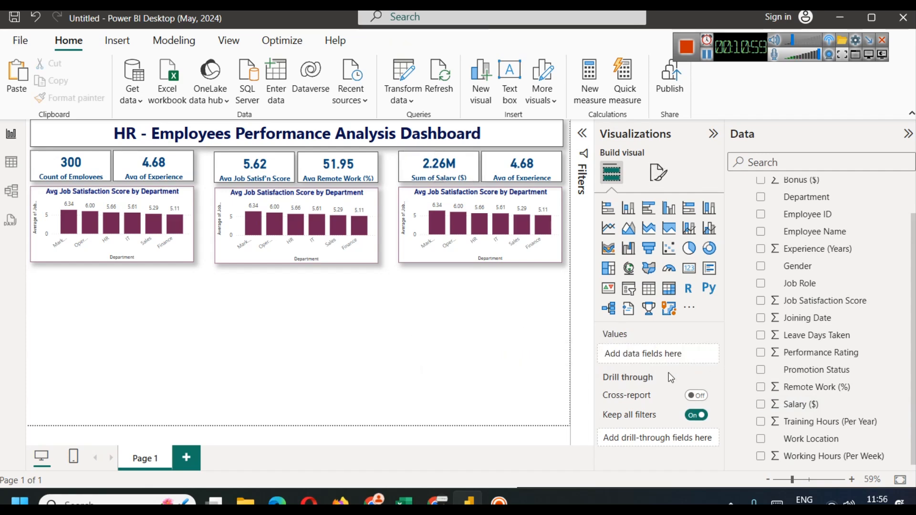
left_click(444, 166)
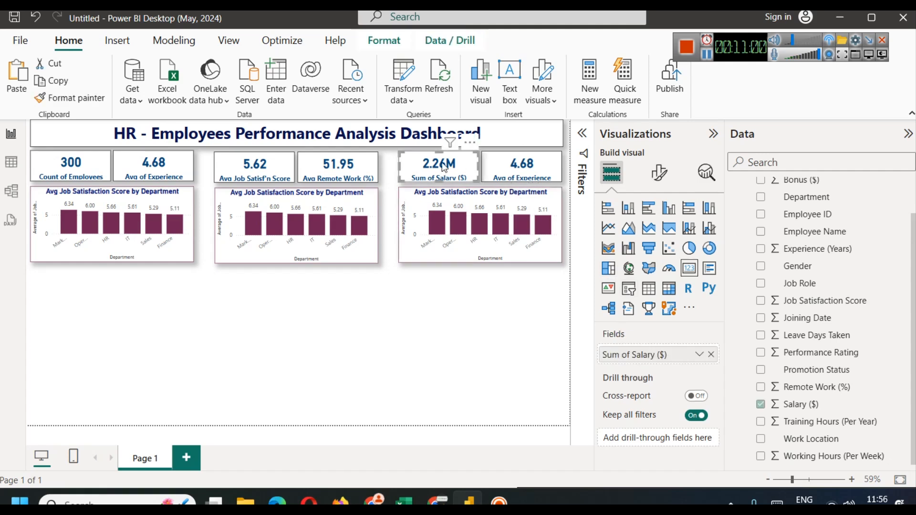
left_click(690, 357)
left_click(741, 192)
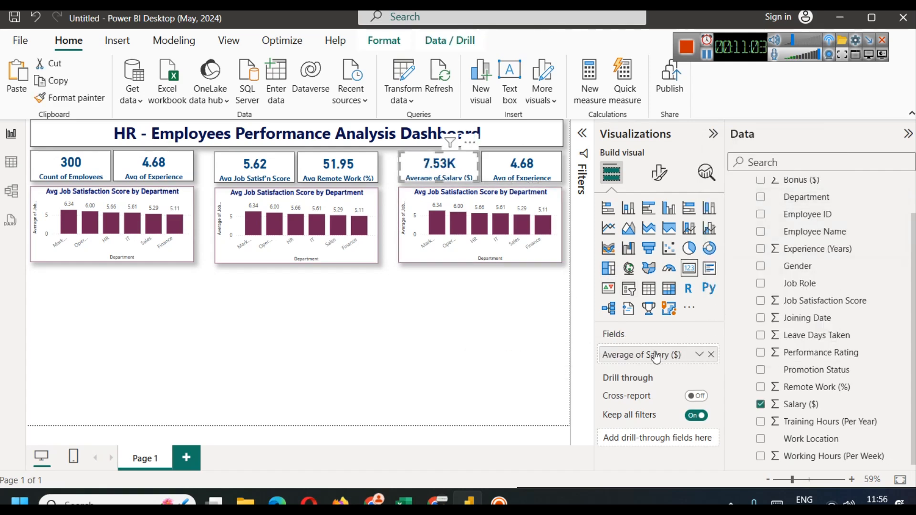
left_click(520, 357)
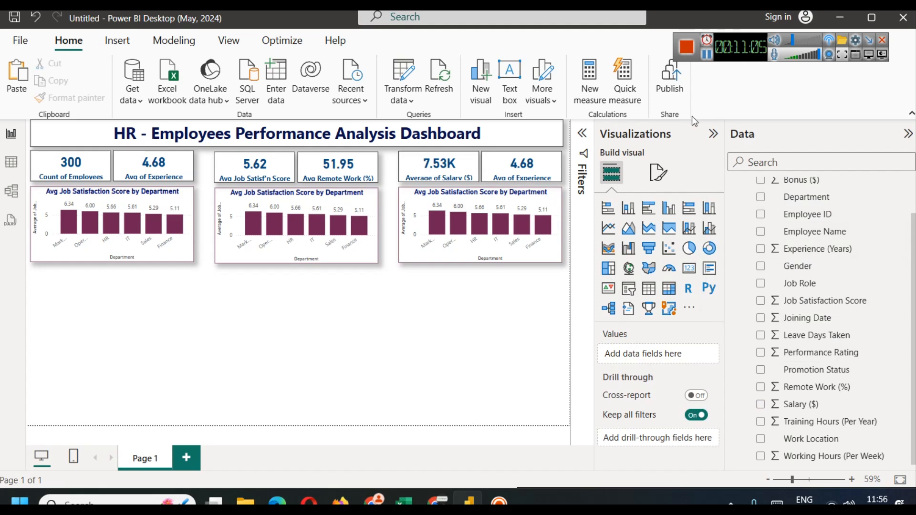
Step: Show Training Hours (Per Year) on the second card, relabelled 'Total Training Hours' at 15K
left_click(545, 156)
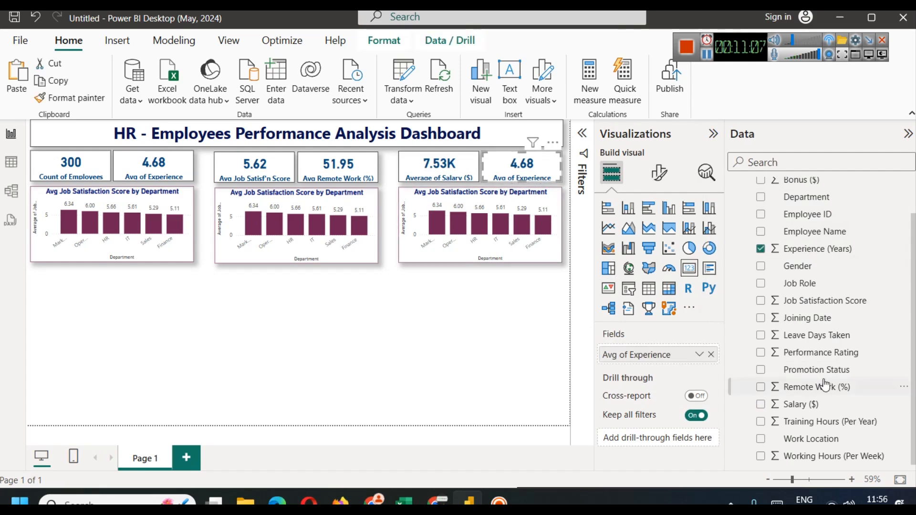
left_click(711, 354)
left_click_drag(840, 422, 670, 357)
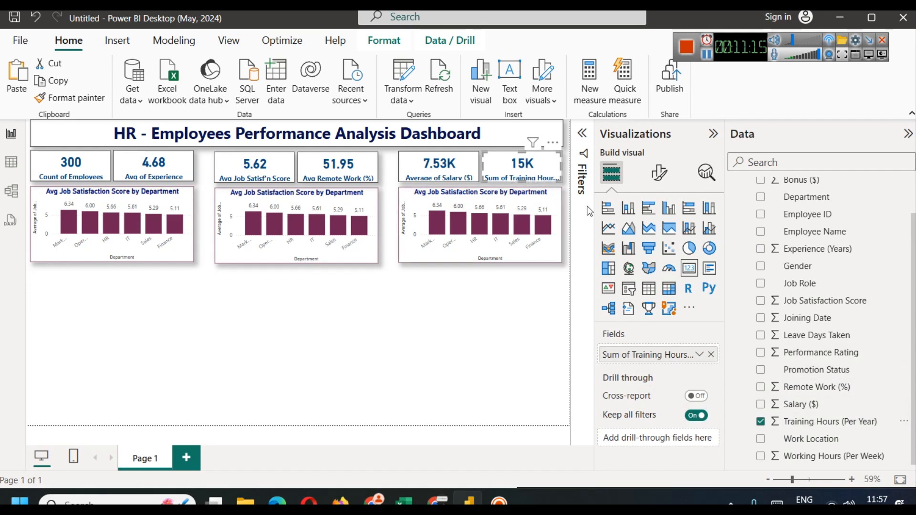
left_click(700, 355)
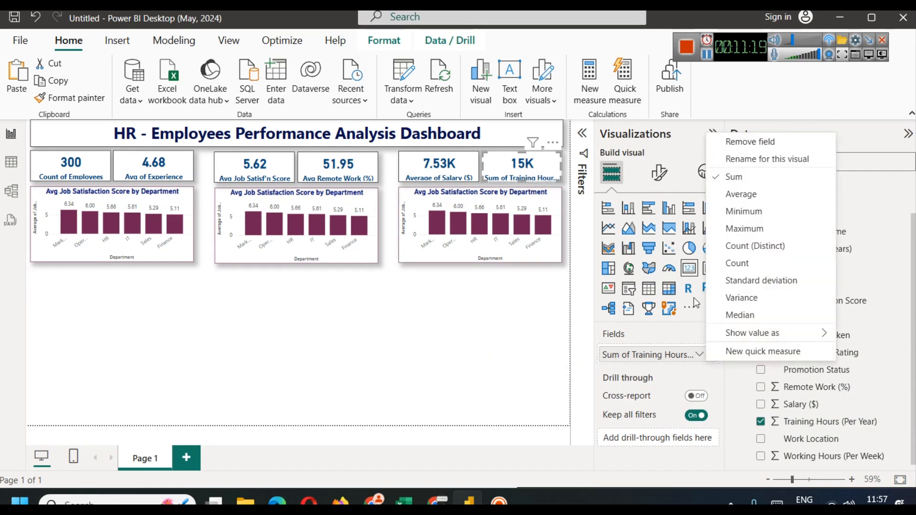
left_click(788, 159)
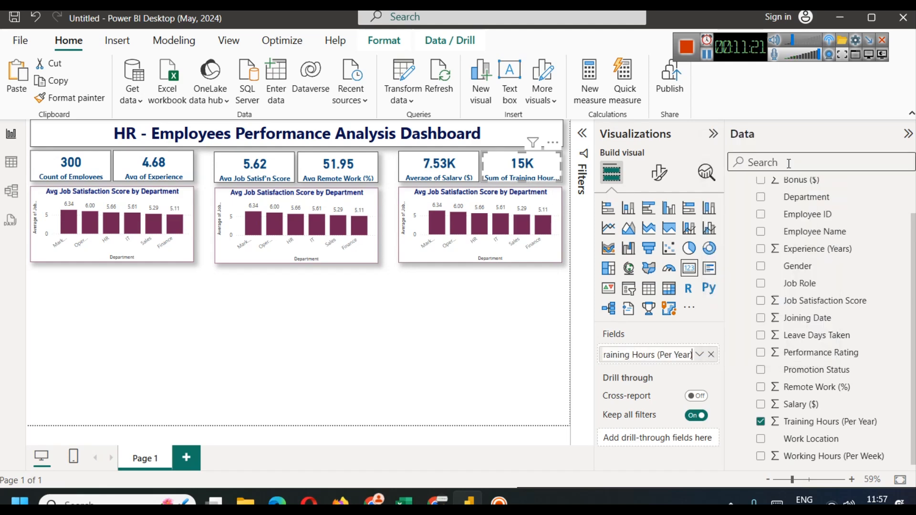
key("Left")
key("Left")
key("Left")
key("Left")
key("Left")
key("Left")
key("Left")
key("Left")
key("Left")
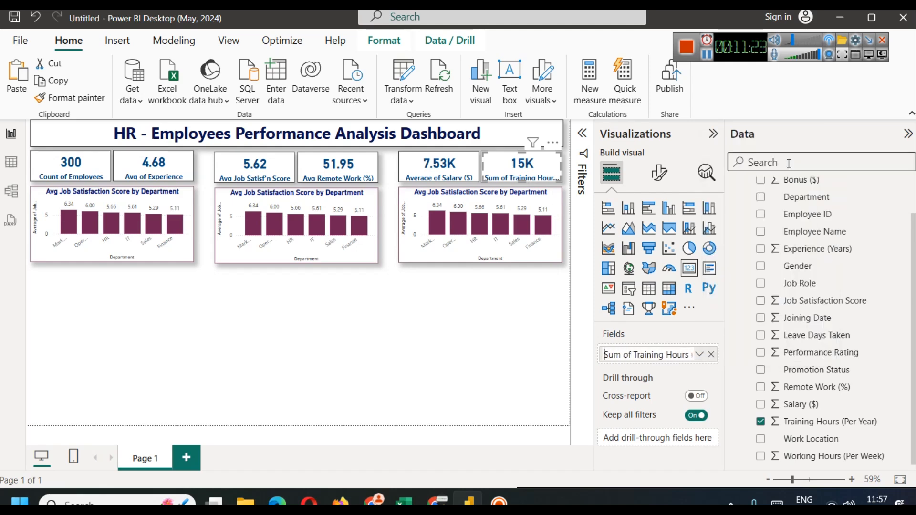
key("BackSpace")
type("Total")
key("Return")
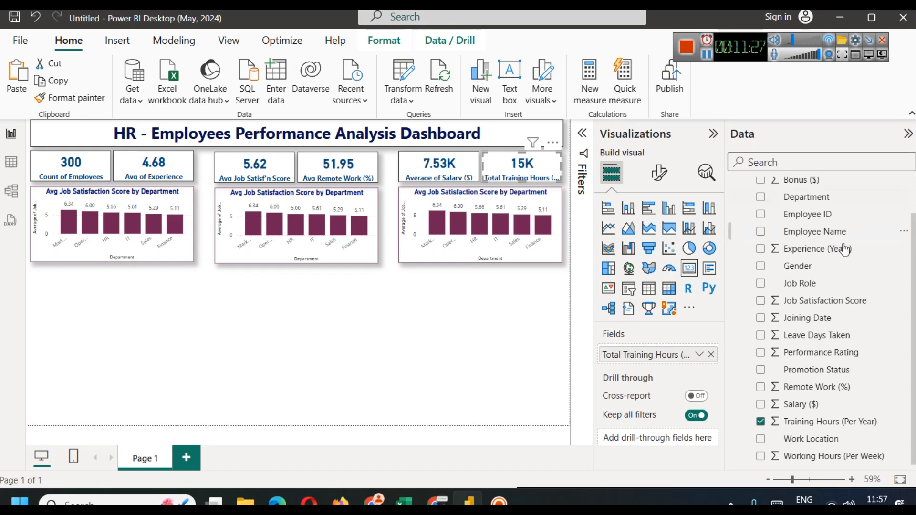
left_click(339, 351)
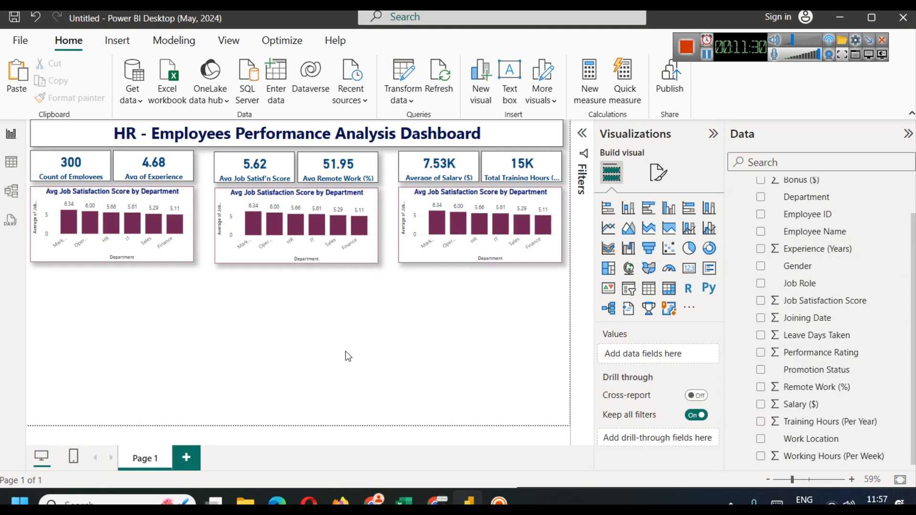
Step: Test cross-filtering by clicking the IT and HR department bars, then clear the filter
left_click(132, 231)
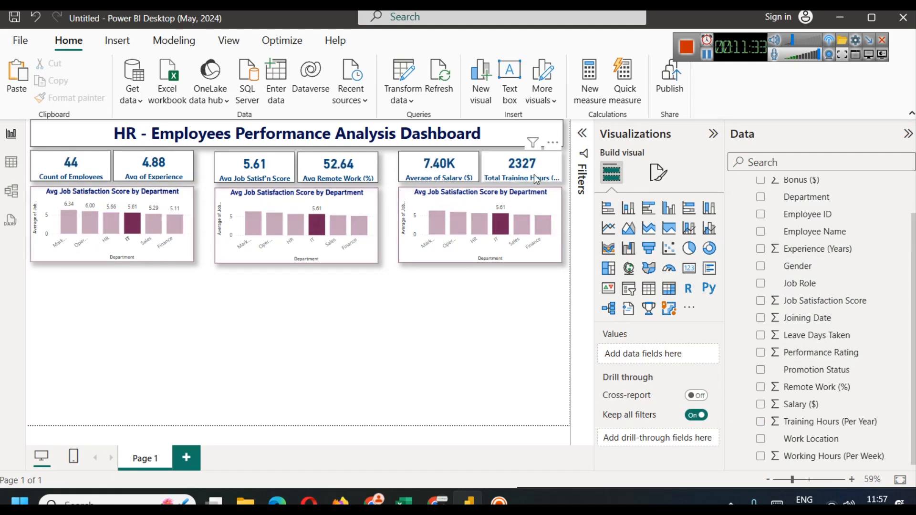
left_click(105, 227)
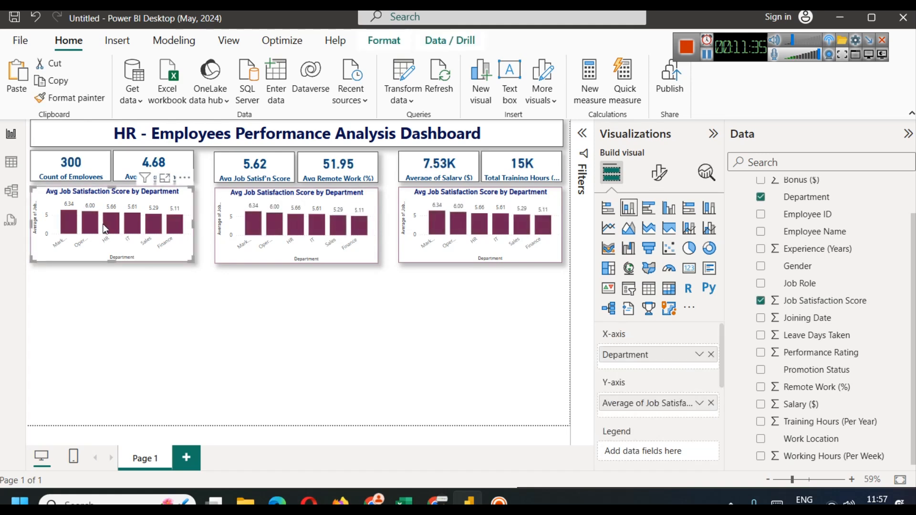
left_click(106, 225)
left_click(105, 223)
left_click(356, 411)
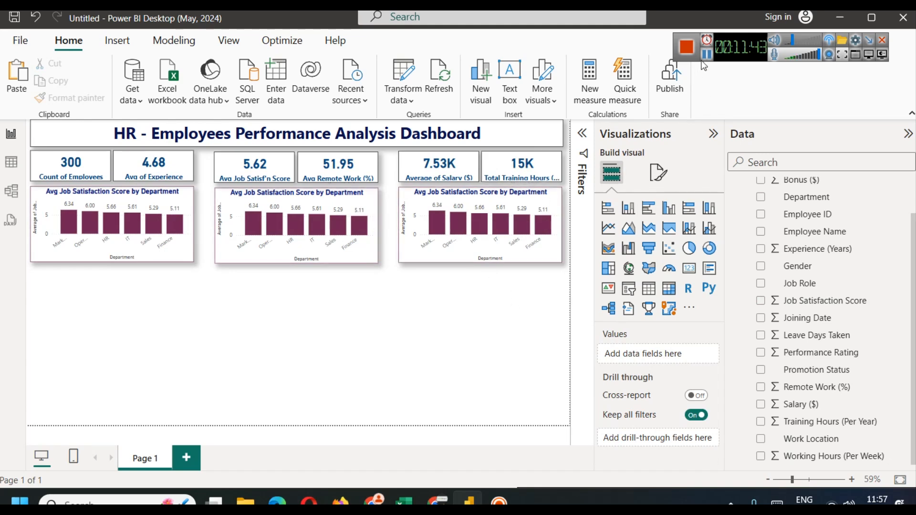
Step: Set the first Count of Employees card's height to 75
left_click(706, 54)
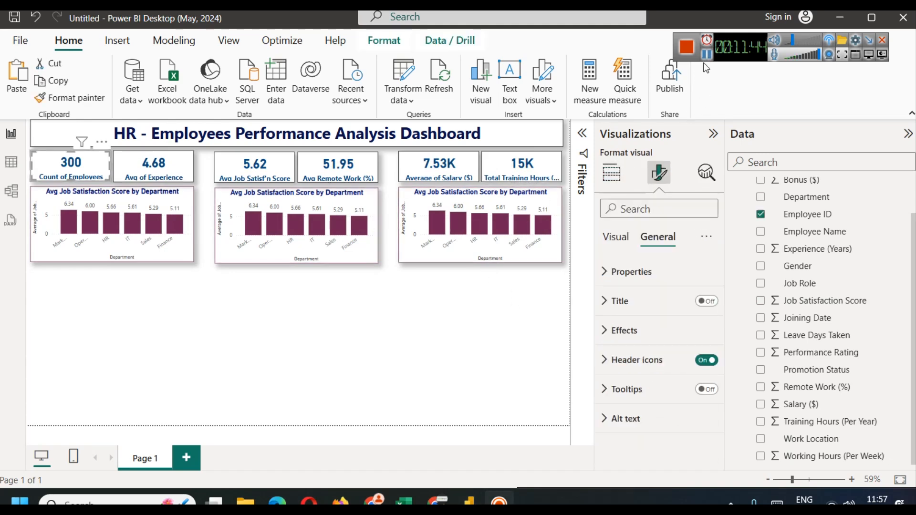
left_click(644, 274)
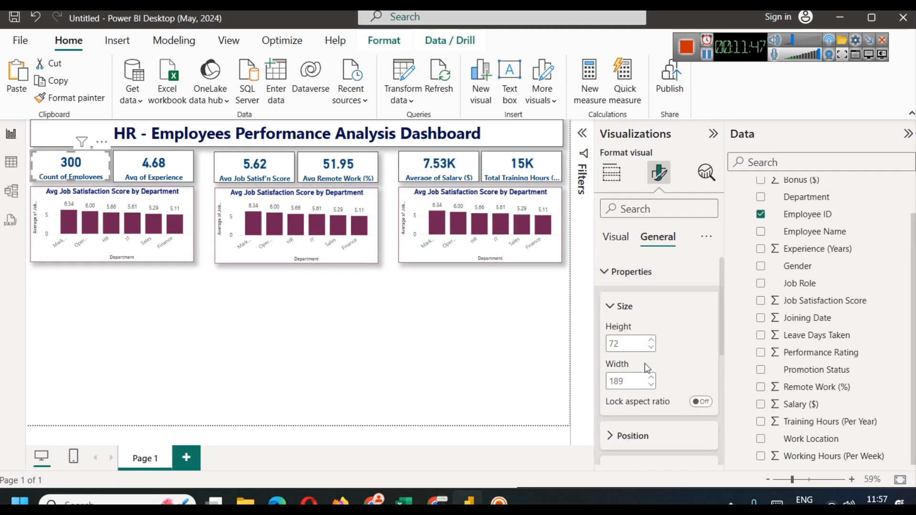
double_click(638, 345)
type("75")
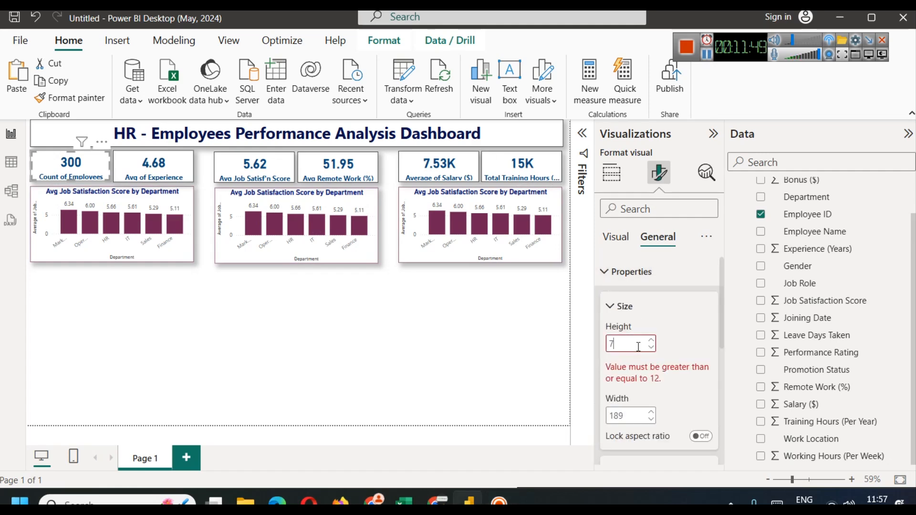
left_click(506, 366)
Step: Check the 5.62 job satisfaction card's formatting, then select the middle job satisfaction chart
left_click(242, 173)
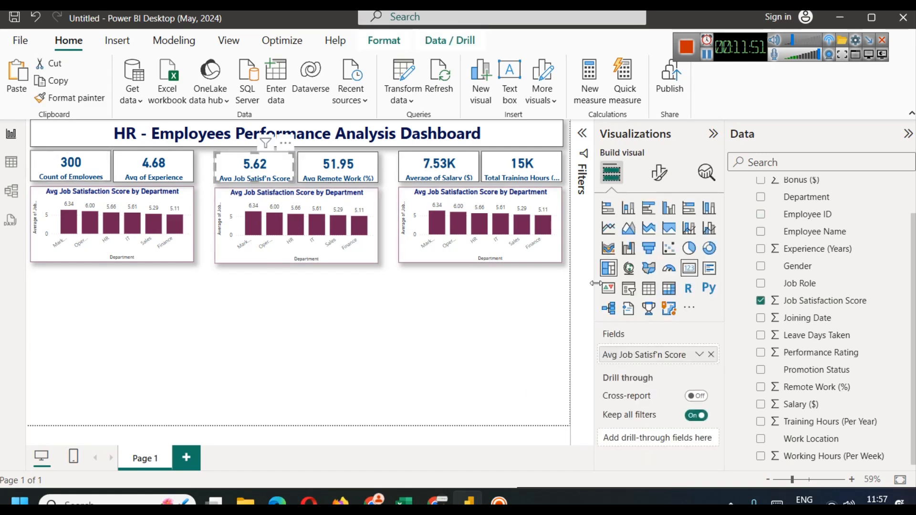
left_click(659, 173)
left_click(473, 290)
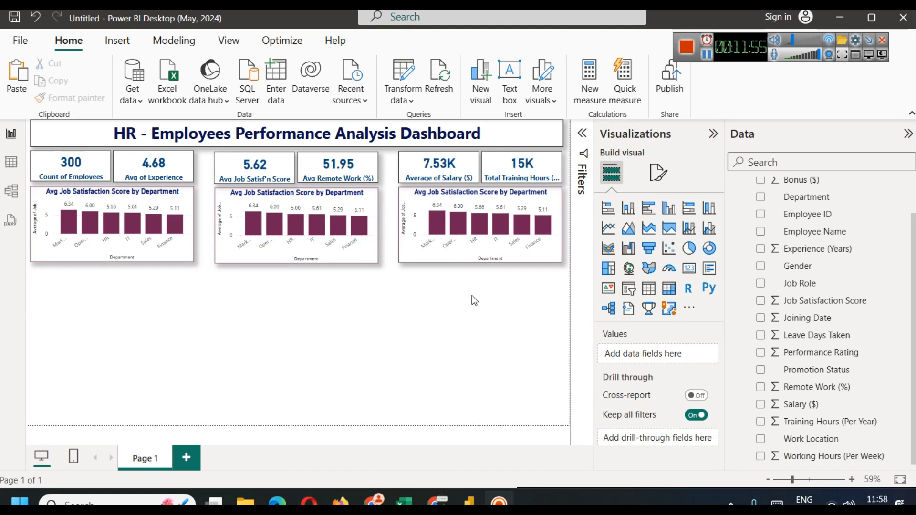
left_click(311, 225)
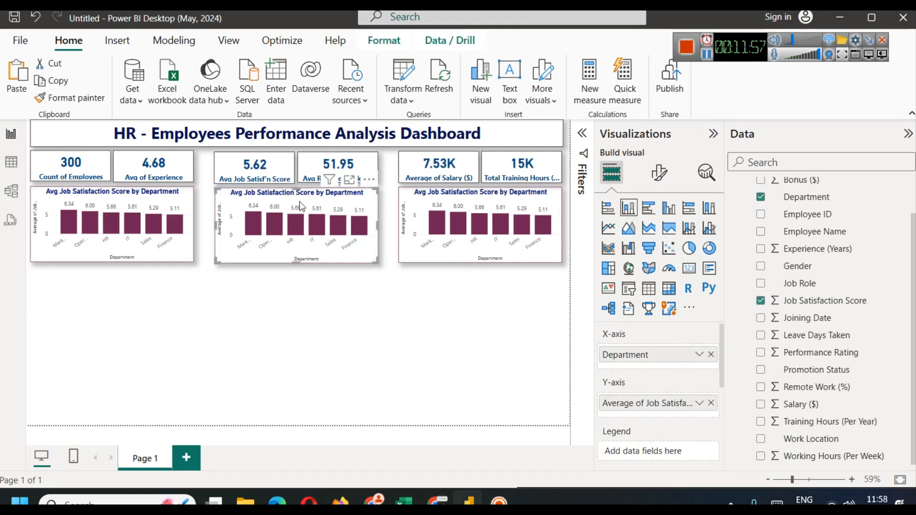
Step: After viewing the hrdata rows, replace Department with Job Role on the middle chart's axis
left_click(11, 164)
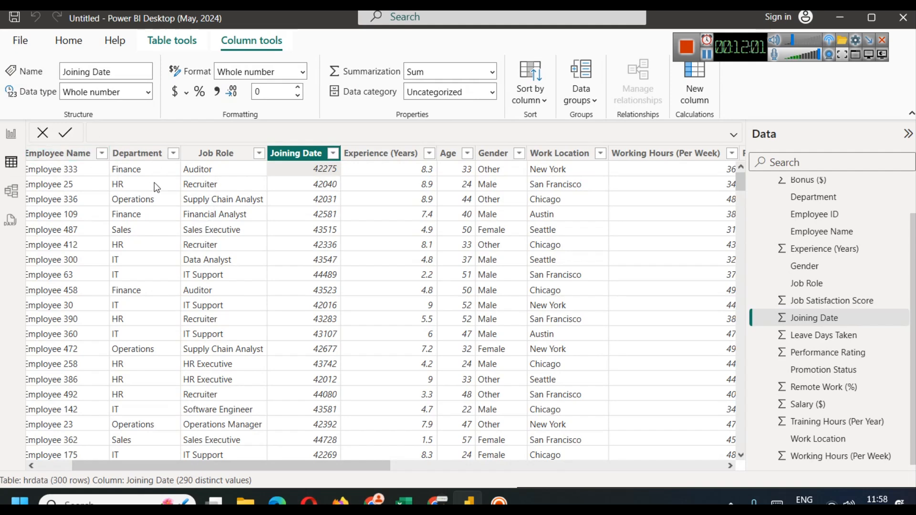
left_click(11, 133)
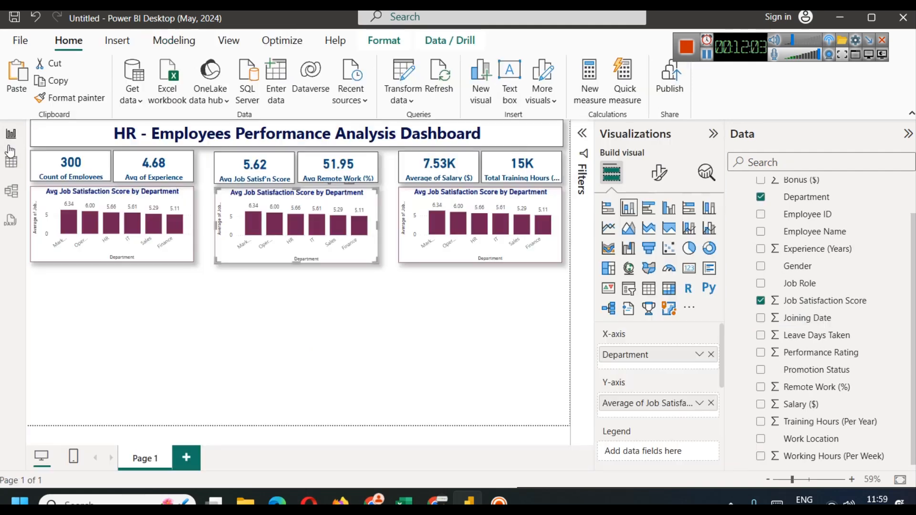
left_click(711, 355)
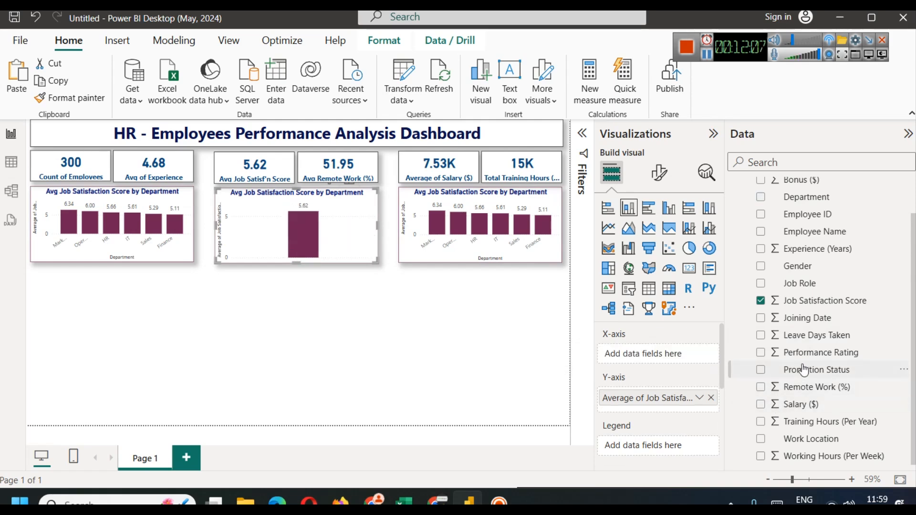
left_click_drag(802, 285, 632, 353)
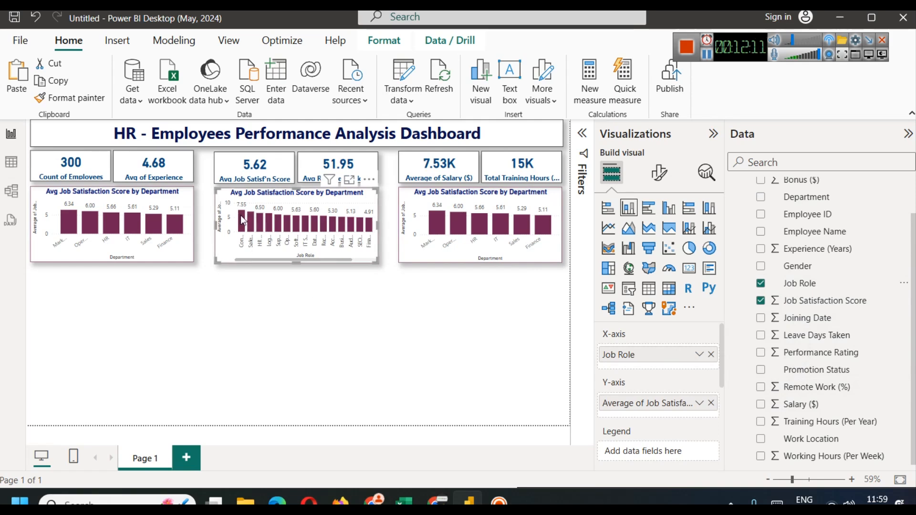
Step: Try Maximum for Job Satisfaction Score, then settle on Average per role
mouse_move(241, 216)
left_click(699, 404)
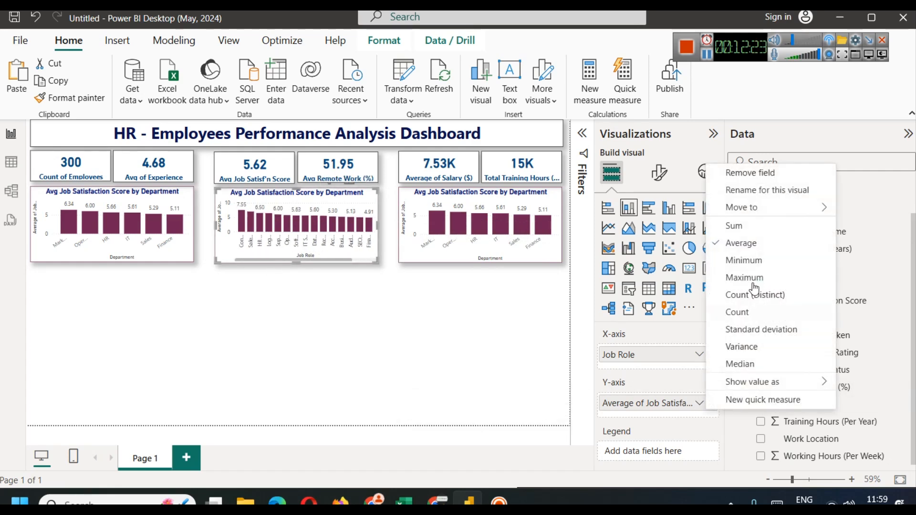
left_click(743, 277)
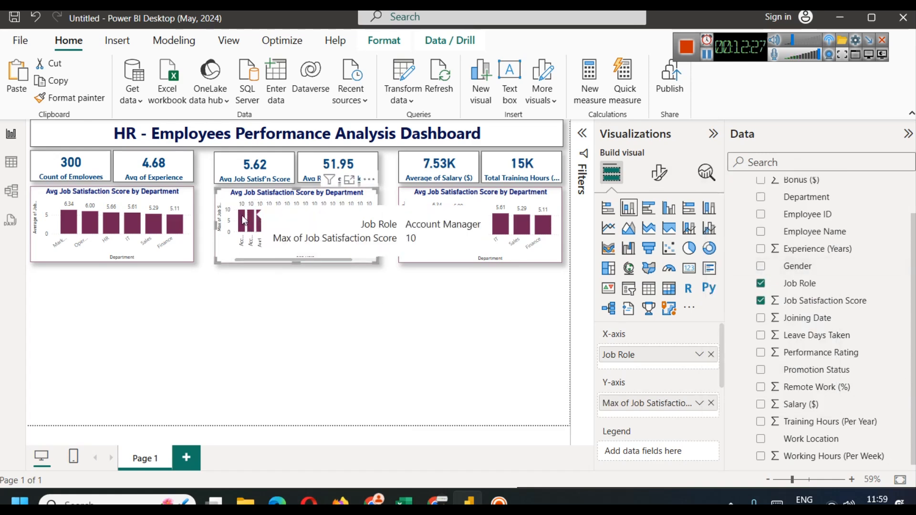
left_click(701, 404)
left_click(742, 243)
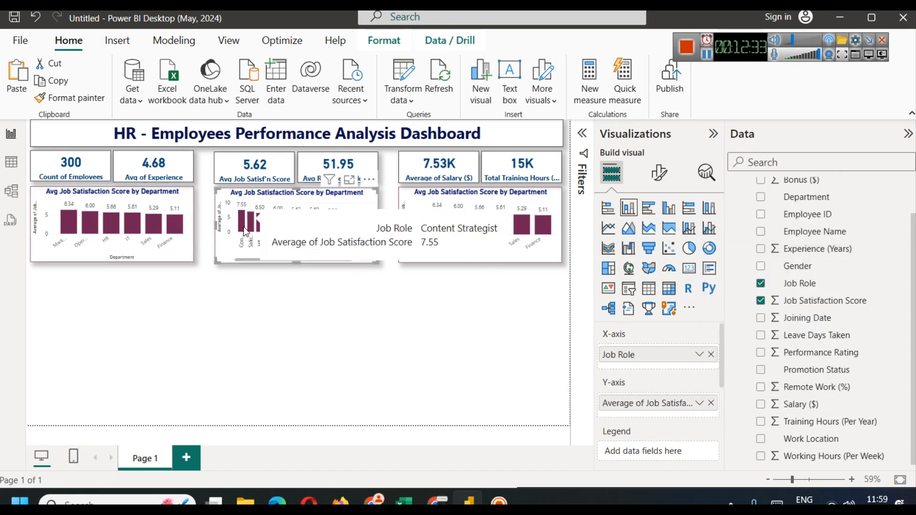
left_click(379, 338)
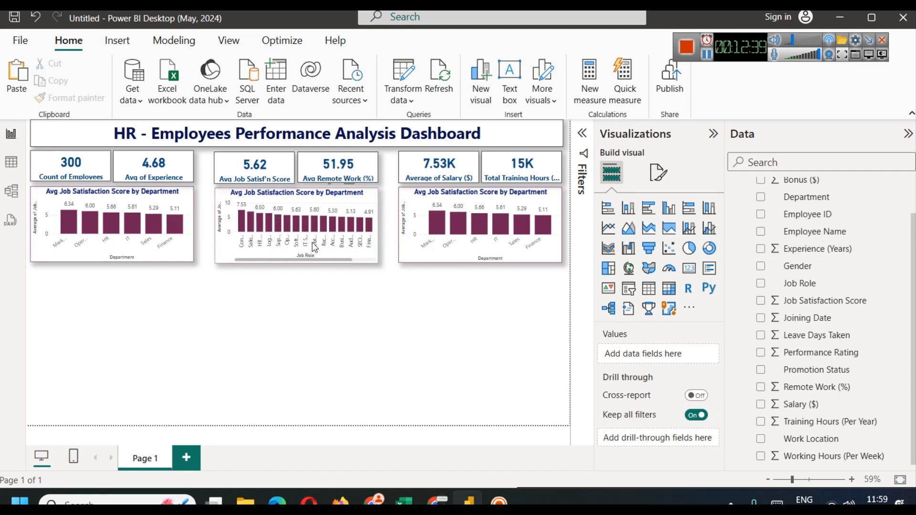
Step: Expand the Filters pane and review the job role chart's satisfaction filter
left_click(580, 136)
left_click(235, 182)
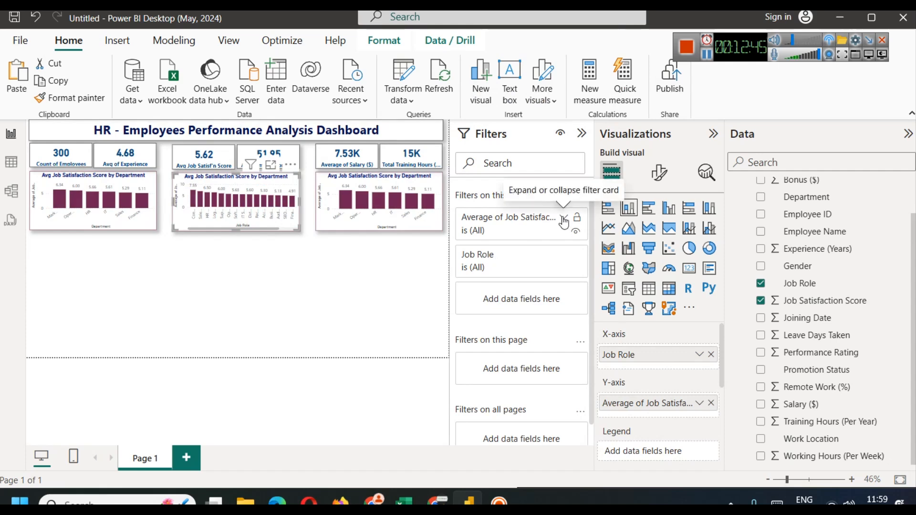
left_click(564, 221)
left_click(564, 217)
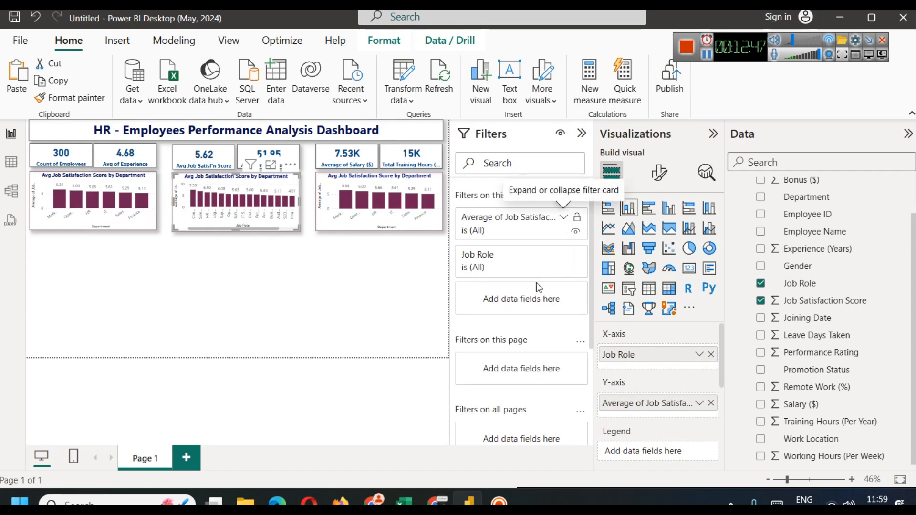
Step: Apply a Top N filter on Job Role: Top 5 by Average of Job Satisfaction Score
left_click(562, 257)
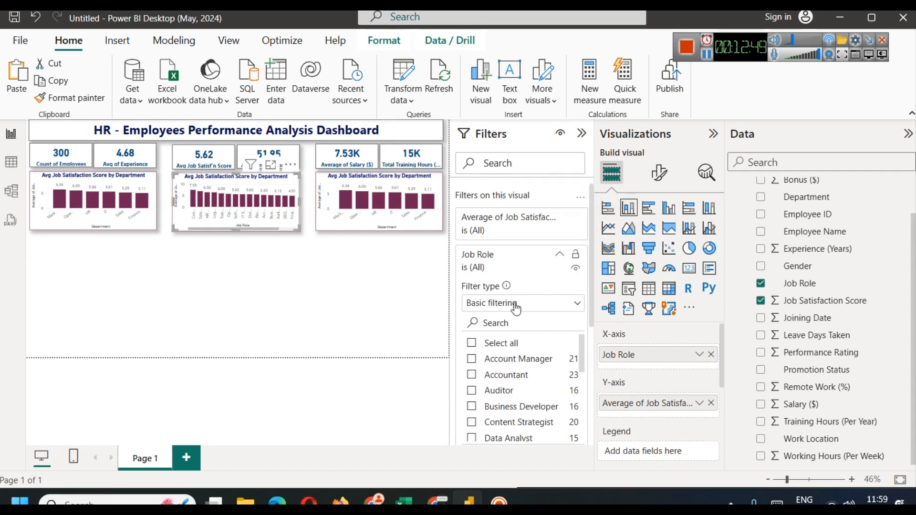
left_click(515, 303)
left_click(499, 358)
left_click(553, 340)
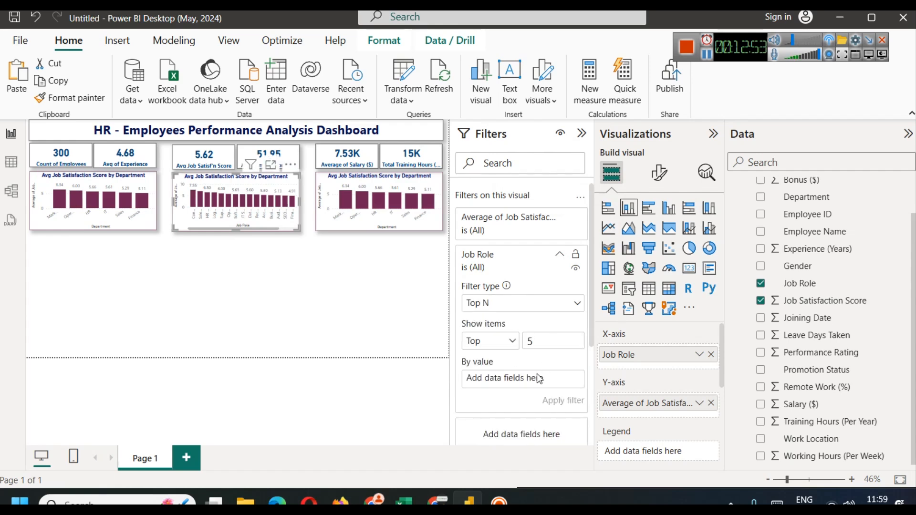
left_click_drag(819, 301, 519, 388)
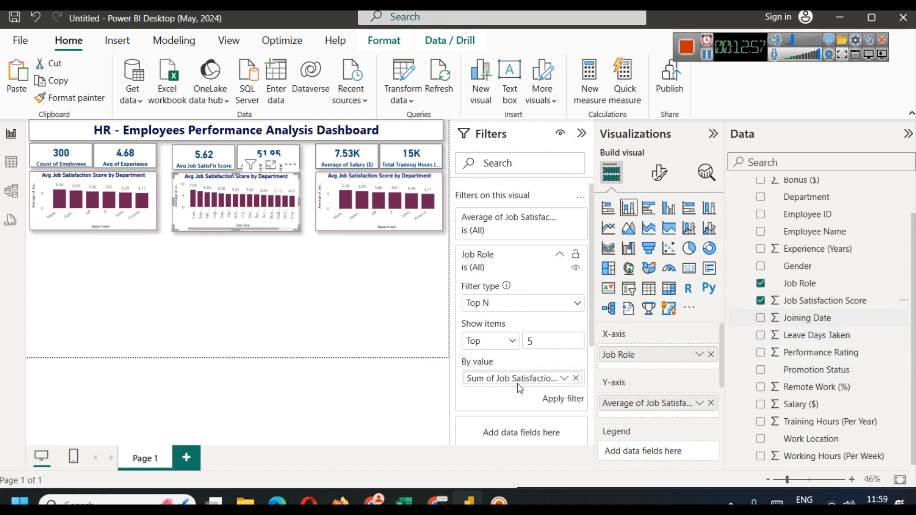
left_click(564, 381)
left_click(594, 249)
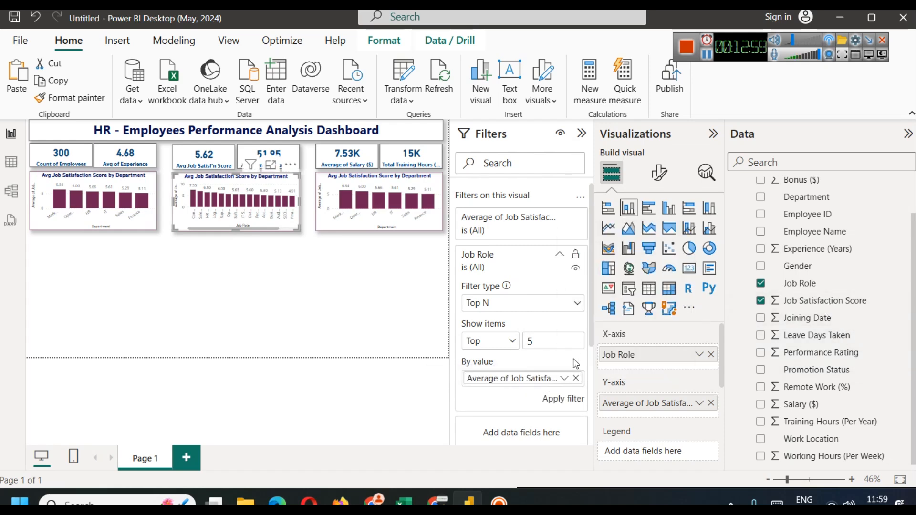
left_click(568, 401)
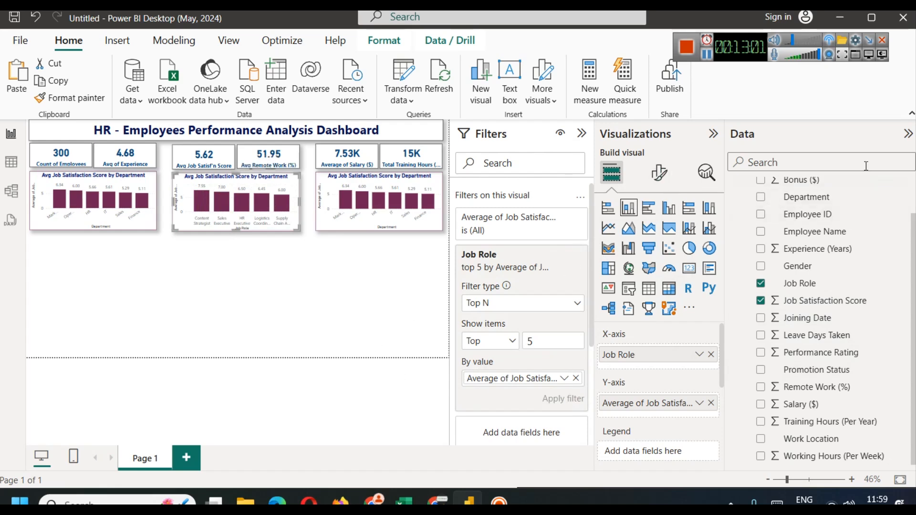
Step: Hide the field list and collapse the Job Role filter and Filters pane
left_click(908, 134)
left_click(319, 330)
left_click(356, 211)
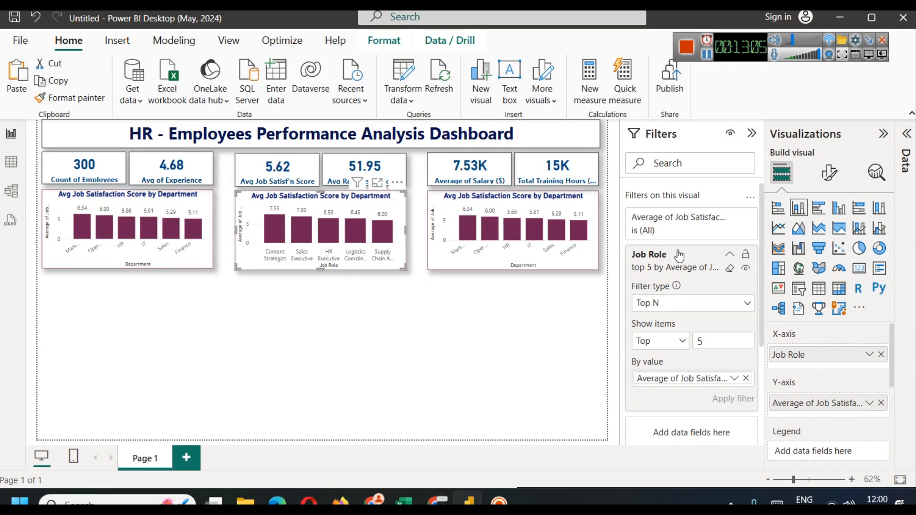
left_click(731, 256)
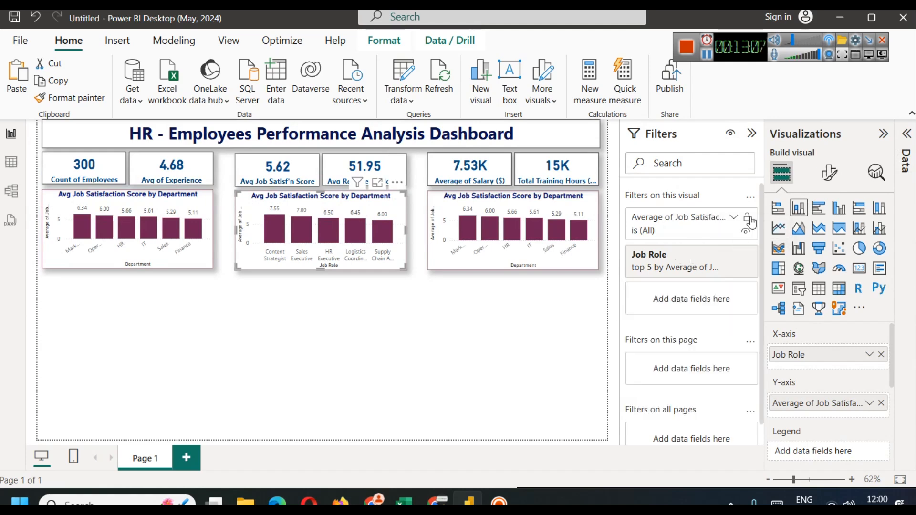
left_click(753, 135)
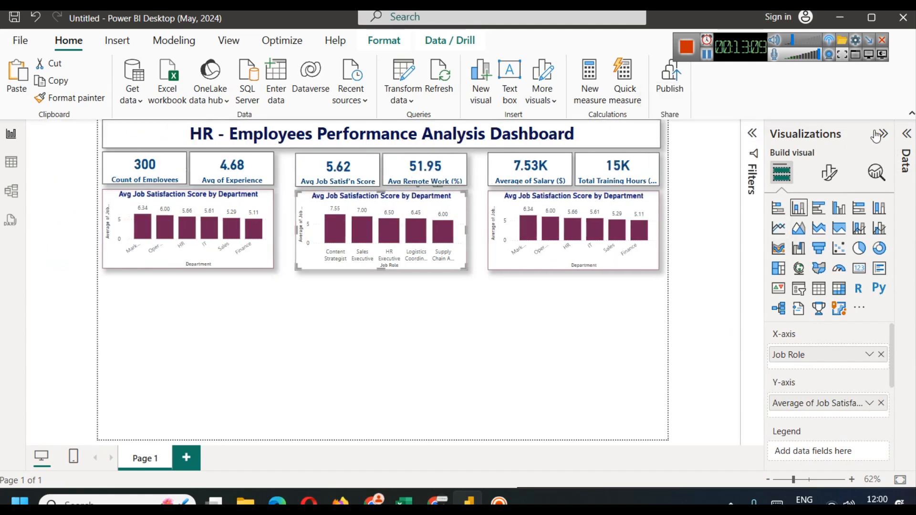
Step: Edit the chart title, adding 'Score by Department' and then changing Department to Role
left_click(907, 133)
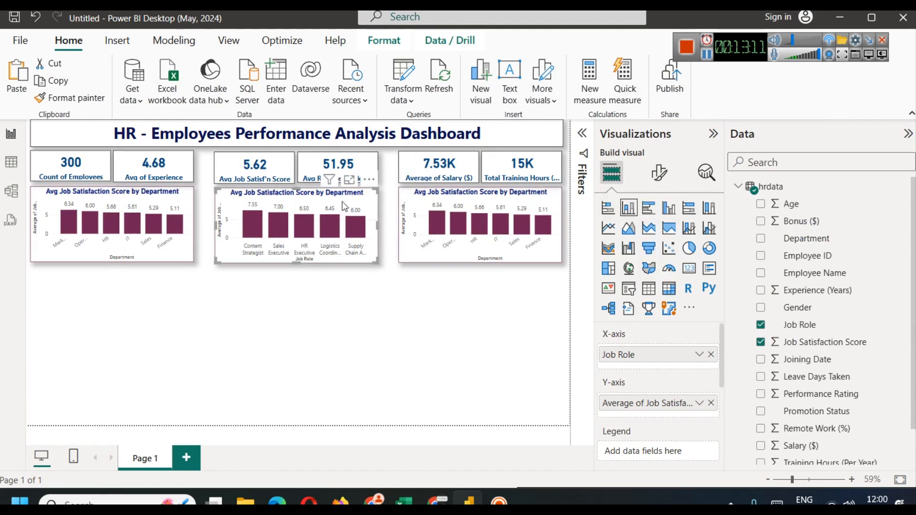
left_click(659, 174)
left_click(659, 237)
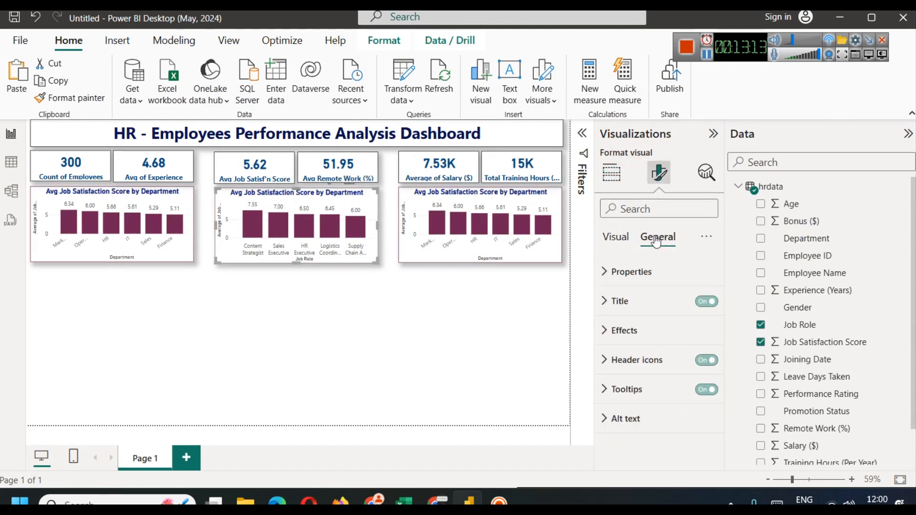
left_click(641, 302)
left_click(663, 373)
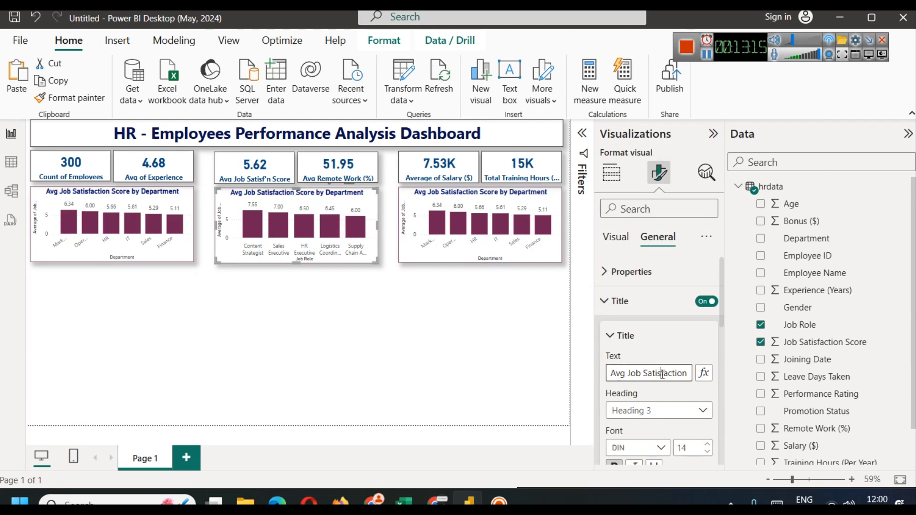
type("Score by Department")
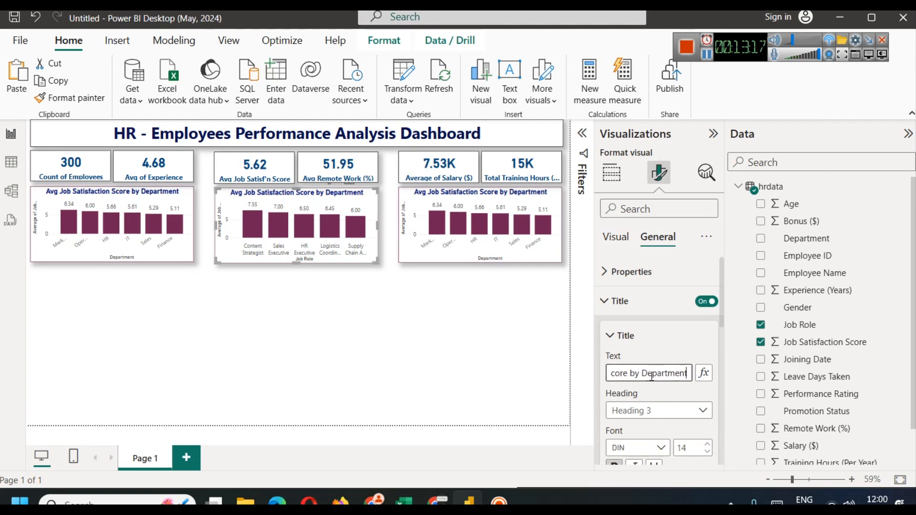
left_click_drag(647, 372, 703, 373)
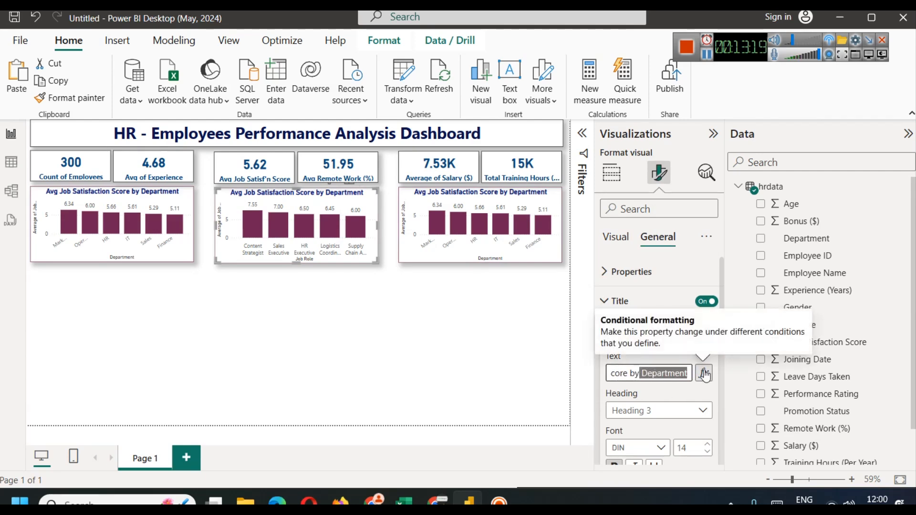
key("BackSpace")
type("Role")
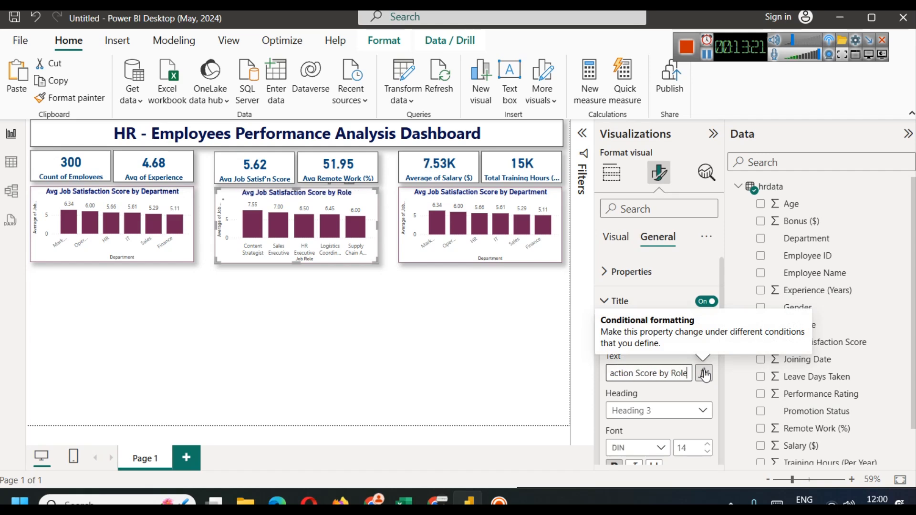
left_click(412, 426)
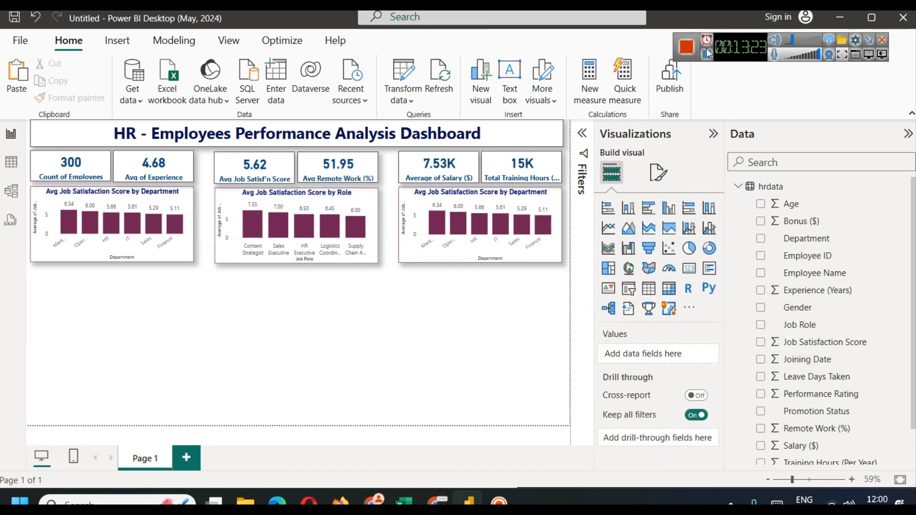
Step: Replace the whole chart title with 'Top 5 Roles by Job Satisfaction'
left_click(351, 196)
left_click(660, 172)
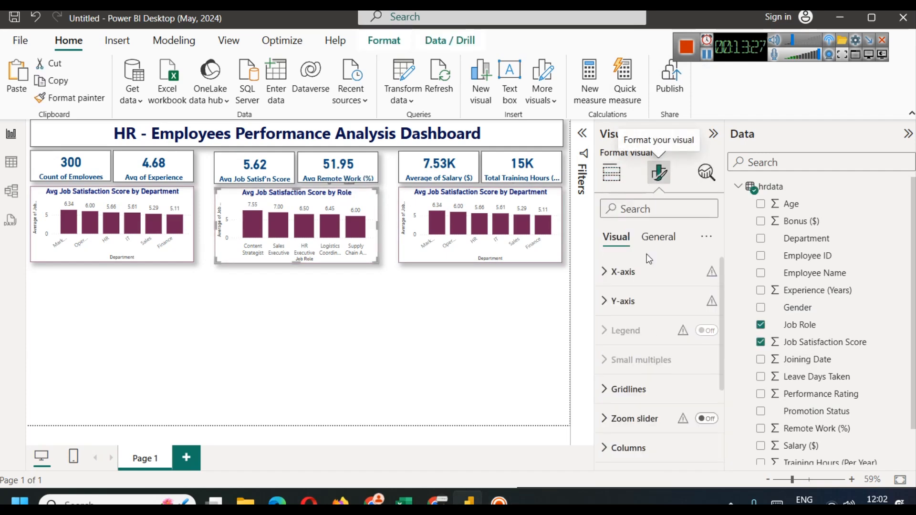
left_click(659, 237)
left_click(620, 300)
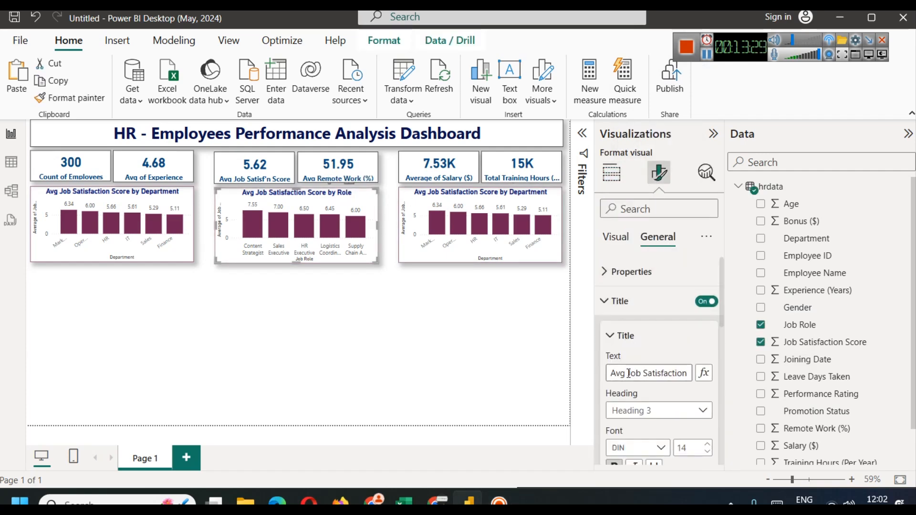
triple_click(630, 375)
type("Top")
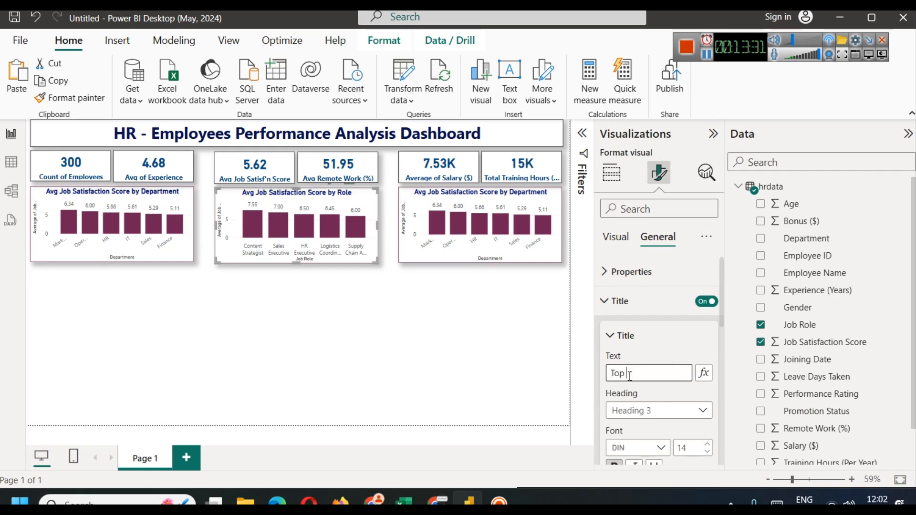
type(" 5 Roles by Job Satis")
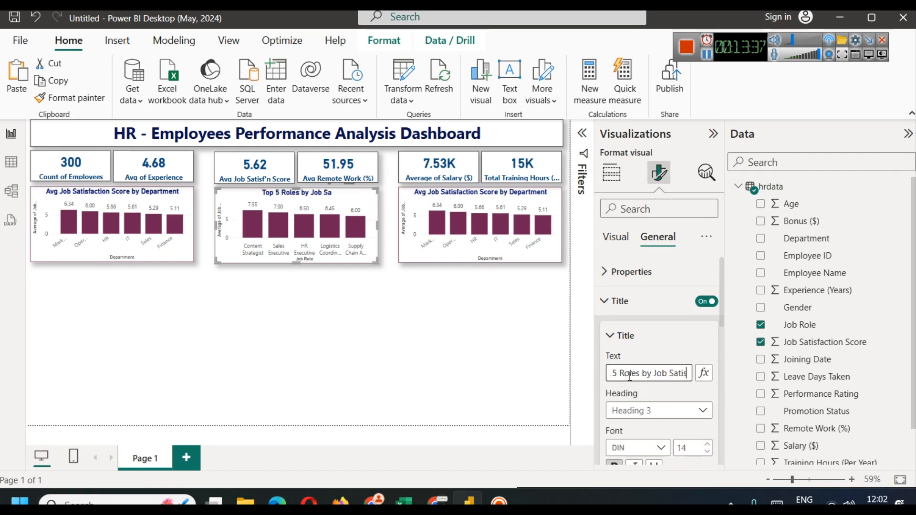
type("faction")
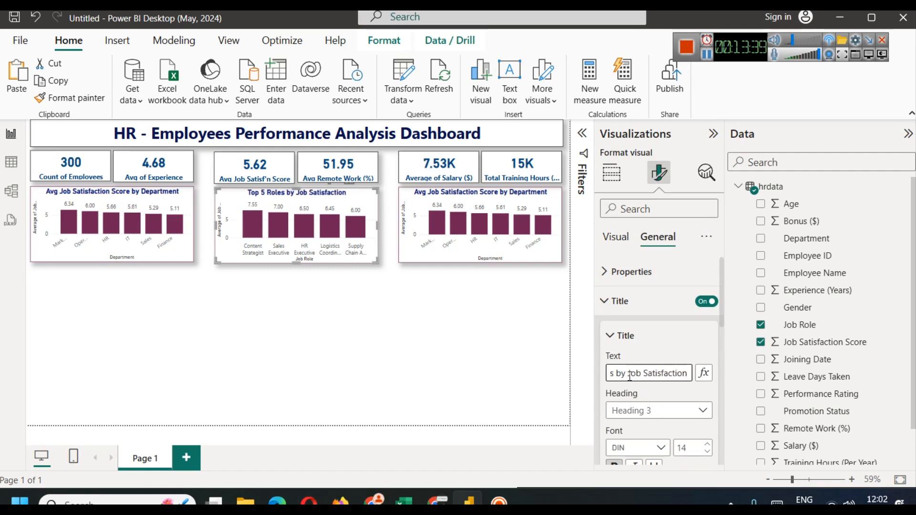
left_click(421, 382)
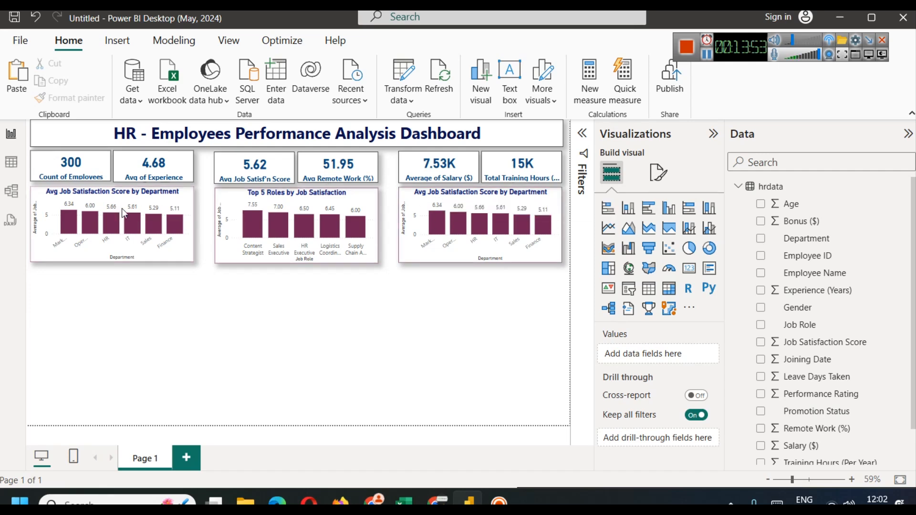
left_click(303, 199)
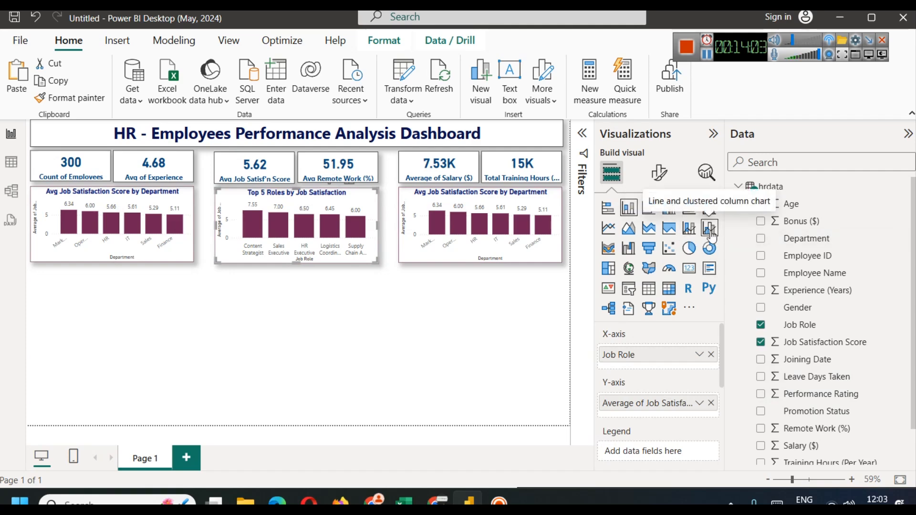
Step: Convert the Top 5 Roles chart to a line and clustered column chart, then scroll its field wells
left_click(689, 228)
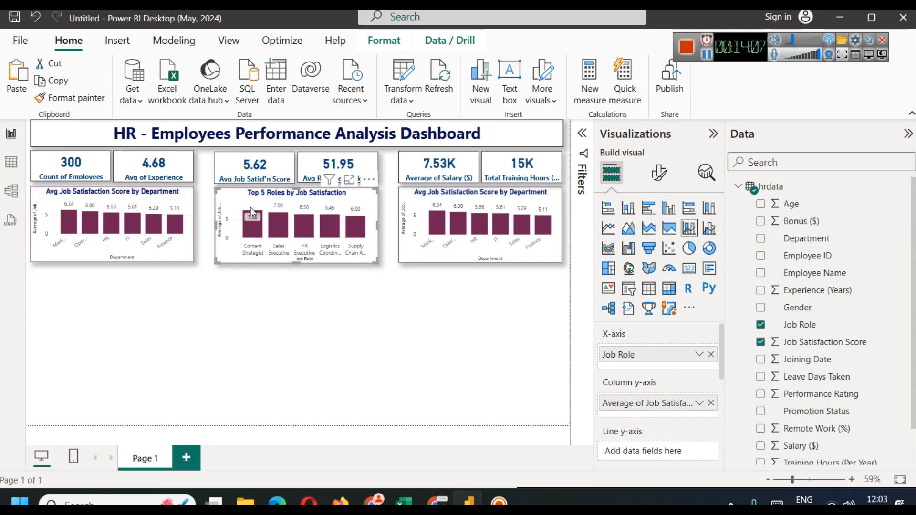
mouse_move(304, 219)
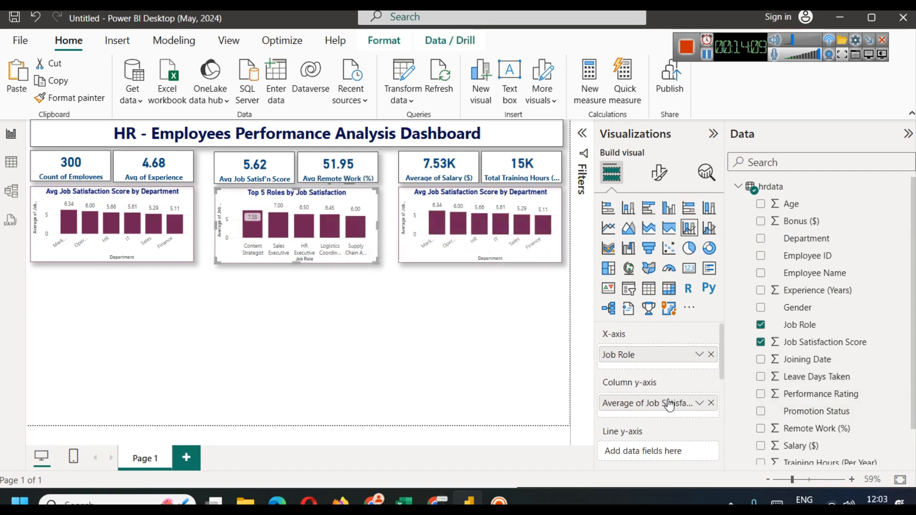
scroll(722, 348, "down", 1)
left_click_drag(723, 356, 722, 357)
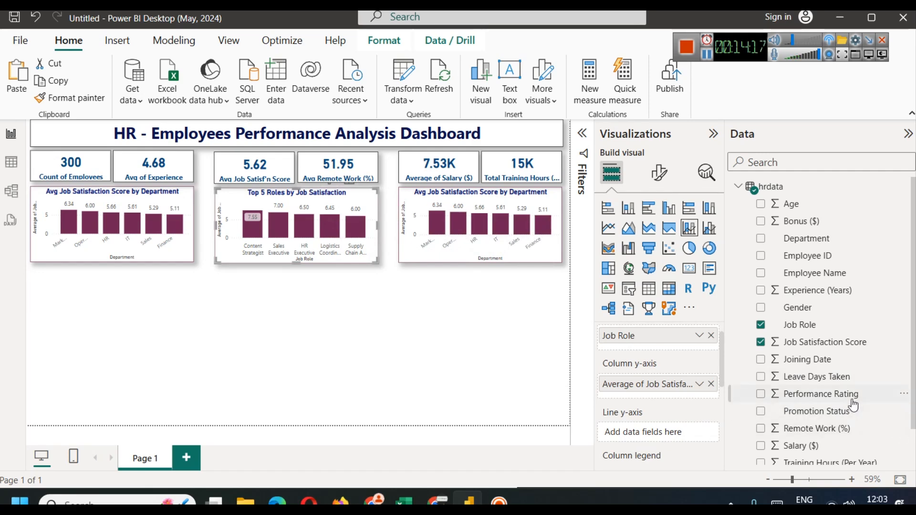
scroll(842, 408, "down", 2)
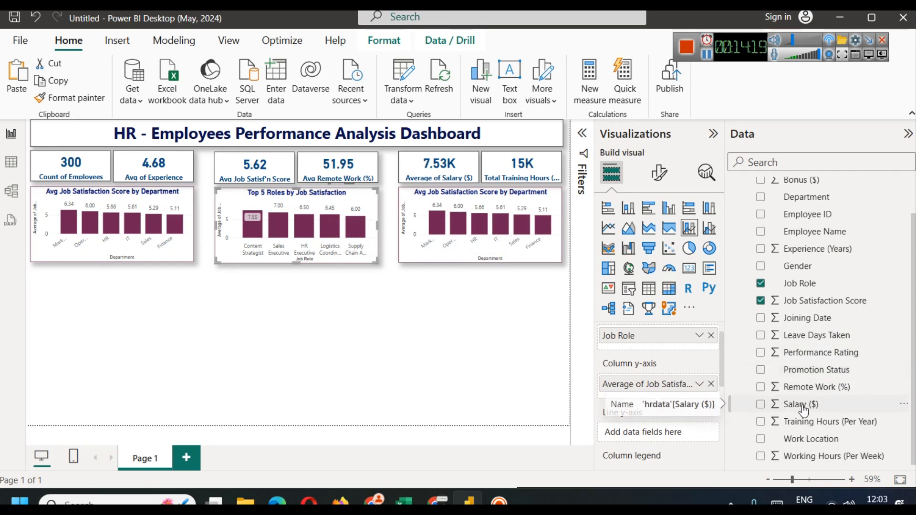
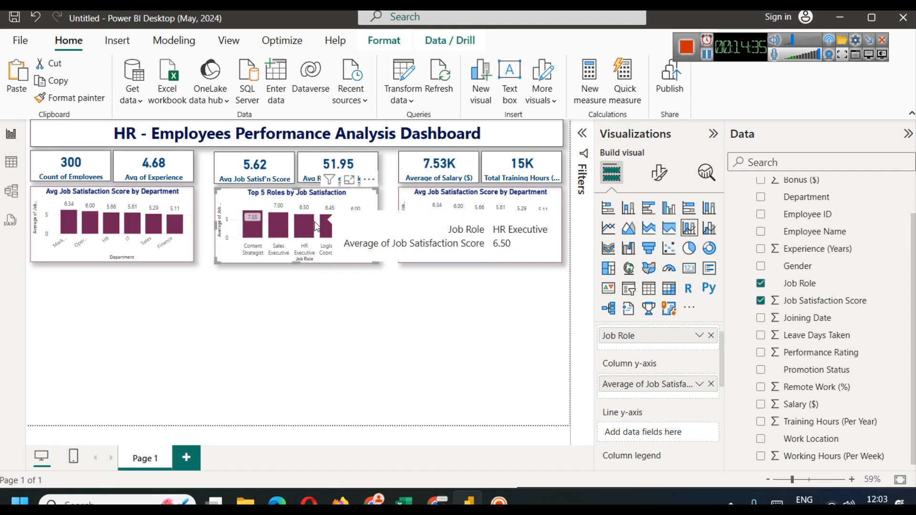
Step: Add Salary ($) to the chart's line y-axis as an Average
left_click_drag(802, 404, 647, 435)
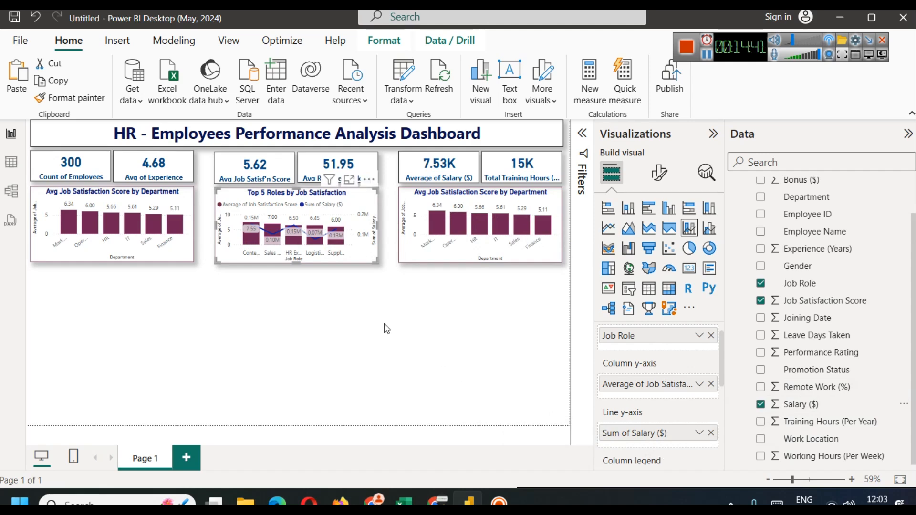
left_click(700, 432)
left_click(734, 272)
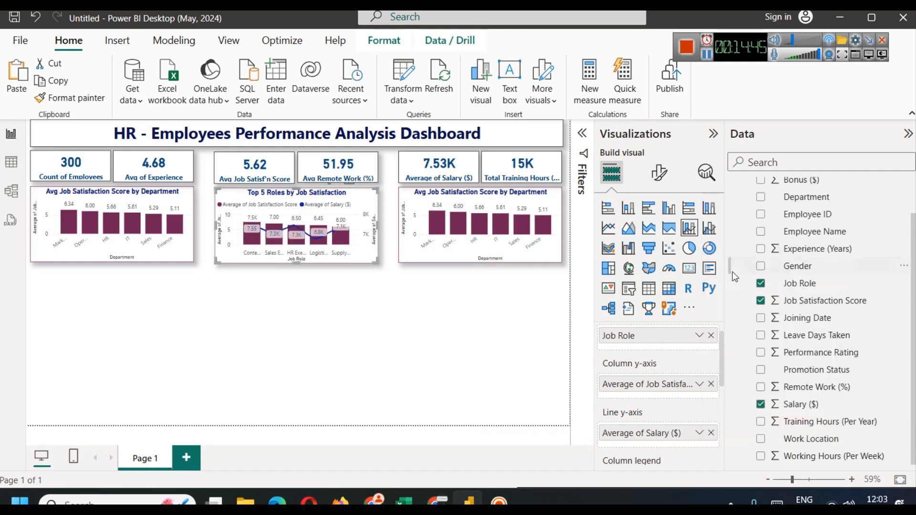
Step: Preview the Top 5 Roles combo chart in Focus mode, then return to the report
left_click(353, 180)
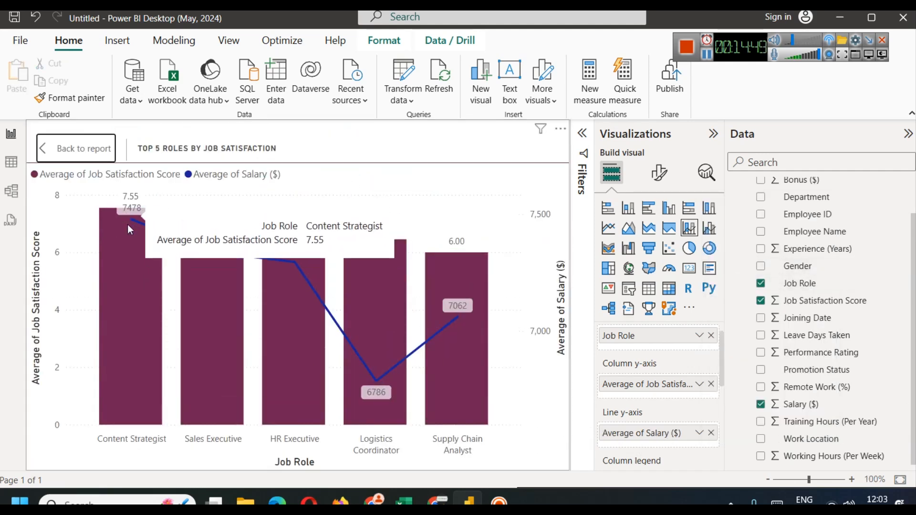
mouse_move(132, 222)
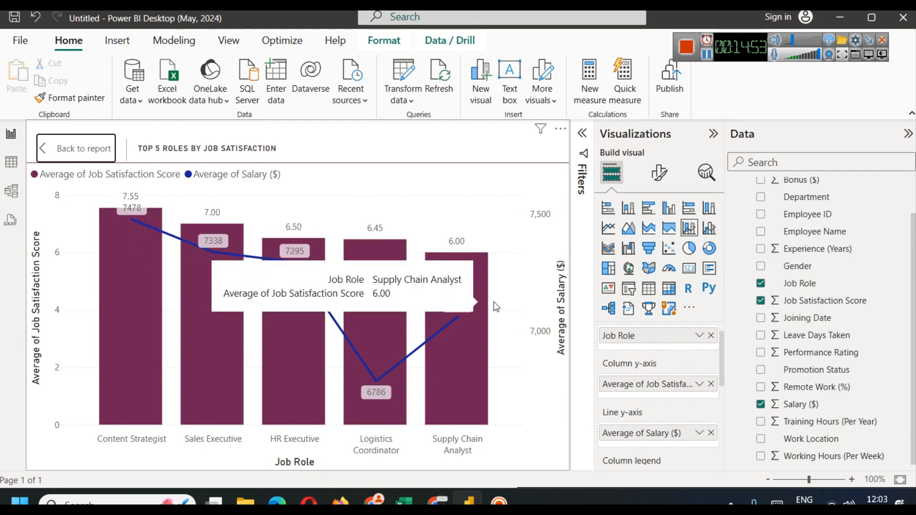
mouse_move(215, 256)
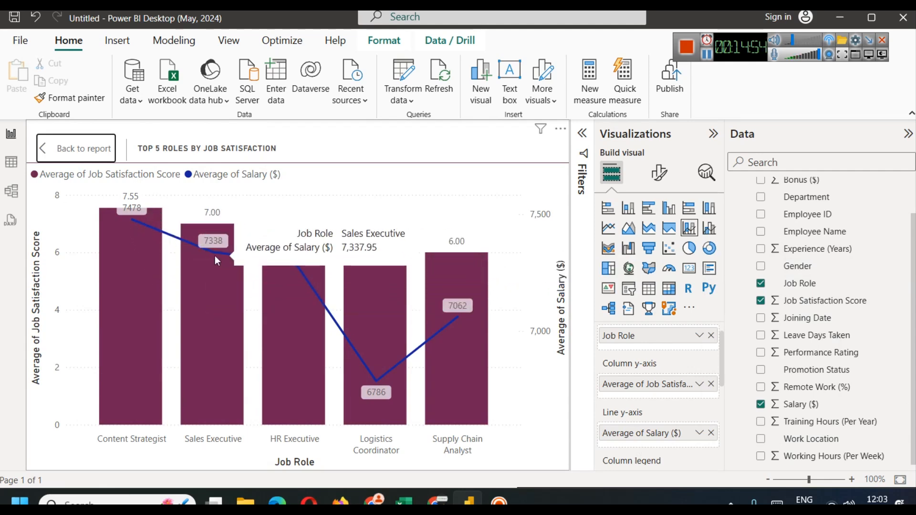
left_click(85, 148)
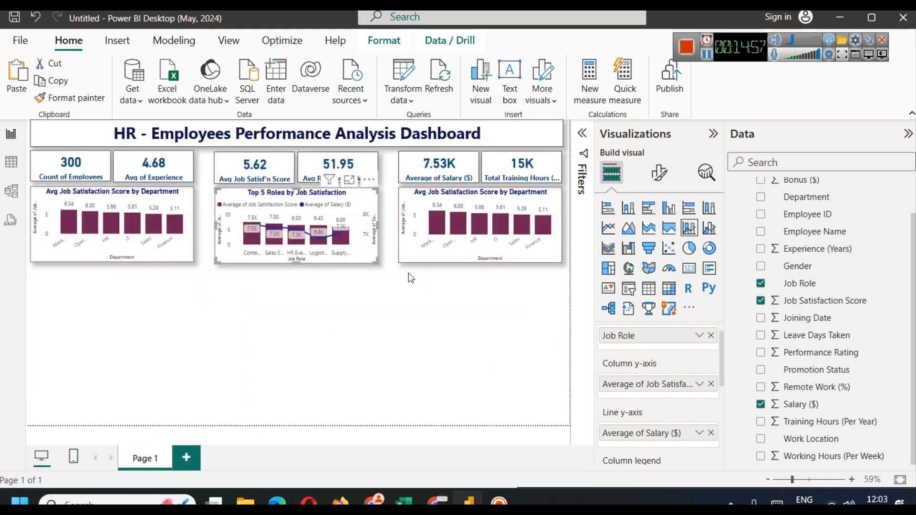
left_click(655, 171)
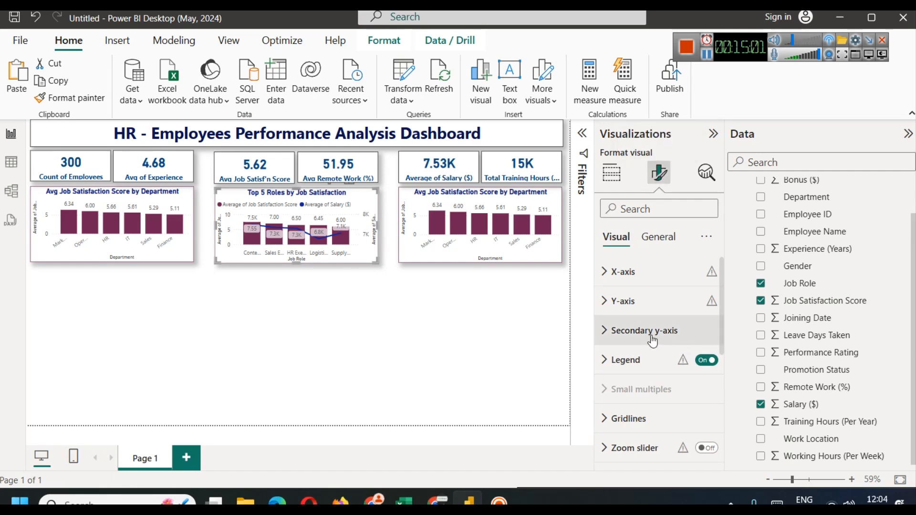
Step: Change the average salary line colour from dark blue to light pink in the Lines settings
scroll(644, 333, "down", 3)
left_click(629, 334)
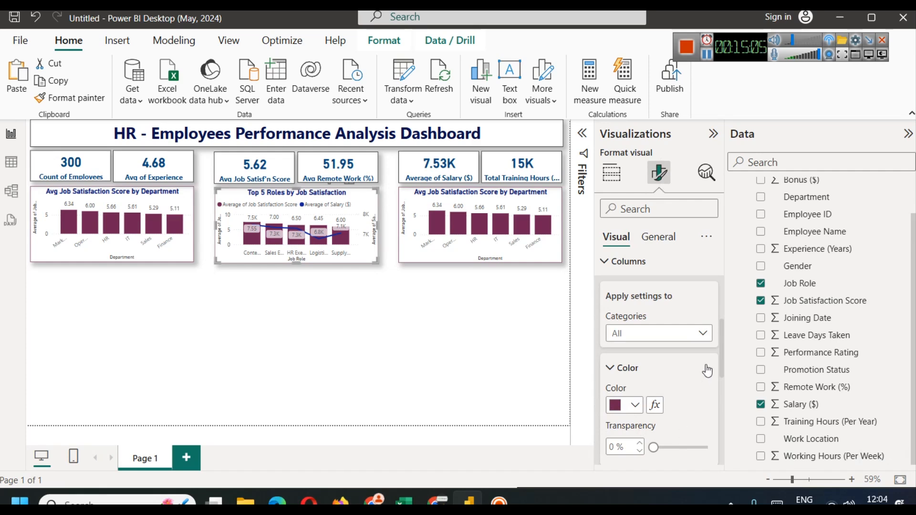
scroll(702, 375, "down", 3)
scroll(649, 367, "down", 3)
left_click(620, 290)
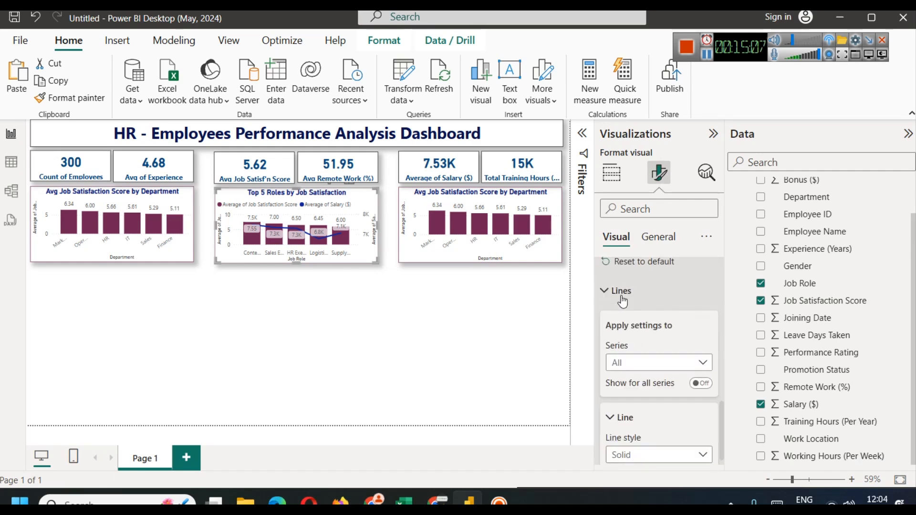
scroll(635, 353, "down", 4)
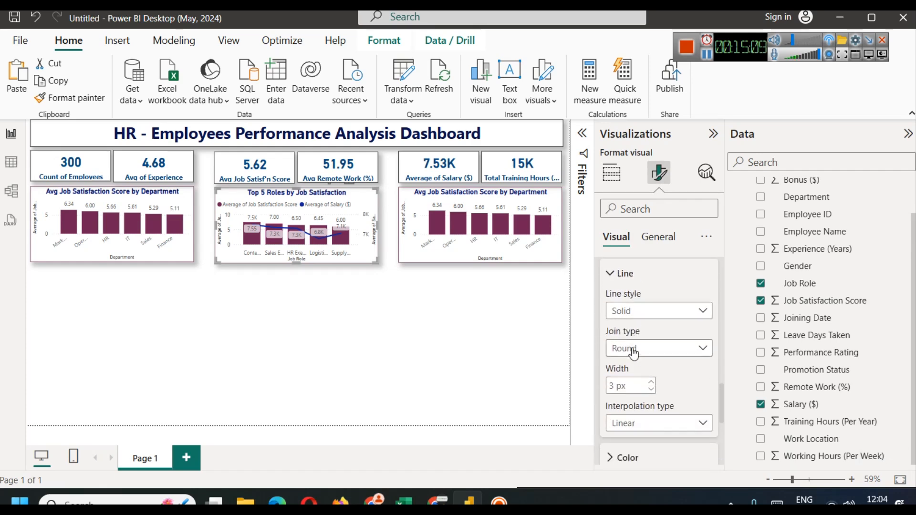
scroll(634, 353, "down", 3)
left_click(627, 314)
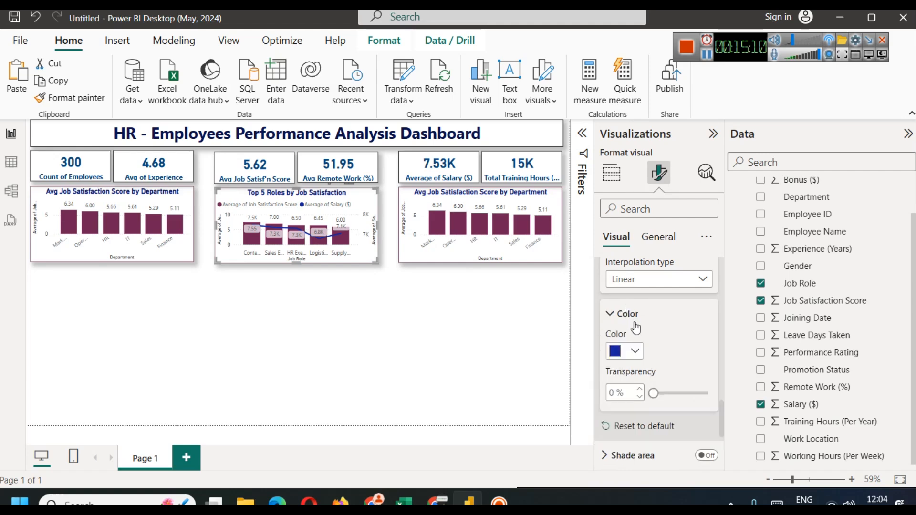
left_click(633, 351)
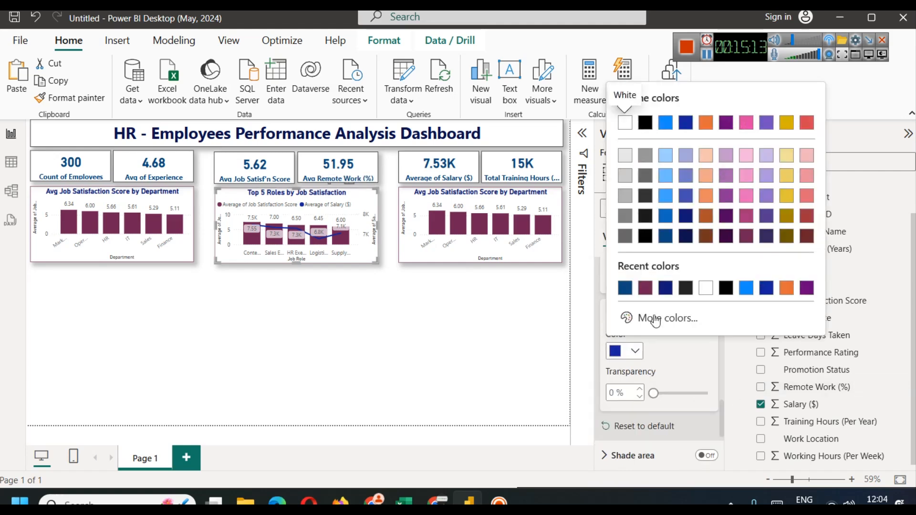
left_click(747, 197)
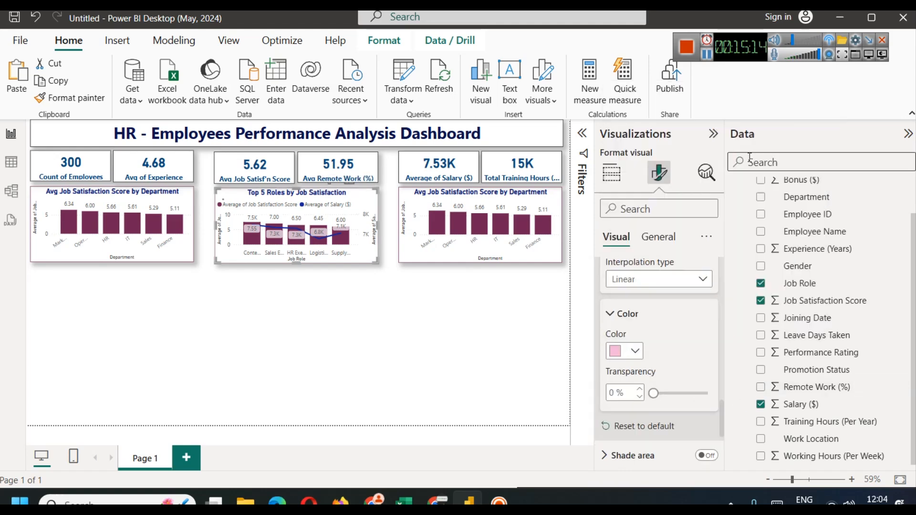
left_click(319, 328)
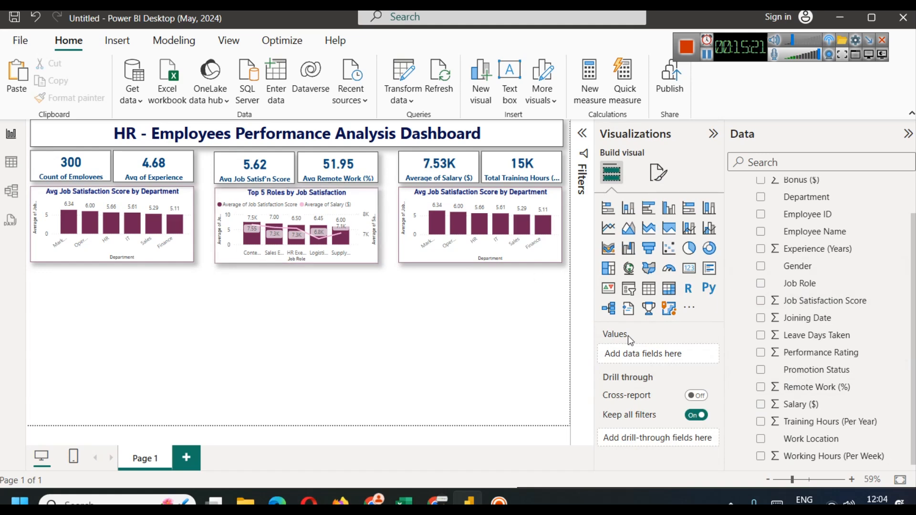
Step: In the chart's data label settings, toggle the job satisfaction series labels off and back on
left_click(368, 198)
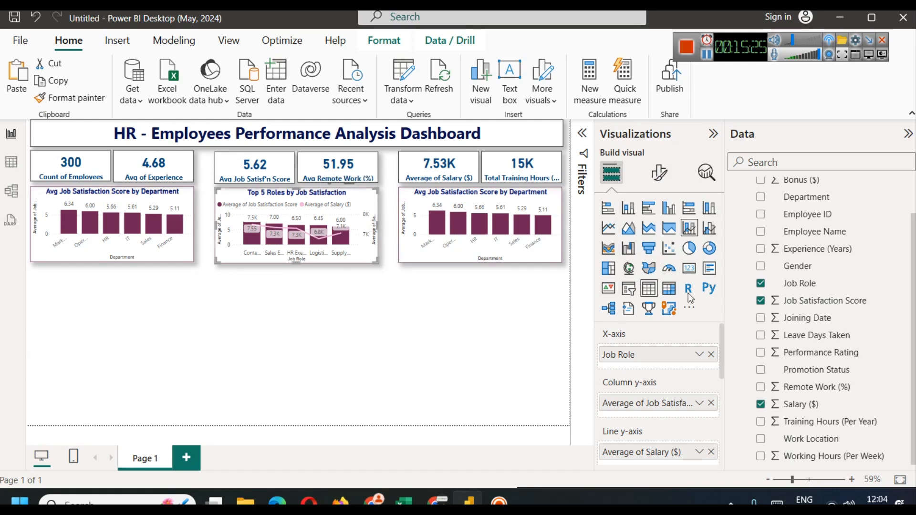
left_click(659, 173)
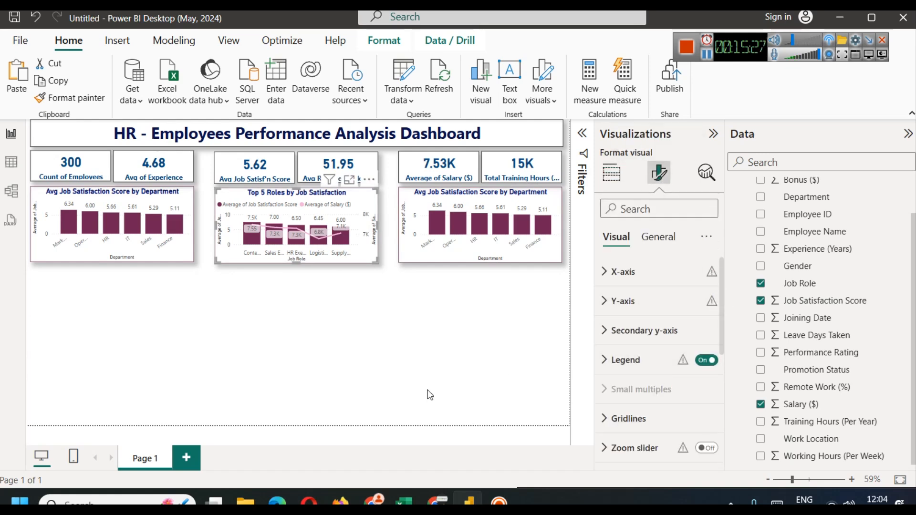
scroll(662, 358, "down", 5)
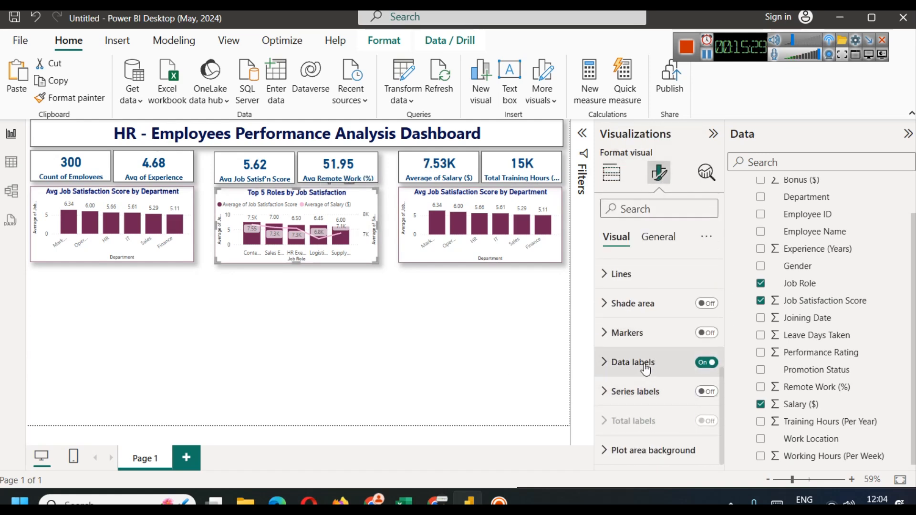
left_click(645, 368)
scroll(647, 370, "down", 3)
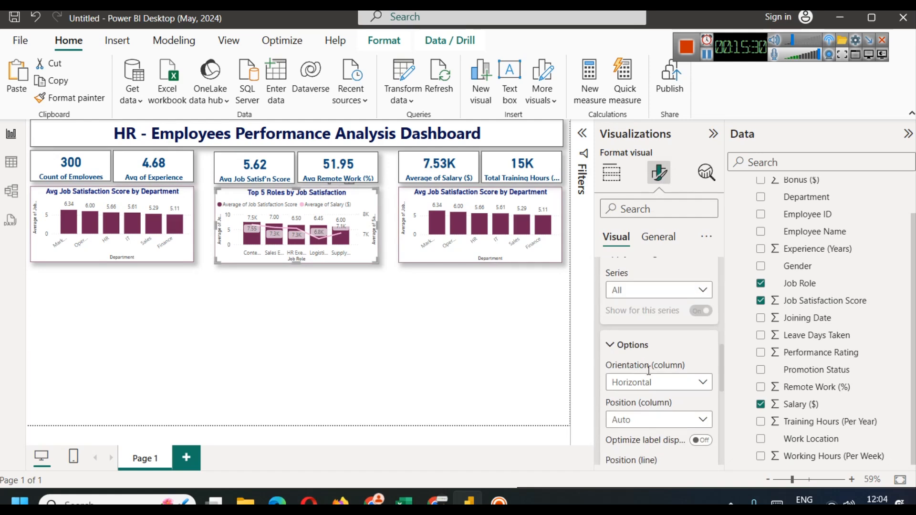
left_click(663, 291)
left_click(660, 323)
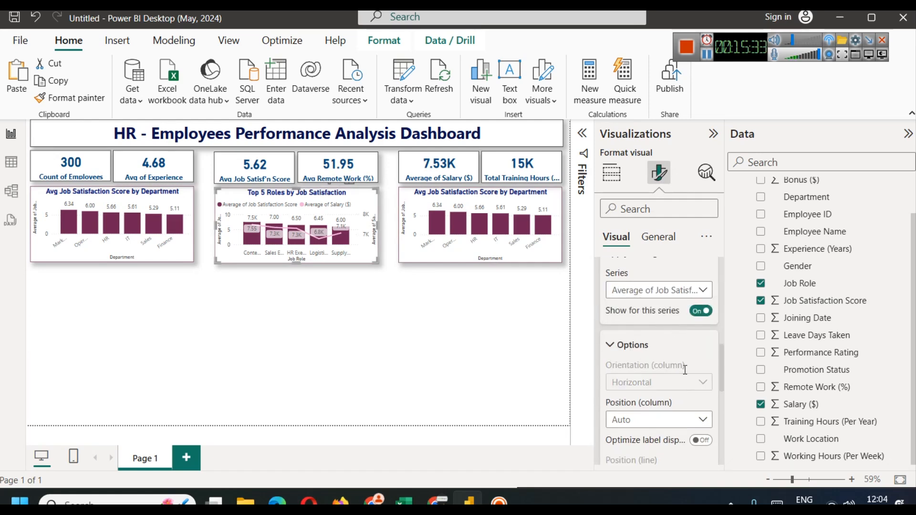
left_click(701, 311)
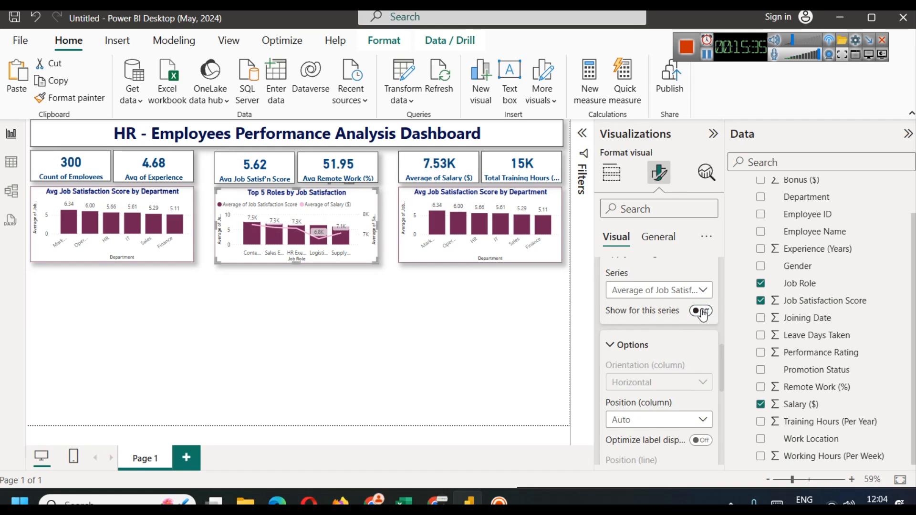
left_click(702, 311)
Step: Turn off data labels for the Average of Salary ($) series
left_click(690, 290)
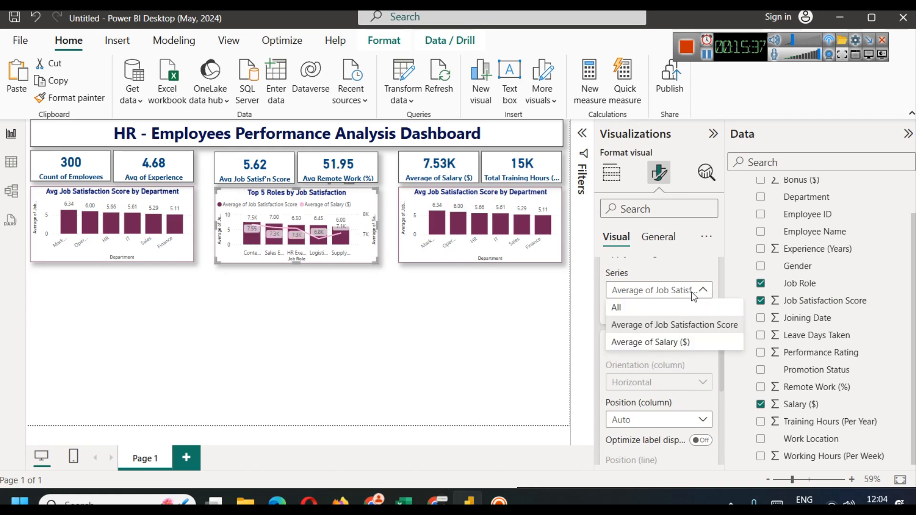
left_click(661, 341)
left_click(701, 311)
left_click(702, 310)
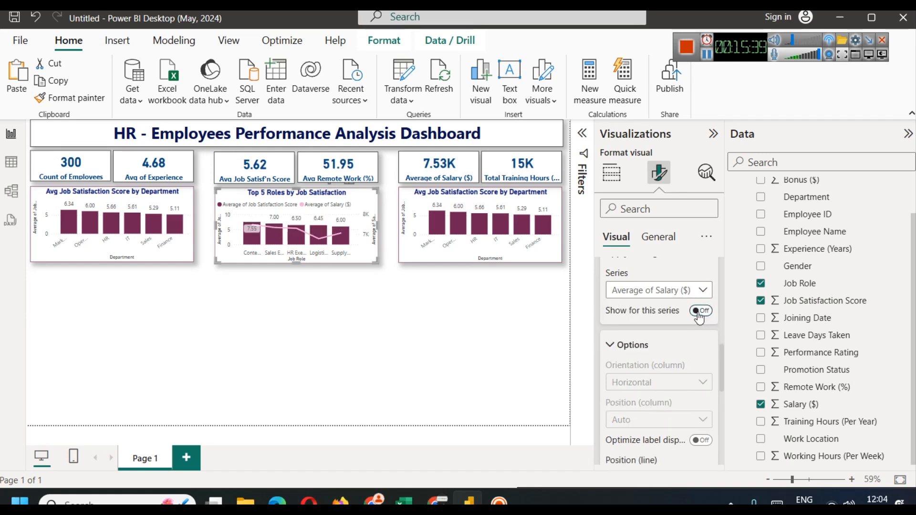
left_click(382, 342)
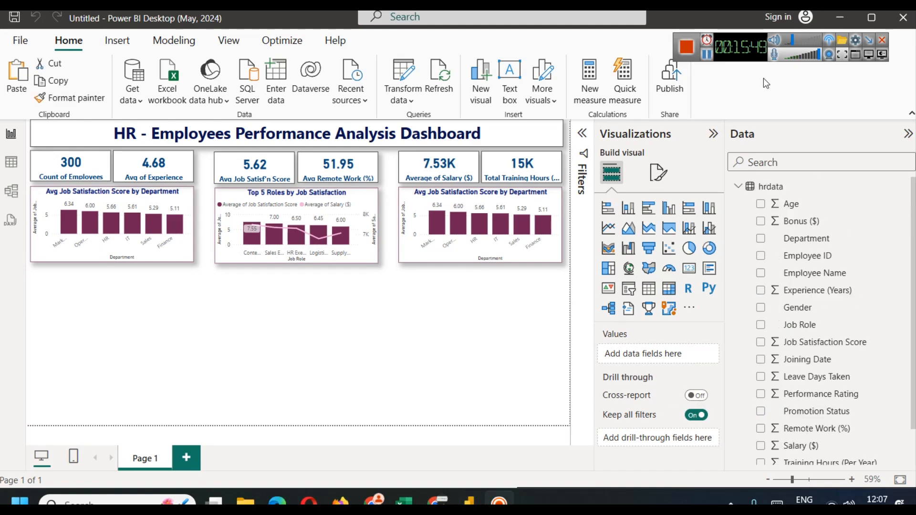
left_click(10, 163)
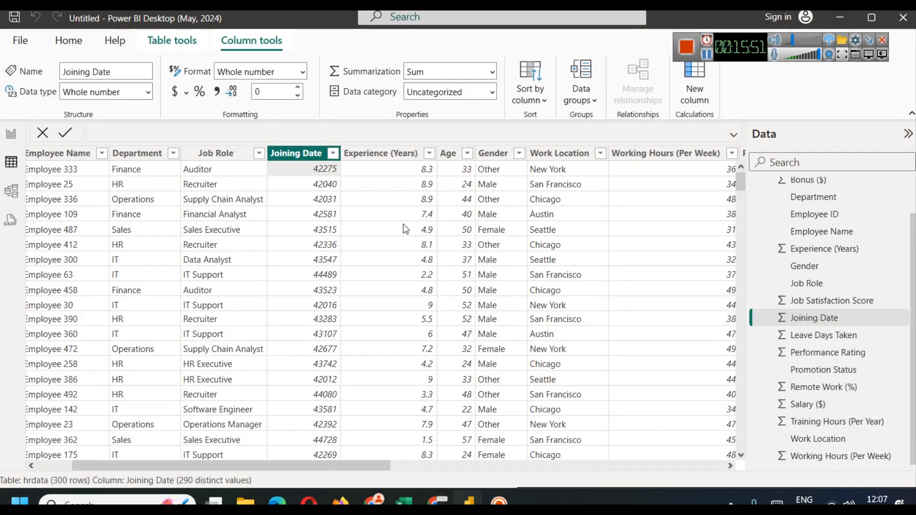
left_click(379, 154)
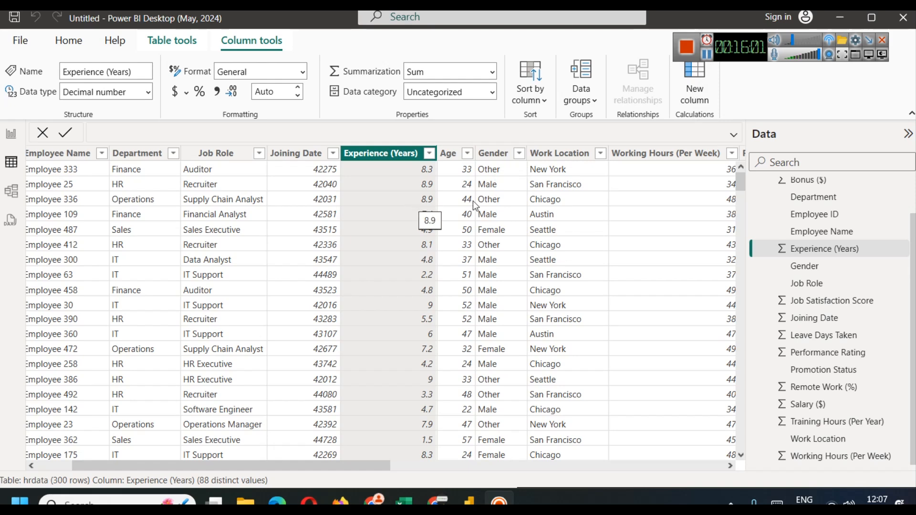
left_click(447, 154)
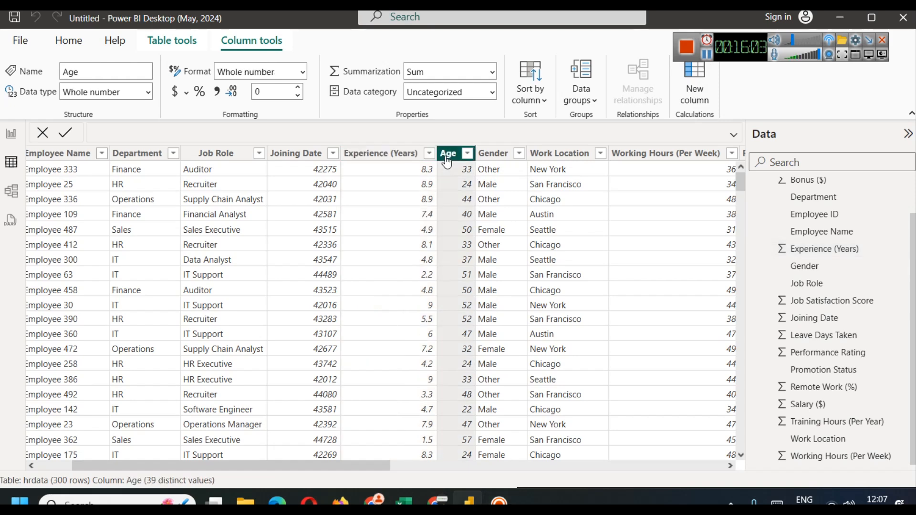
left_click_drag(362, 466, 405, 467)
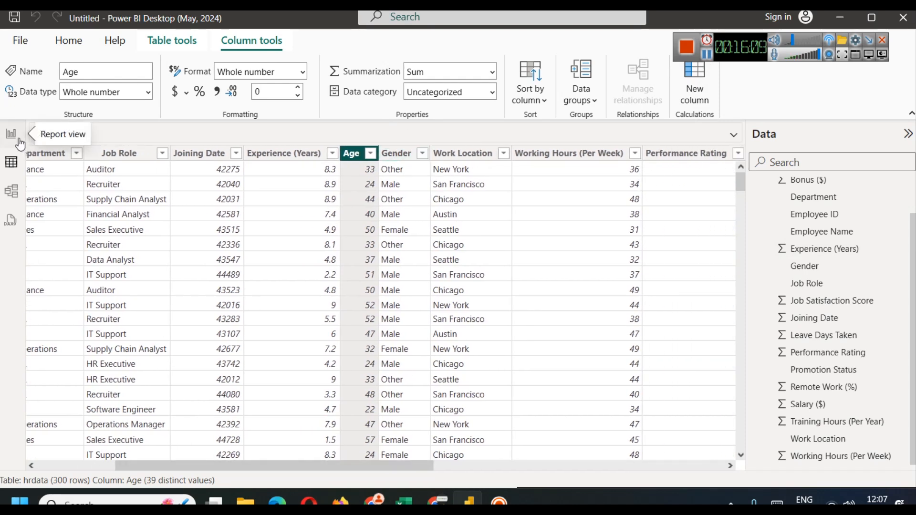
left_click(423, 154)
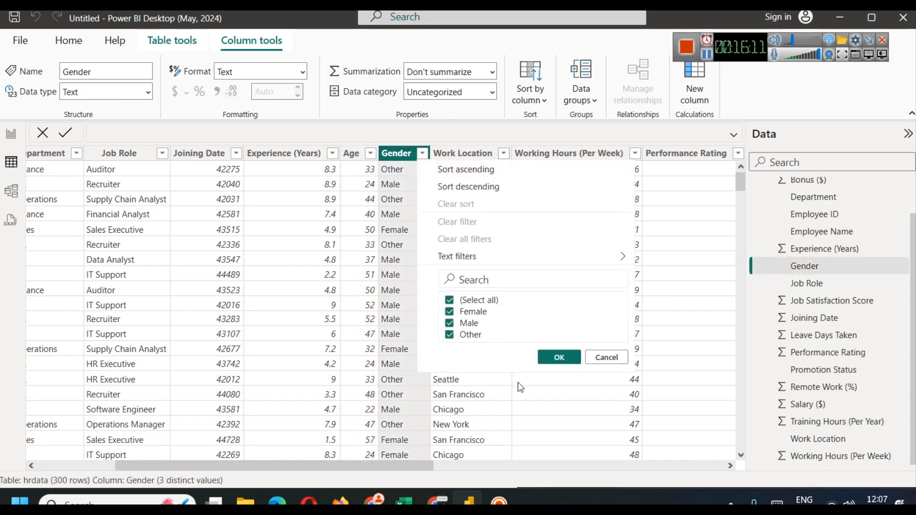
left_click(605, 361)
left_click(7, 132)
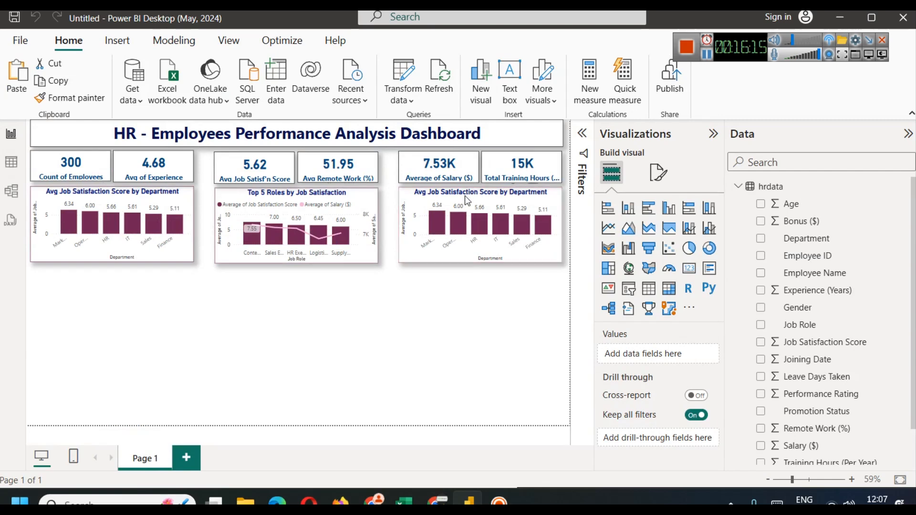
Step: Replace Department with Gender on the copied chart's x-axis and convert it to a donut chart
left_click(431, 215)
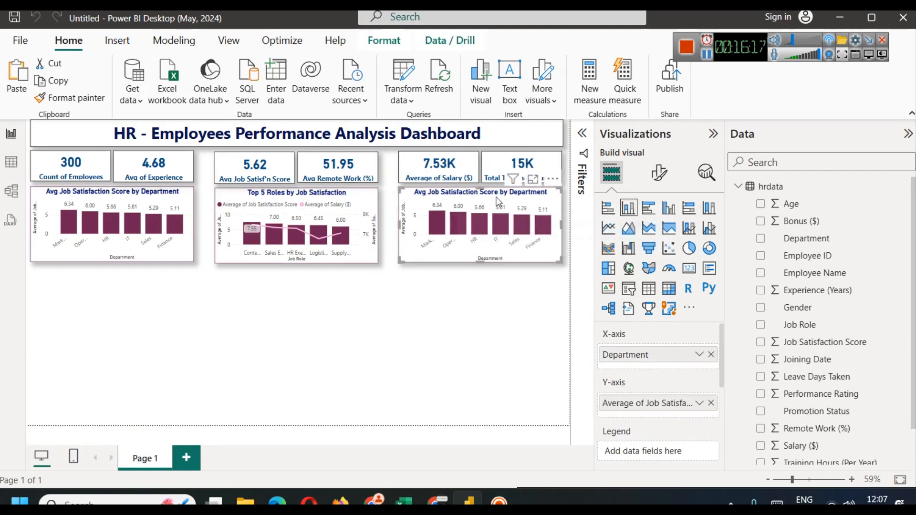
left_click(711, 354)
left_click_drag(798, 307, 636, 359)
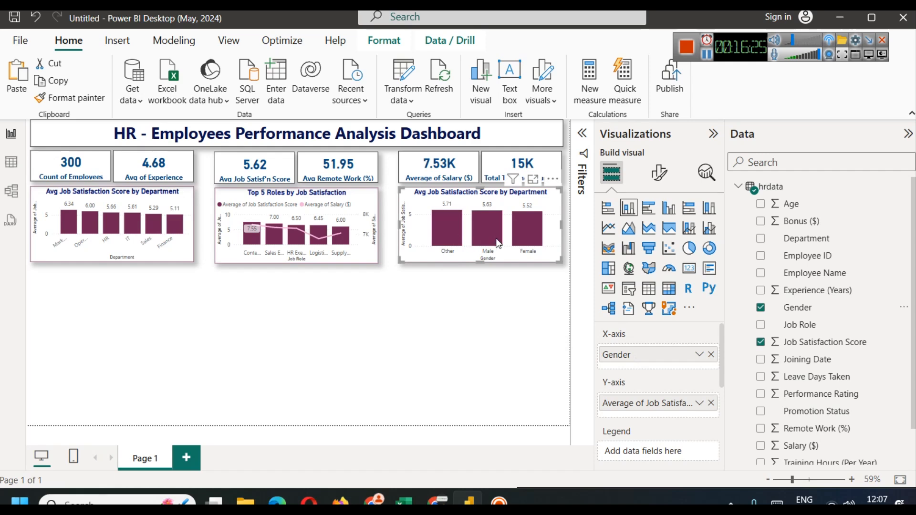
mouse_move(529, 233)
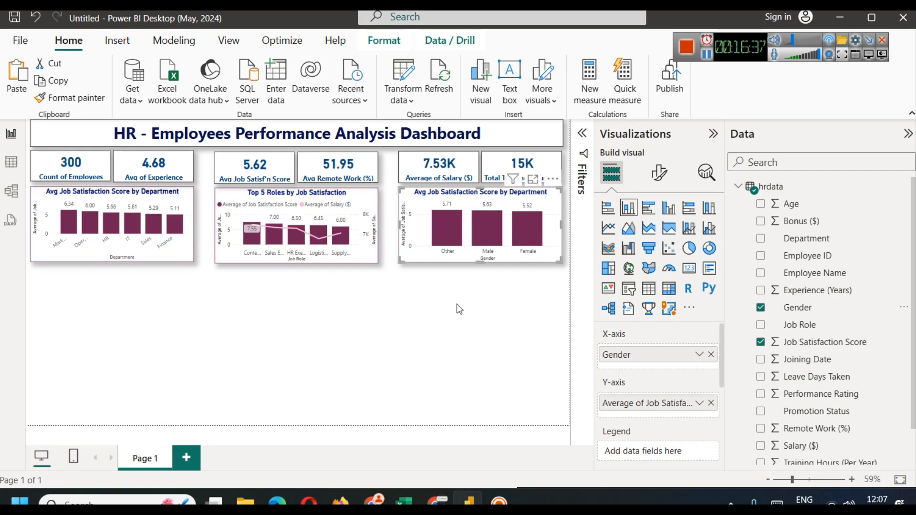
left_click(710, 248)
left_click(499, 299)
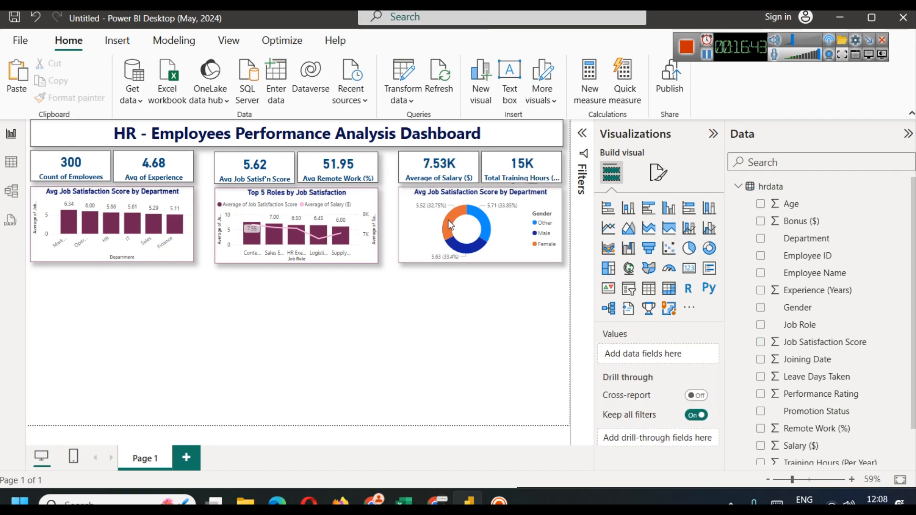
Step: Change the donut title to 'Avg Job Satisfaction Score by Gender' by replacing Department
left_click(527, 206)
left_click(660, 173)
left_click(672, 247)
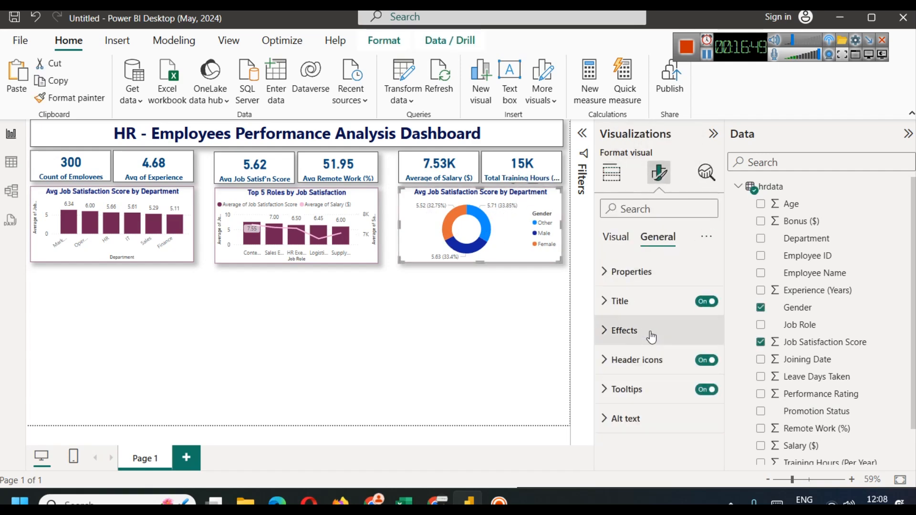
left_click(640, 301)
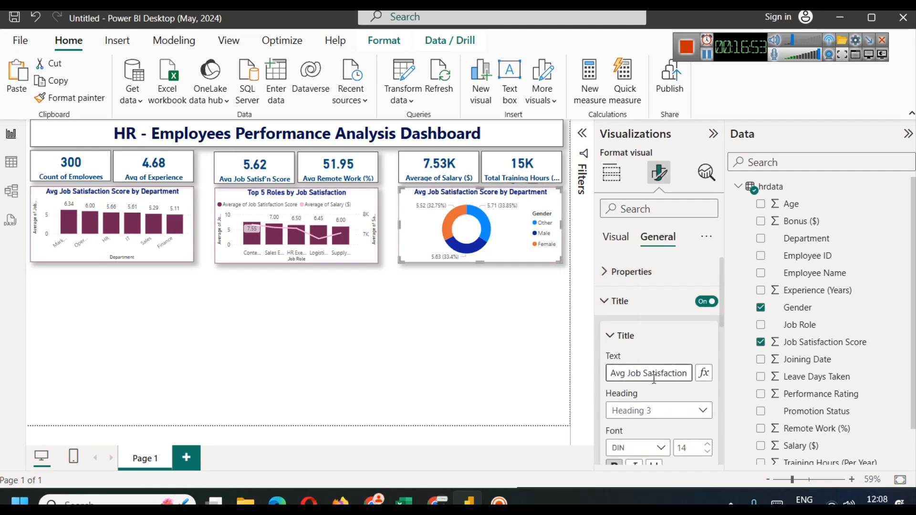
key("Right")
key("Right")
key("Right")
key("Right")
key("Right")
key("Right")
key("Right")
key("Right")
key("Right")
key("Right")
key("Right")
key("Right")
key("Right")
key("Right")
key("Right")
key("Right")
key("Right")
key("Right")
key("Right")
key("Right")
double_click(658, 374)
type("Gender")
left_click(491, 333)
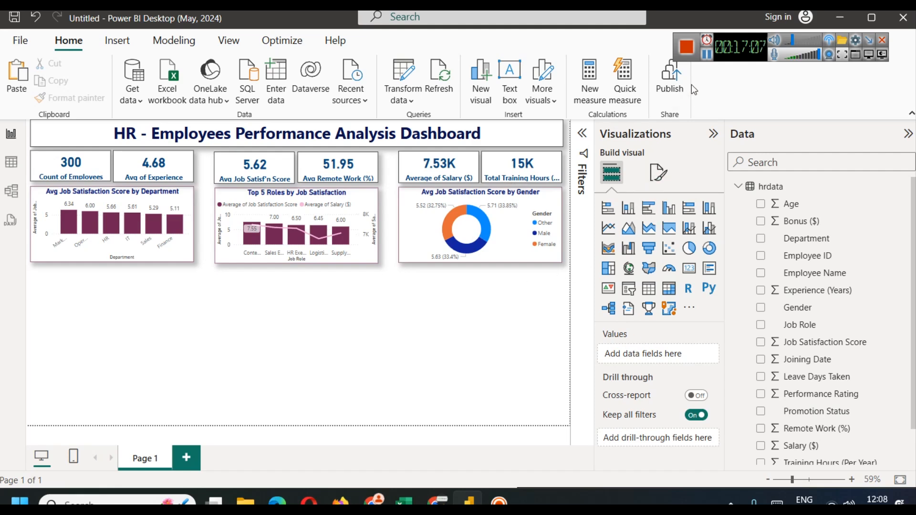
Step: Set the donut's Other slice colour to maroon
left_click(707, 55)
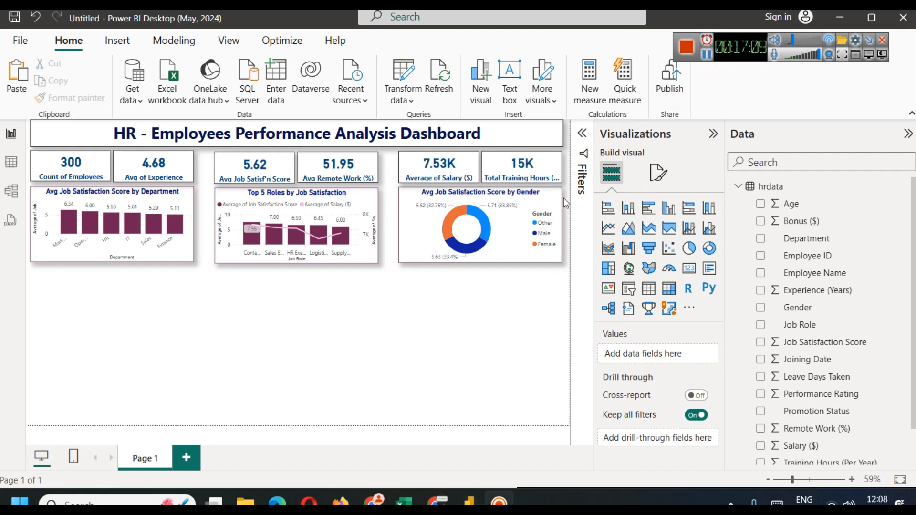
left_click(543, 193)
left_click(670, 172)
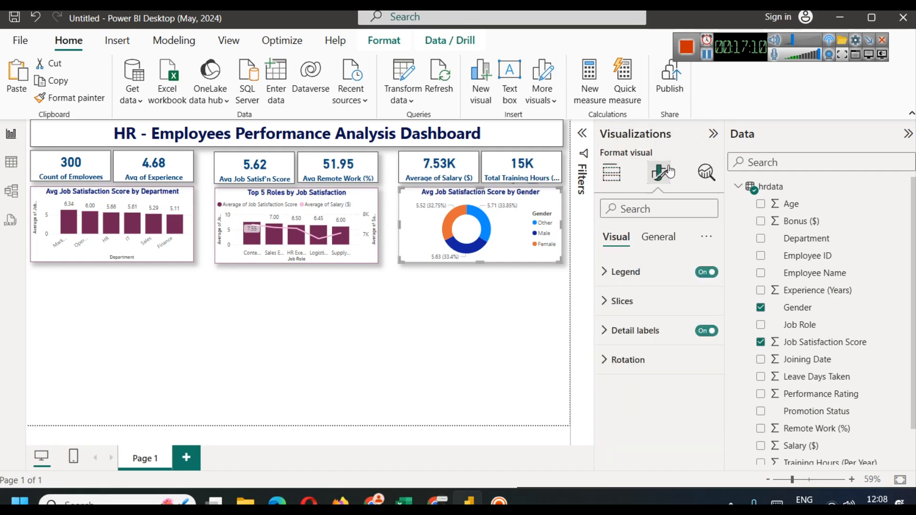
left_click(638, 301)
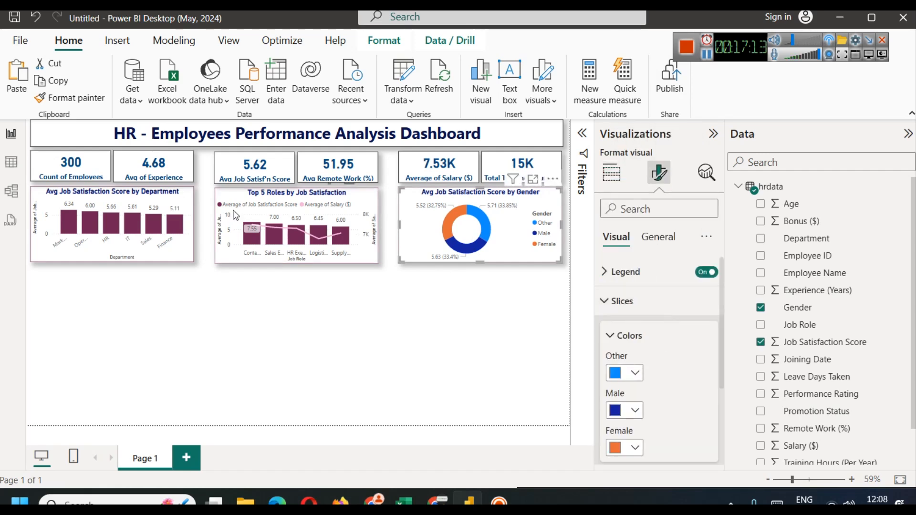
left_click(621, 375)
left_click(666, 311)
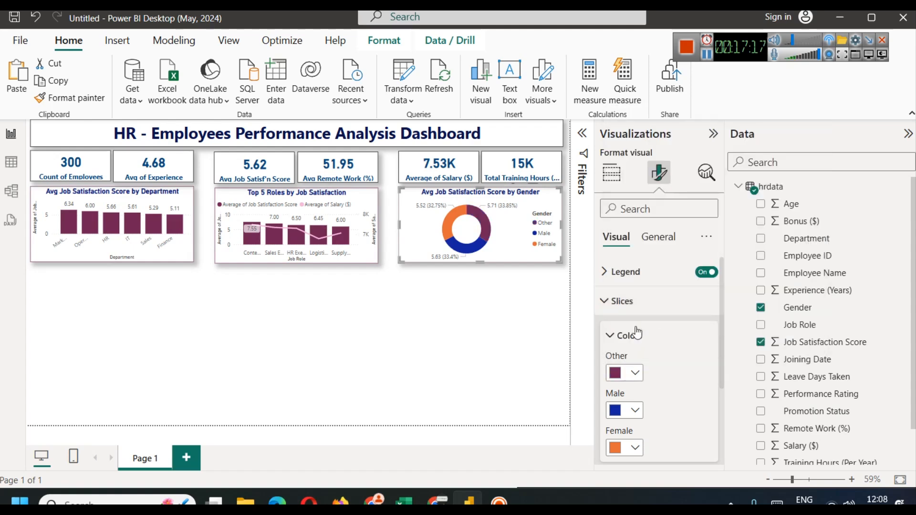
left_click(461, 352)
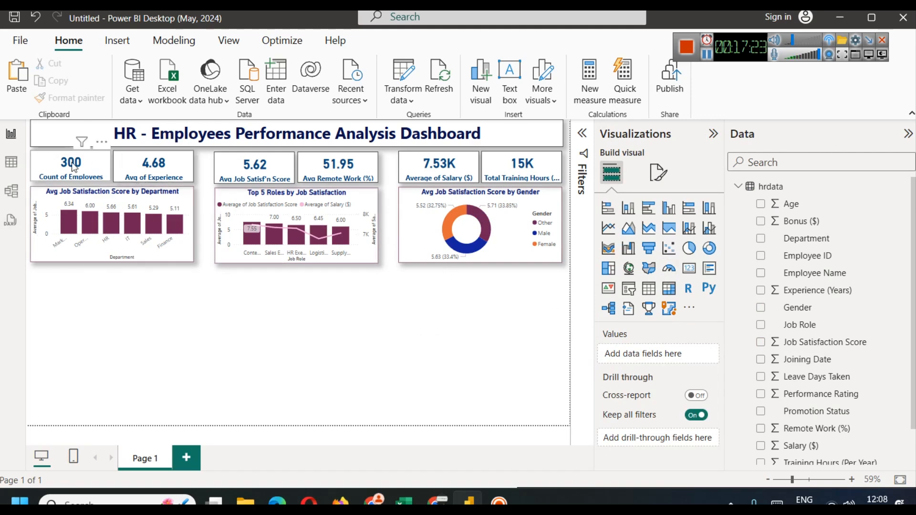
left_click(11, 163)
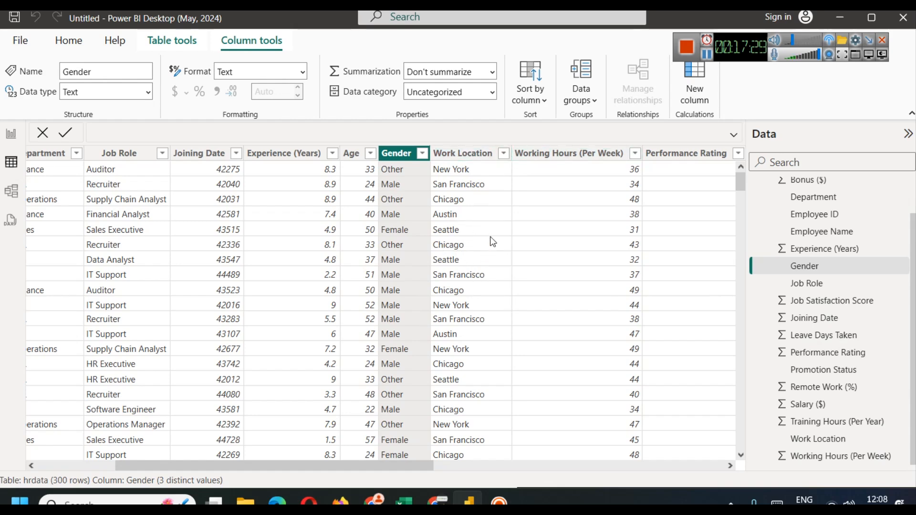
left_click(503, 153)
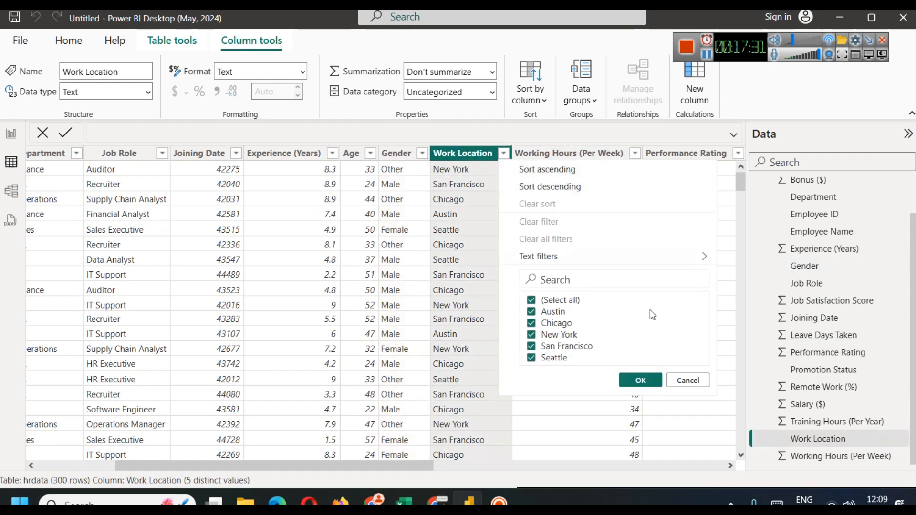
left_click(706, 385)
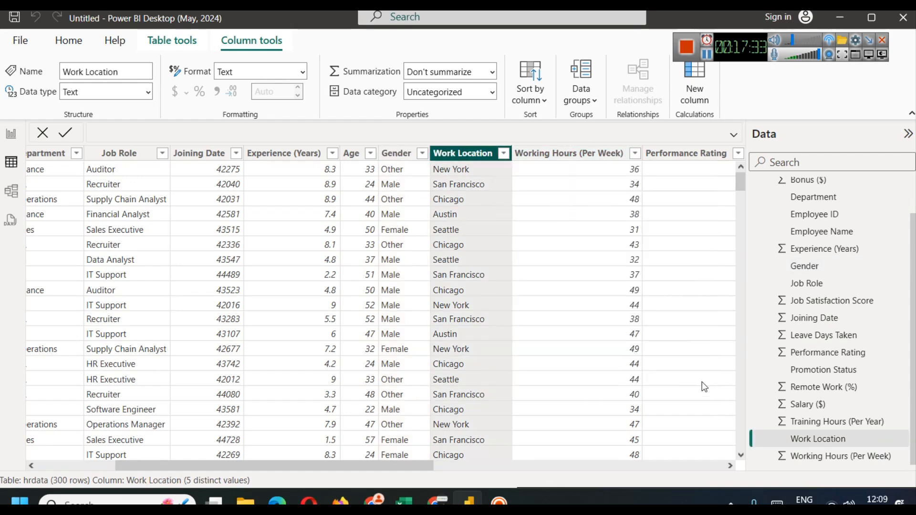
left_click(504, 153)
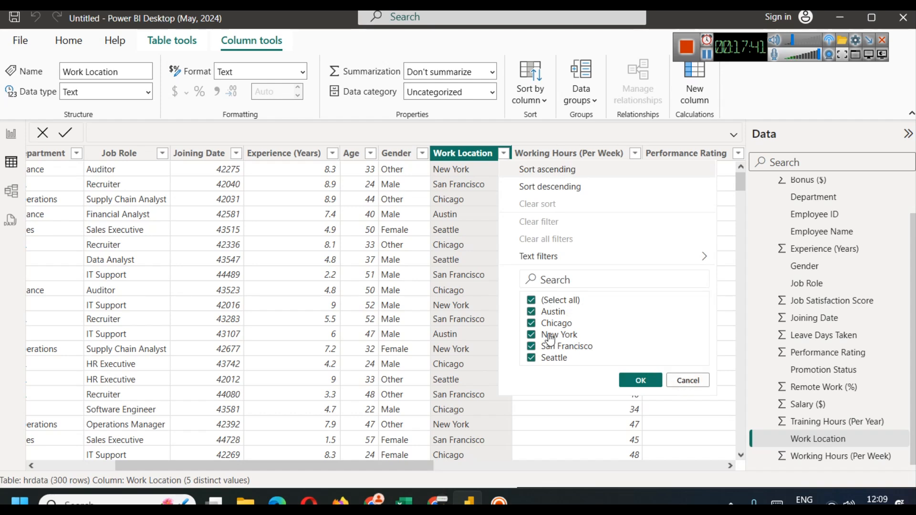
left_click(688, 381)
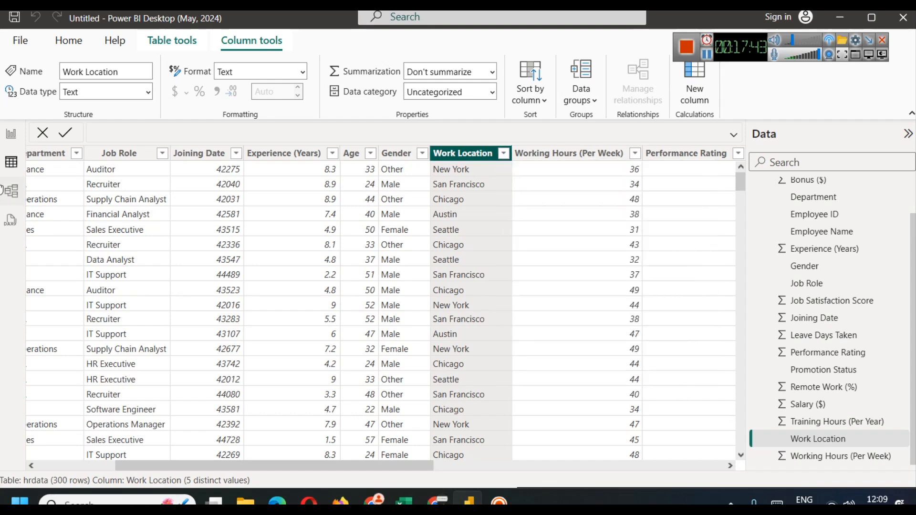
left_click(7, 134)
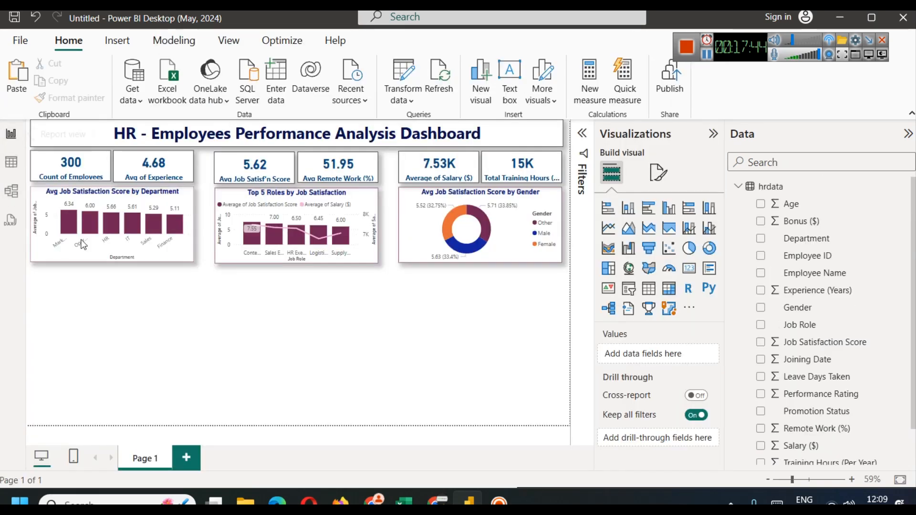
Step: Add a Map visual and place it below the department bar chart
left_click(633, 275)
left_click_drag(73, 296, 72, 298)
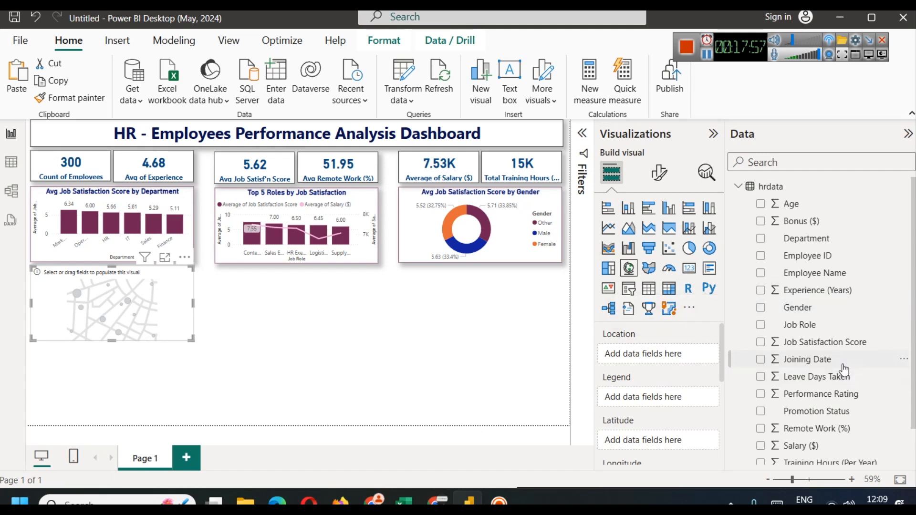
scroll(844, 370, "down", 1)
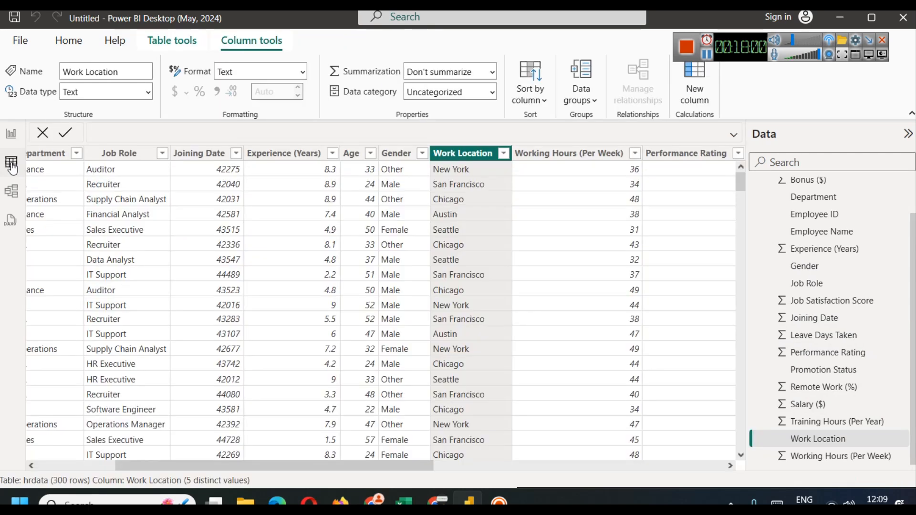
left_click(11, 162)
left_click(6, 136)
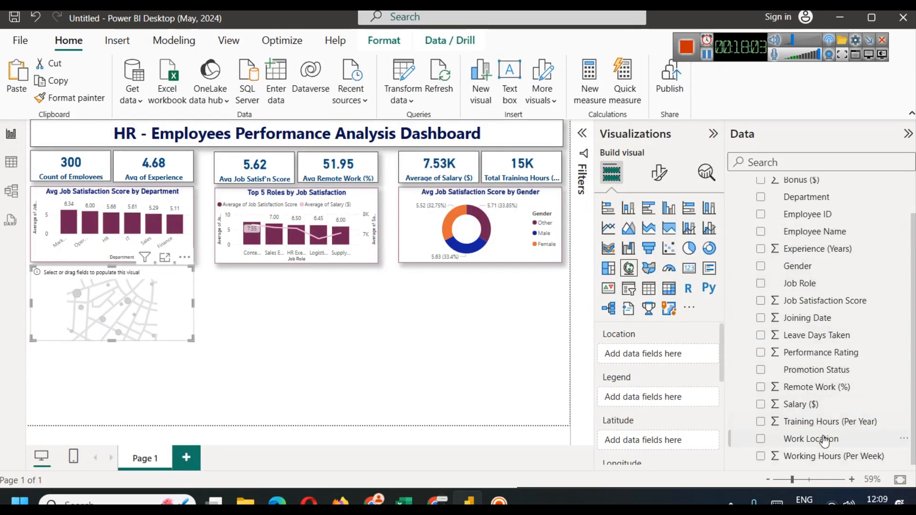
Step: Plot Work Location on the map with Average of Job Satisfaction Score as bubble size
left_click_drag(825, 441, 654, 353)
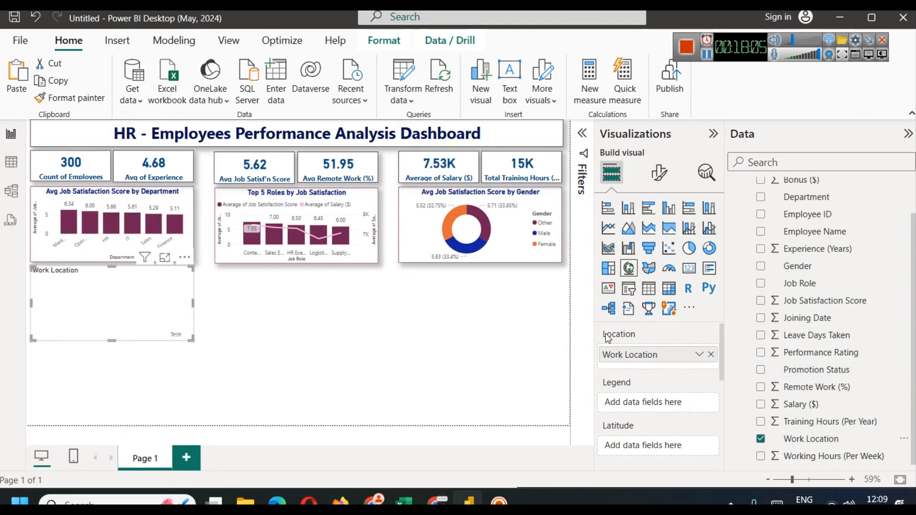
scroll(666, 401, "down", 3)
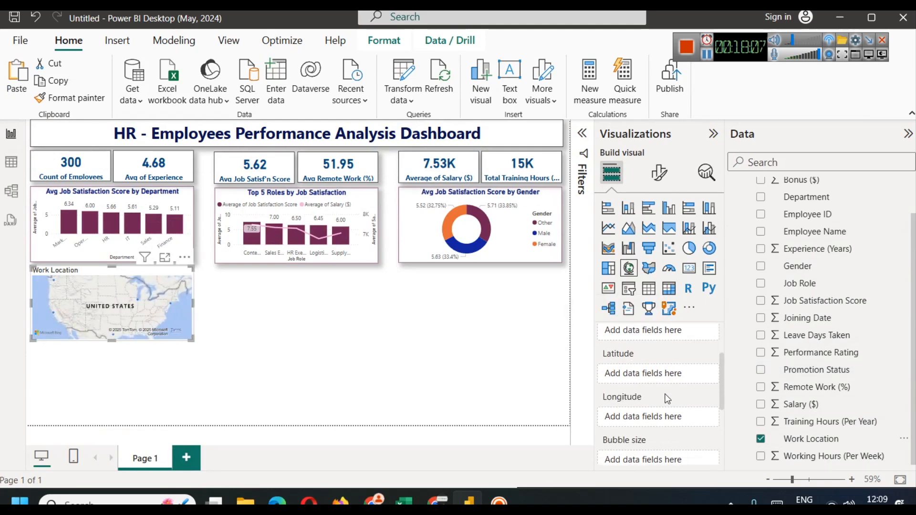
scroll(667, 399, "down", 2)
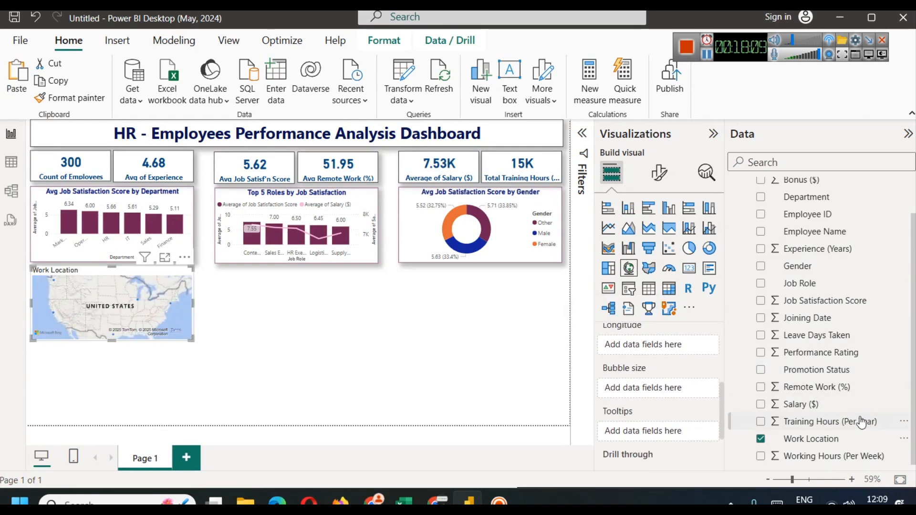
left_click_drag(835, 301, 635, 391)
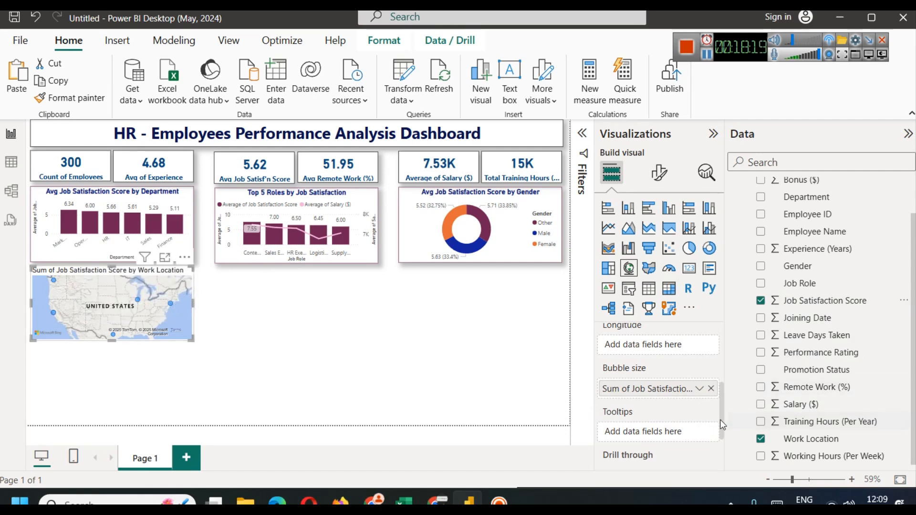
left_click(700, 389)
left_click(760, 230)
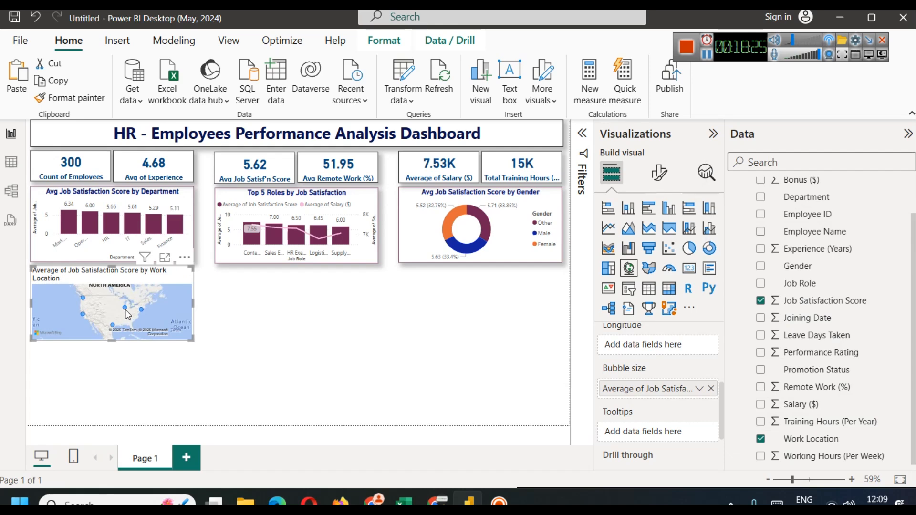
Step: Set the map bubbles' range scaling to Data range and enlarge their size to 15
left_click(660, 173)
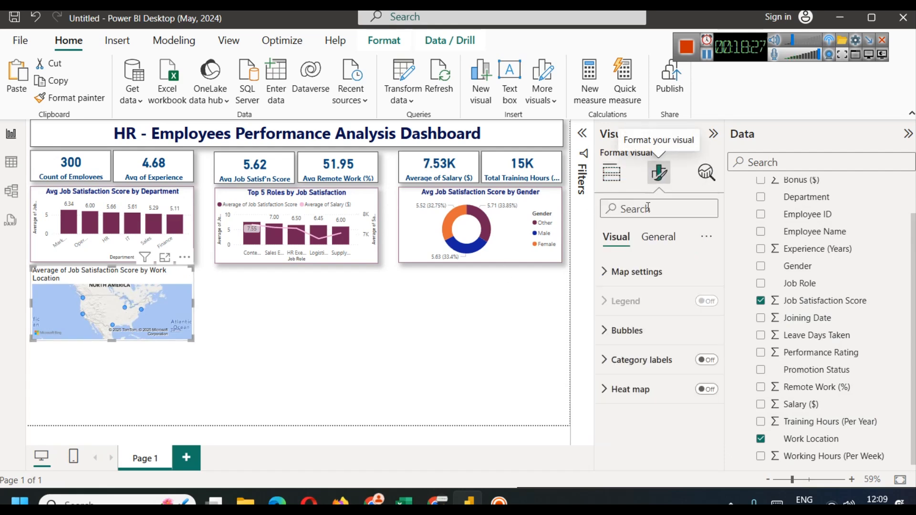
left_click(657, 333)
scroll(658, 334, "down", 3)
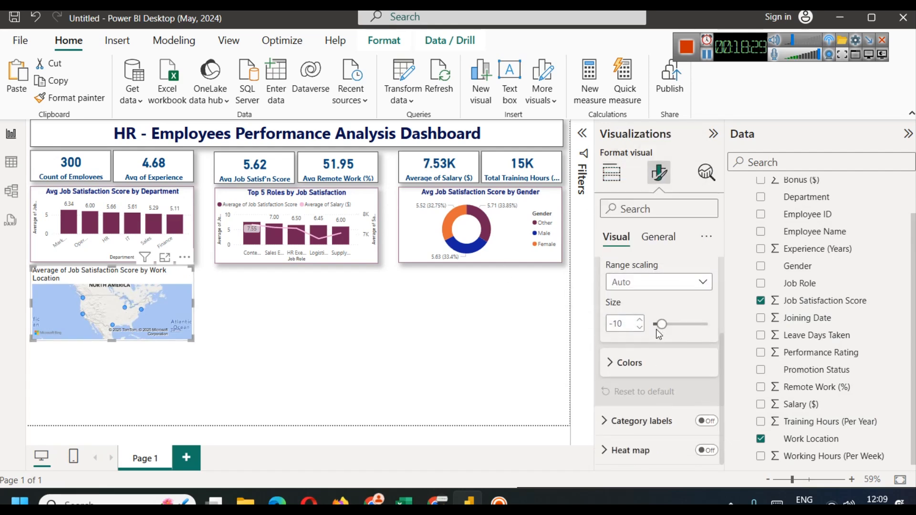
scroll(661, 368, "up", 2)
left_click(667, 361)
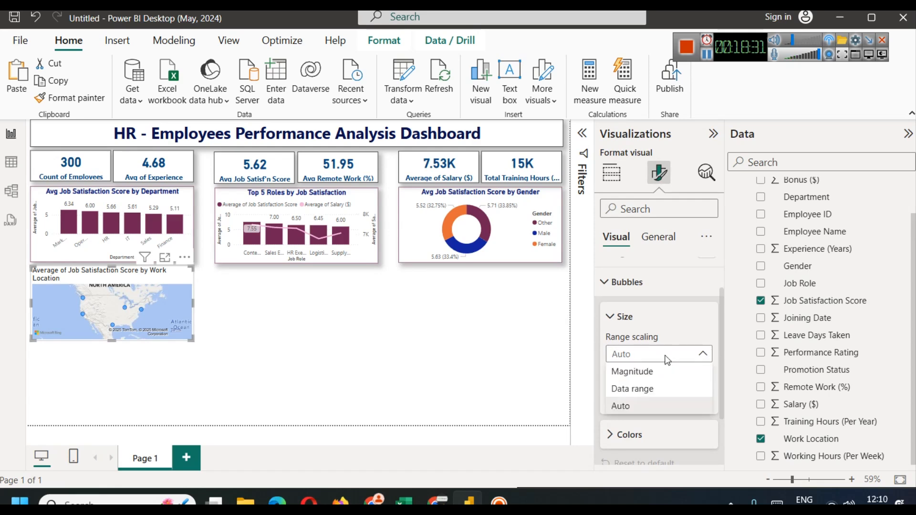
left_click(666, 373)
left_click(654, 355)
left_click(646, 387)
left_click(640, 392)
left_click(641, 392)
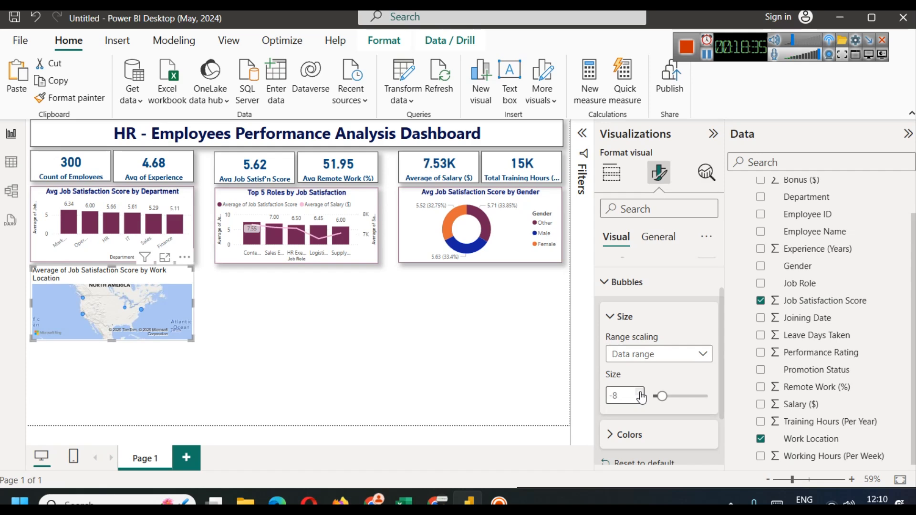
left_click(641, 392)
left_click(640, 393)
left_click(641, 392)
left_click(640, 392)
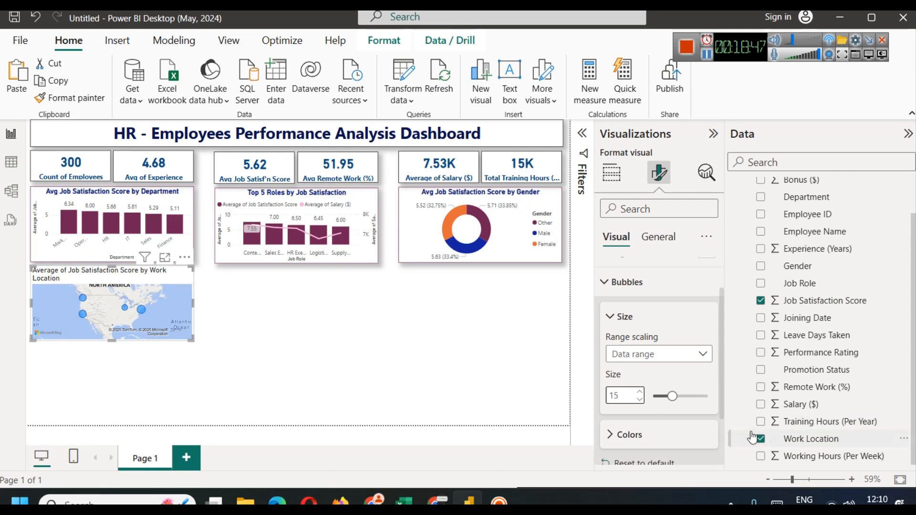
Step: Colour the map bubbles maroon and turn on city name category labels
scroll(639, 394, "down", 3)
left_click(640, 372)
scroll(641, 370, "down", 2)
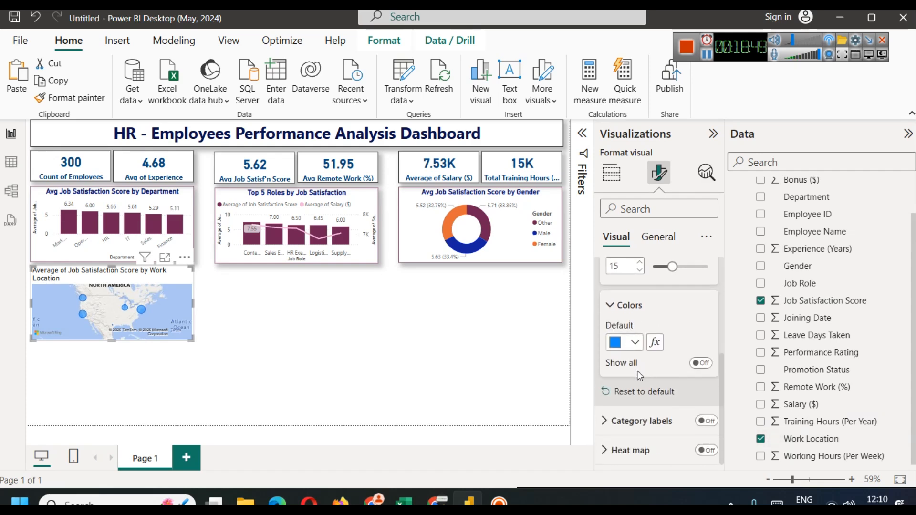
left_click(642, 342)
left_click(622, 281)
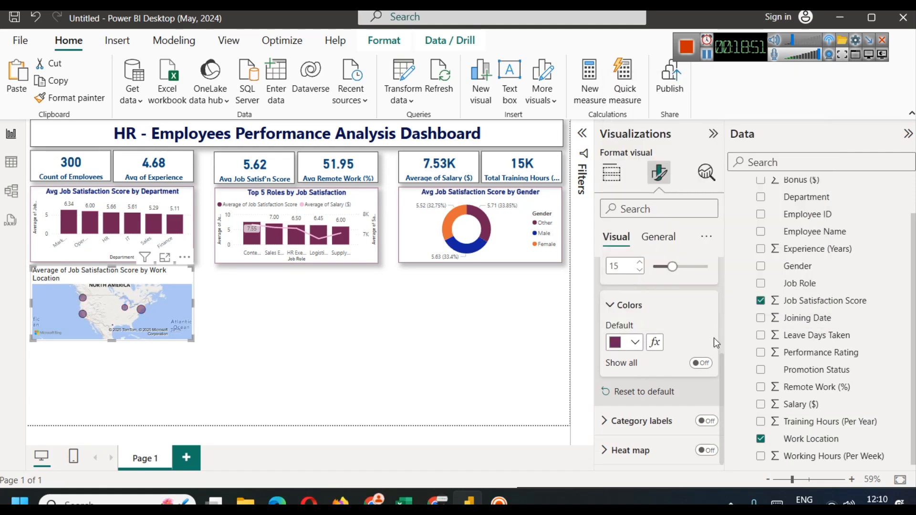
left_click(705, 421)
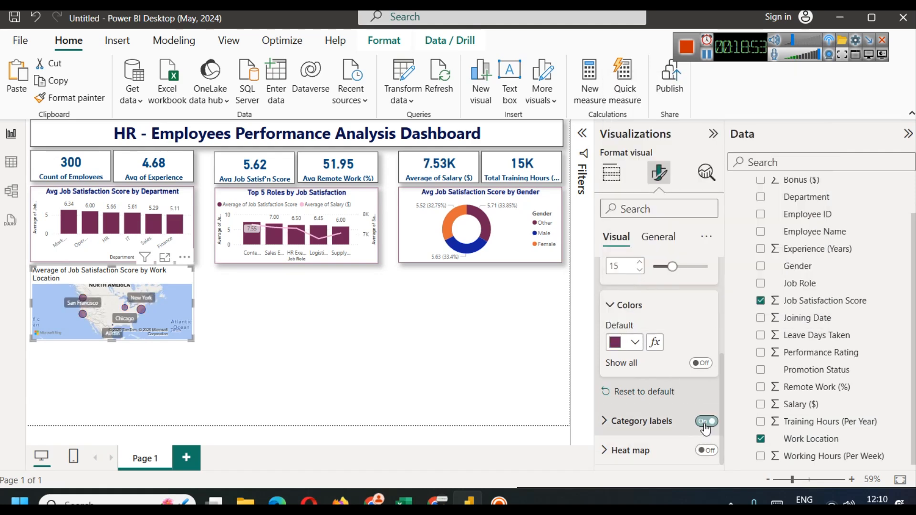
left_click(433, 365)
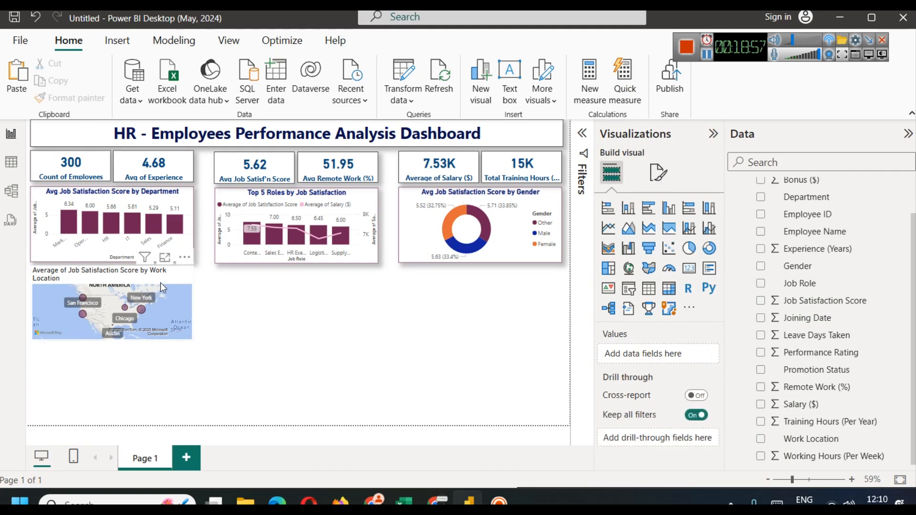
left_click(164, 259)
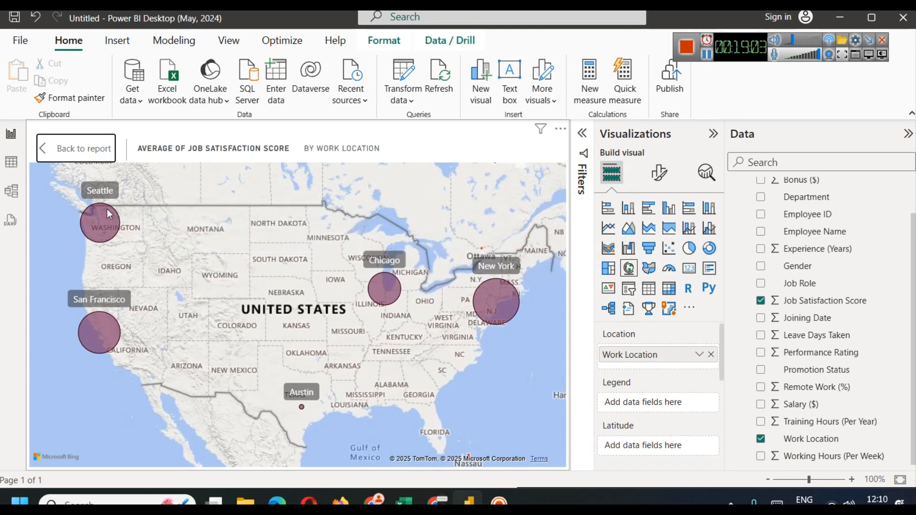
mouse_move(100, 328)
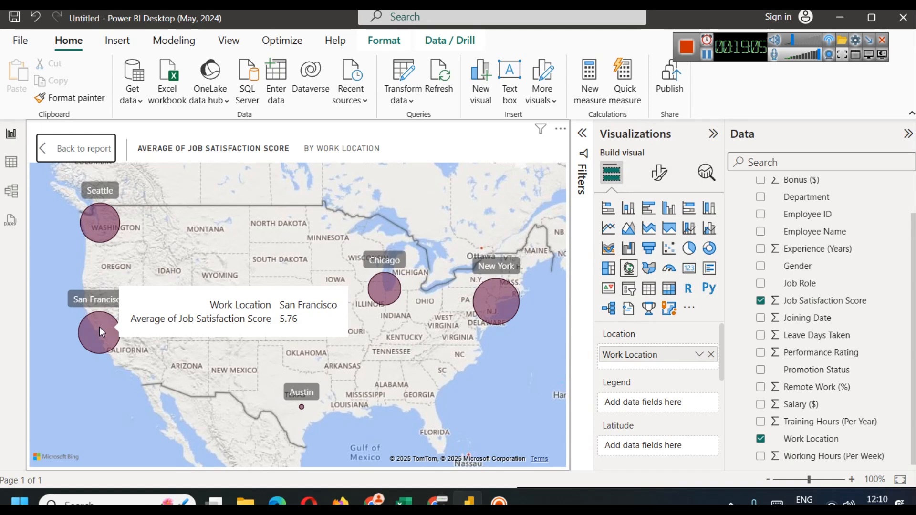
mouse_move(503, 305)
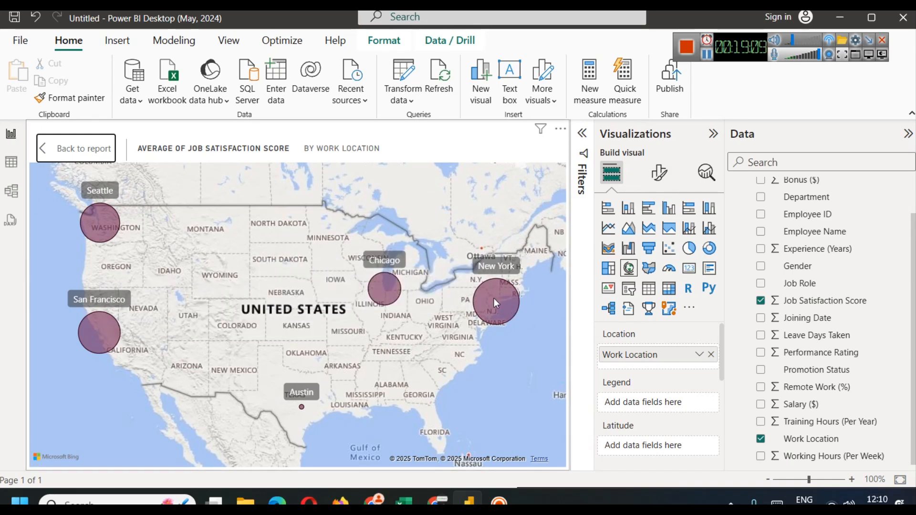
left_click(79, 148)
left_click(238, 318)
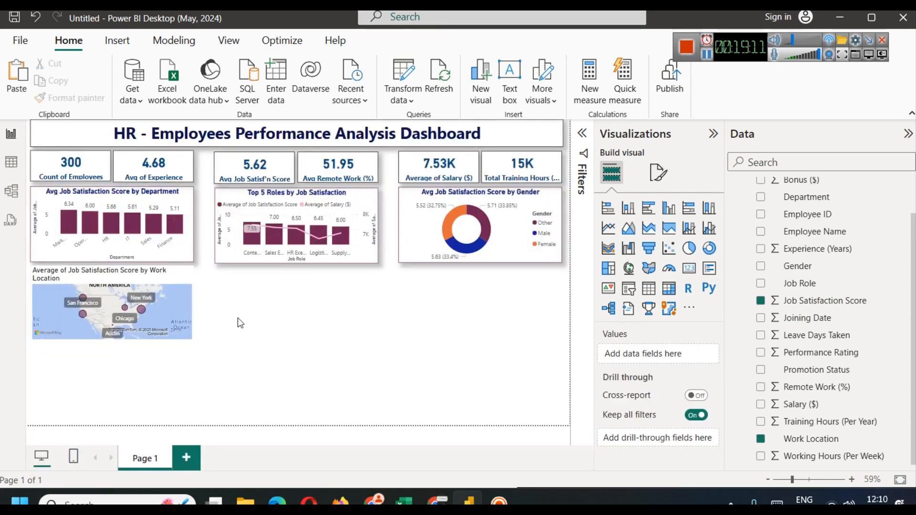
Step: Copy the department bar chart's title style onto the map with Format painter
left_click(168, 290)
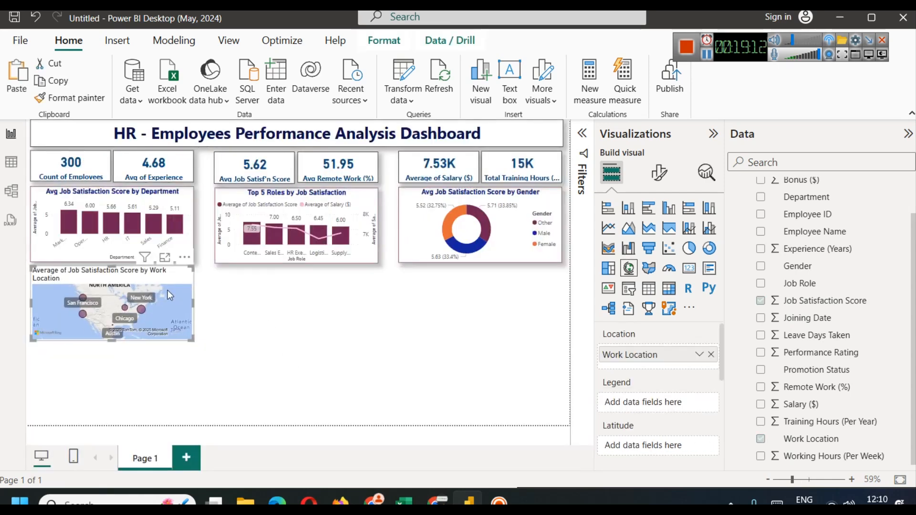
left_click(165, 202)
left_click(72, 98)
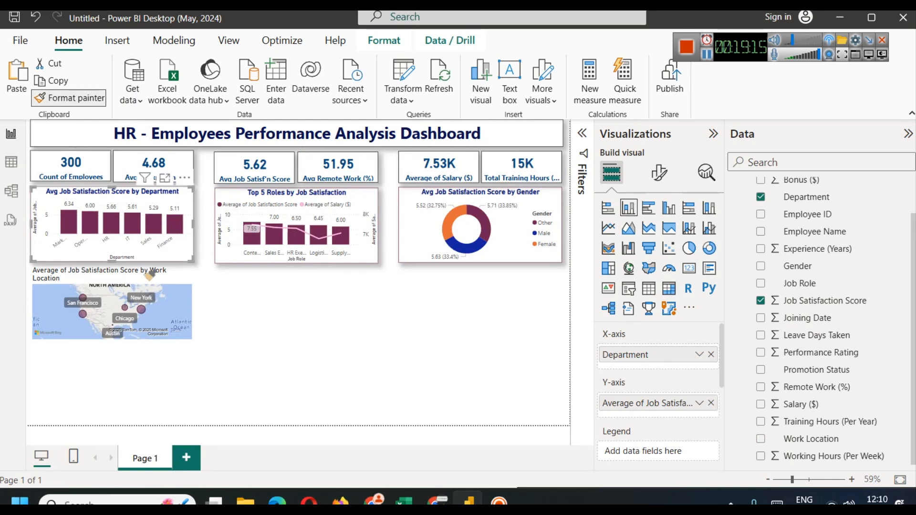
left_click(175, 272)
left_click(175, 272)
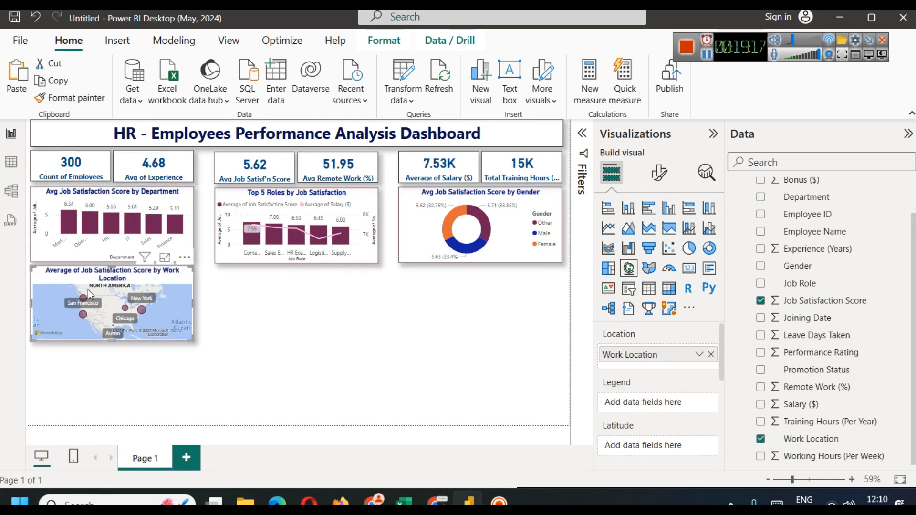
Step: Edit the map title to 'Avg Job Satisfaction Score by Work Location'
left_click(659, 173)
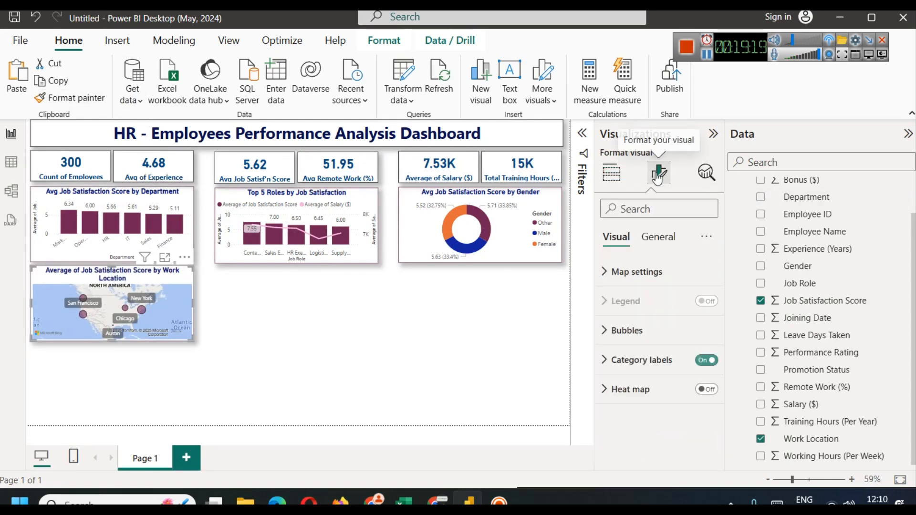
left_click(658, 237)
left_click(620, 301)
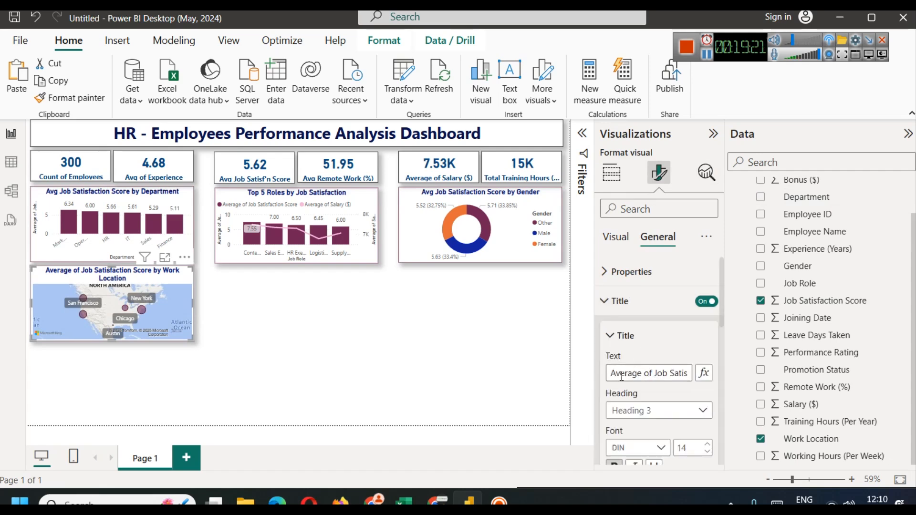
left_click_drag(626, 376, 647, 372)
type("g")
double_click(633, 373)
key("BackSpace")
key("Right")
key("Right")
key("Right")
key("Right")
key("Right")
key("Right")
key("Right")
key("Right")
key("Right")
key("Right")
key("Right")
key("Right")
key("Right")
key("Right")
key("Right")
key("Right")
key("Right")
key("Right")
key("Right")
key("Right")
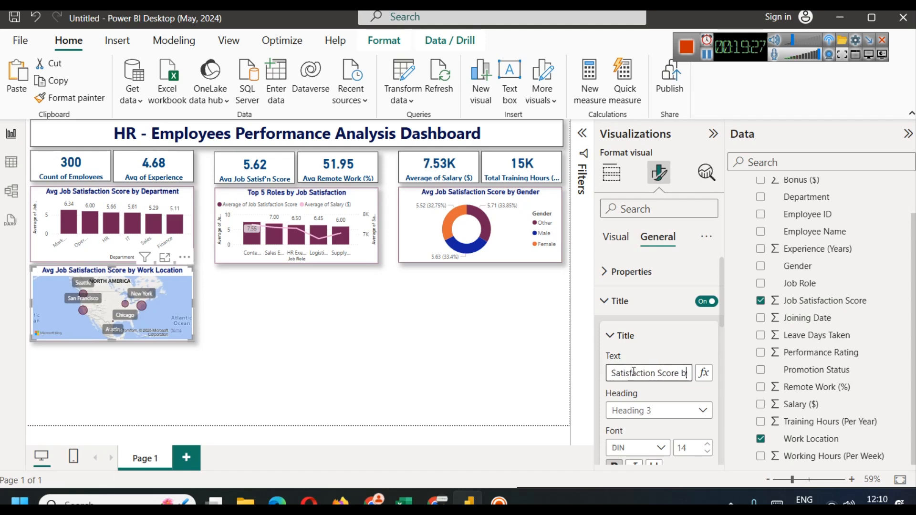
left_click(428, 391)
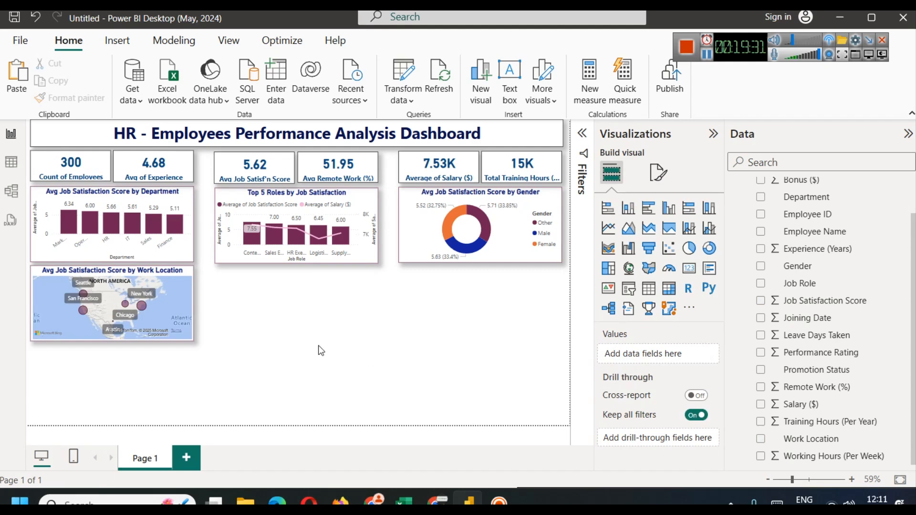
Step: Compare the bar chart's size and position with the map, then view the hrdata table
left_click(54, 341)
left_click(121, 191)
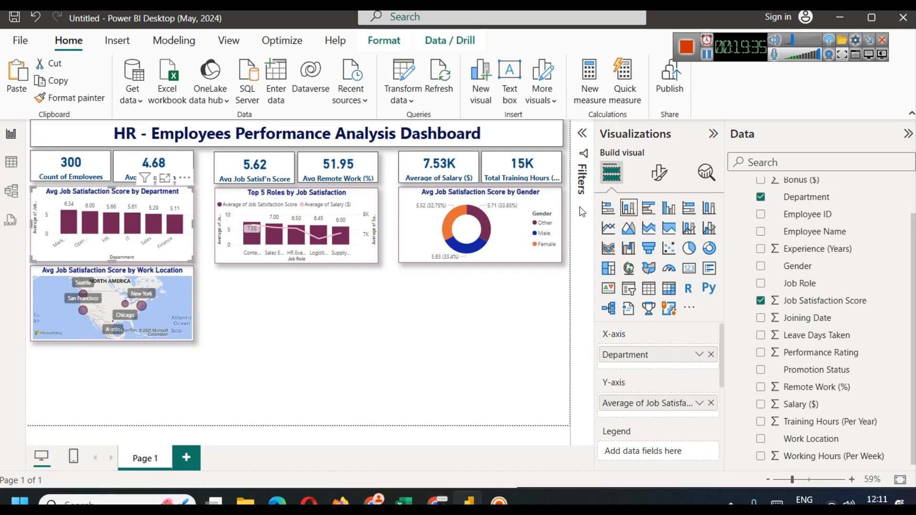
left_click(660, 173)
left_click(658, 236)
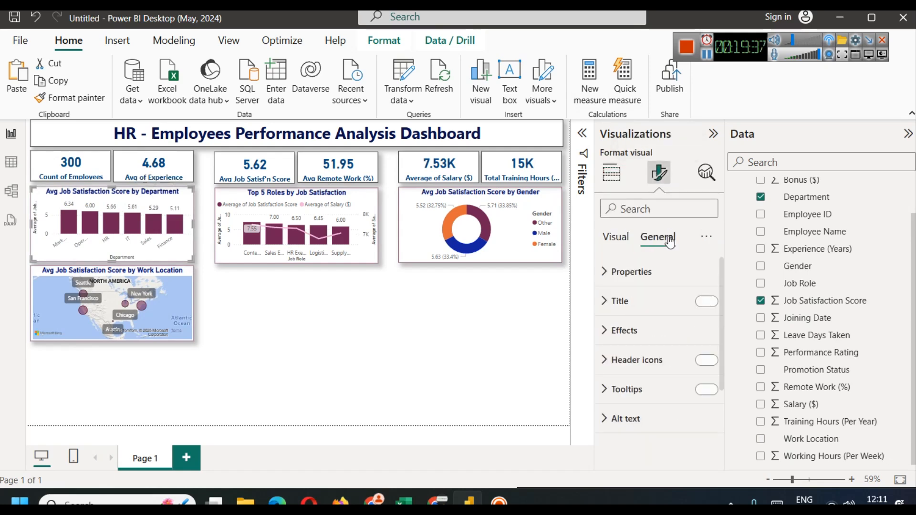
left_click(654, 272)
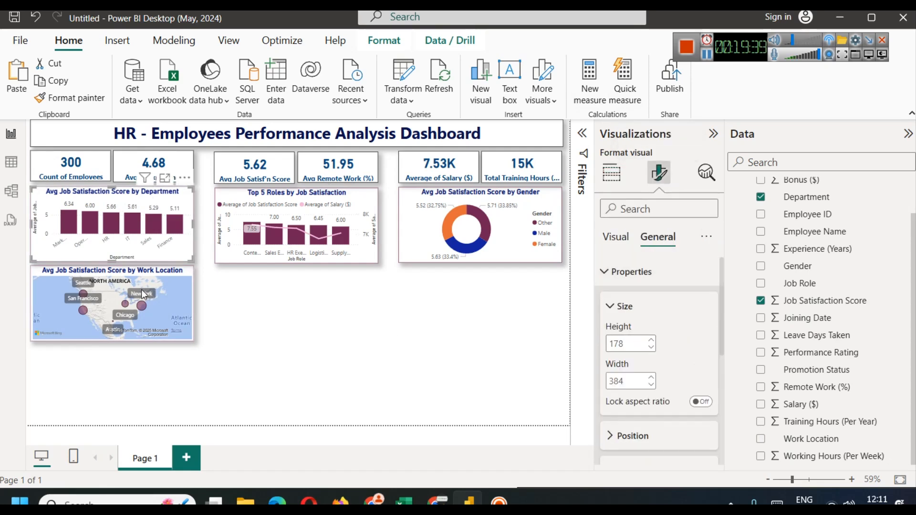
left_click(190, 278)
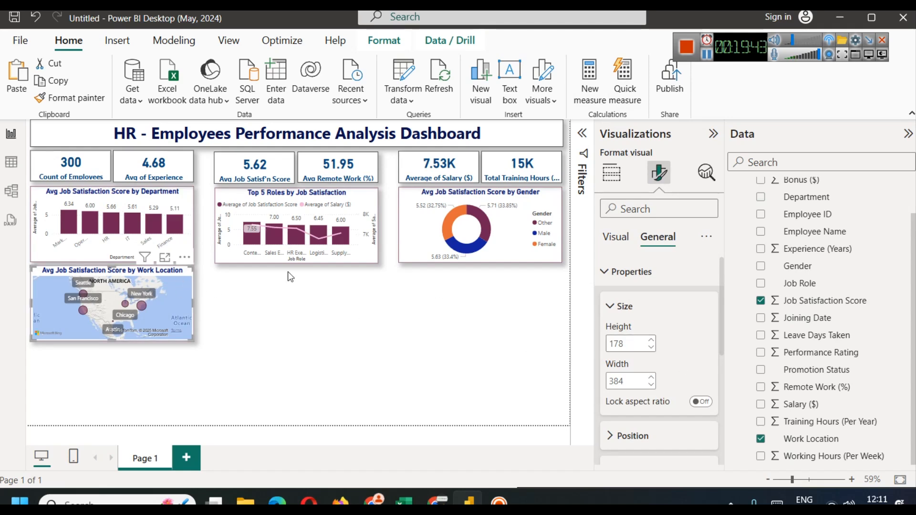
left_click(386, 319)
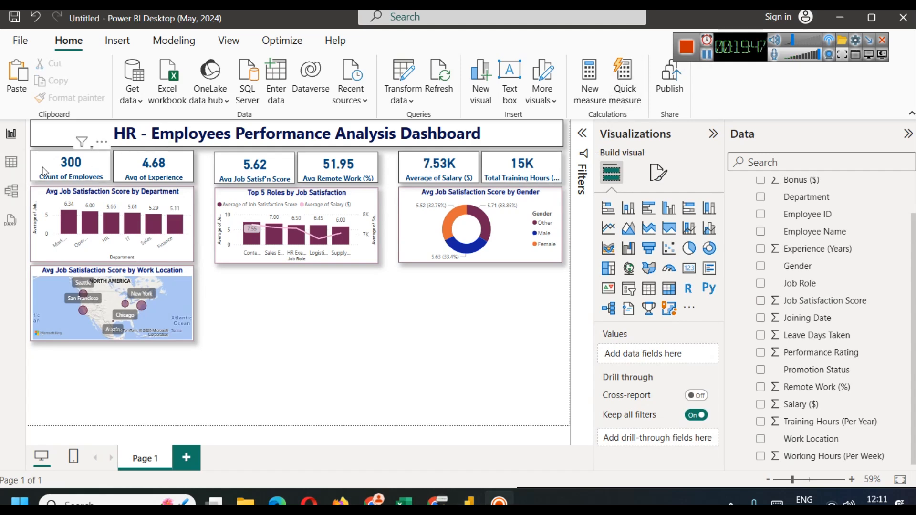
left_click(19, 168)
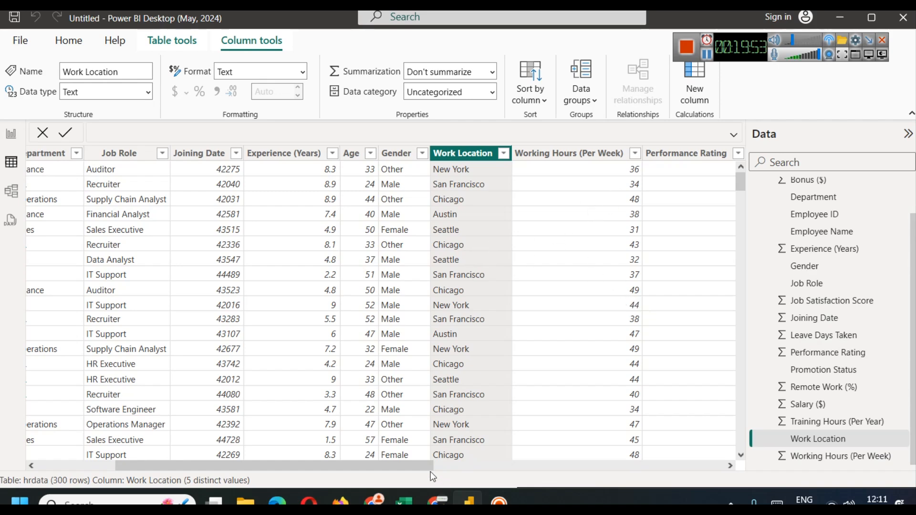
left_click_drag(425, 469, 322, 472)
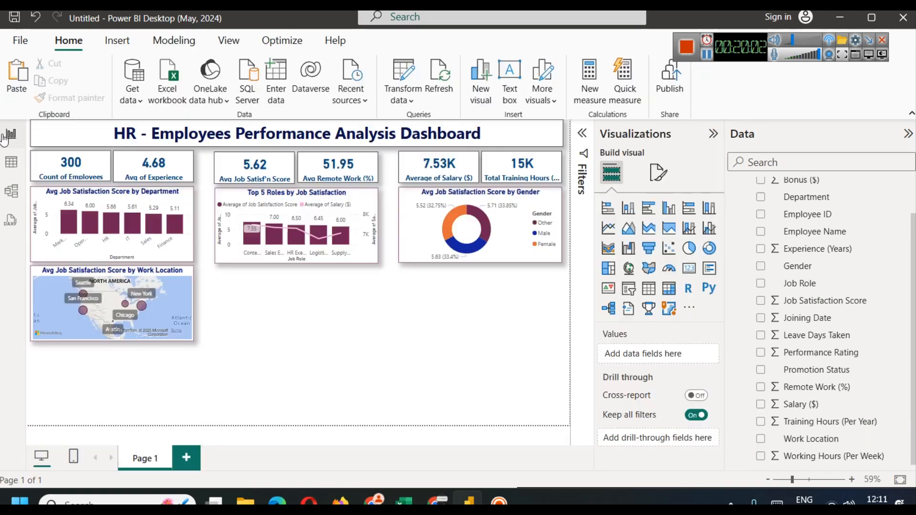
left_click(11, 133)
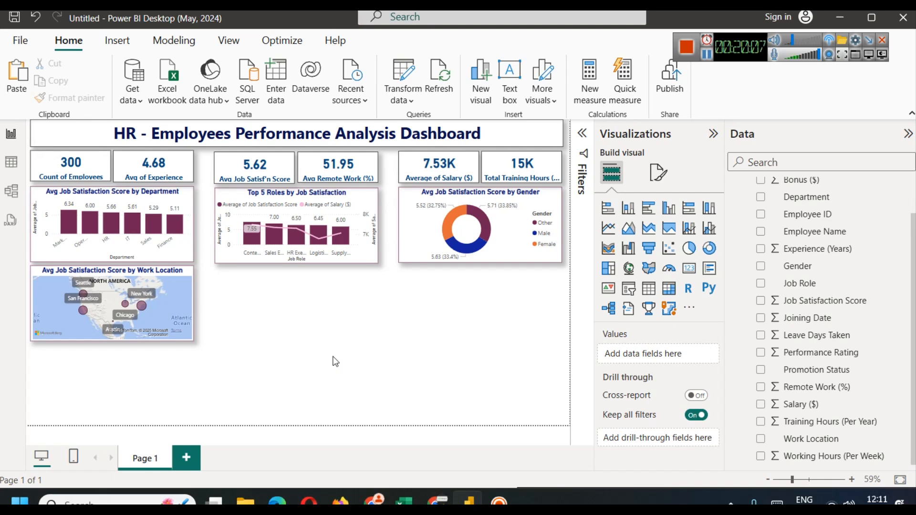
scroll(805, 358, "up", 2)
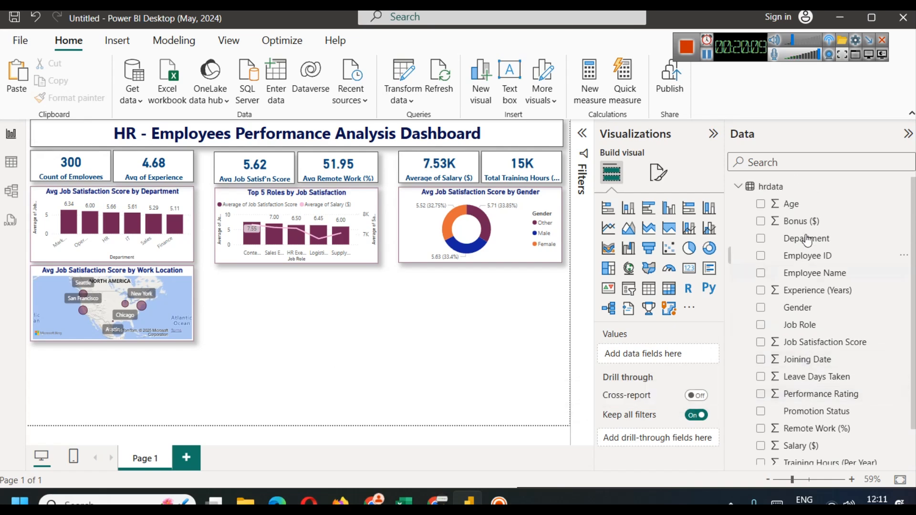
Step: Add a new stacked column chart and place it under the Top 5 Roles chart
left_click(628, 208)
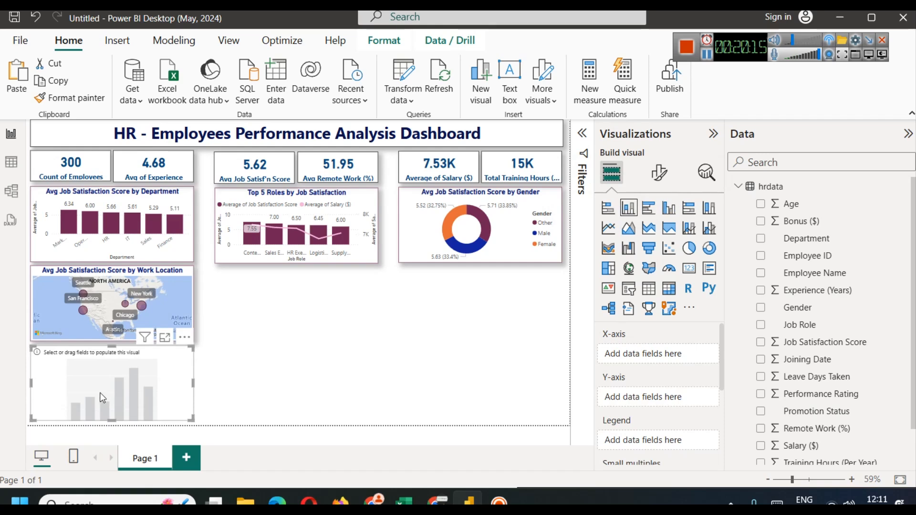
left_click(260, 380)
left_click_drag(116, 377, 305, 307)
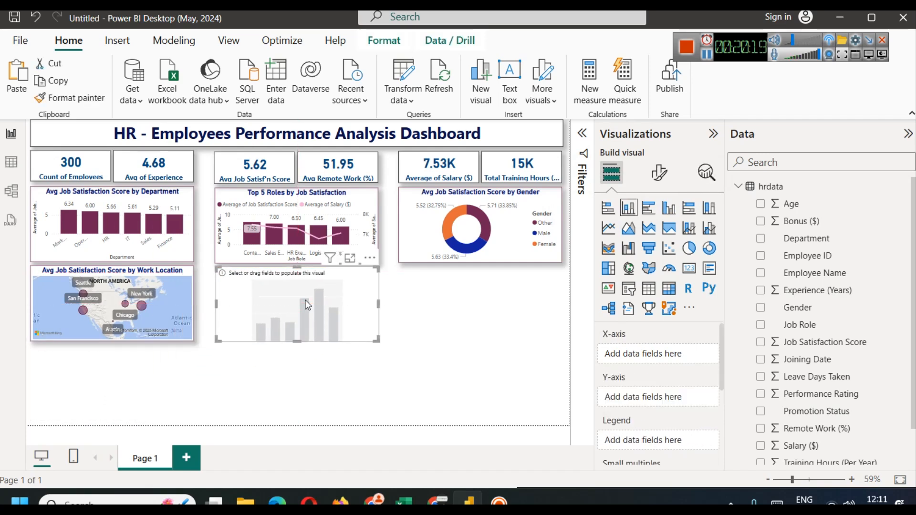
left_click(422, 339)
left_click(287, 315)
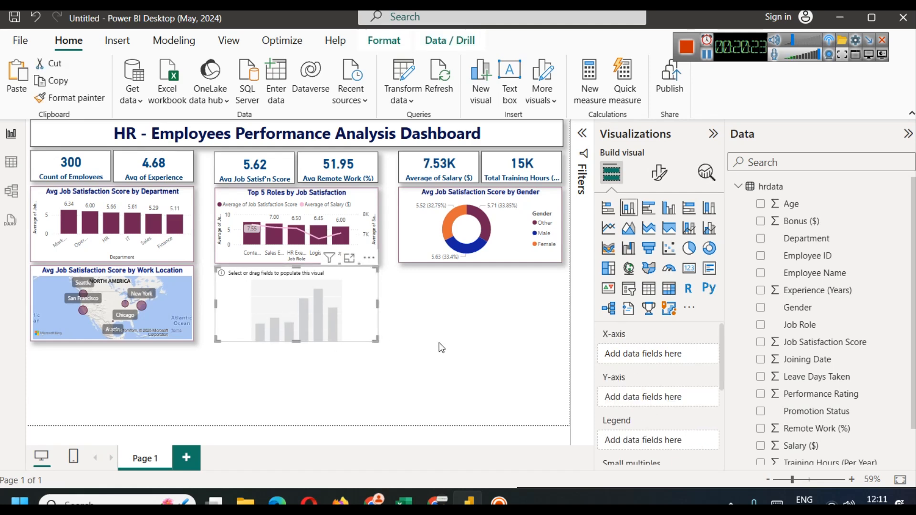
Step: Copy the Top 5 Roles chart's formatting onto the new chart and put Age on its x-axis
left_click(311, 219)
left_click(71, 99)
left_click(307, 291)
left_click(433, 374)
left_click(354, 314)
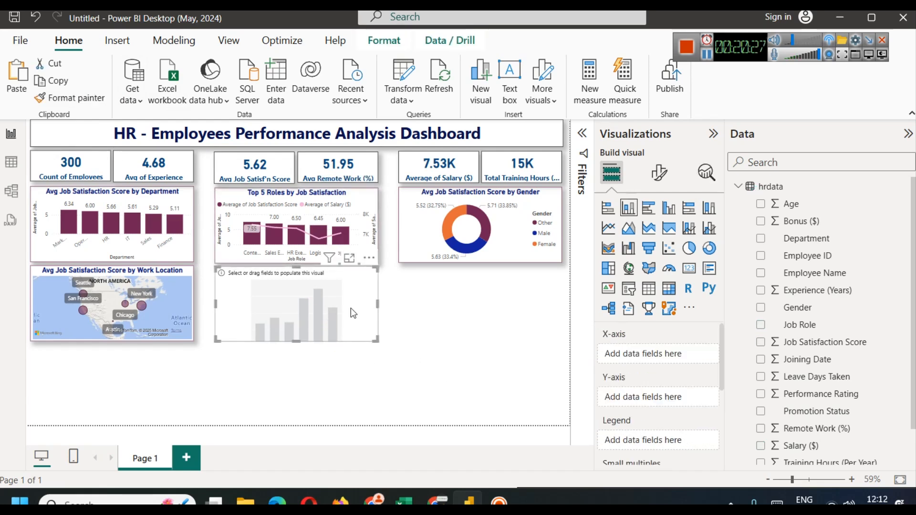
left_click_drag(831, 202, 651, 356)
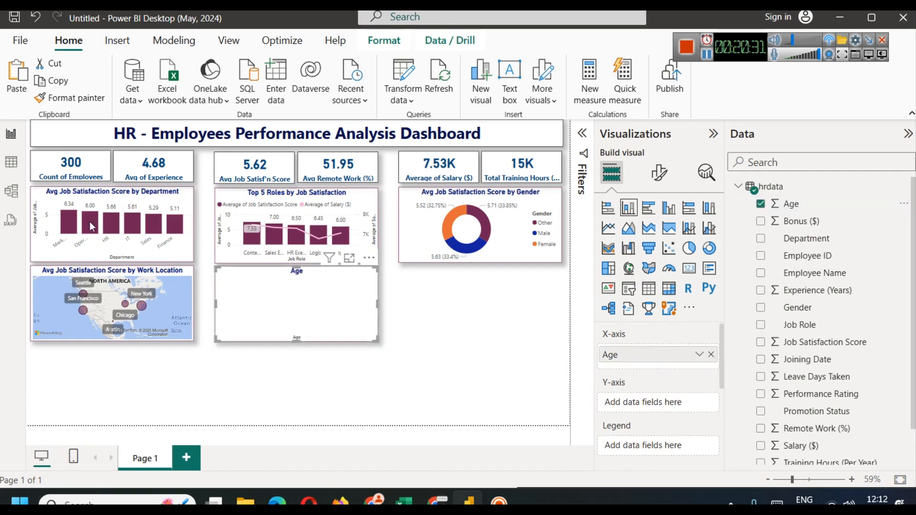
left_click(4, 162)
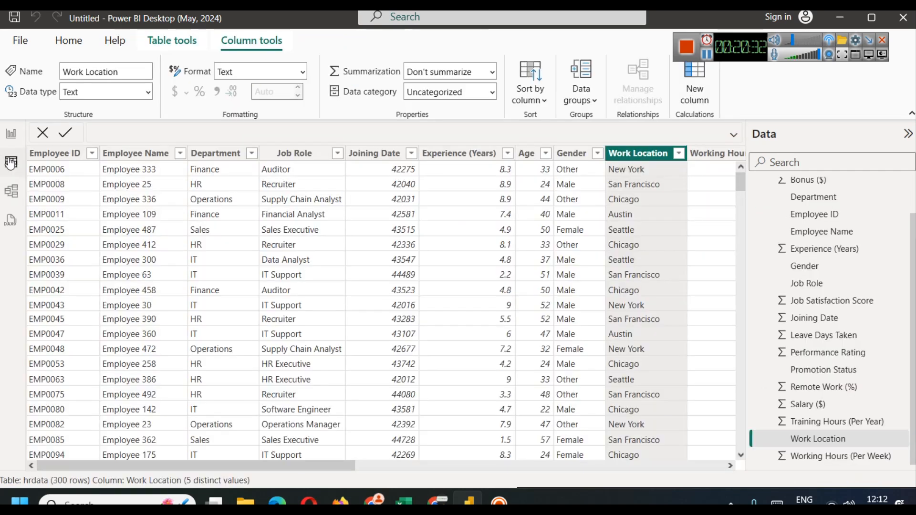
Step: Check the Age column values, then add Count of Employee ID to the Age chart's y-axis
left_click(546, 154)
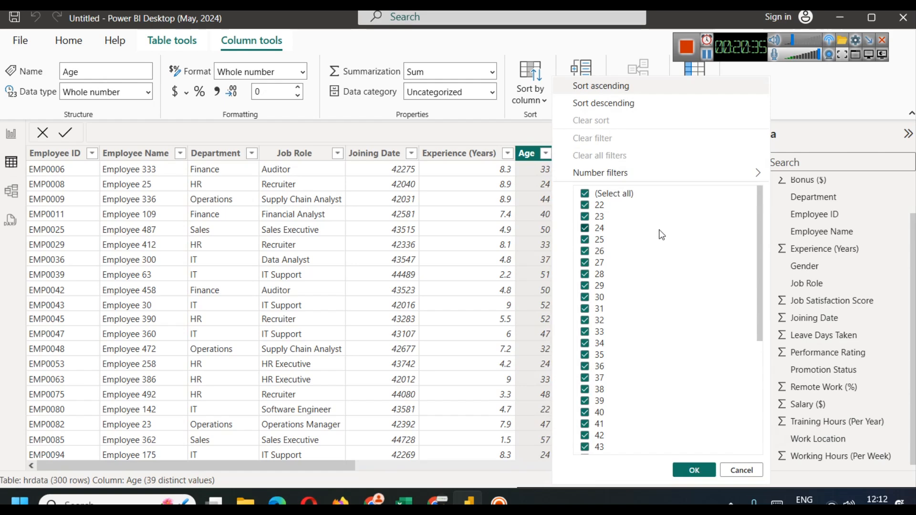
left_click_drag(759, 211, 739, 150)
left_click(11, 134)
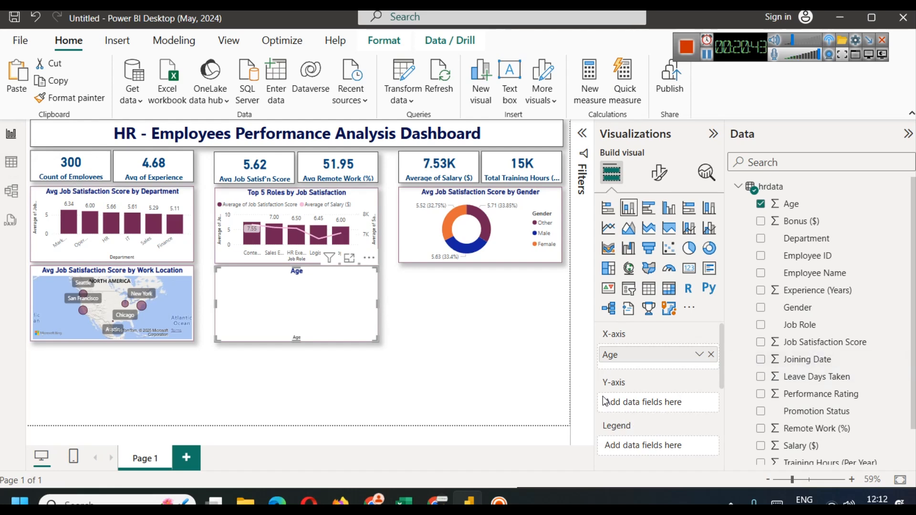
scroll(849, 355, "down", 1)
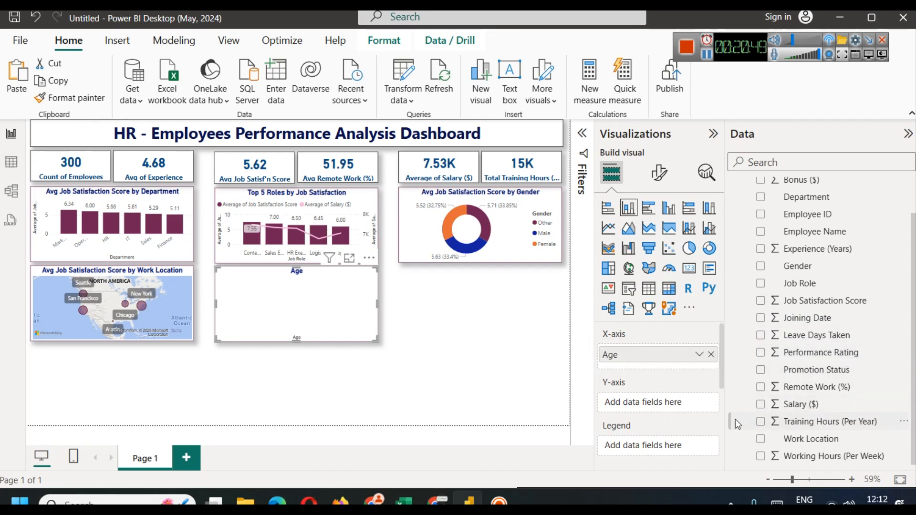
scroll(824, 405, "up", 2)
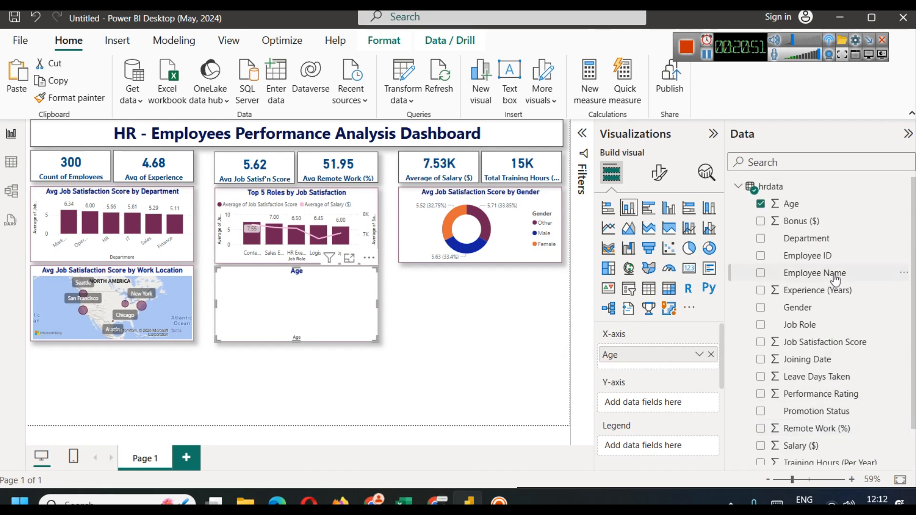
left_click_drag(829, 261, 625, 396)
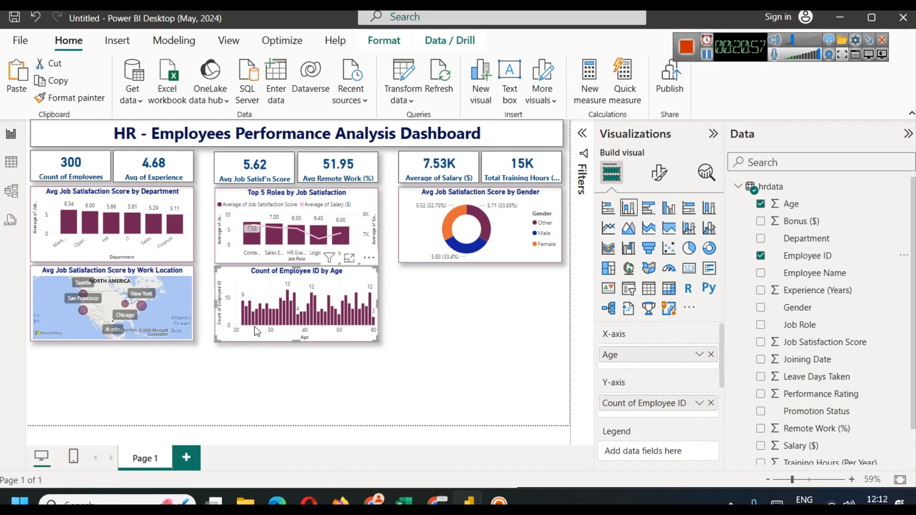
left_click(351, 259)
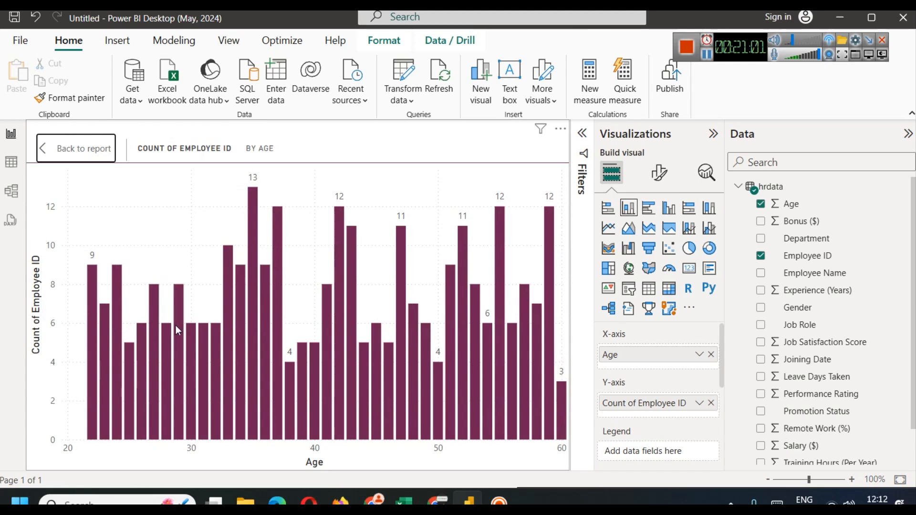
mouse_move(254, 193)
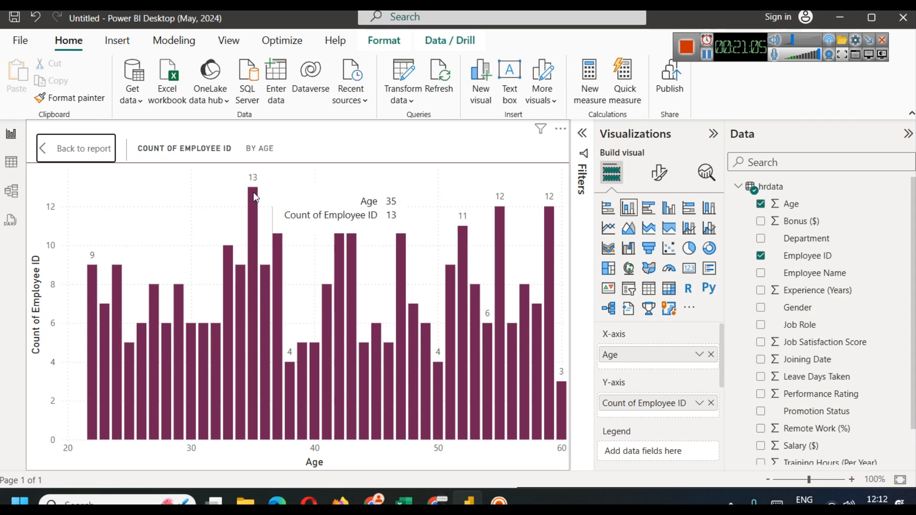
left_click(81, 148)
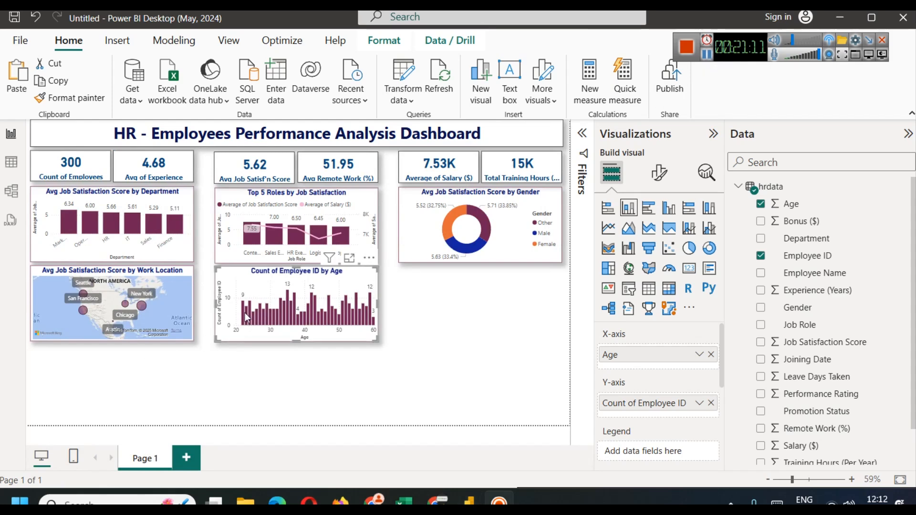
mouse_move(245, 325)
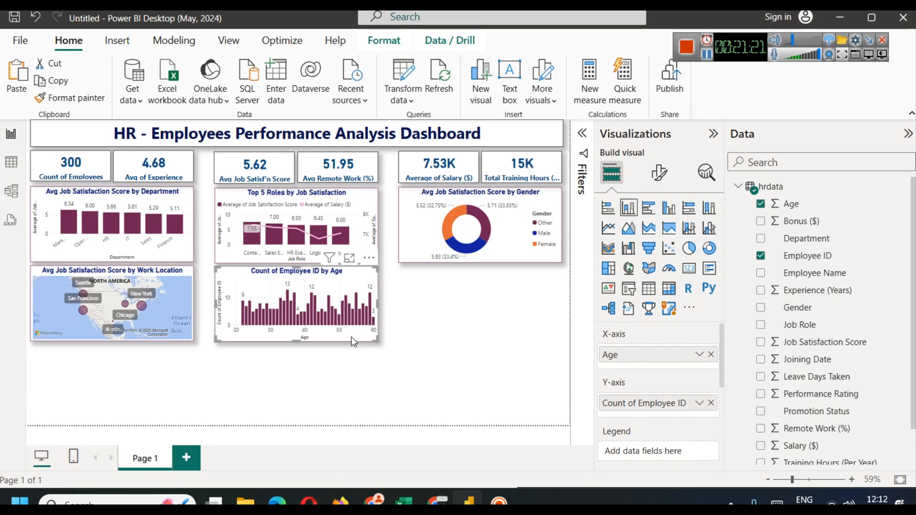
Step: Create an Age (bins) group with bin size 5 and remove Age from the chart's x-axis
left_click(902, 206)
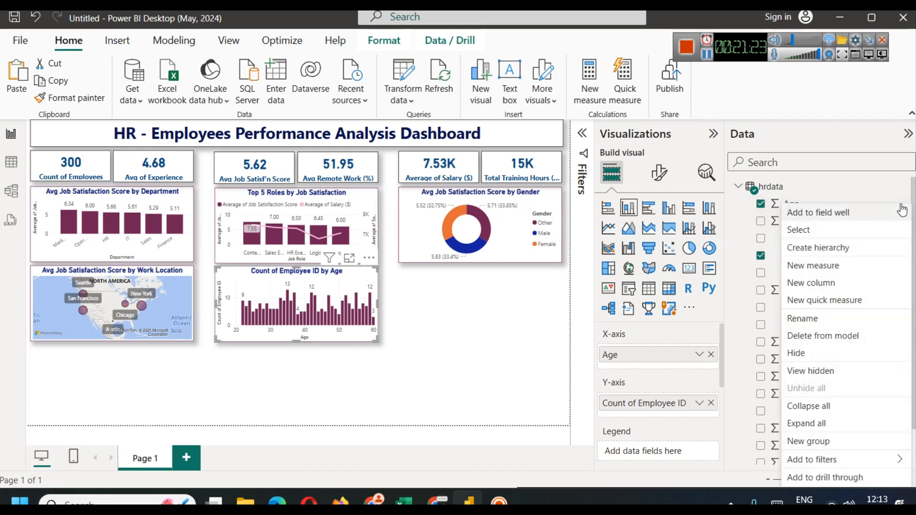
left_click(823, 447)
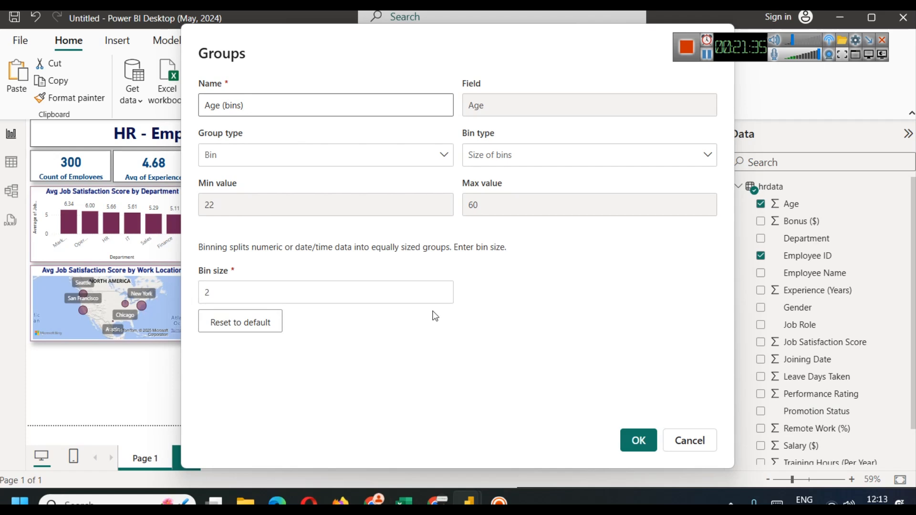
left_click(442, 289)
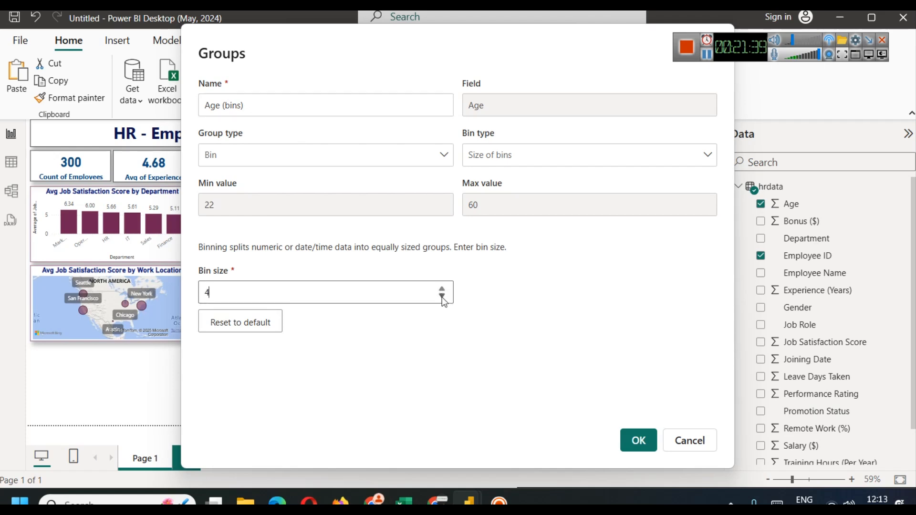
left_click(442, 289)
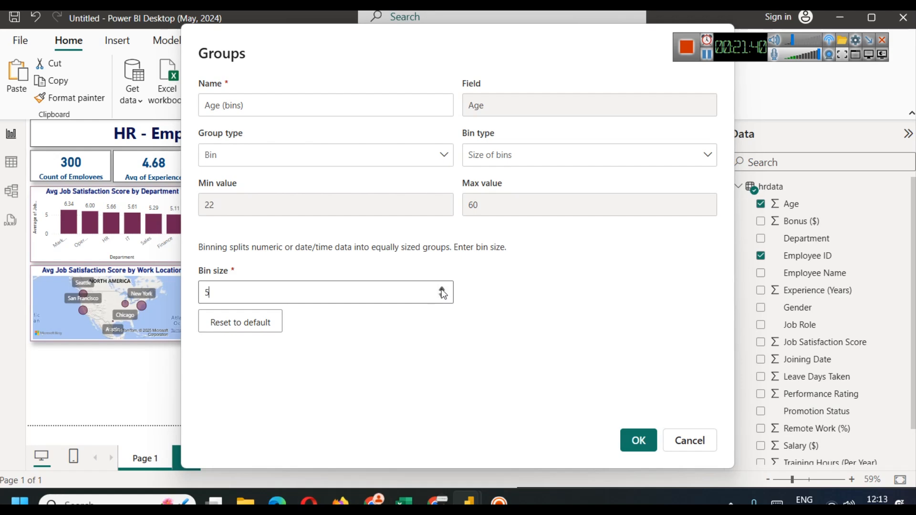
left_click(648, 446)
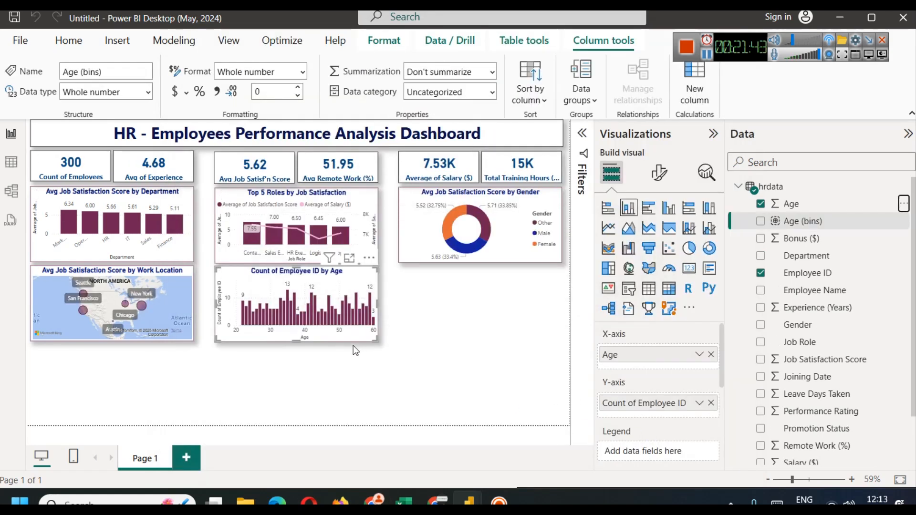
left_click(710, 355)
Step: Put Age (bins) on the age chart's x-axis and stack the columns by Gender
left_click_drag(804, 221, 666, 362)
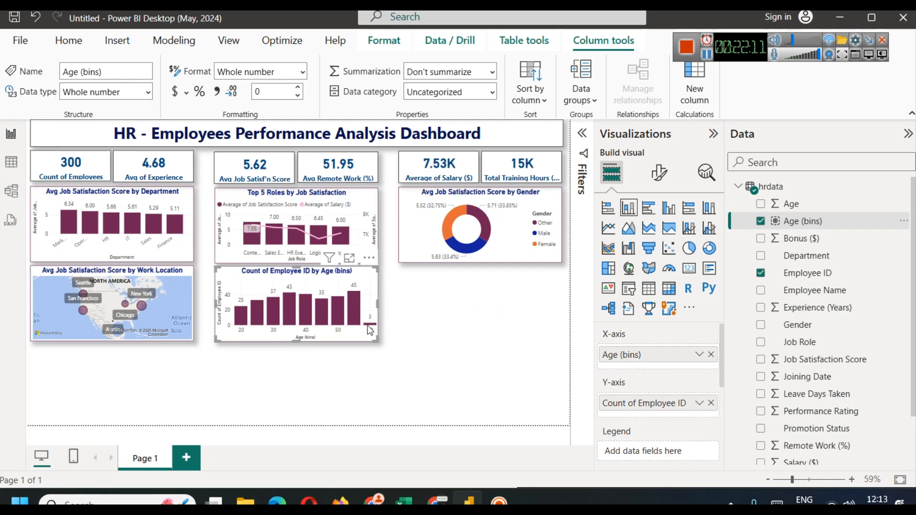
mouse_move(370, 329)
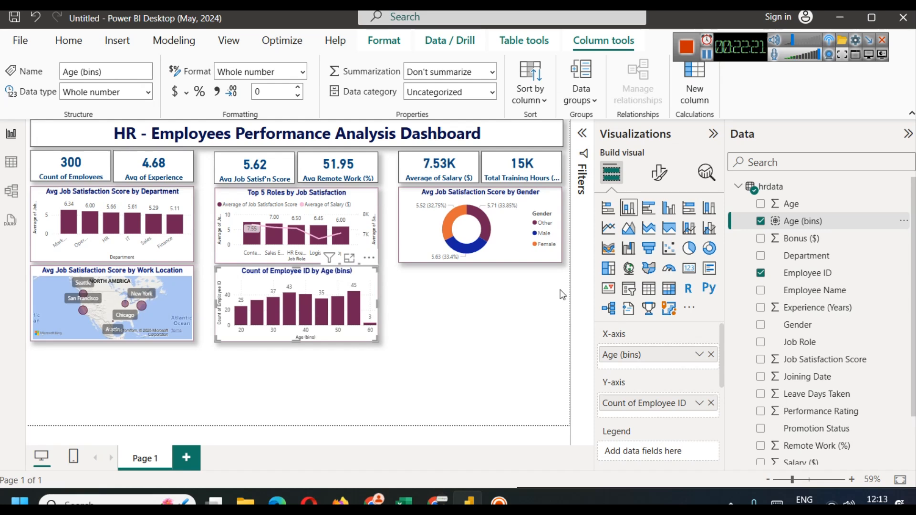
left_click(706, 57)
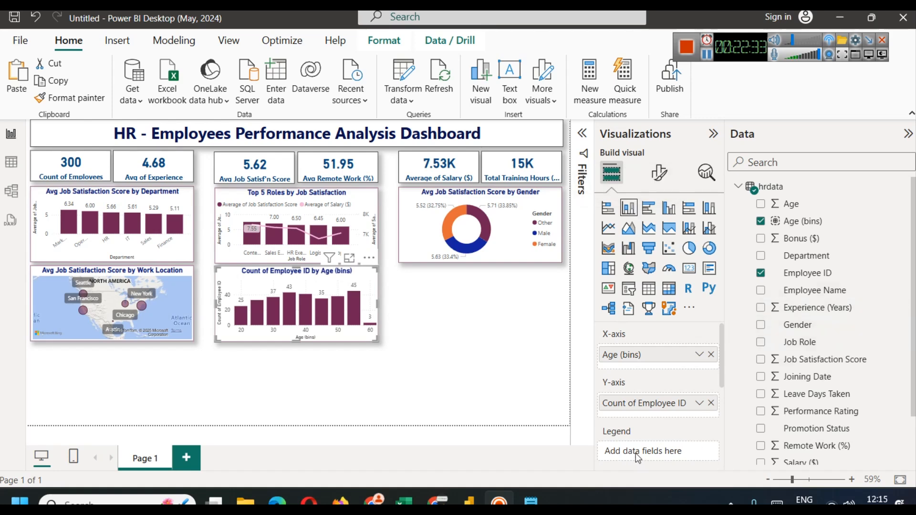
left_click_drag(819, 334, 639, 449)
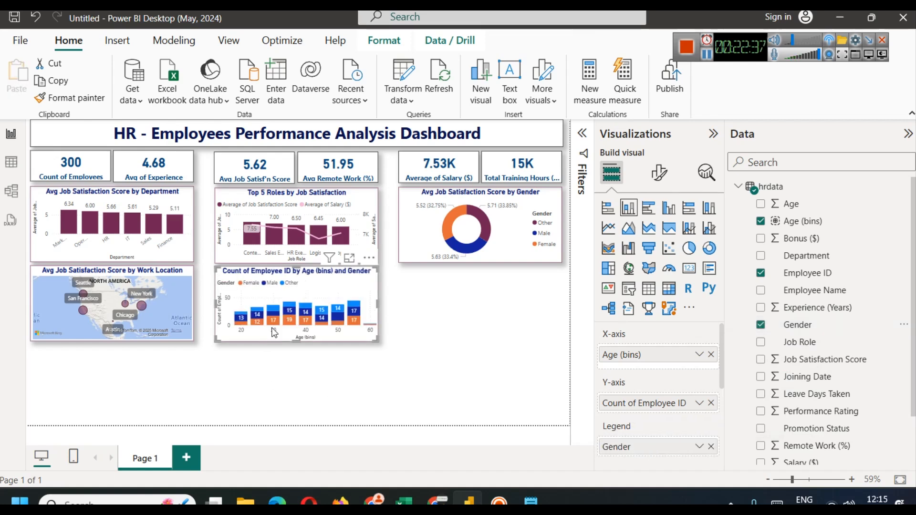
left_click(350, 258)
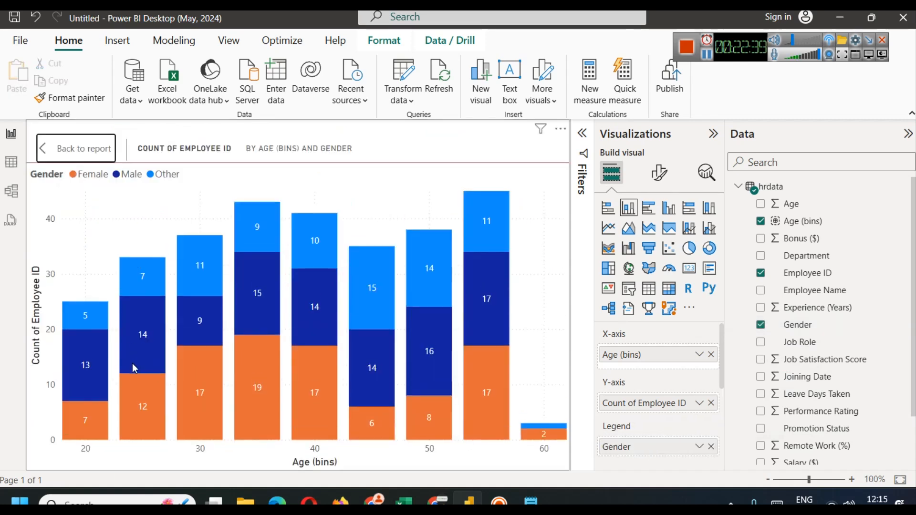
mouse_move(434, 261)
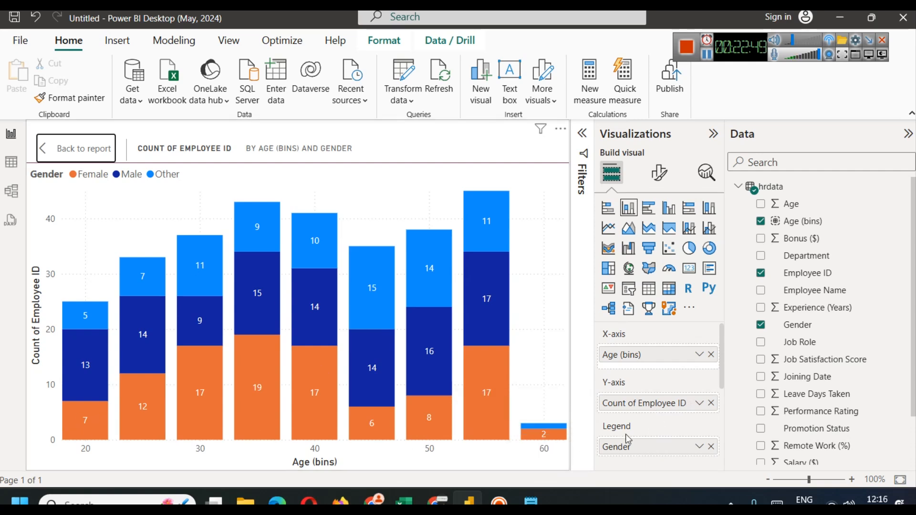
left_click(711, 447)
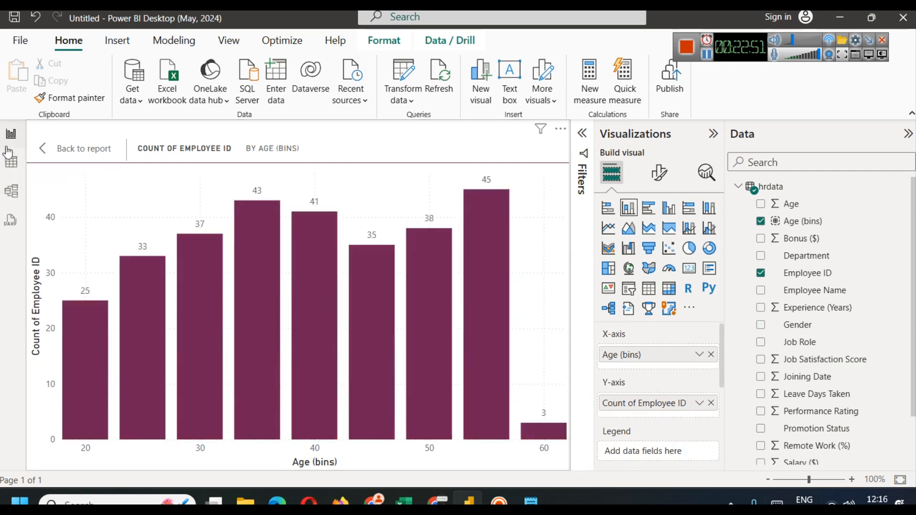
left_click(61, 148)
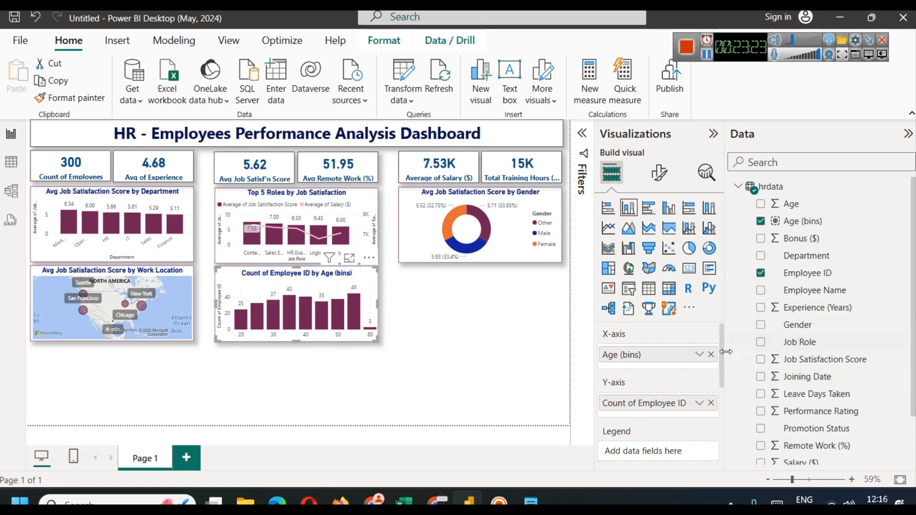
left_click_drag(723, 336, 725, 354)
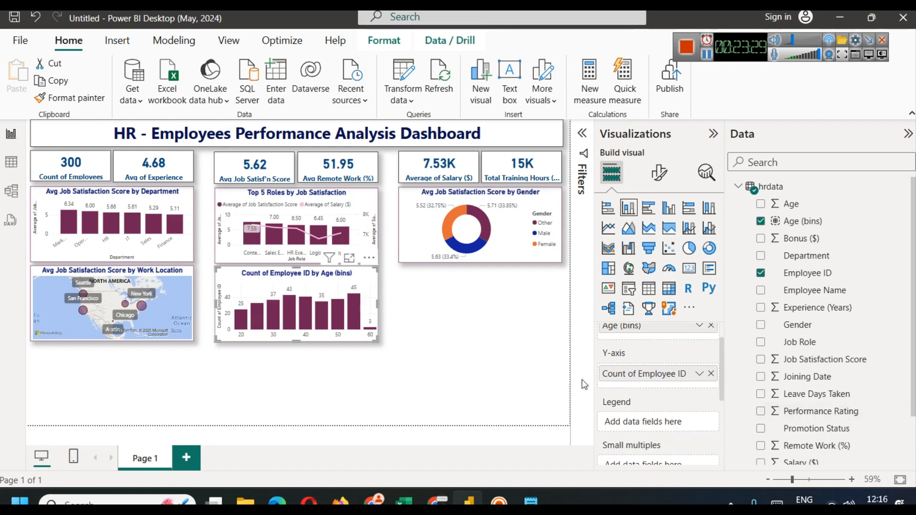
Step: Check the distinct Job Satisfaction Score values in the hrdata table view
left_click(11, 162)
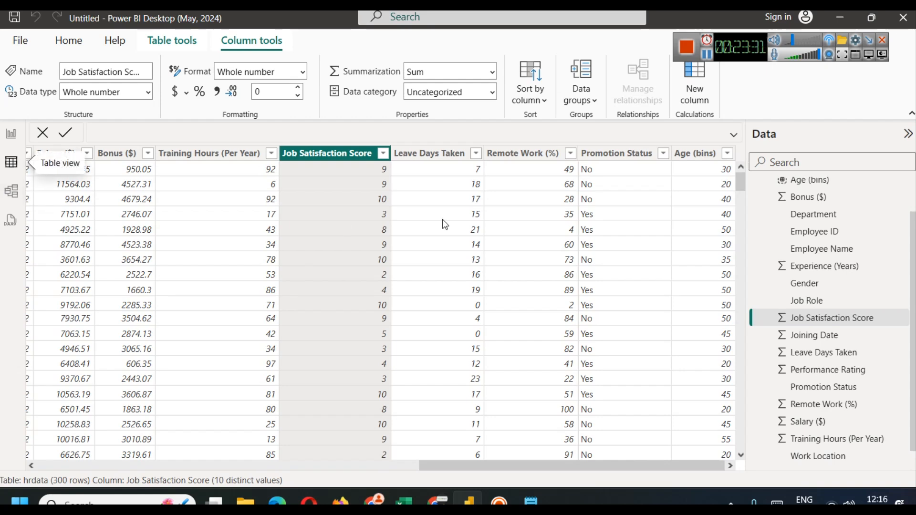
left_click(383, 154)
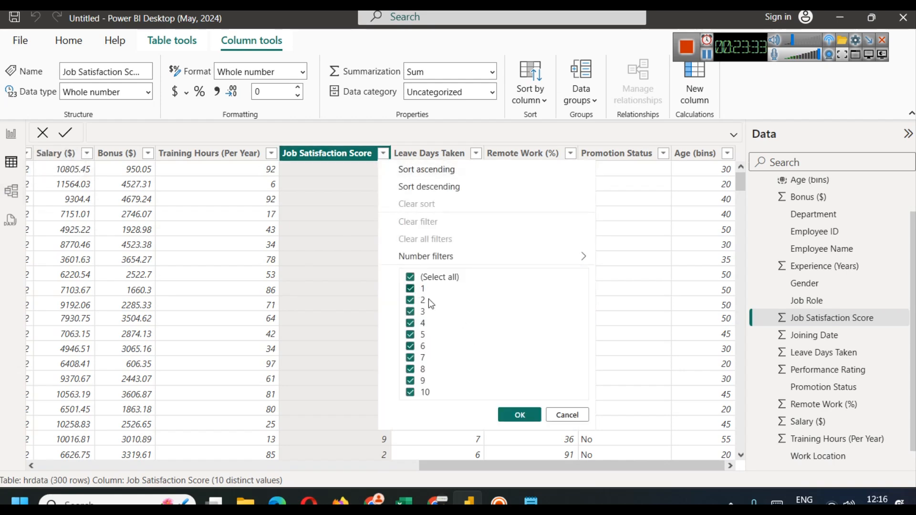
left_click(541, 414)
left_click(11, 134)
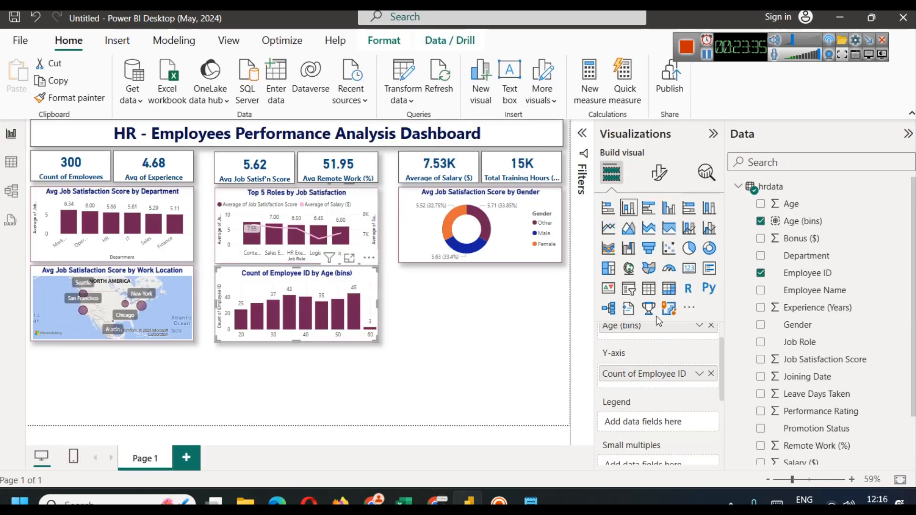
Step: Try Job Satisfaction Score as the age chart's legend, inspect it enlarged, then remove it
left_click_drag(830, 361, 646, 422)
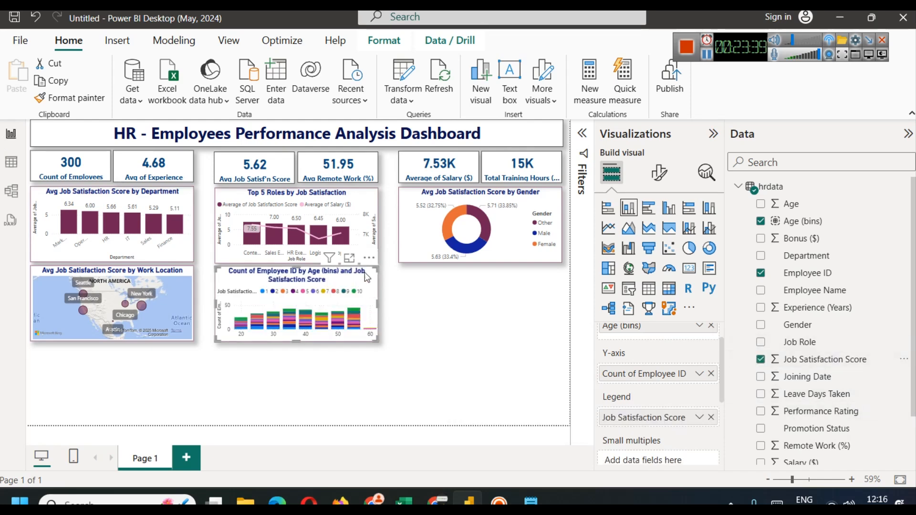
left_click(350, 259)
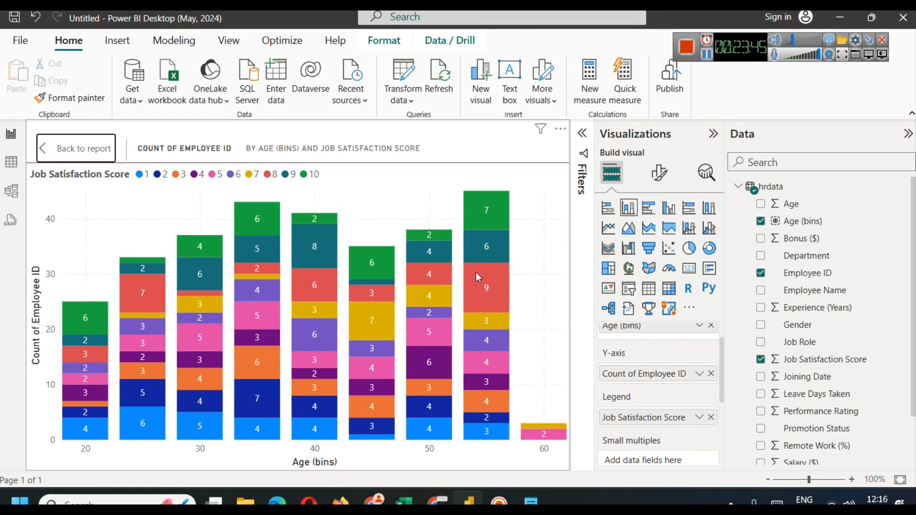
mouse_move(479, 213)
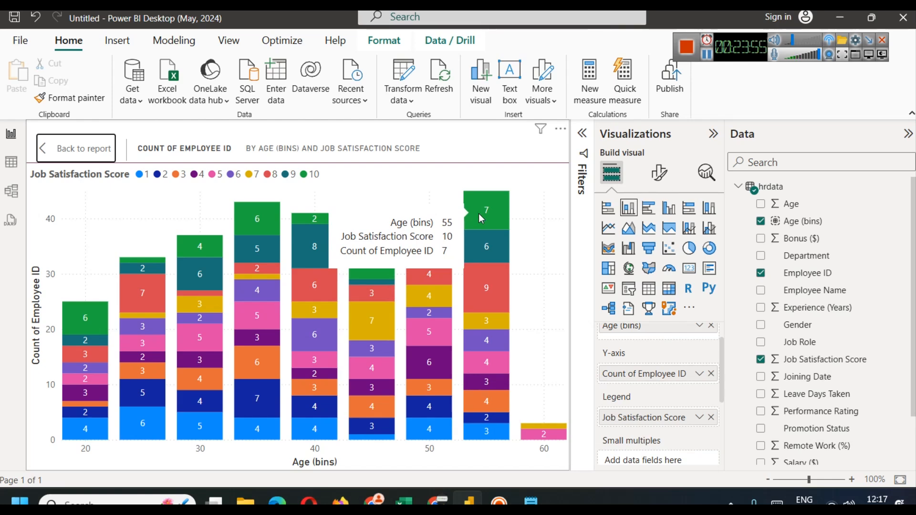
left_click(58, 156)
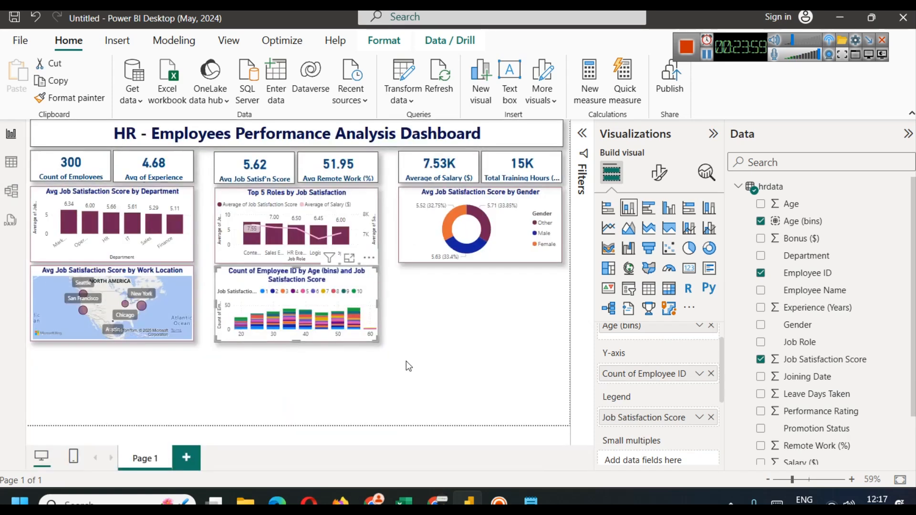
left_click(711, 417)
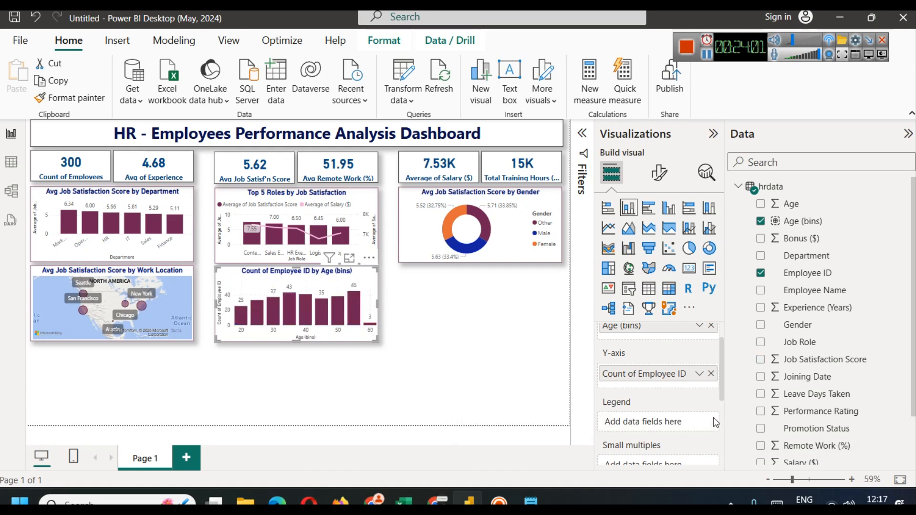
Step: Review the Satisfaction Category SWITCH formula saved in Notepad
left_click(542, 491)
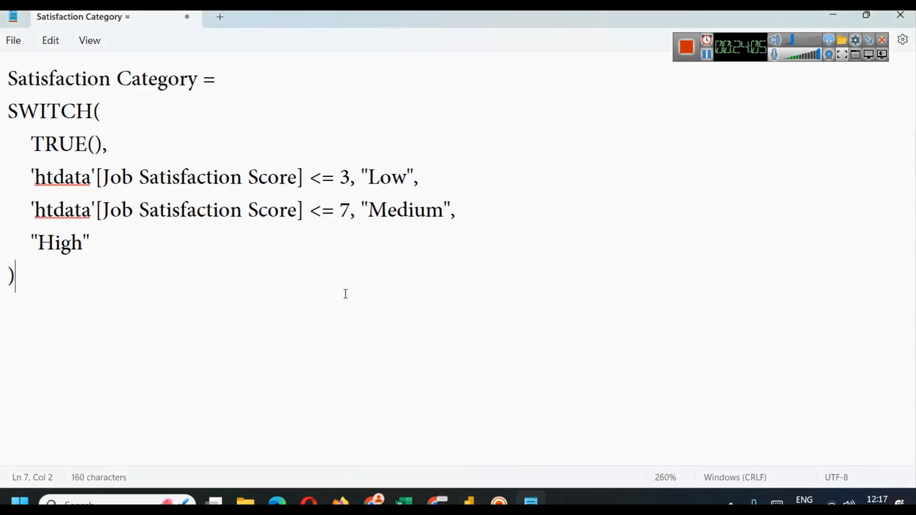
scroll(346, 294, "up", 3)
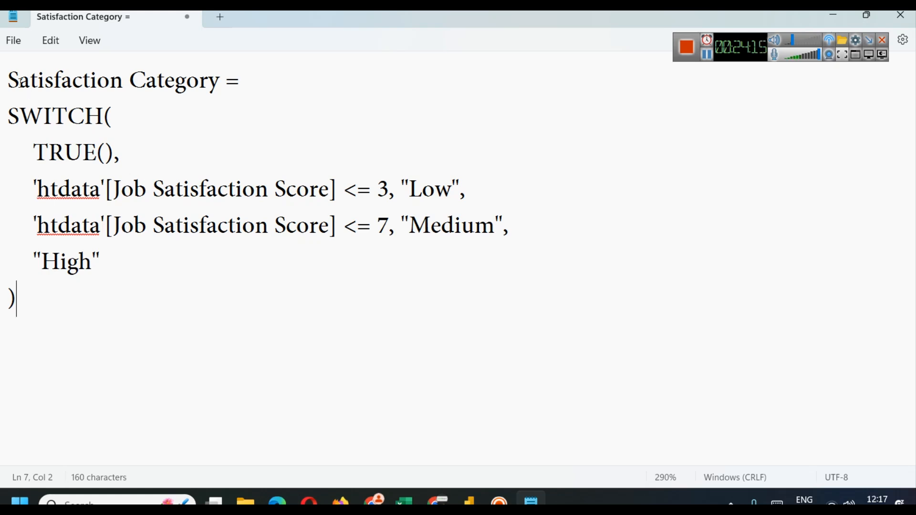
left_click_drag(10, 76, 217, 79)
left_click(235, 136)
double_click(69, 115)
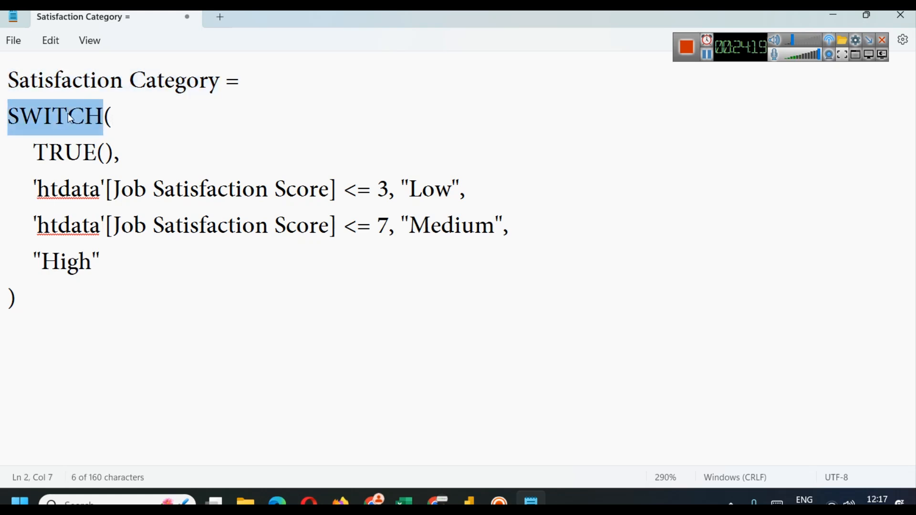
left_click(137, 121)
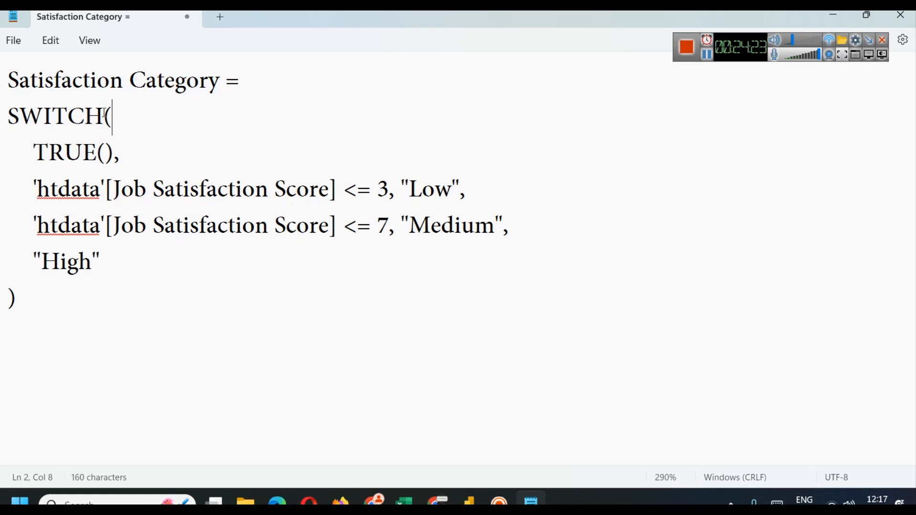
left_click_drag(49, 152, 104, 158)
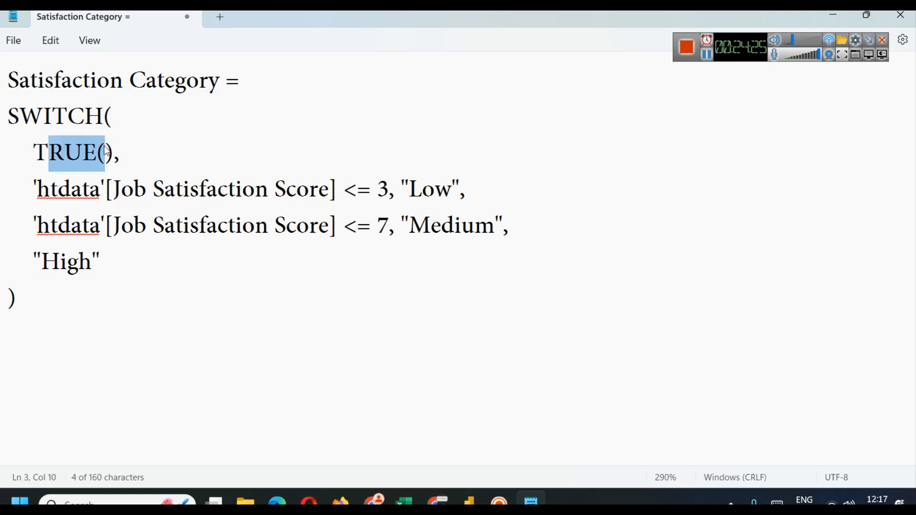
left_click(113, 154)
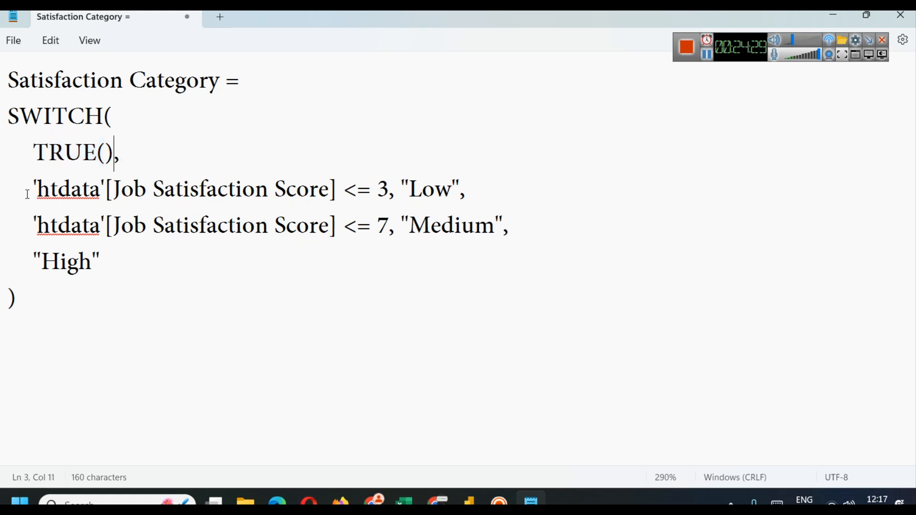
Step: Fix both 'htdata' references to 'hrdata' and select the whole formula for copying
left_click_drag(50, 191, 61, 192)
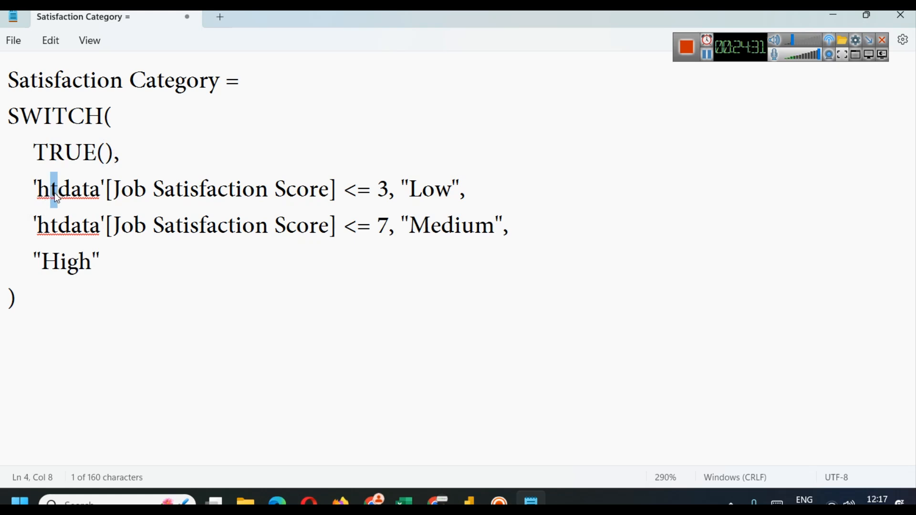
type("r")
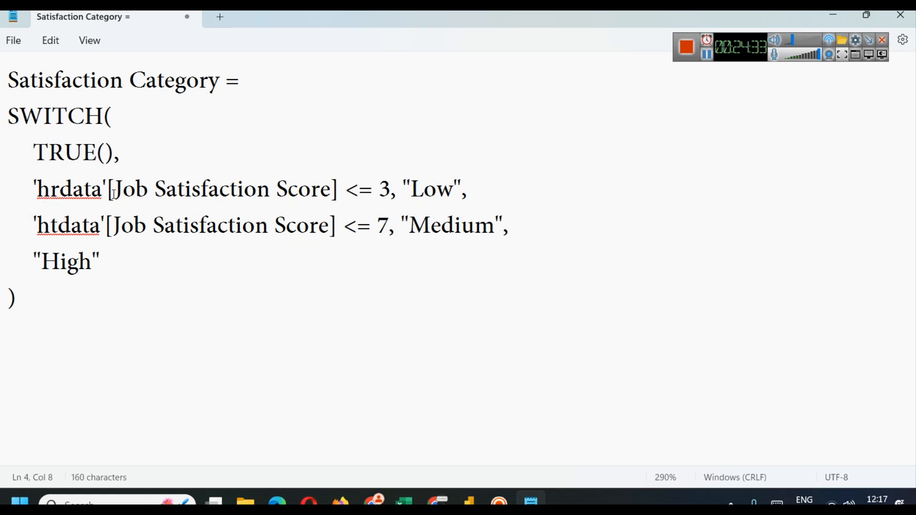
left_click(352, 192)
left_click(62, 228)
key("shift+Left")
type("r")
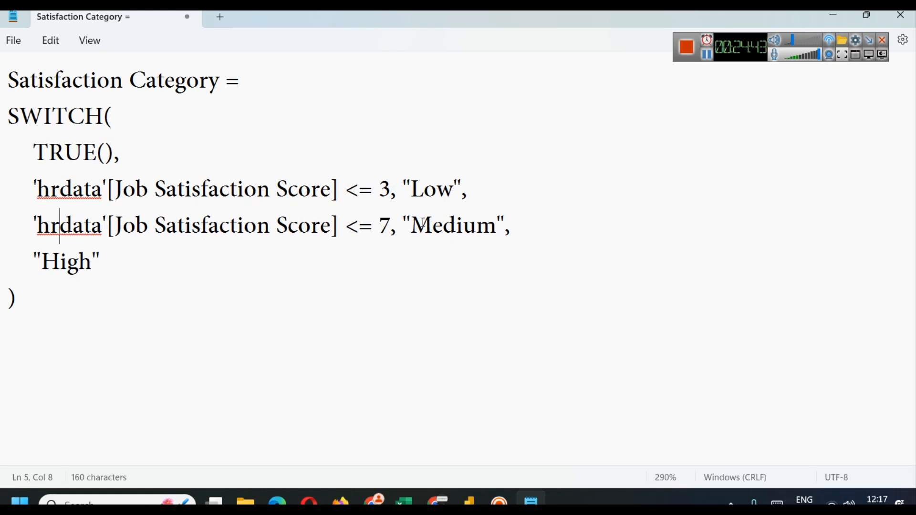
double_click(453, 224)
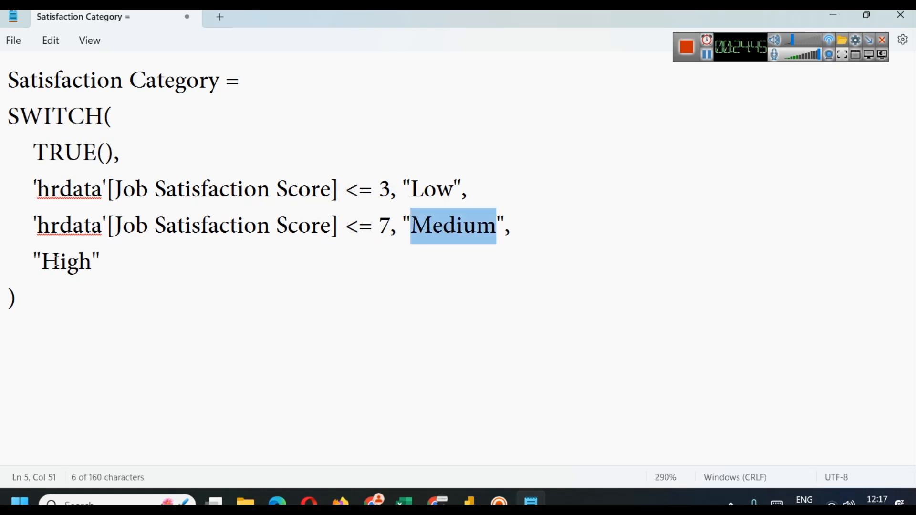
double_click(59, 265)
key("ctrl+a")
key("ctrl+c")
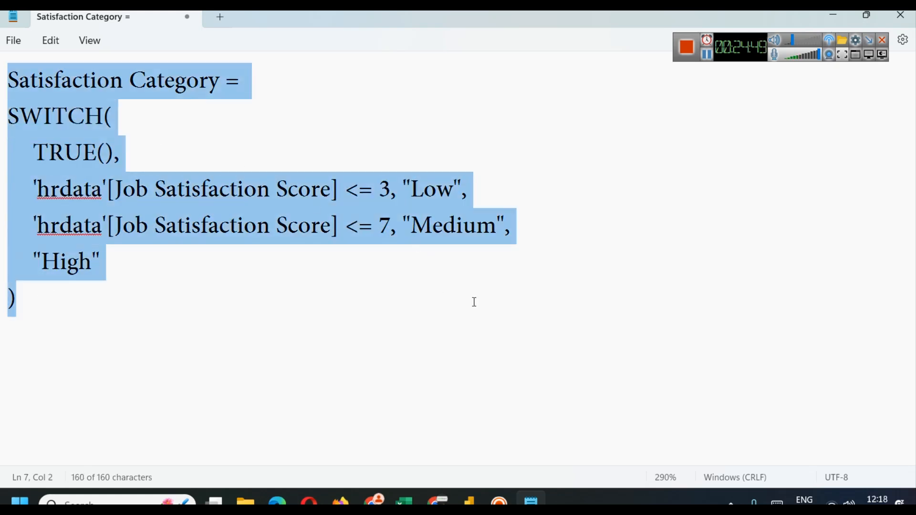
mouse_move(476, 492)
left_click(473, 437)
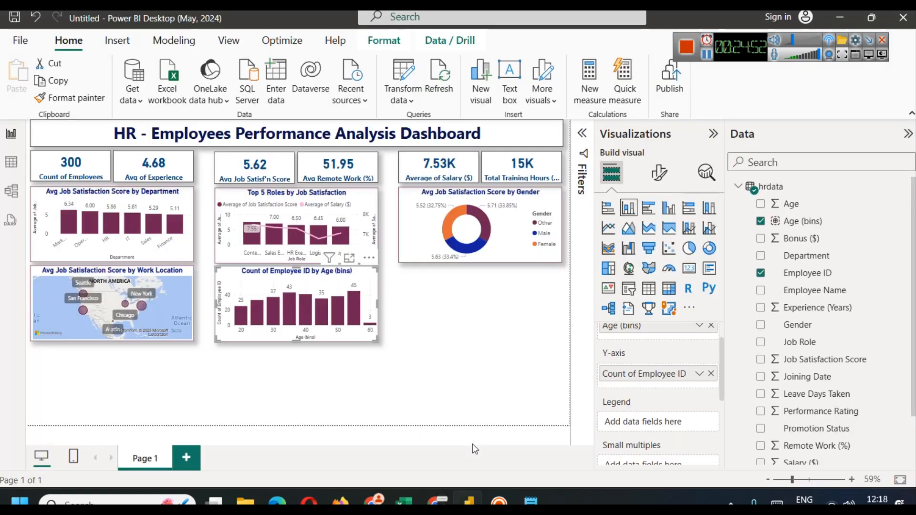
Step: Add a calculated Satisfaction Category column to hrdata by pasting the SWITCH formula
left_click(472, 379)
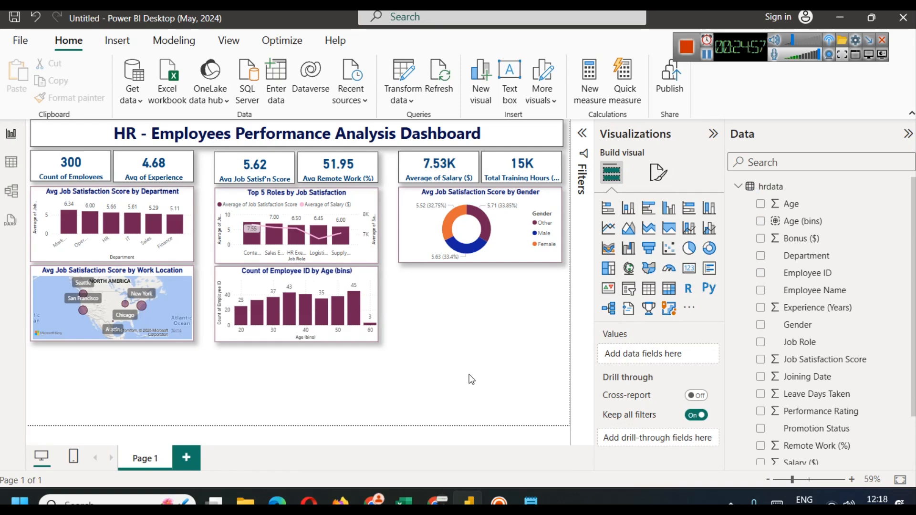
left_click(174, 42)
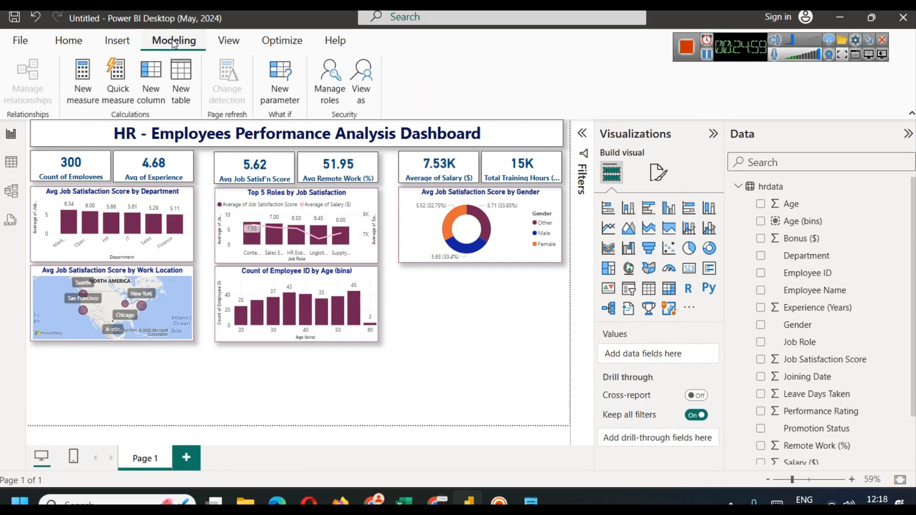
left_click(151, 91)
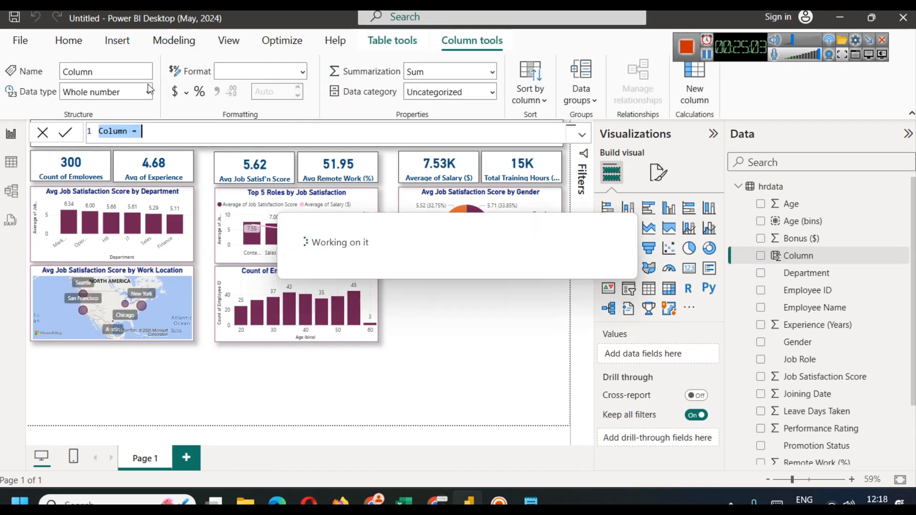
key("ctrl+v")
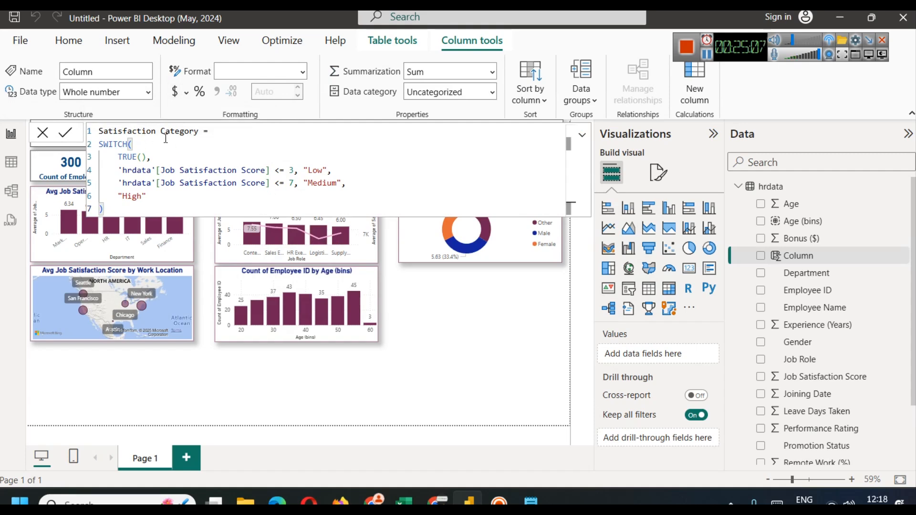
left_click(66, 134)
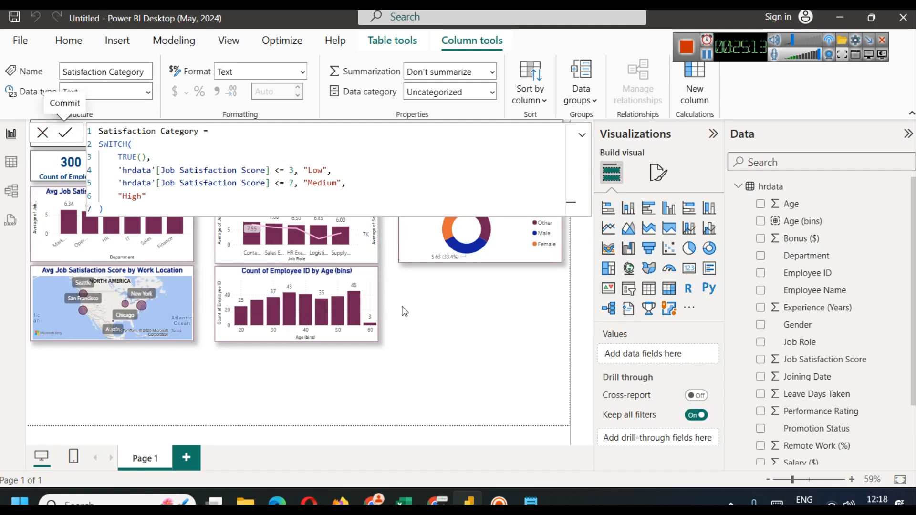
left_click(430, 327)
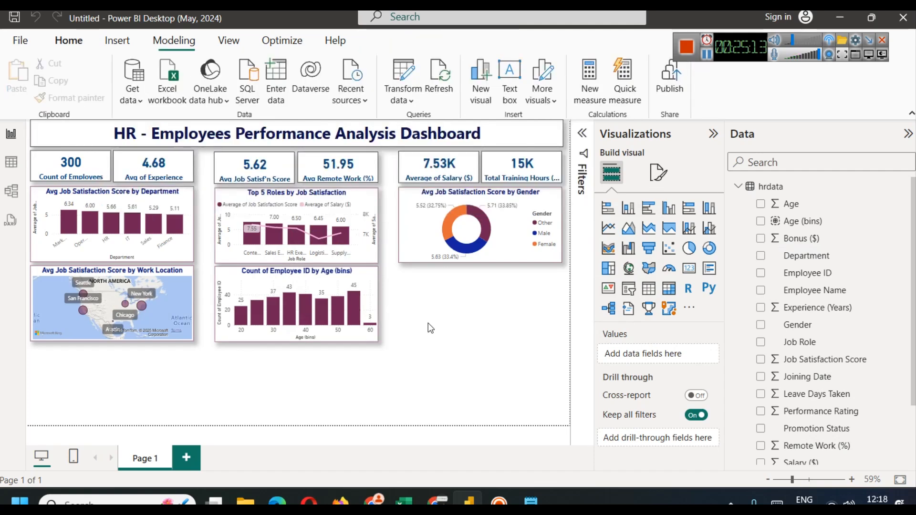
left_click(370, 288)
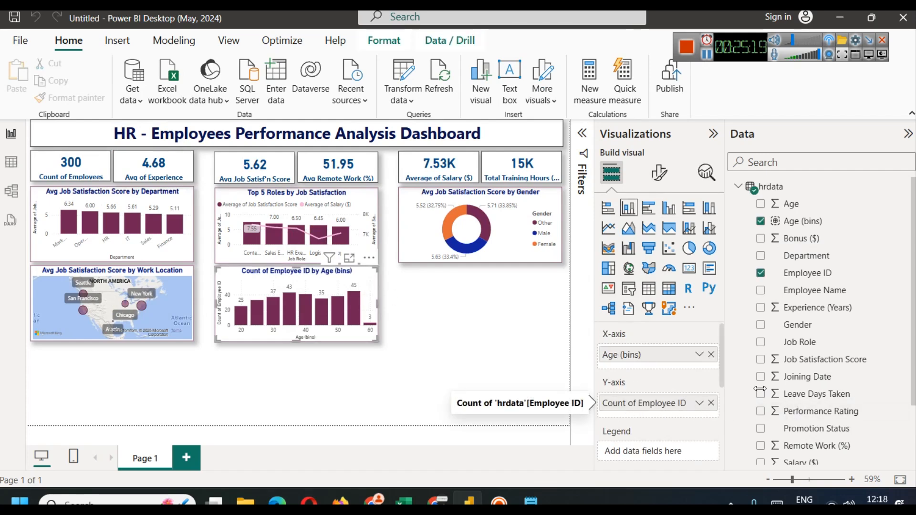
Step: Add Satisfaction Category as the age chart's legend and inspect the stacked result in focus mode
scroll(883, 365, "down", 3)
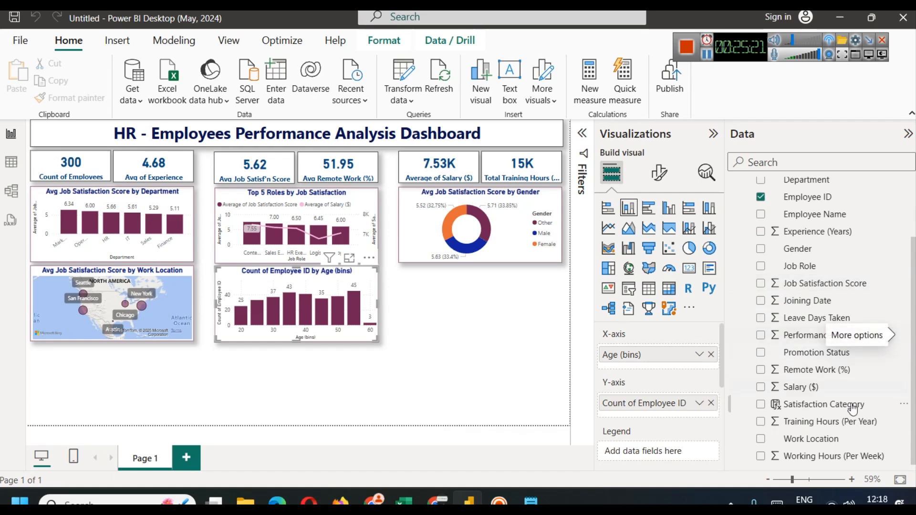
left_click_drag(848, 411, 654, 457)
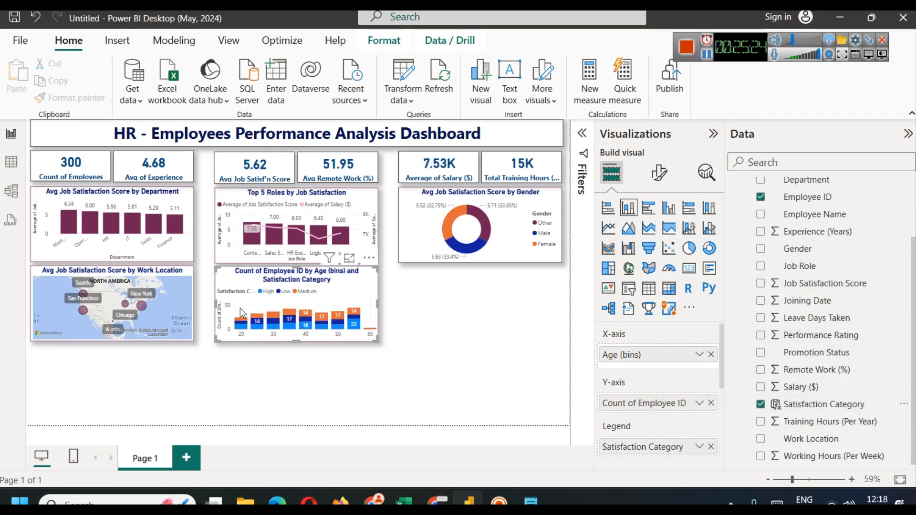
left_click(348, 258)
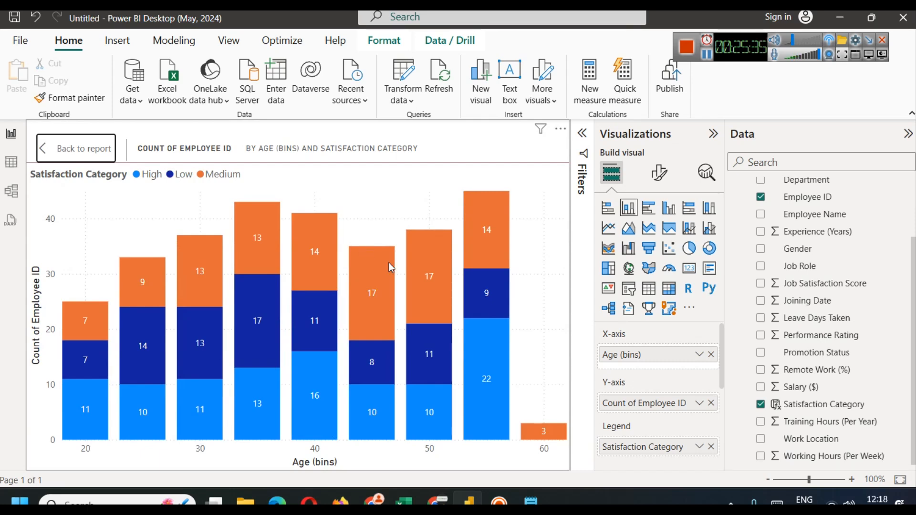
mouse_move(363, 263)
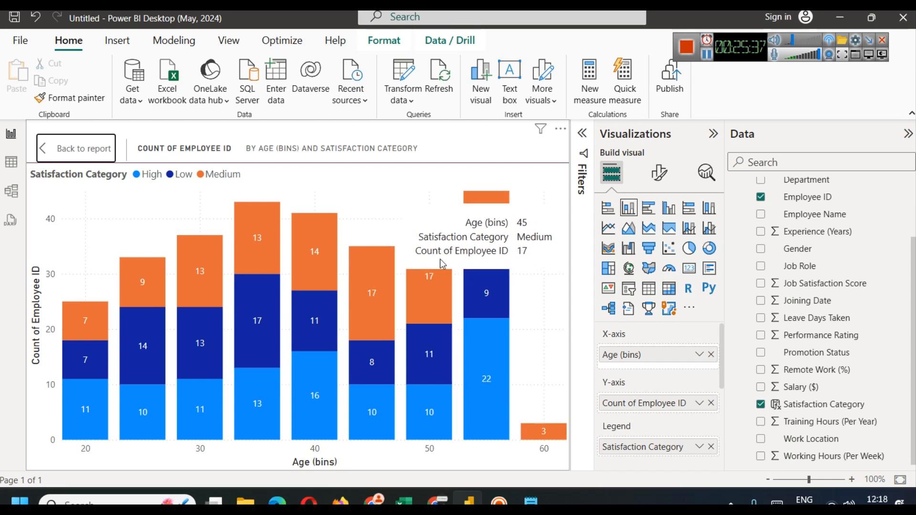
mouse_move(496, 386)
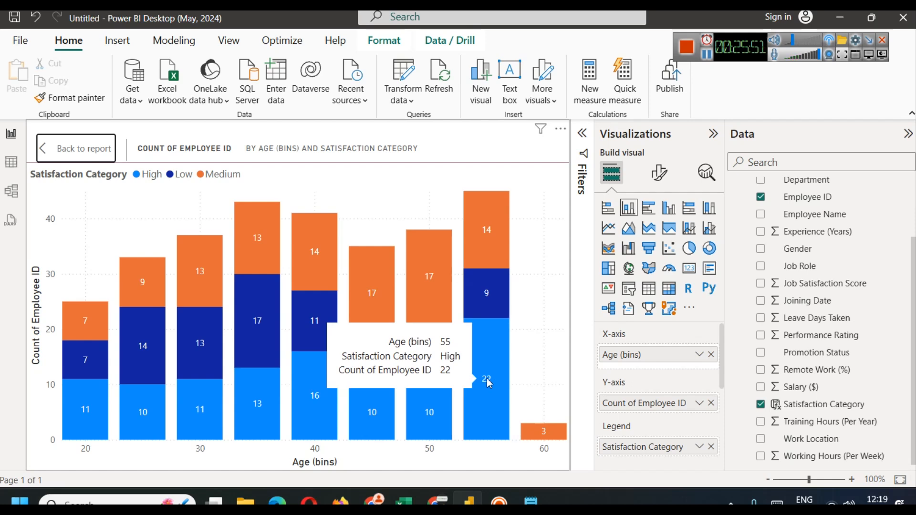
left_click(82, 149)
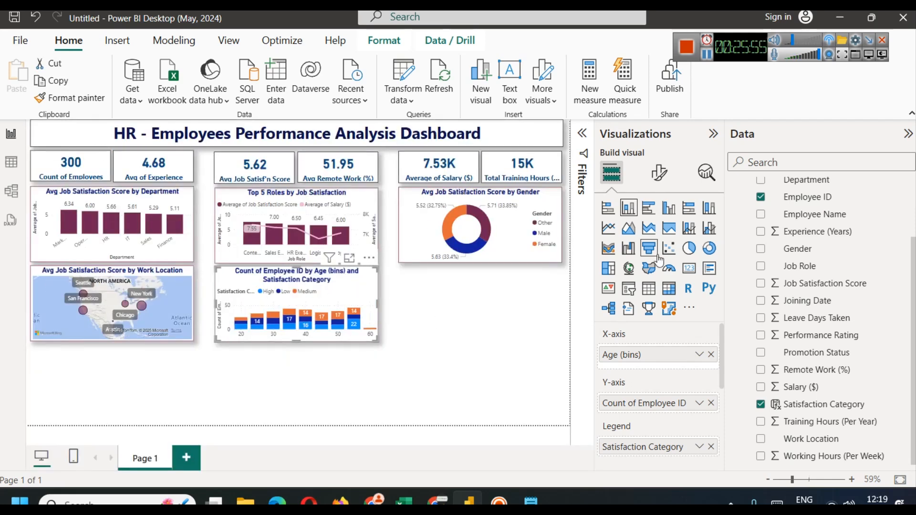
Step: Turn the age chart into a line and stacked column chart with Salary ($) as the line
left_click(688, 230)
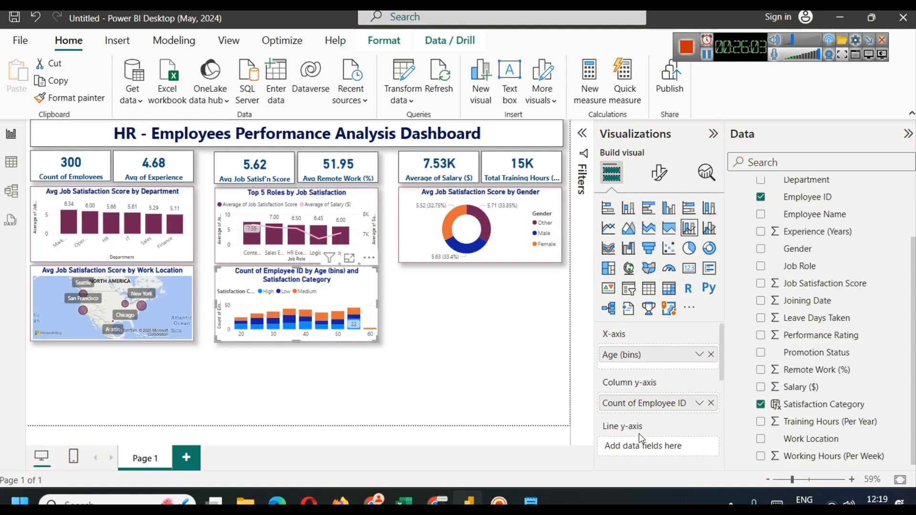
scroll(640, 439, "down", 3)
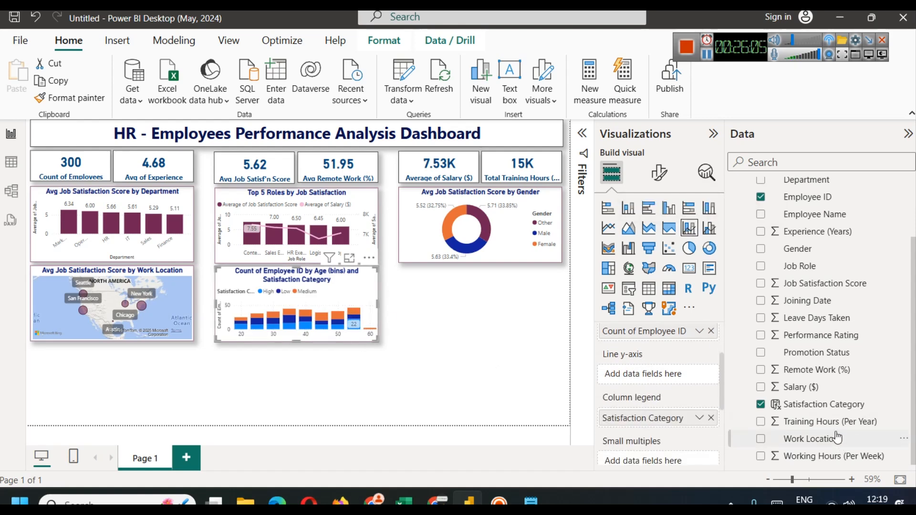
left_click_drag(815, 390, 642, 375)
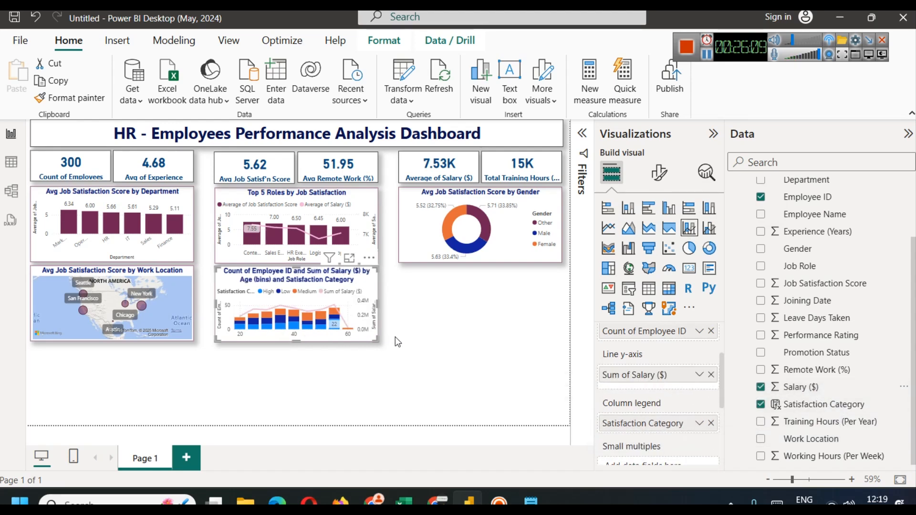
left_click(350, 258)
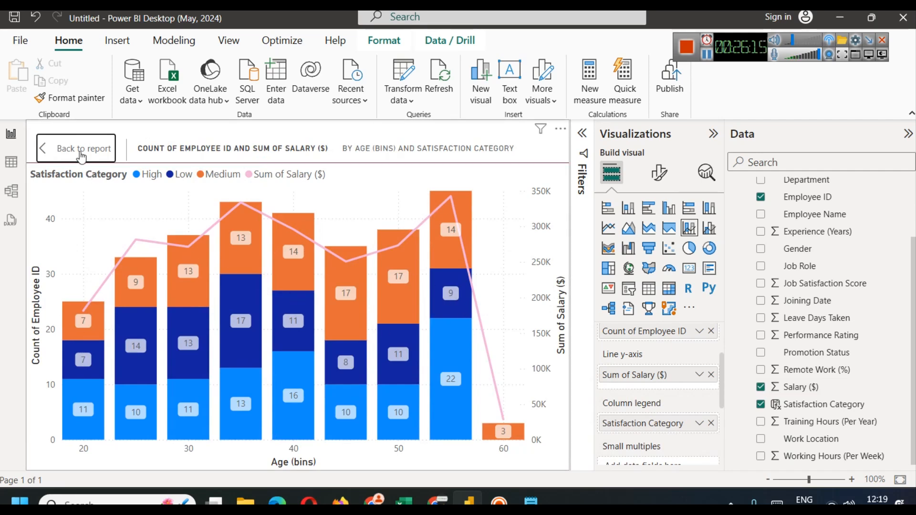
left_click(81, 152)
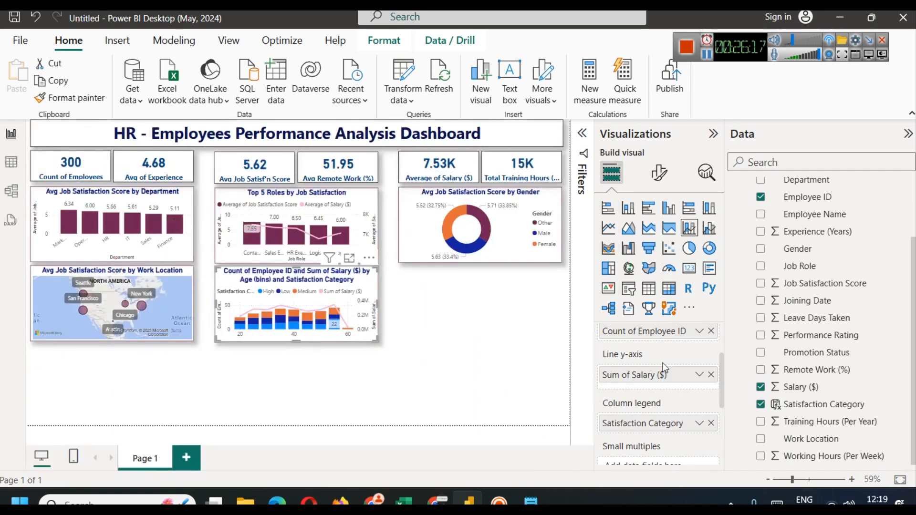
Step: Color the chart's salary line dark maroon
left_click(659, 172)
scroll(640, 377, "down", 3)
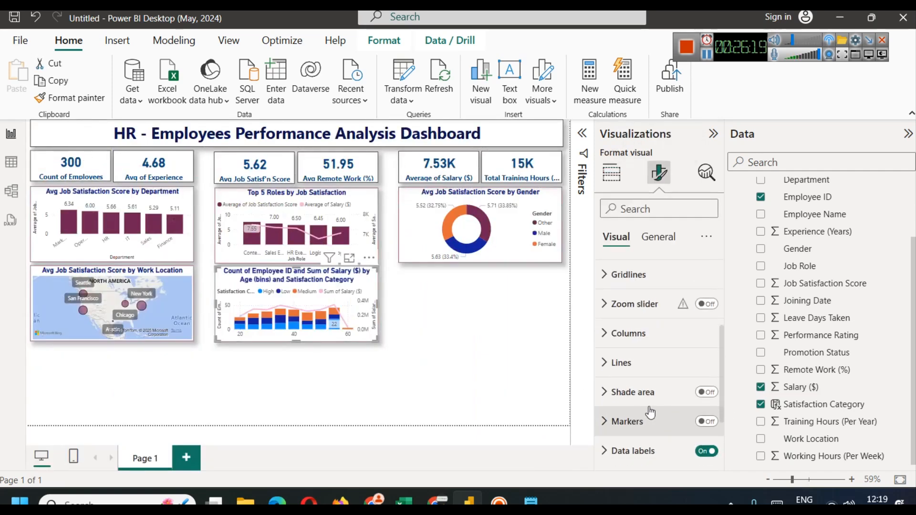
left_click(644, 362)
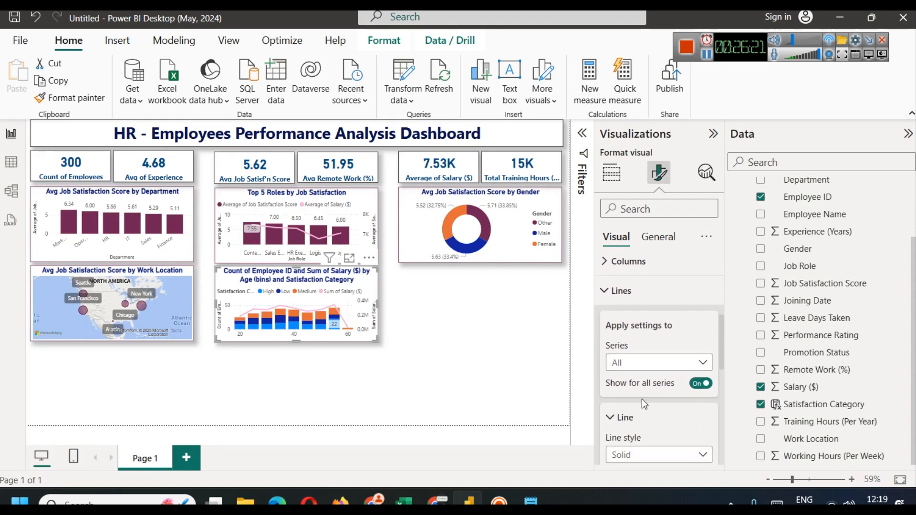
scroll(643, 399, "down", 5)
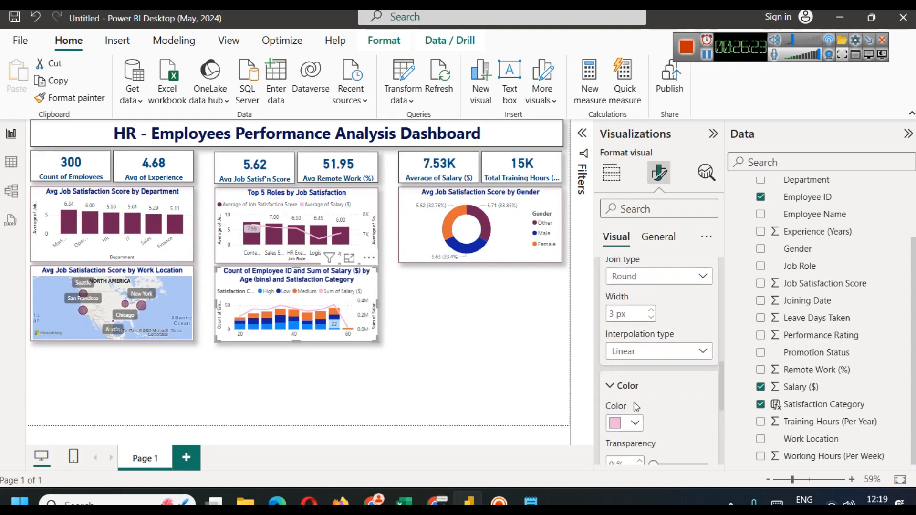
left_click(625, 422)
left_click(622, 359)
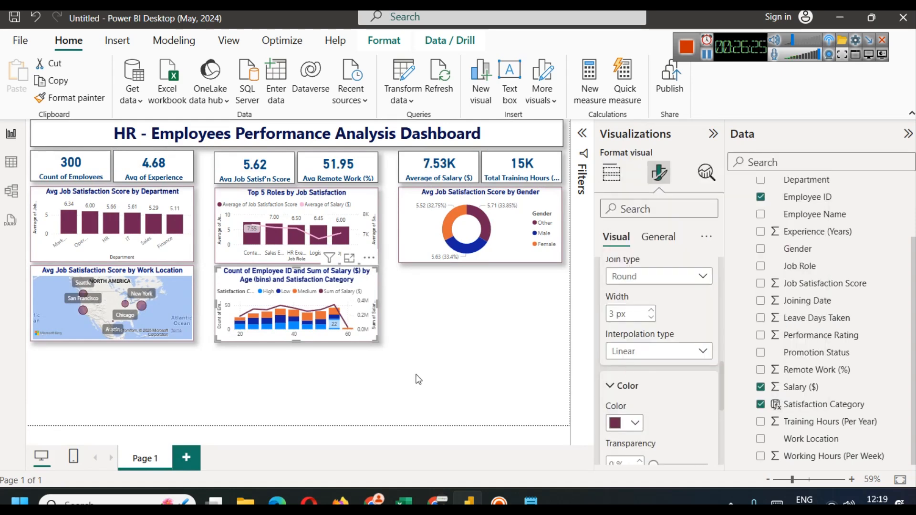
left_click(326, 374)
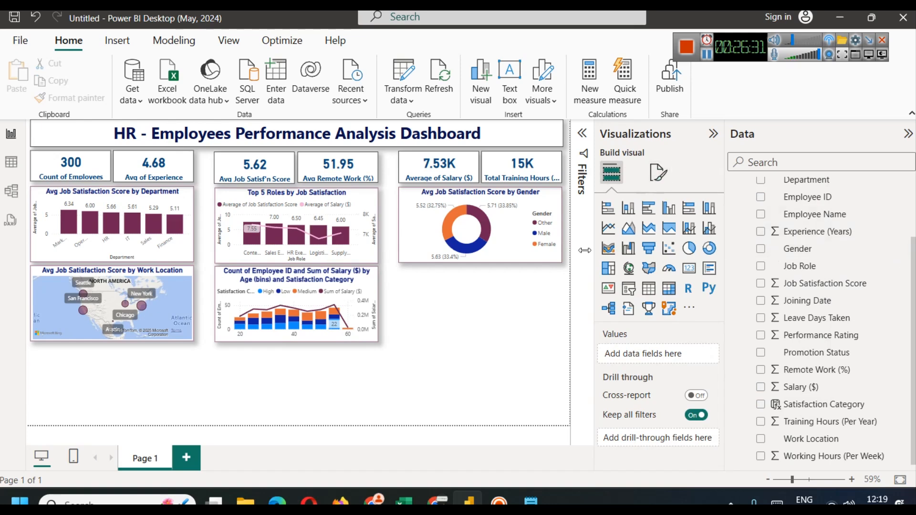
Step: Expand the General > Title settings for the age and satisfaction chart
left_click(350, 285)
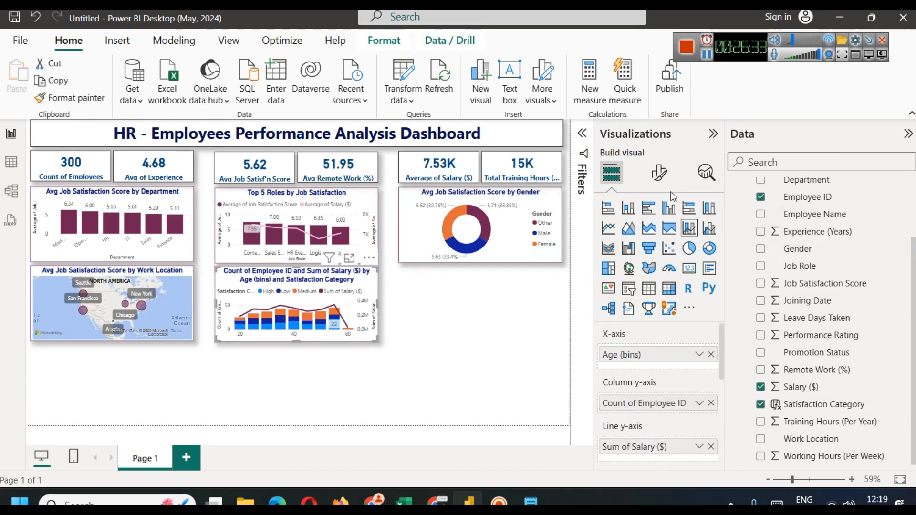
left_click(659, 173)
left_click(659, 239)
left_click(620, 302)
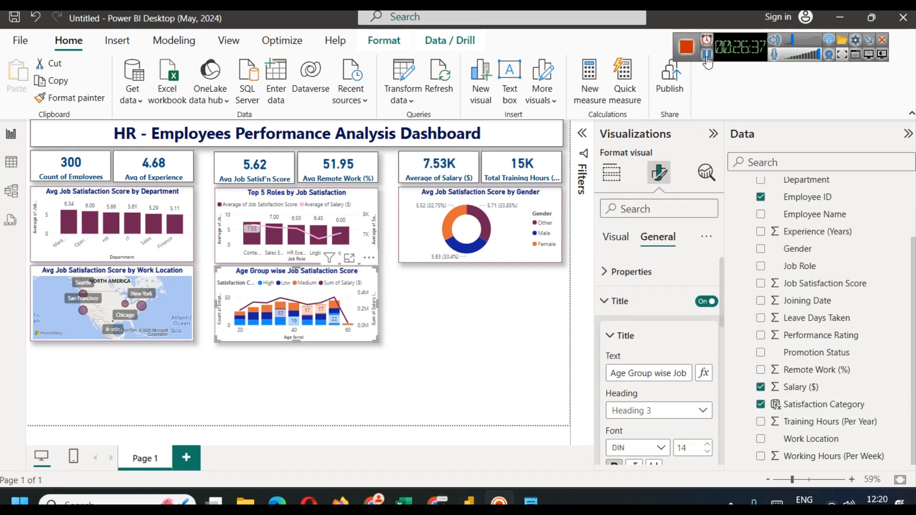
Step: Check the retitled 'Age Group wise Job Satisfaction Score' chart in focus mode, then return
left_click(442, 334)
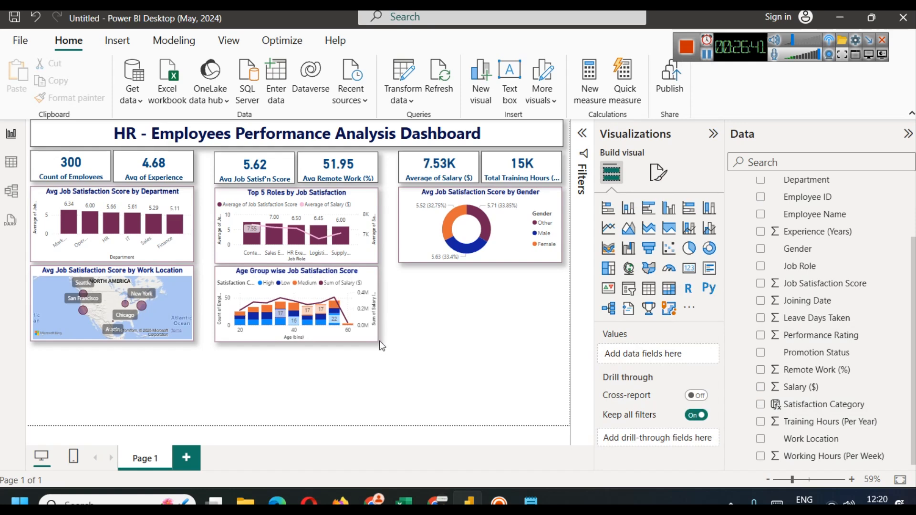
left_click(344, 261)
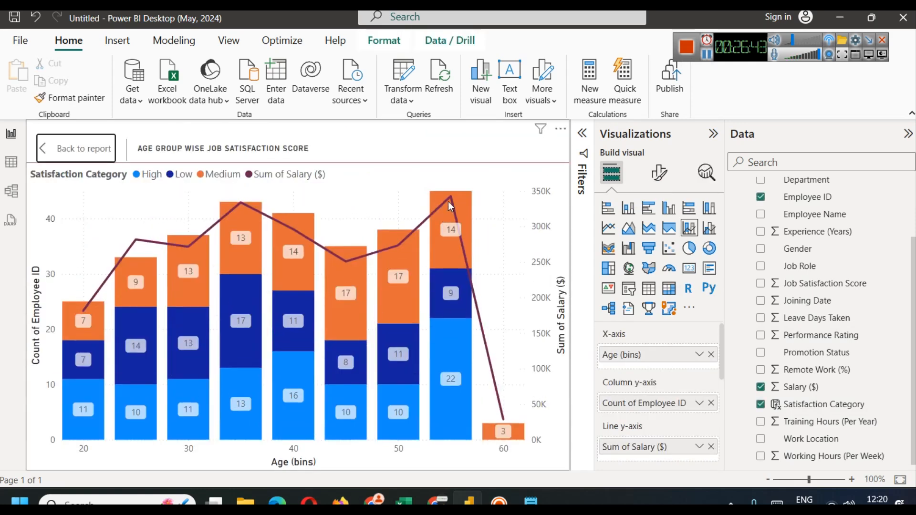
mouse_move(452, 200)
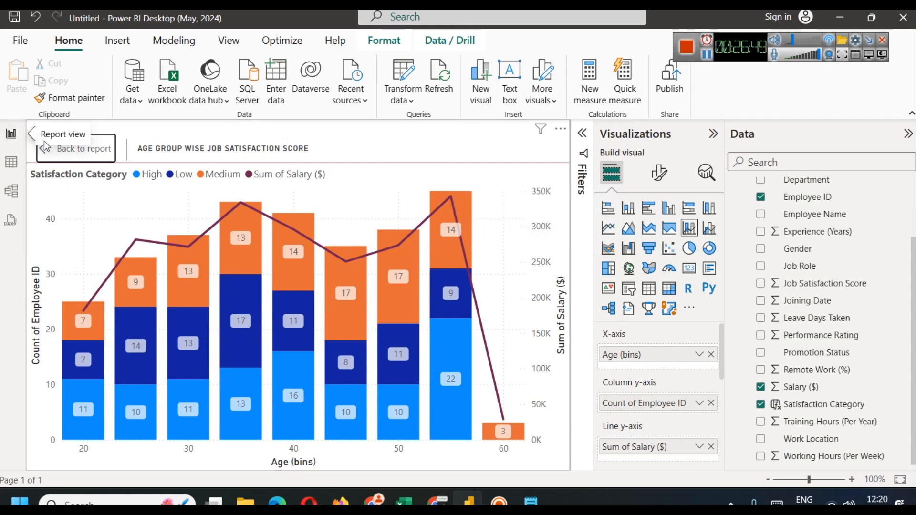
left_click(62, 148)
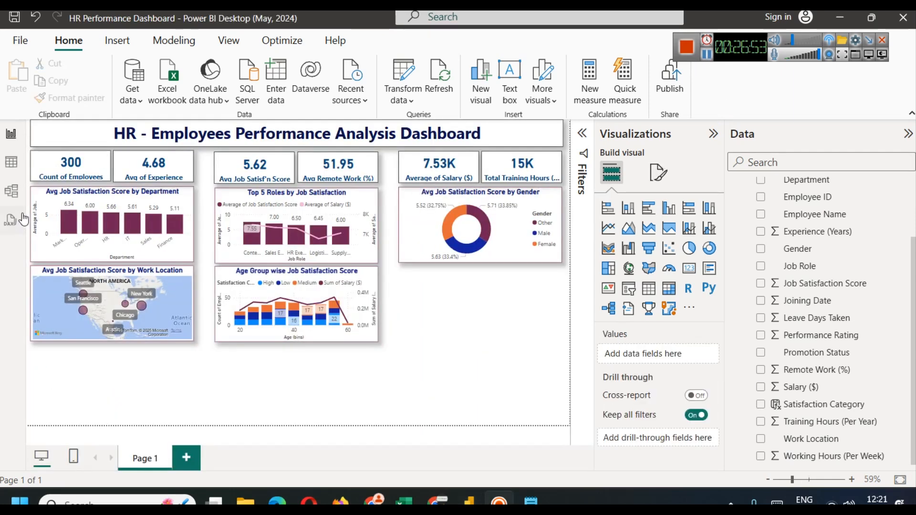
left_click(11, 162)
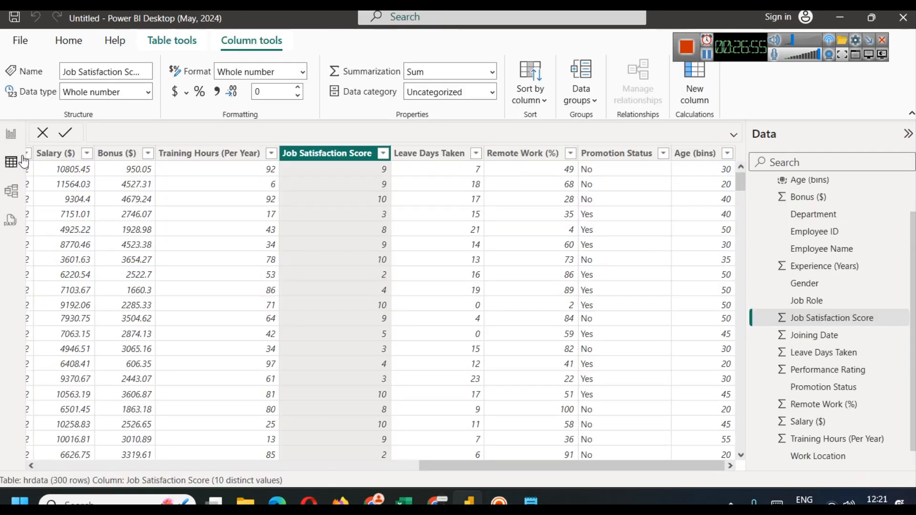
left_click_drag(443, 466, 508, 468)
left_click(176, 437)
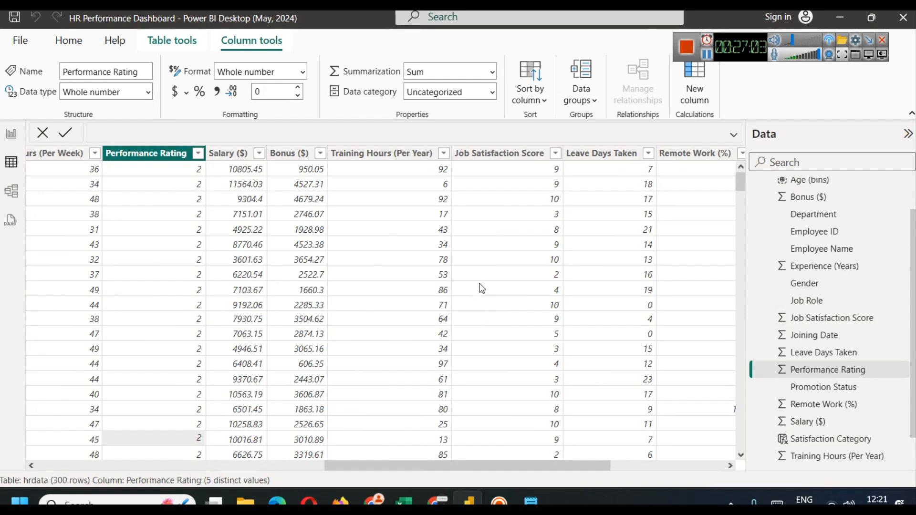
left_click(405, 157)
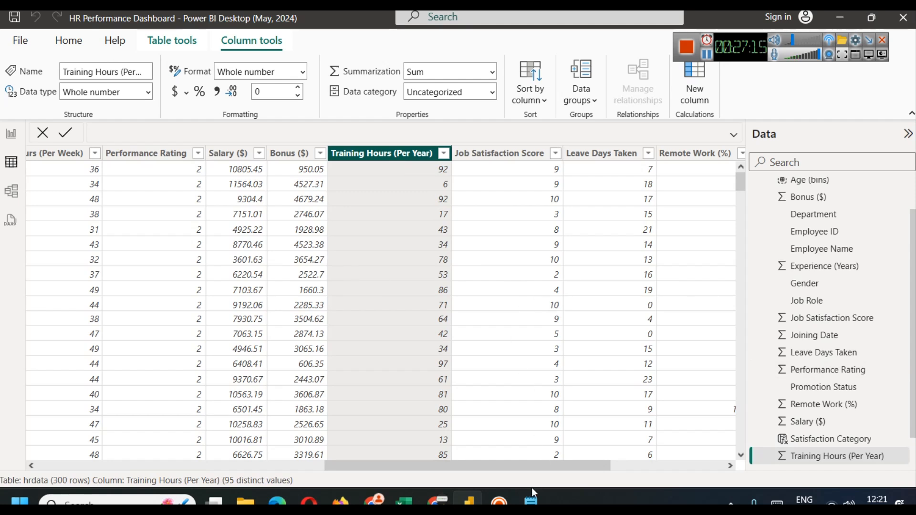
left_click(531, 500)
left_click(336, 296)
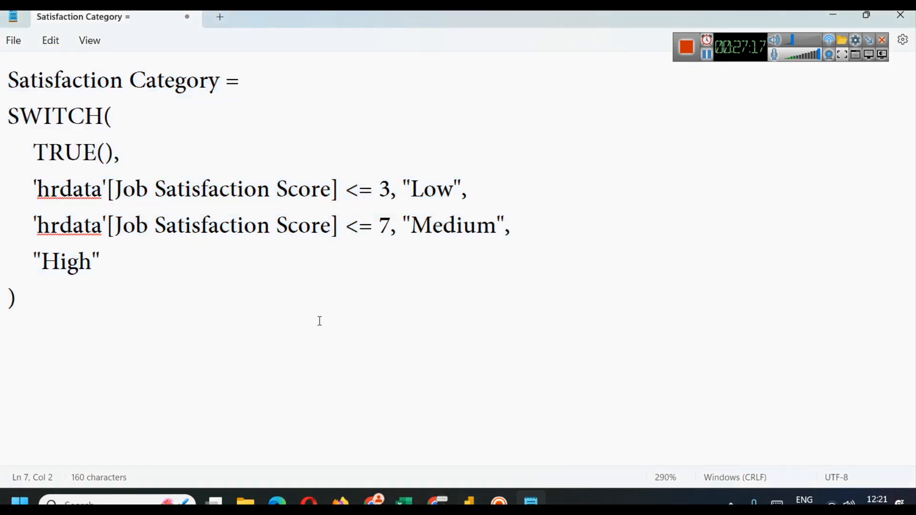
left_click(870, 17)
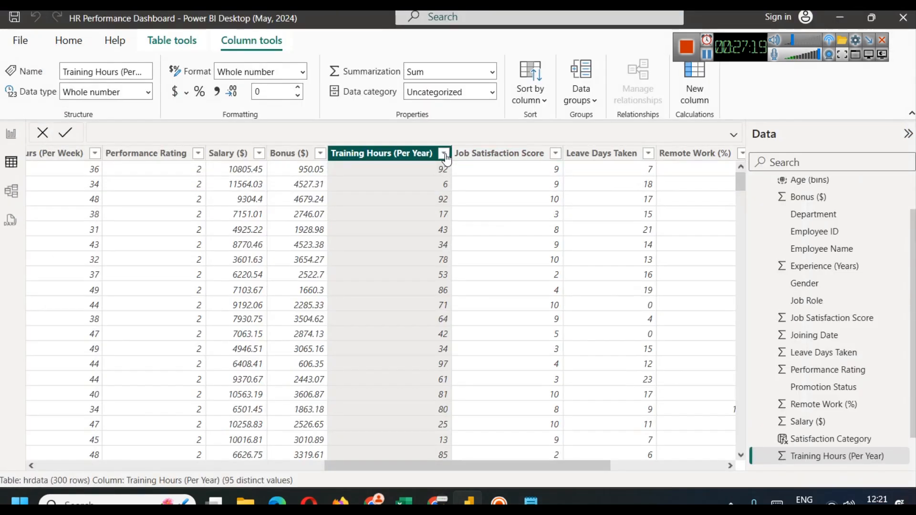
Step: Look over the Training Hours (Per Year) filter list and close it unchanged
left_click(444, 153)
scroll(509, 217, "down", 15)
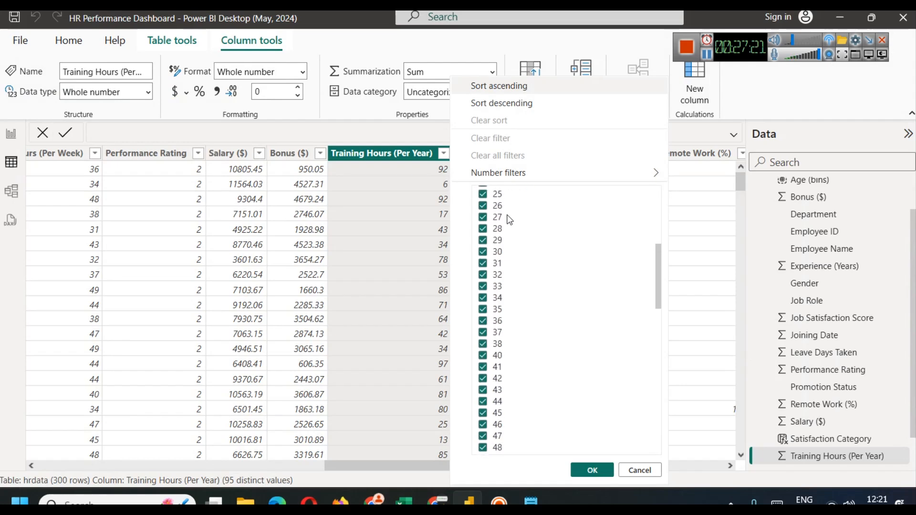
scroll(567, 231, "up", 15)
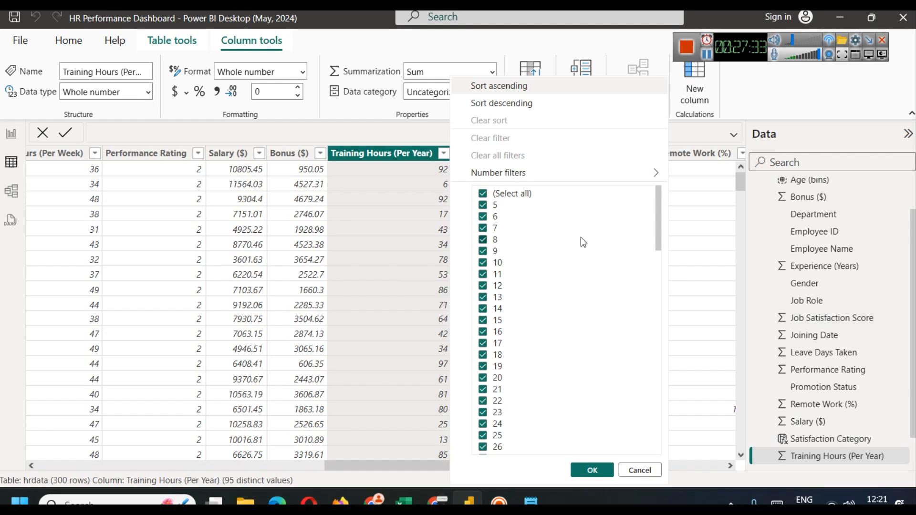
left_click(638, 469)
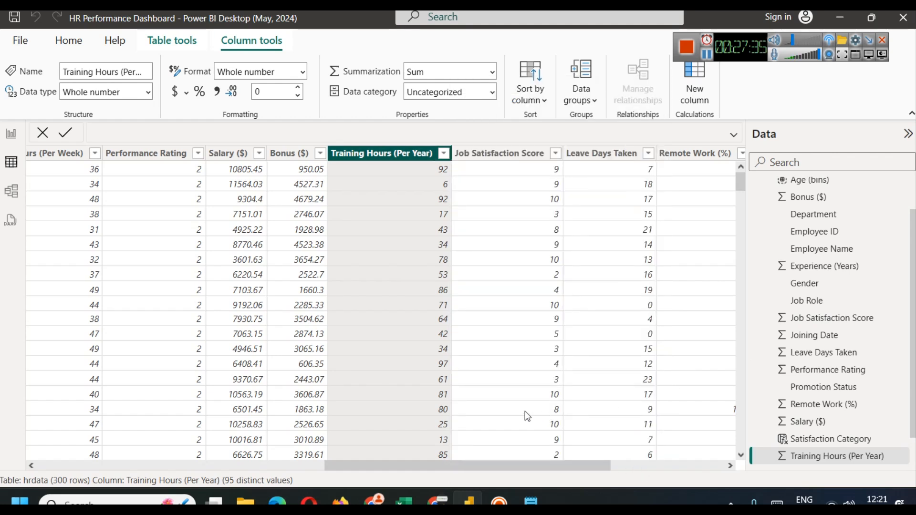
Step: Put Notepad away and return to the dashboard report page
left_click(536, 496)
left_click(536, 496)
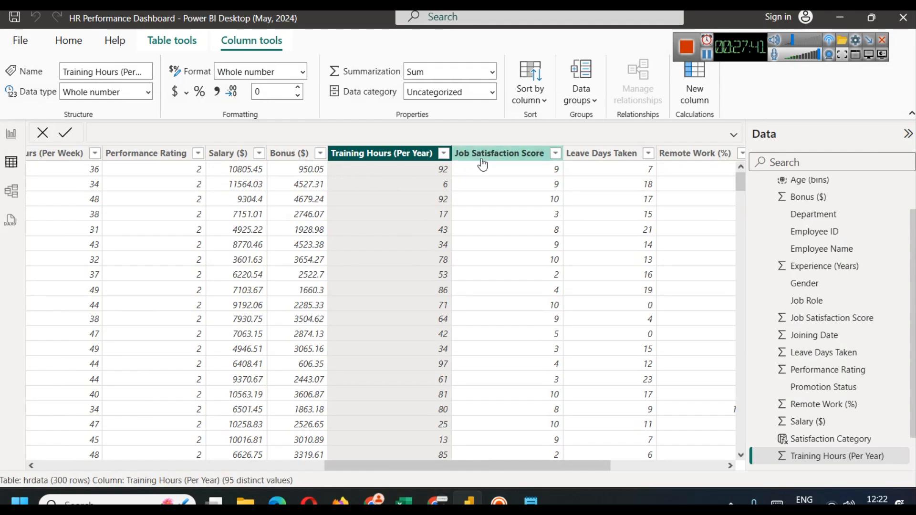
left_click(11, 134)
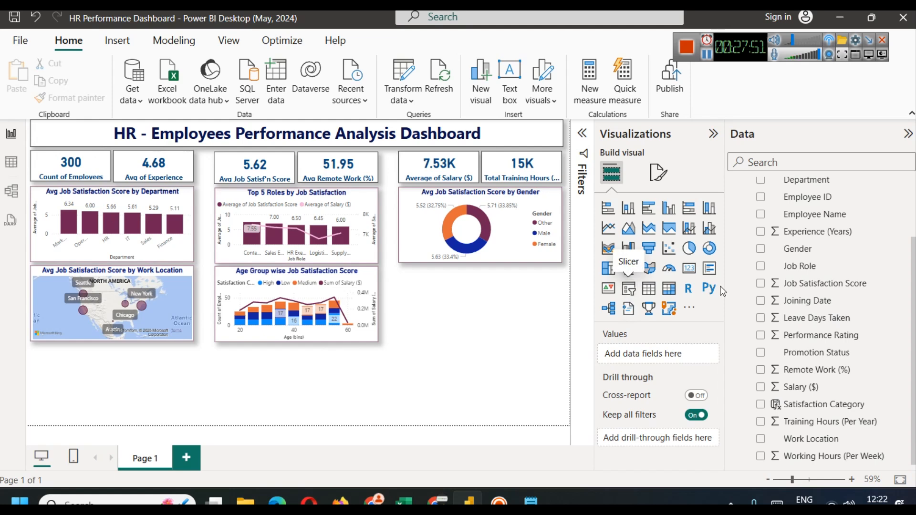
Step: Add an empty scatter chart and position it beneath the gender donut chart
left_click(669, 248)
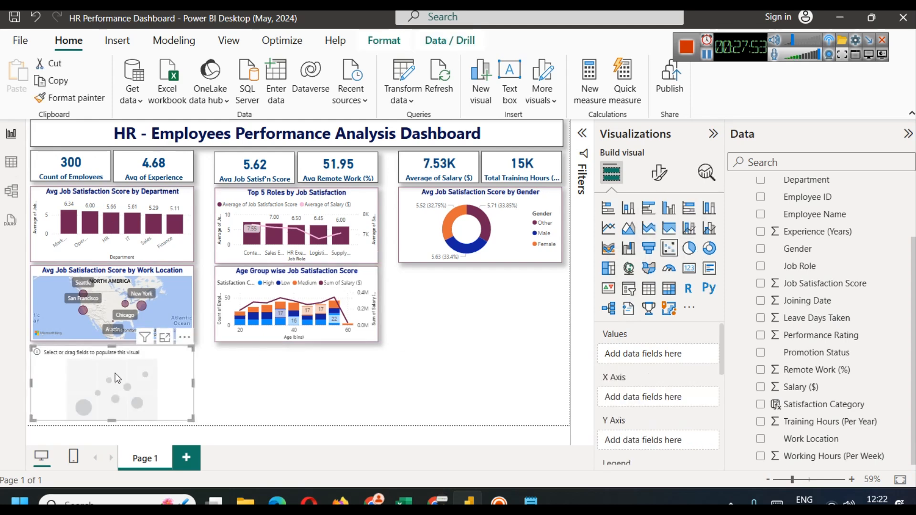
left_click_drag(512, 312, 491, 296)
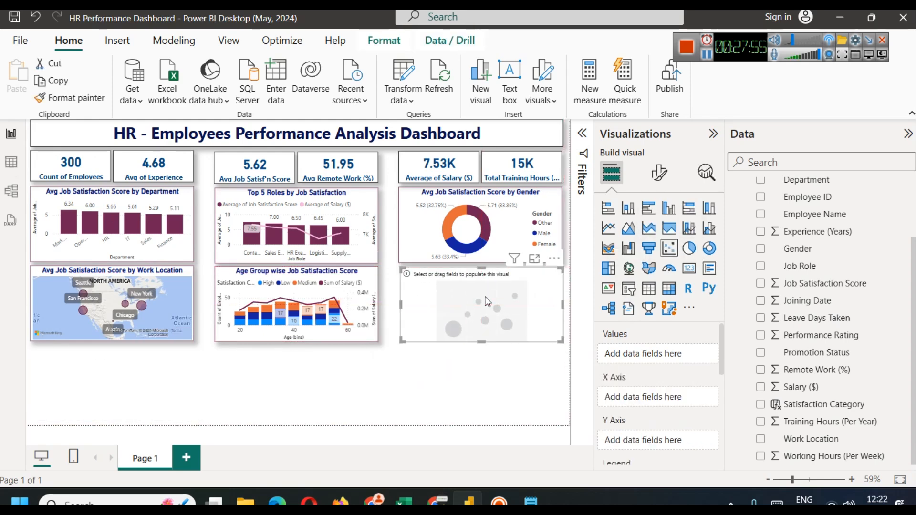
left_click(522, 387)
left_click(499, 306)
left_click(457, 192)
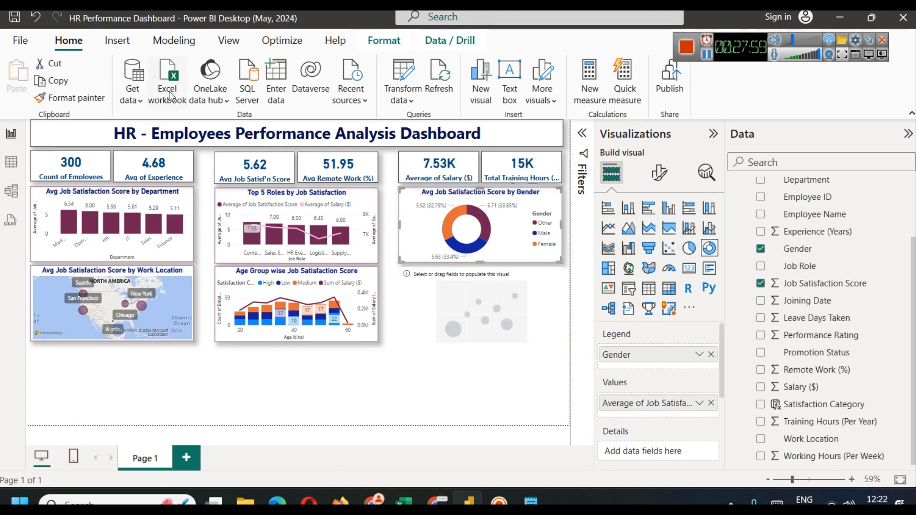
left_click(488, 275)
left_click(489, 363)
left_click(473, 276)
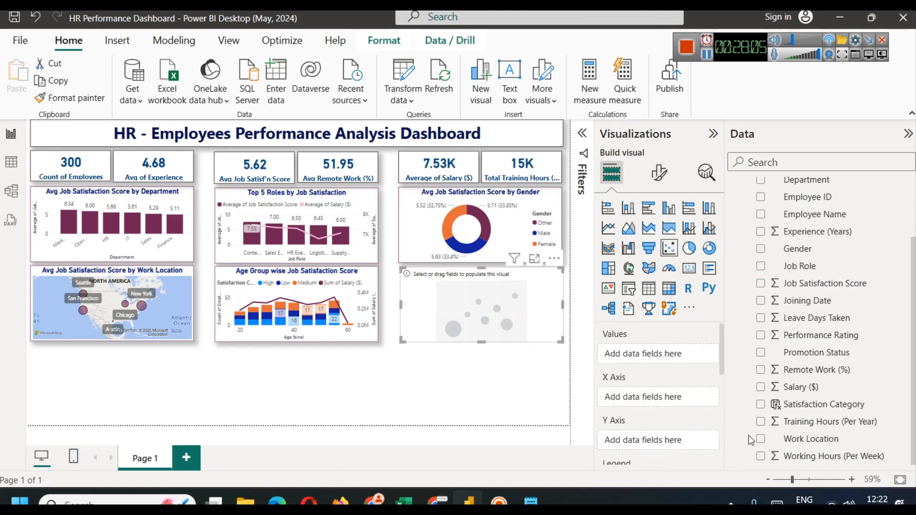
scroll(831, 399, "up", 3)
left_click(797, 167)
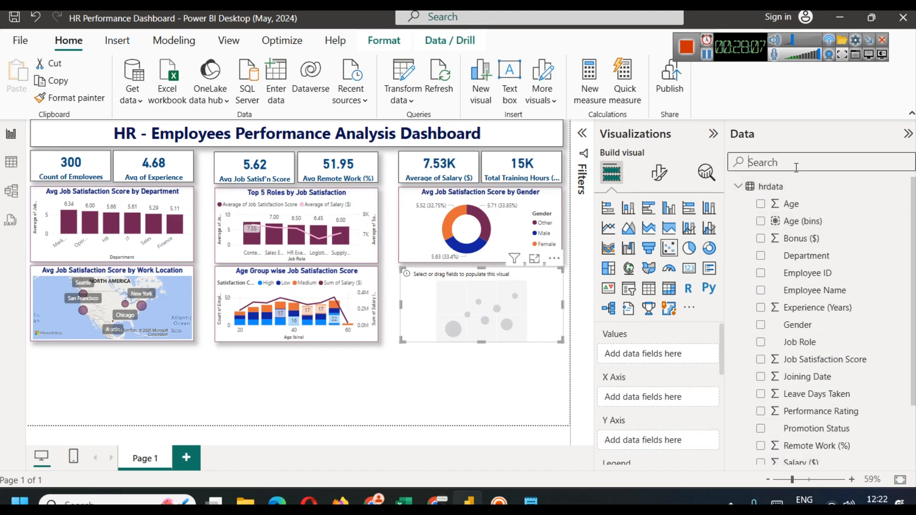
Step: Put Training Hours (Per Year) and Job Satisfaction Score on the scatter chart's axes
type("sati")
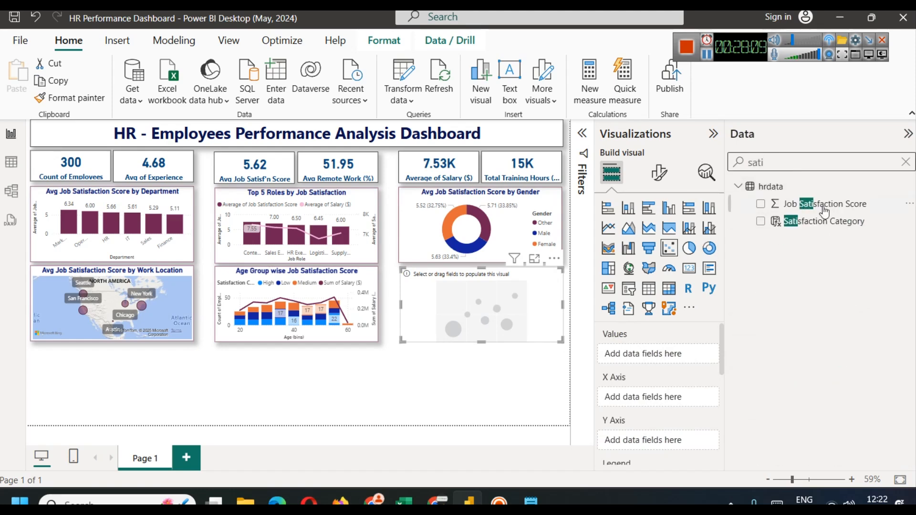
key("ctrl+a")
type("tra")
left_click_drag(840, 206, 659, 400)
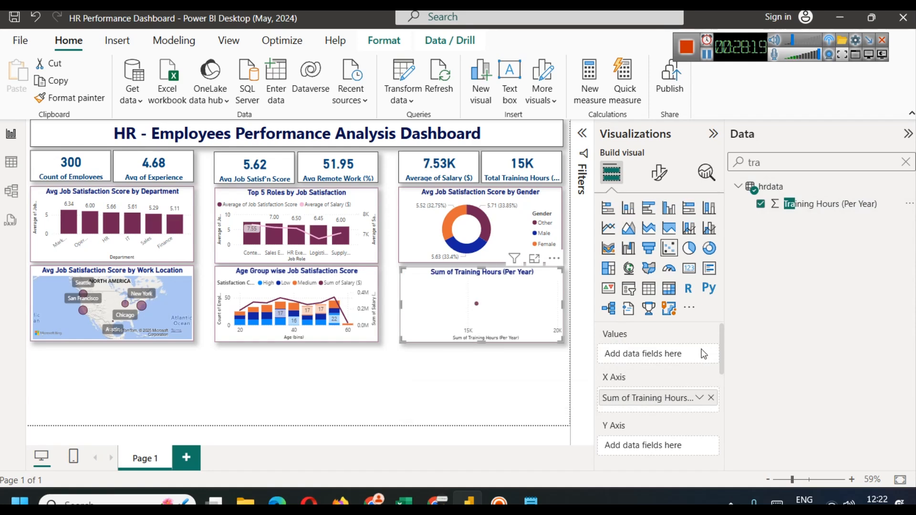
left_click_drag(723, 333, 724, 347)
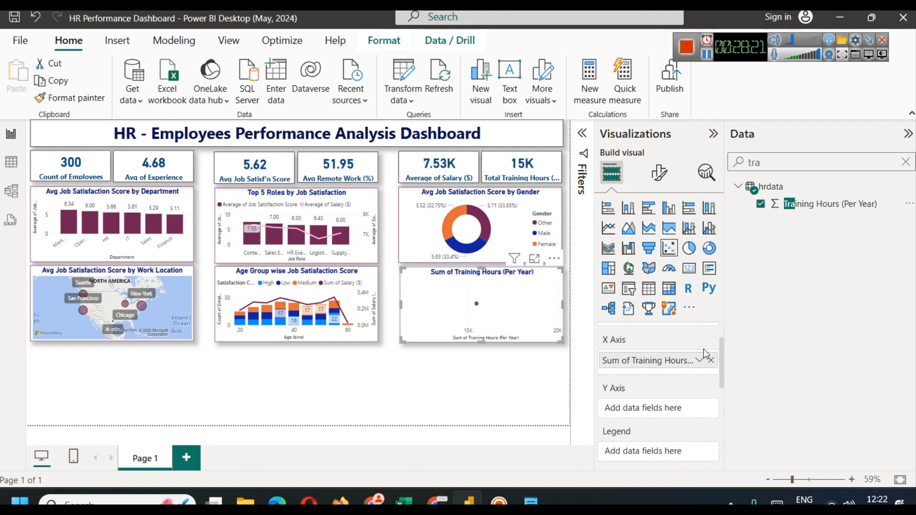
double_click(794, 168)
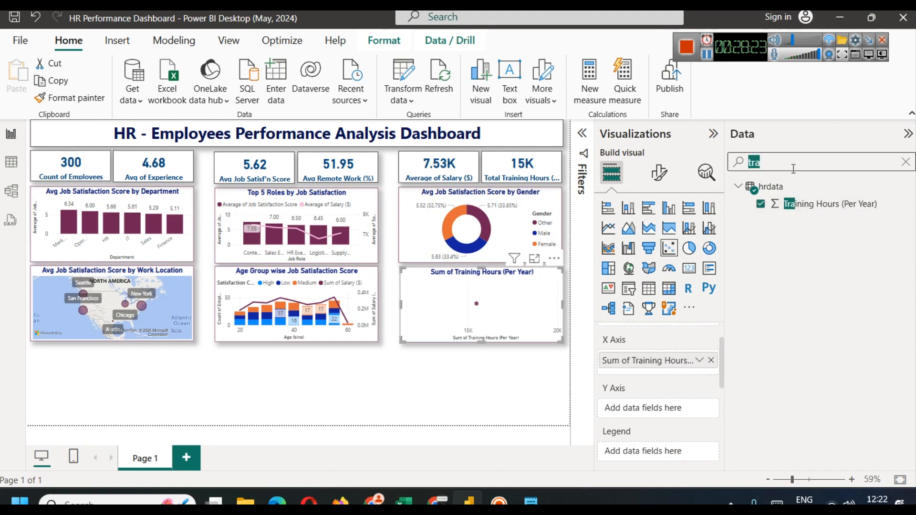
type("satis")
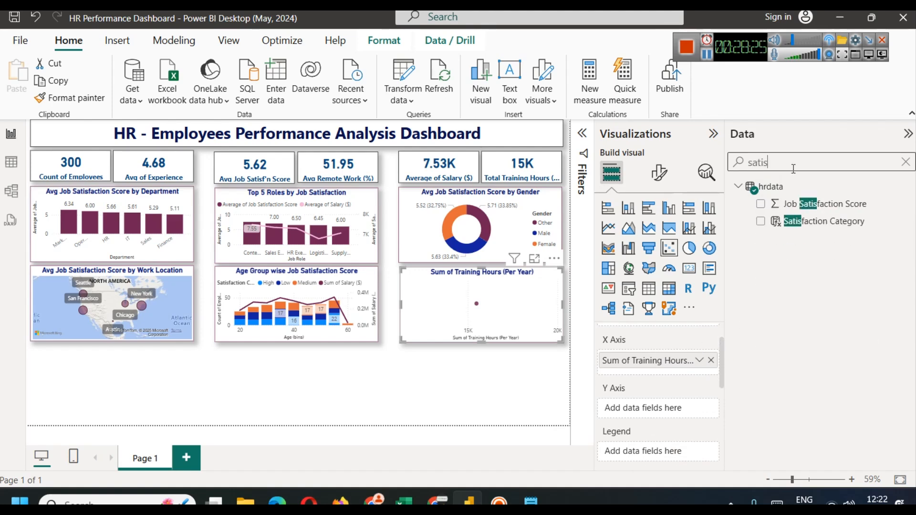
left_click_drag(823, 203, 639, 413)
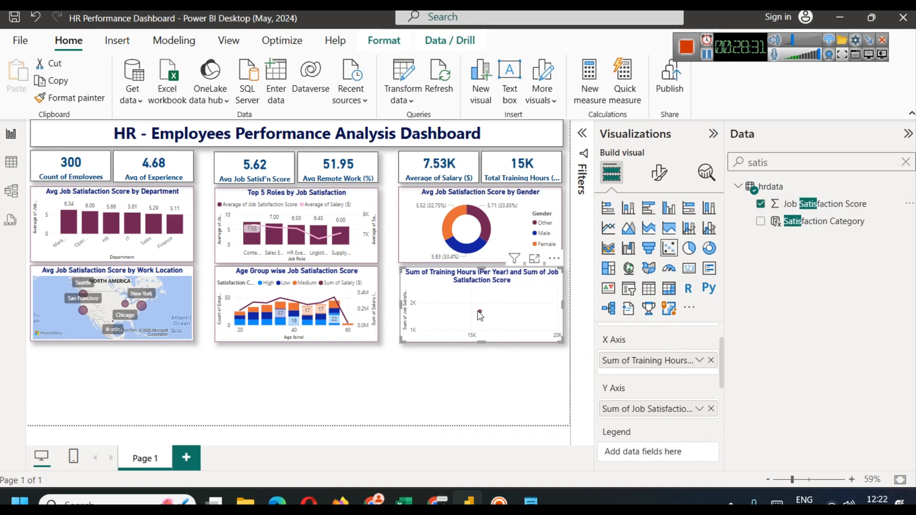
Step: Set both axis fields to Don't summarize and check the scatter in Focus mode
mouse_move(482, 314)
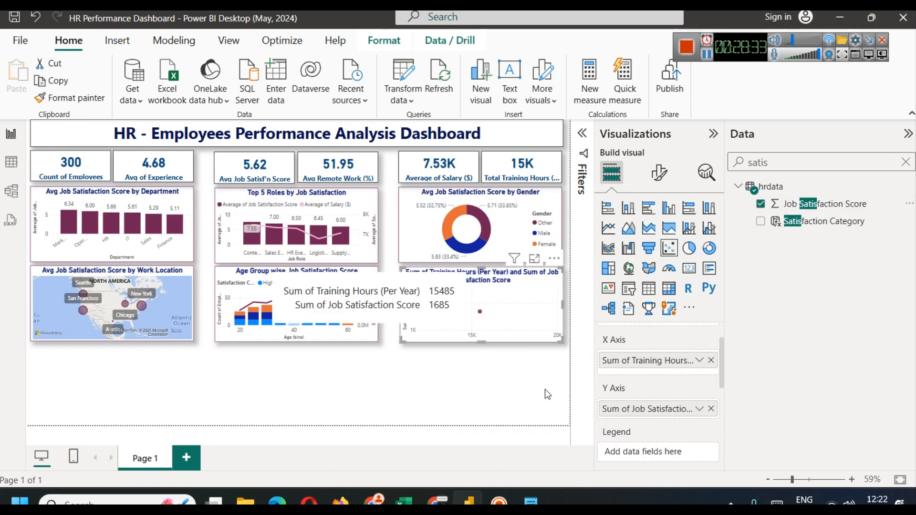
left_click(700, 361)
left_click(756, 162)
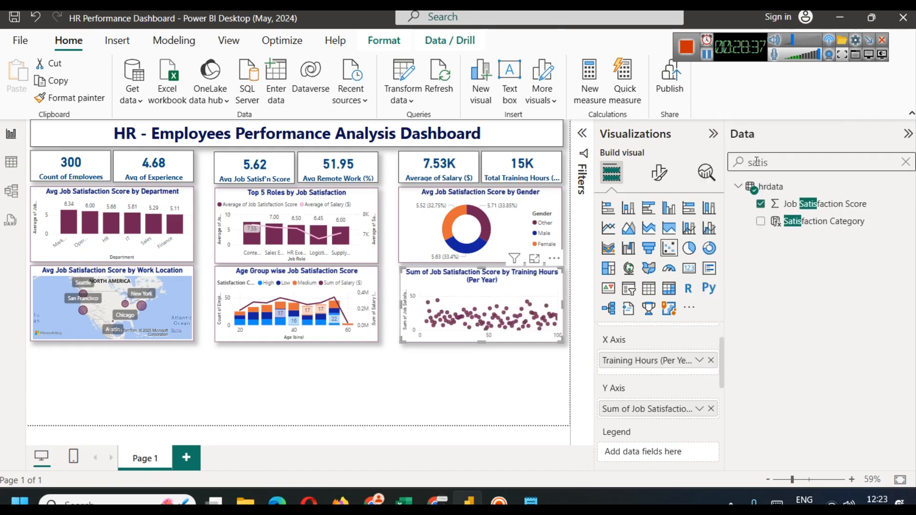
left_click(699, 409)
left_click(766, 211)
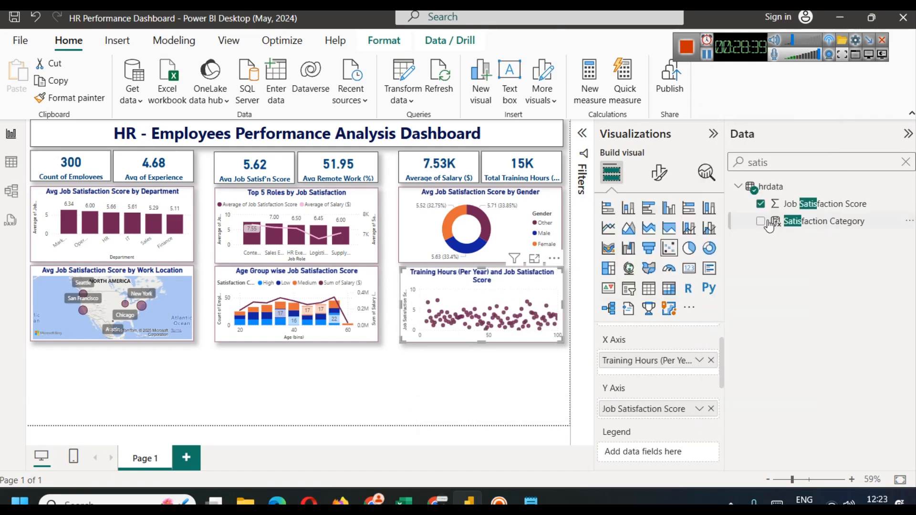
left_click(534, 259)
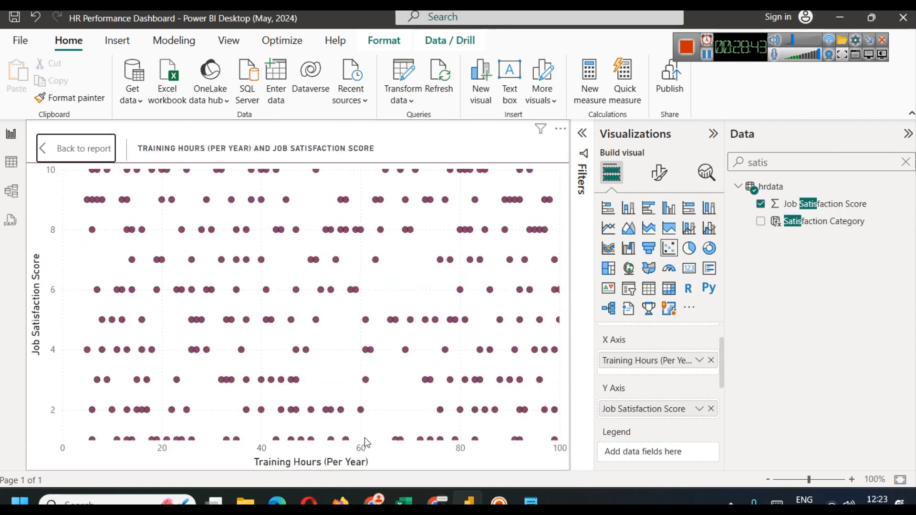
left_click(61, 151)
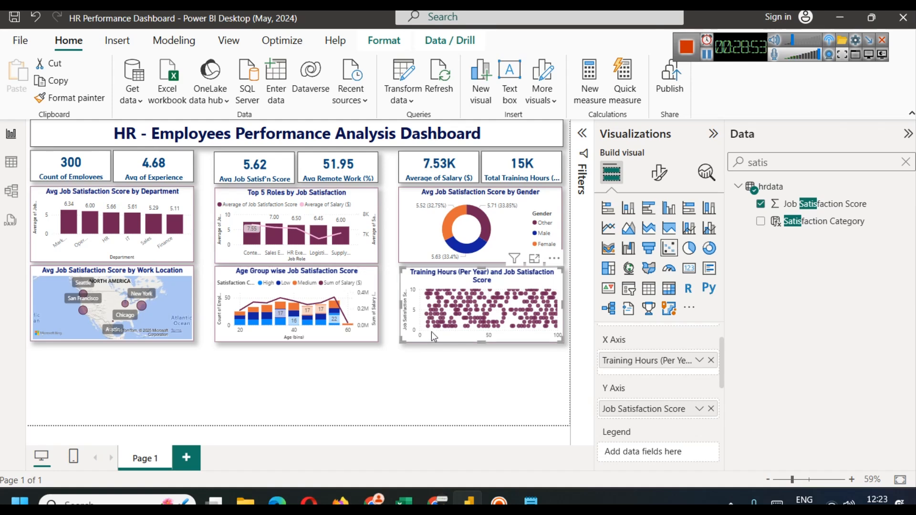
Step: Replace Job Satisfaction Score on the scatter's Y Axis with Salary ($)
mouse_move(519, 300)
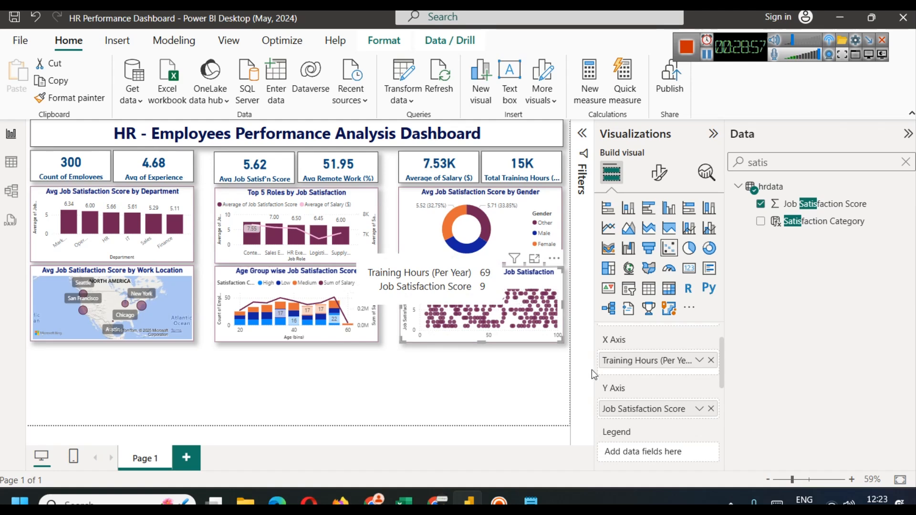
left_click(526, 393)
left_click(517, 287)
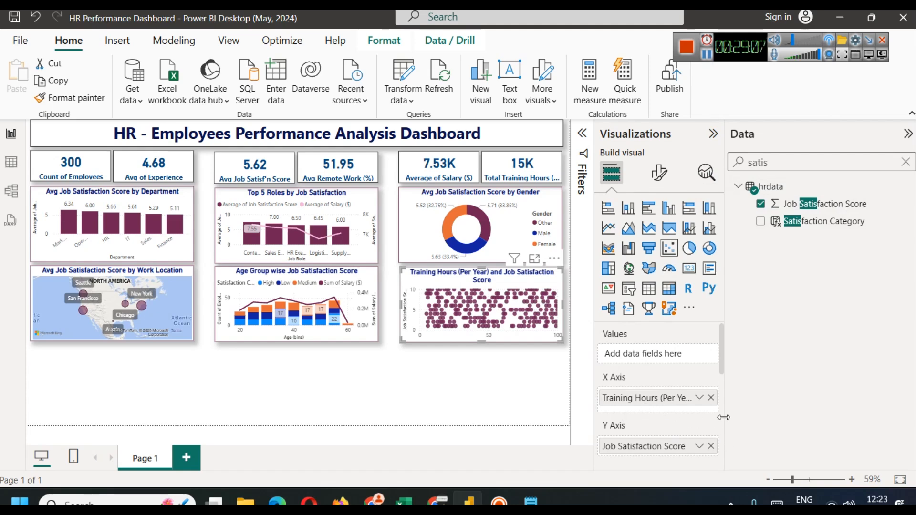
left_click(710, 447)
double_click(778, 155)
type("sala")
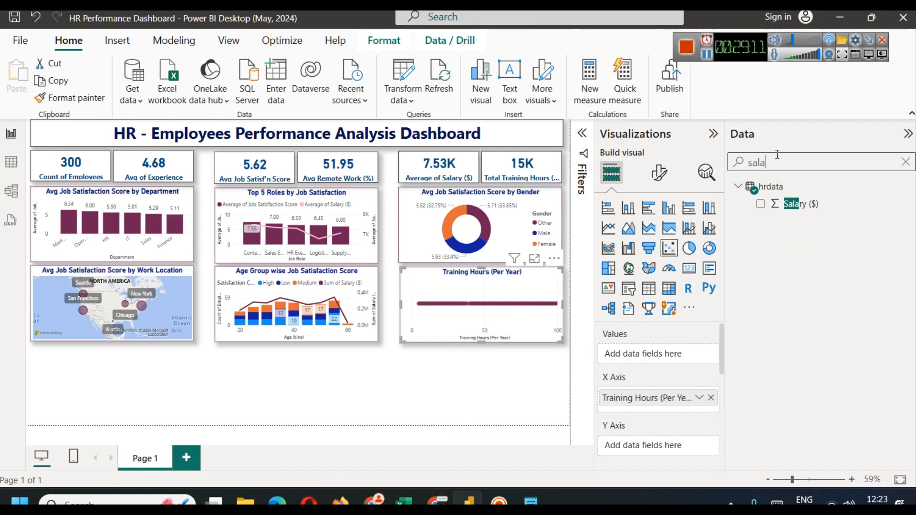
left_click_drag(804, 204, 658, 446)
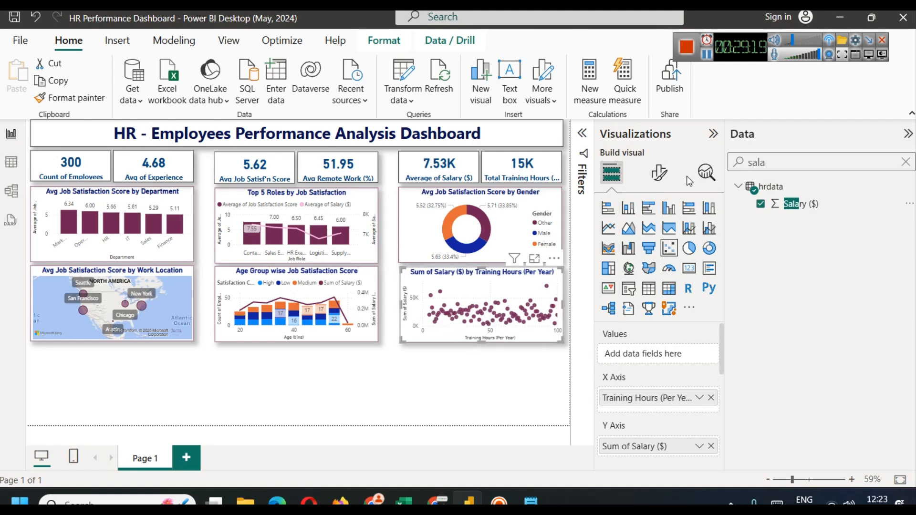
Step: Try a trend line on the salary scatter in Focus mode, then switch it off
left_click(707, 173)
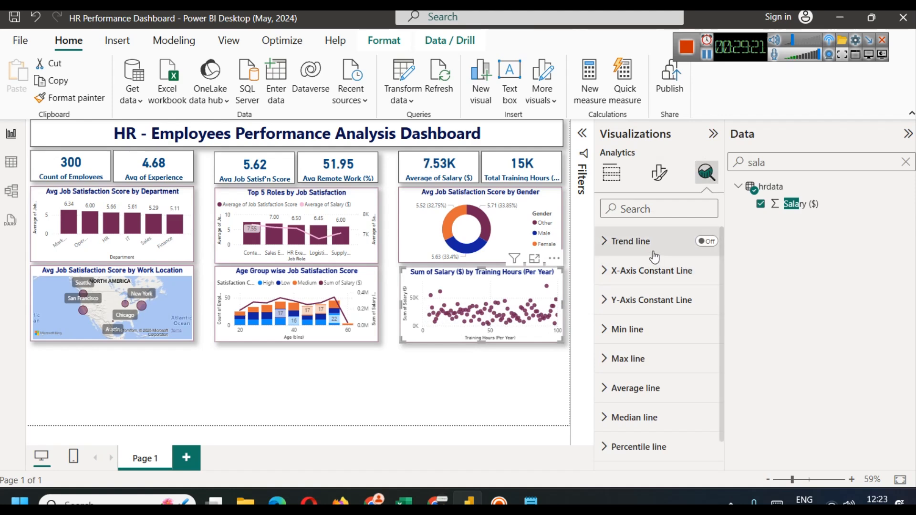
left_click(701, 242)
left_click(534, 258)
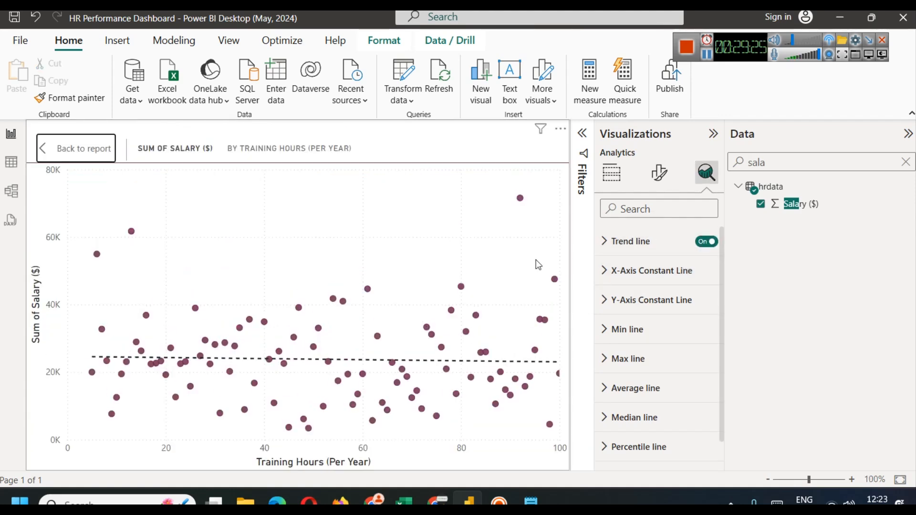
left_click(82, 147)
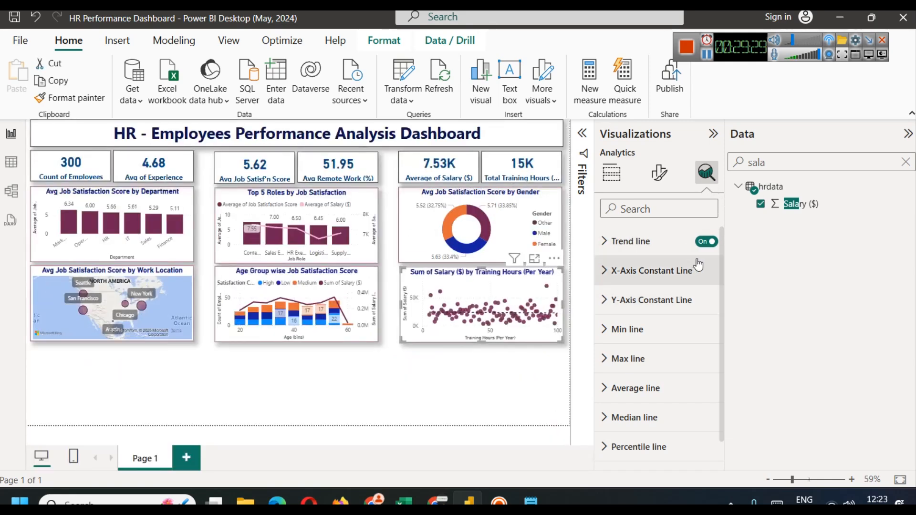
left_click(706, 242)
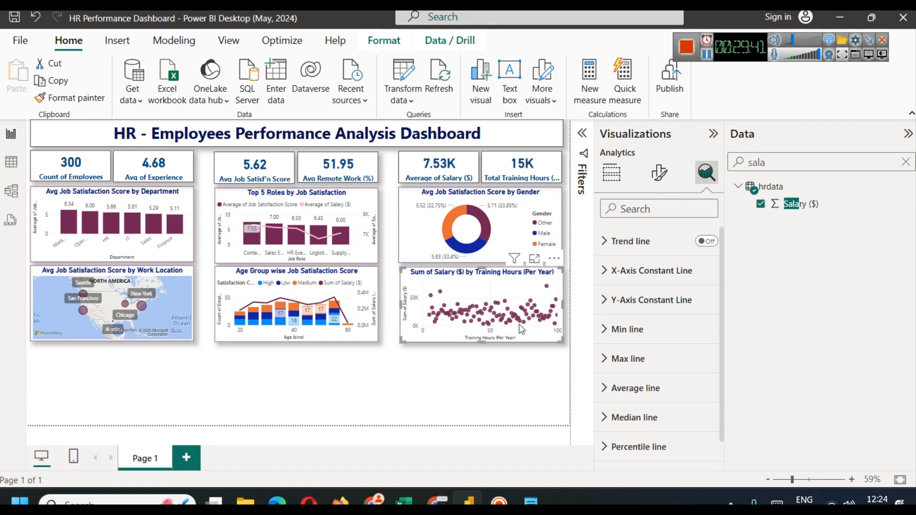
Step: Clear the field search and convert the scatter visual into a pie chart
left_click(905, 162)
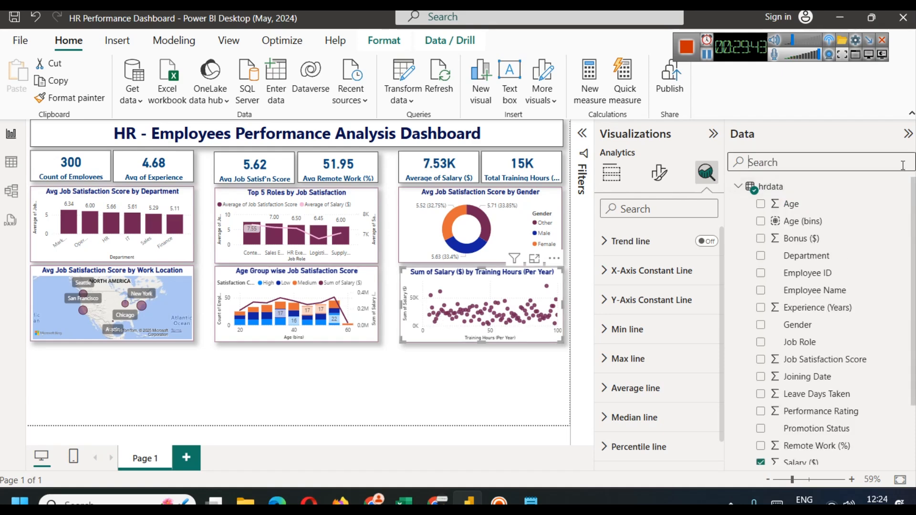
scroll(843, 379, "down", 2)
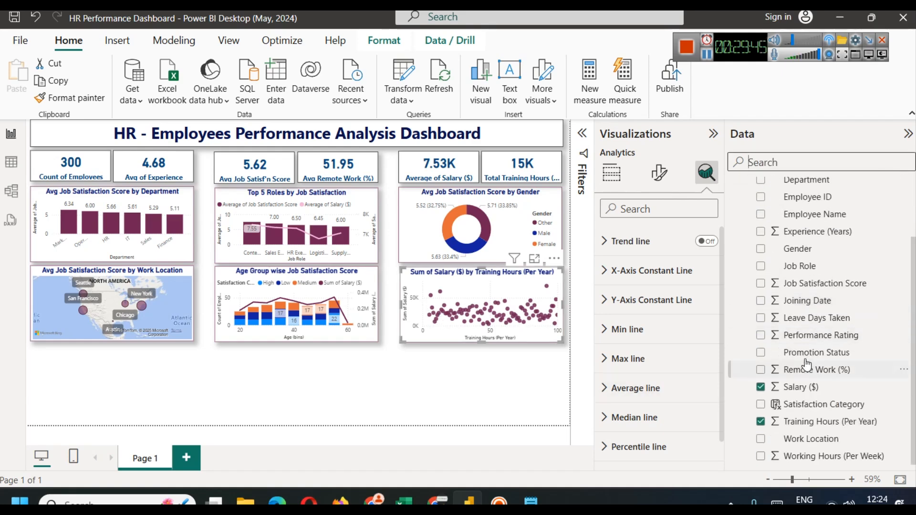
left_click(707, 54)
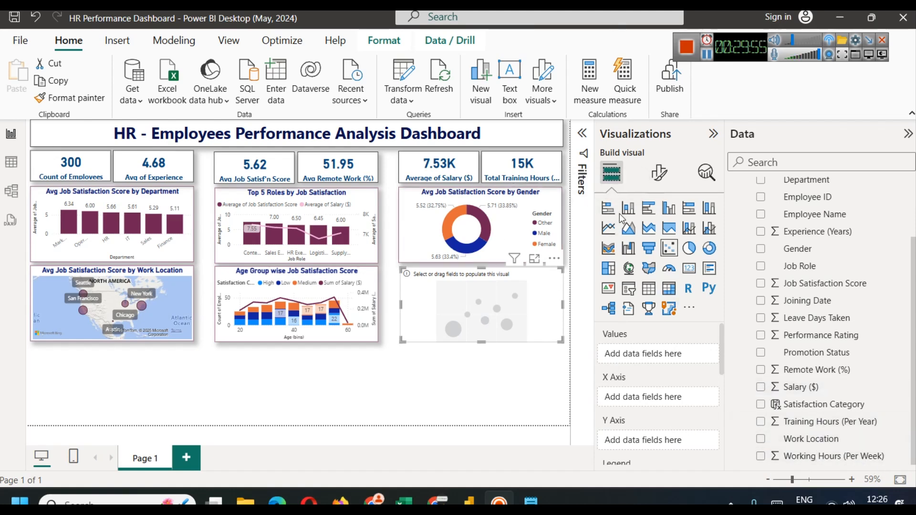
left_click(689, 247)
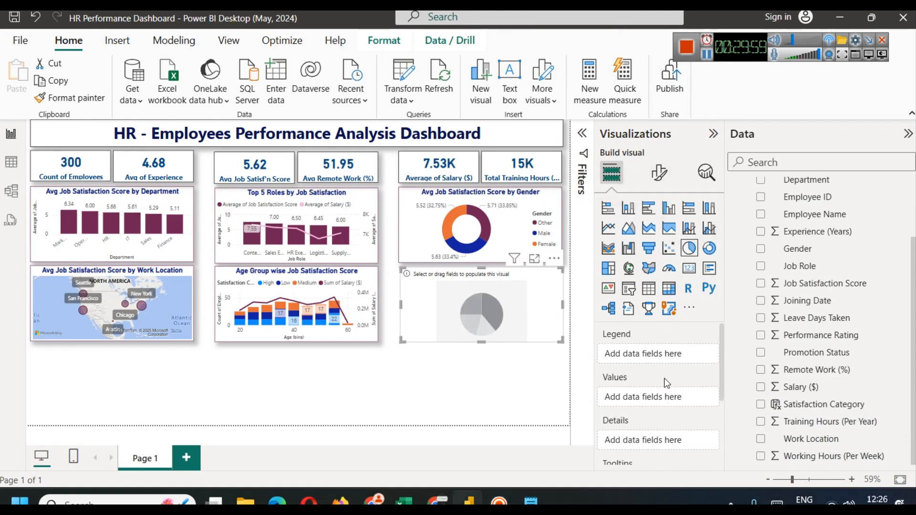
Step: Set Satisfaction Category as Legend and Average Training Hours (Per Year) as Values, previewing in Focus mode
left_click_drag(811, 404, 651, 354)
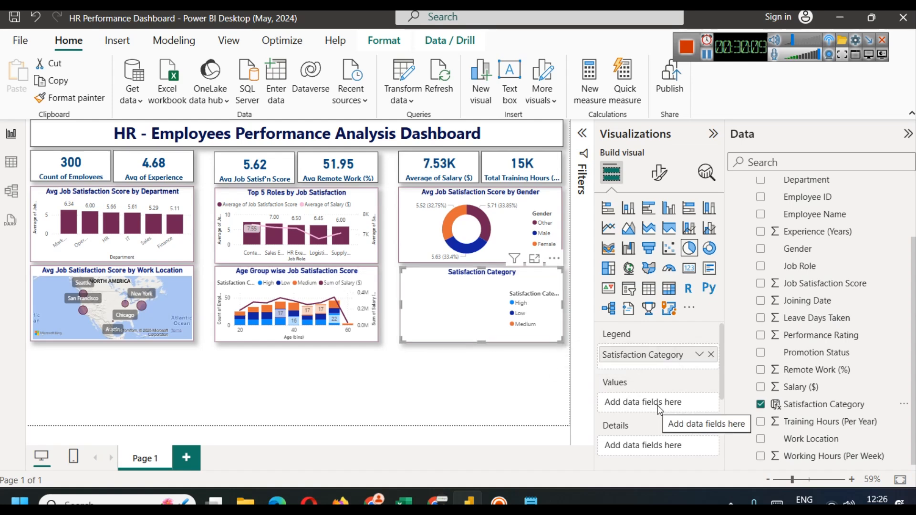
left_click_drag(852, 422, 666, 405)
left_click(700, 403)
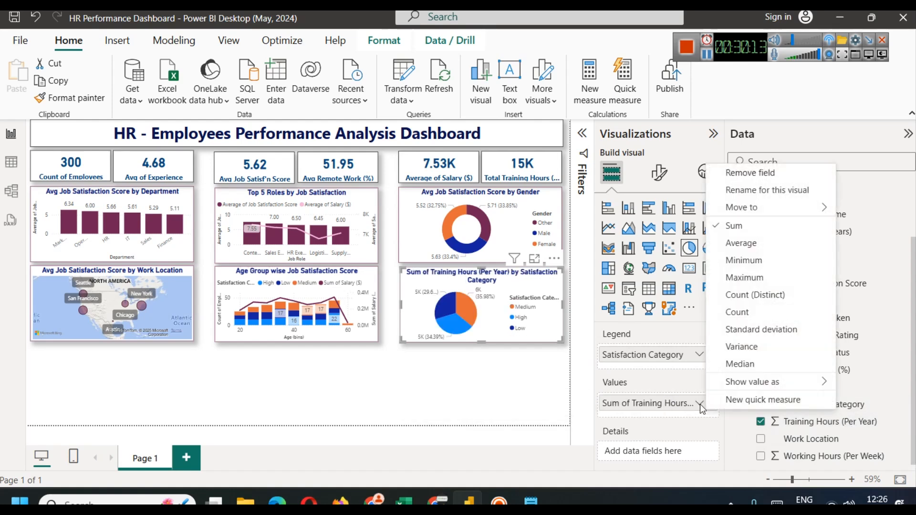
left_click(742, 244)
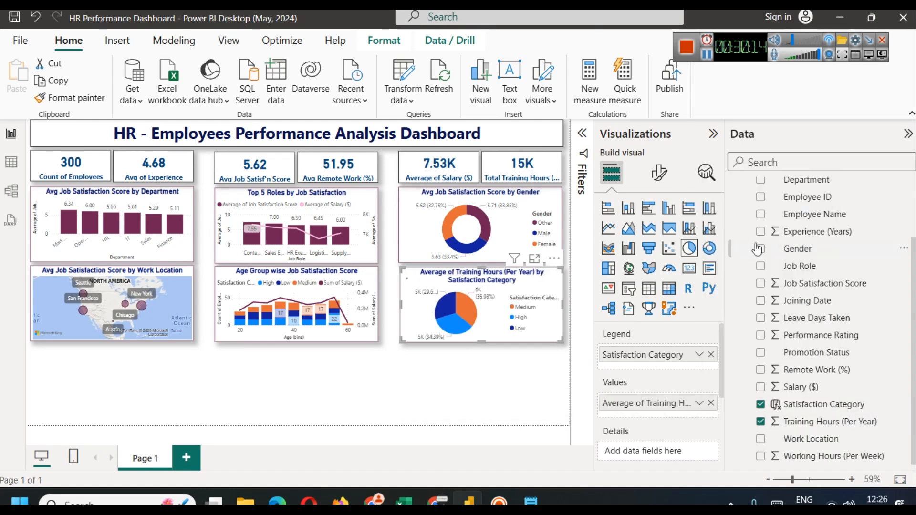
left_click(533, 260)
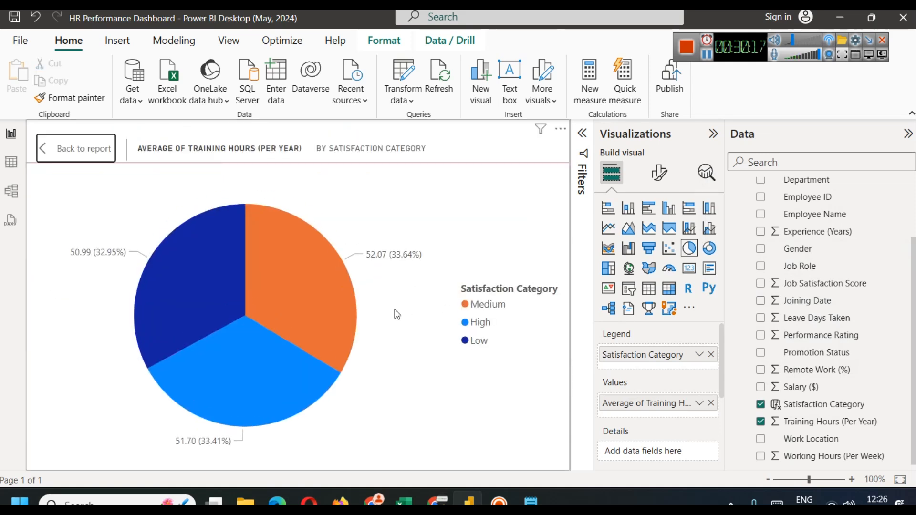
mouse_move(333, 290)
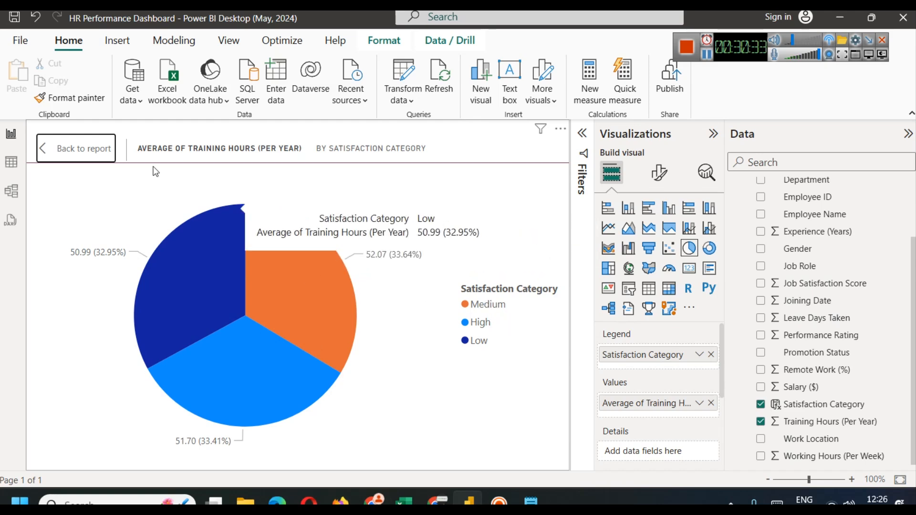
left_click(82, 152)
left_click(512, 367)
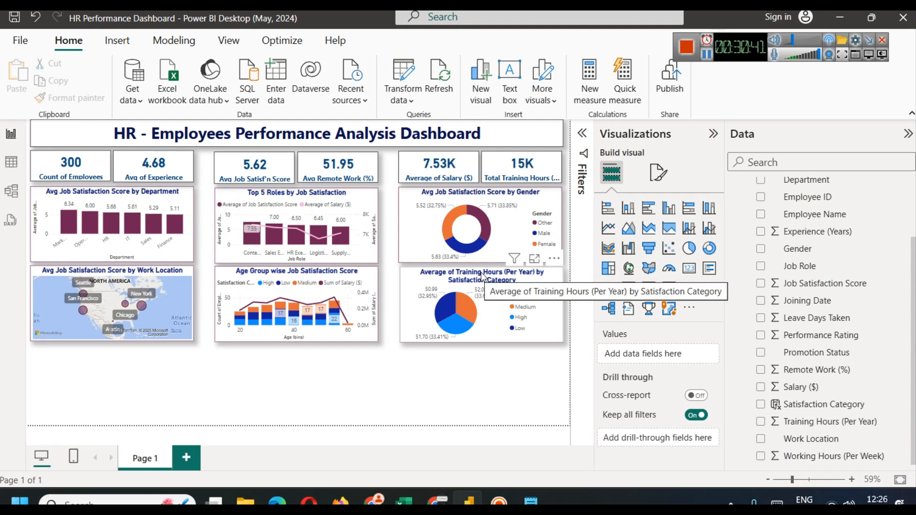
Step: Colour the training hours pie's Medium slice maroon under Slices > Colors
left_click(496, 274)
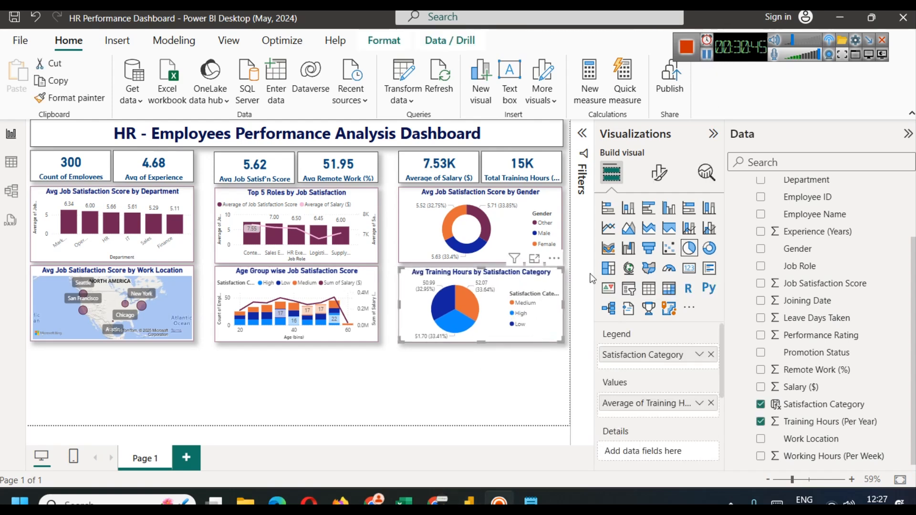
left_click(660, 173)
left_click(633, 314)
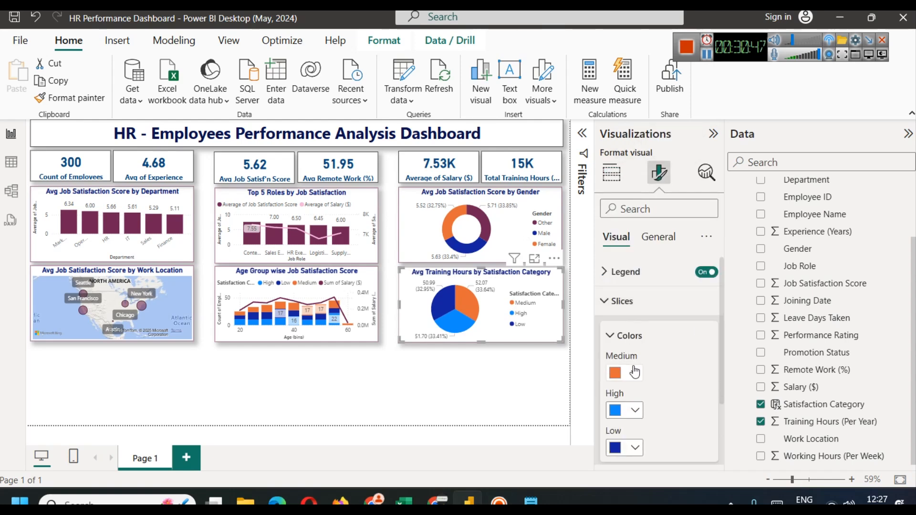
left_click(635, 373)
left_click(626, 311)
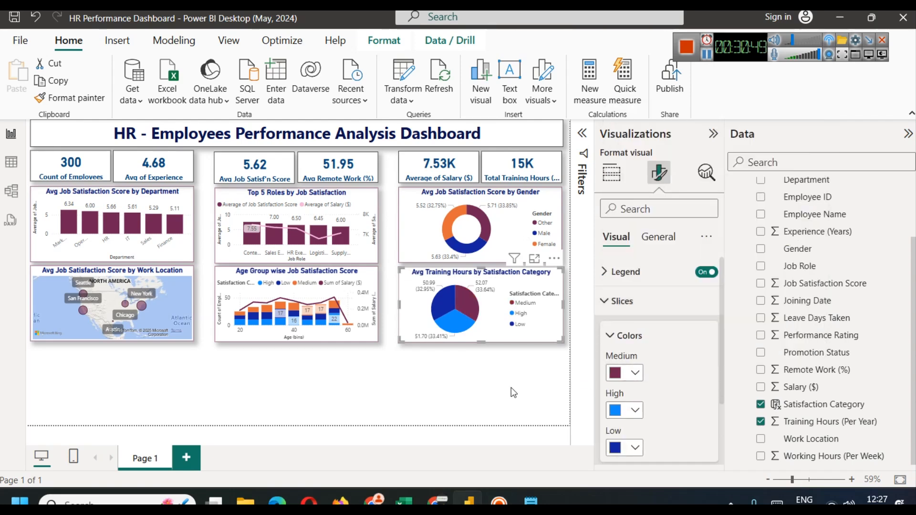
left_click(511, 388)
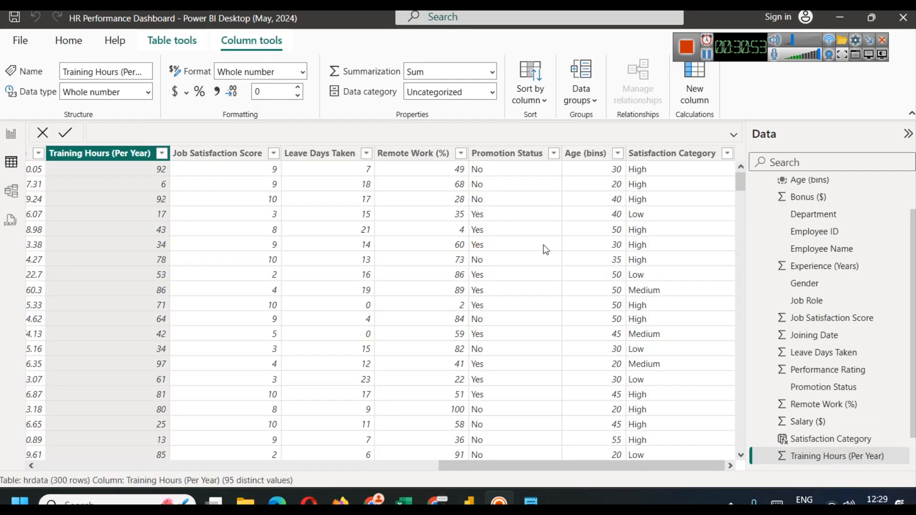
Step: Check the Promotion Status values, then duplicate the Avg Training Hours pie below the original
left_click(554, 152)
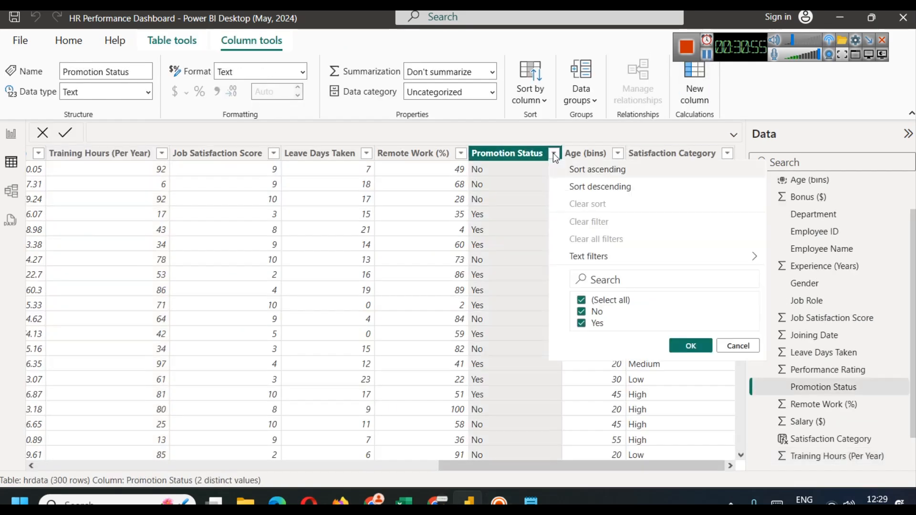
left_click(721, 346)
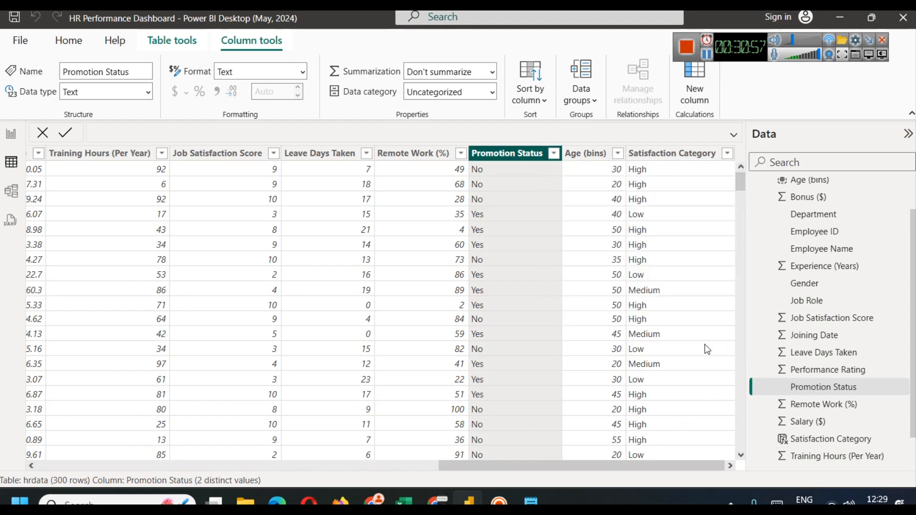
left_click(20, 136)
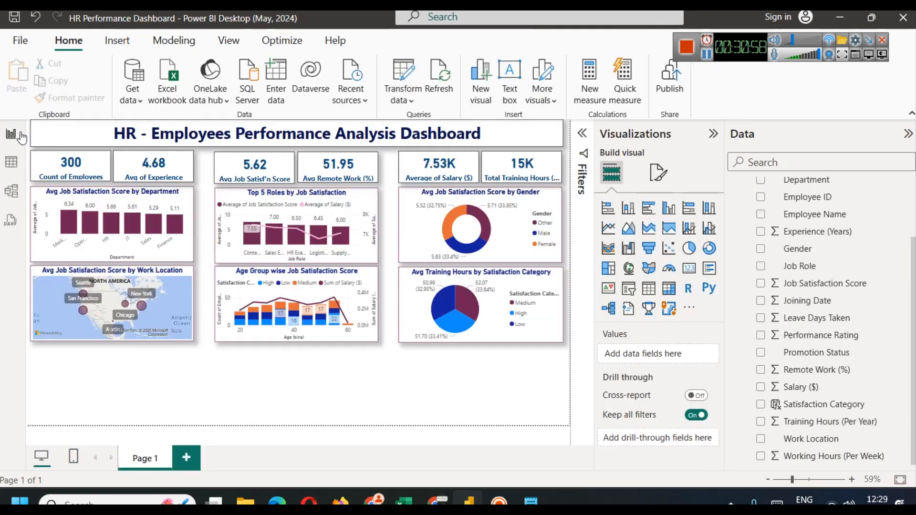
left_click(453, 285)
left_click_drag(453, 281, 442, 368)
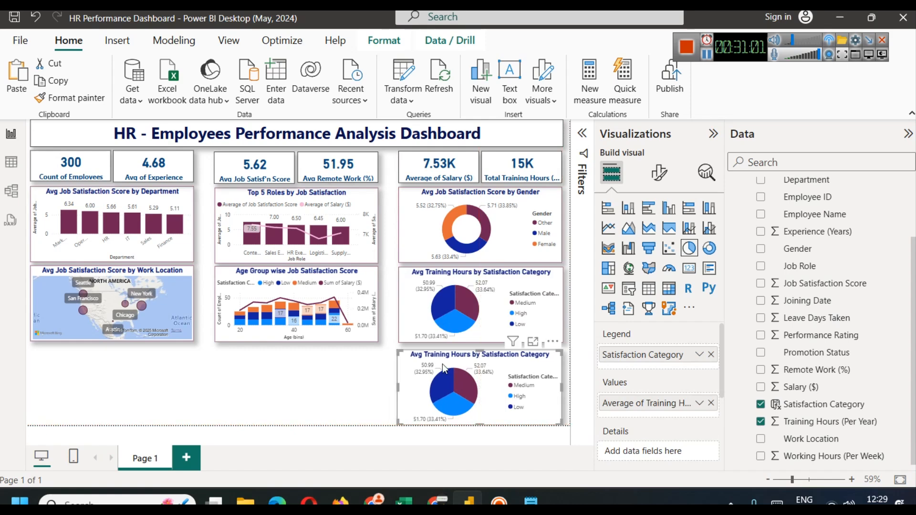
left_click(351, 393)
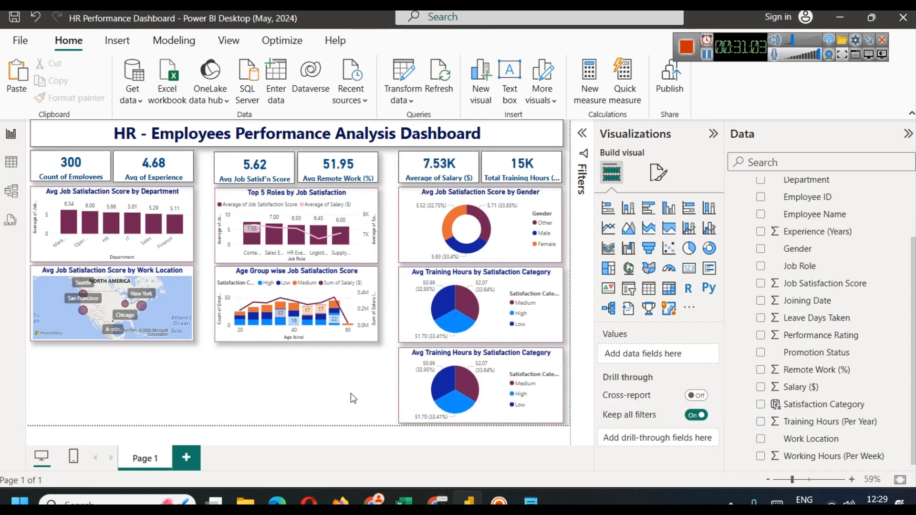
Step: Remove Satisfaction Category and Average Training Hours from the copied pie's fields
left_click(456, 368)
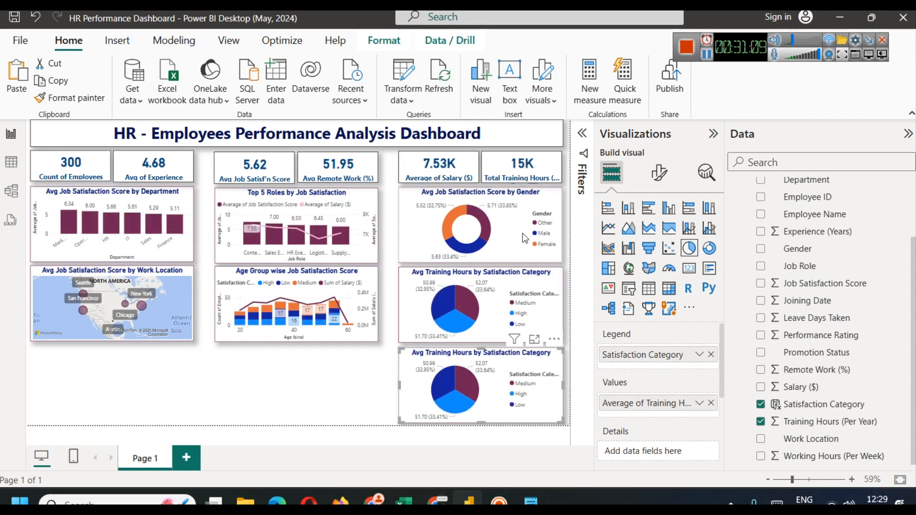
left_click(711, 355)
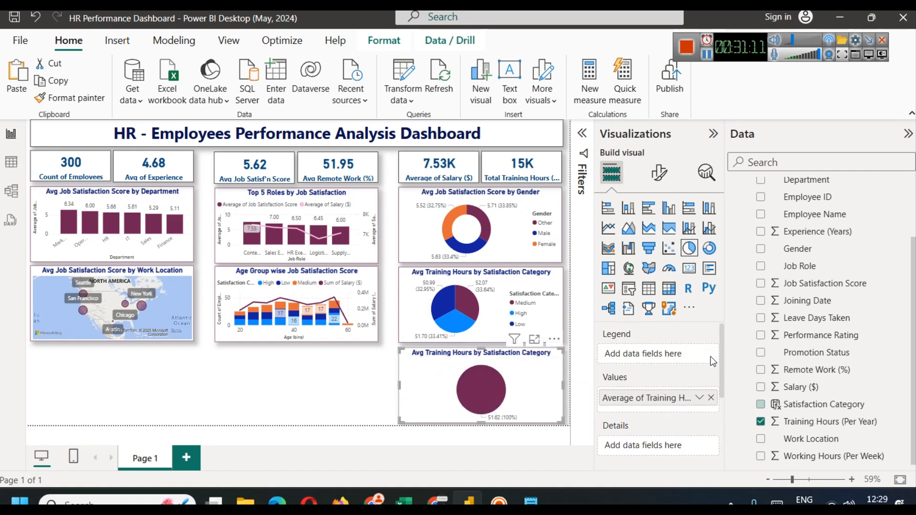
left_click(711, 398)
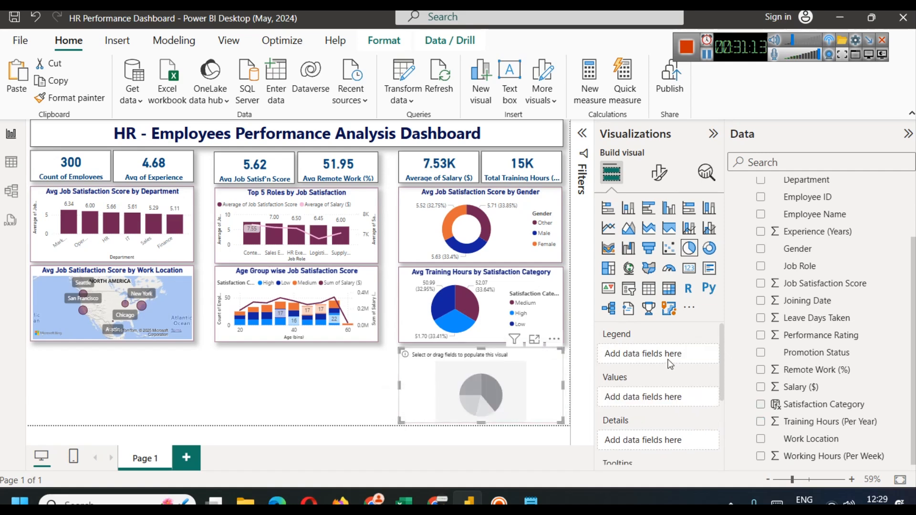
Step: Put Promotion Status in the new pie's Legend and Job Satisfaction Score in Values
left_click(805, 154)
type("prom")
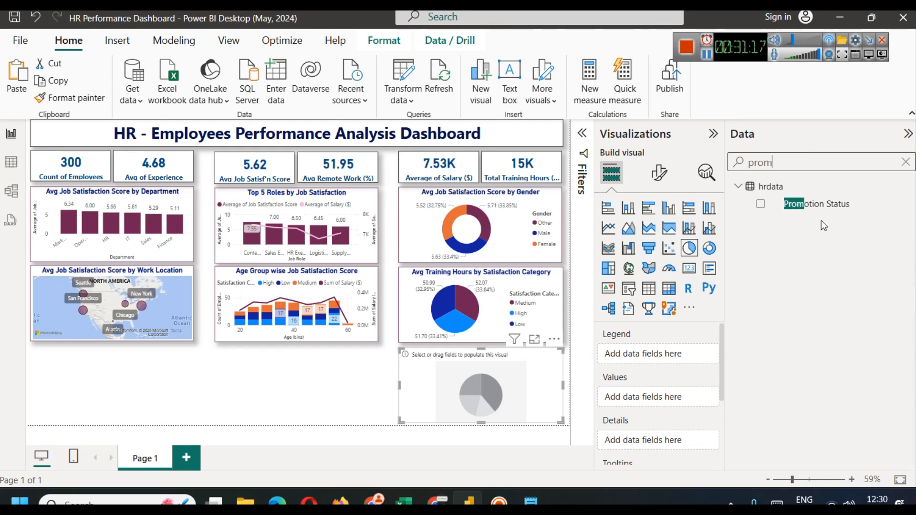
left_click_drag(814, 210, 637, 359)
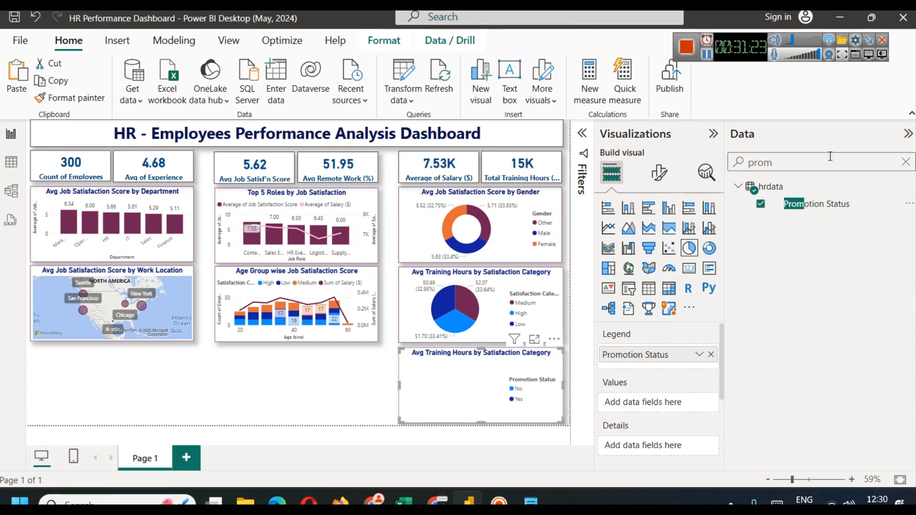
double_click(816, 161)
type("job")
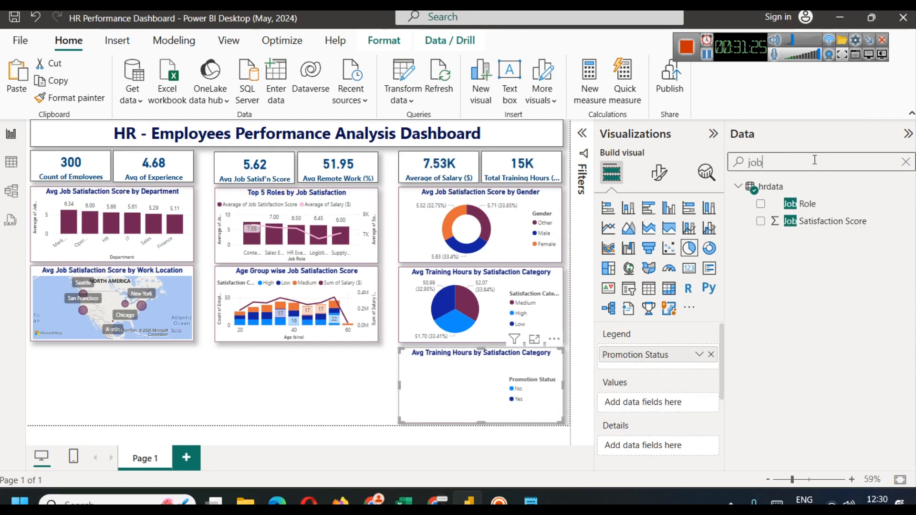
left_click_drag(840, 221, 649, 403)
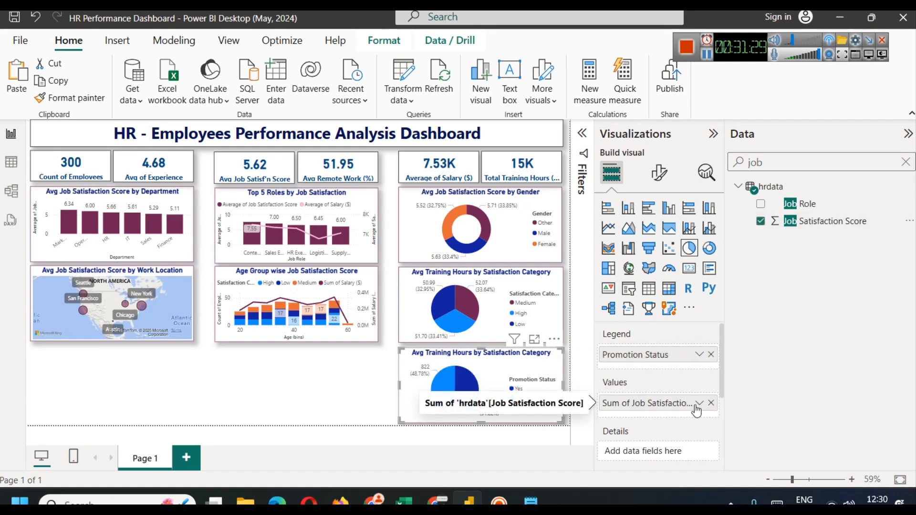
Step: Average the Job Satisfaction Score and preview the pie in Focus mode (No 5.63, Yes 5.60)
left_click(700, 405)
left_click(755, 244)
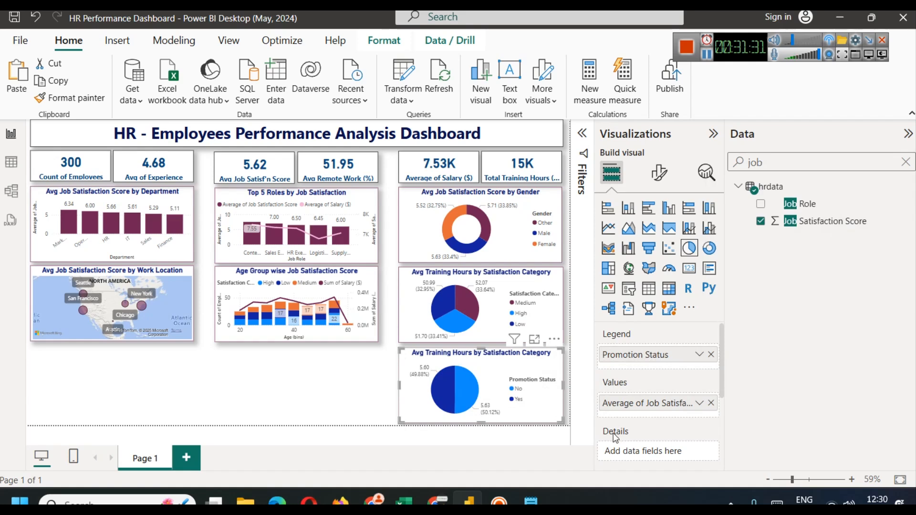
mouse_move(450, 406)
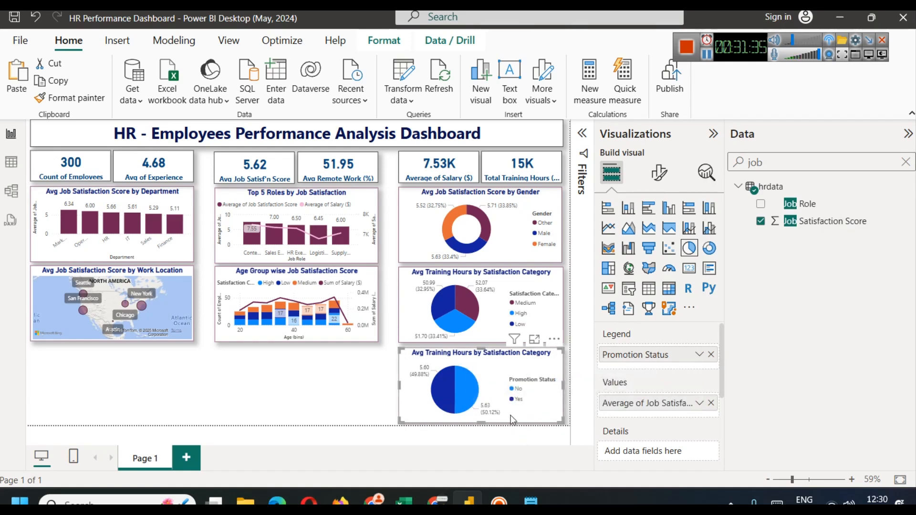
left_click(534, 340)
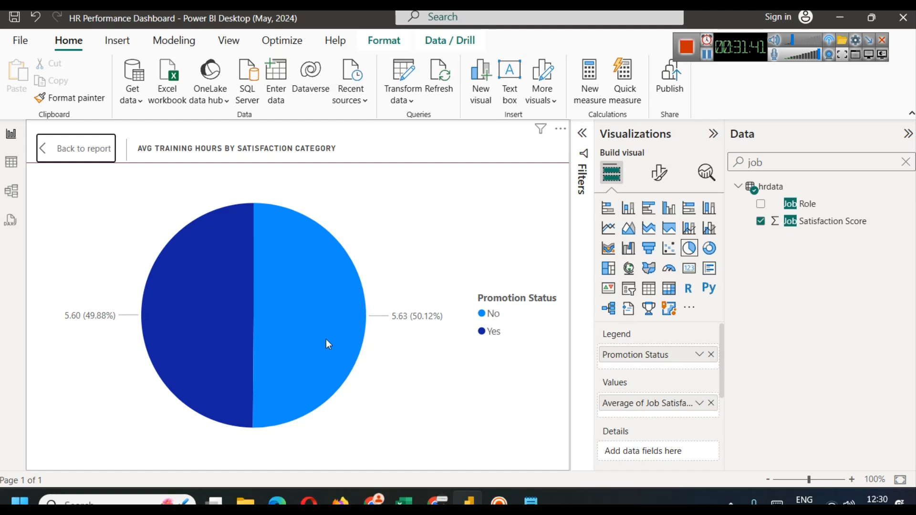
mouse_move(330, 339)
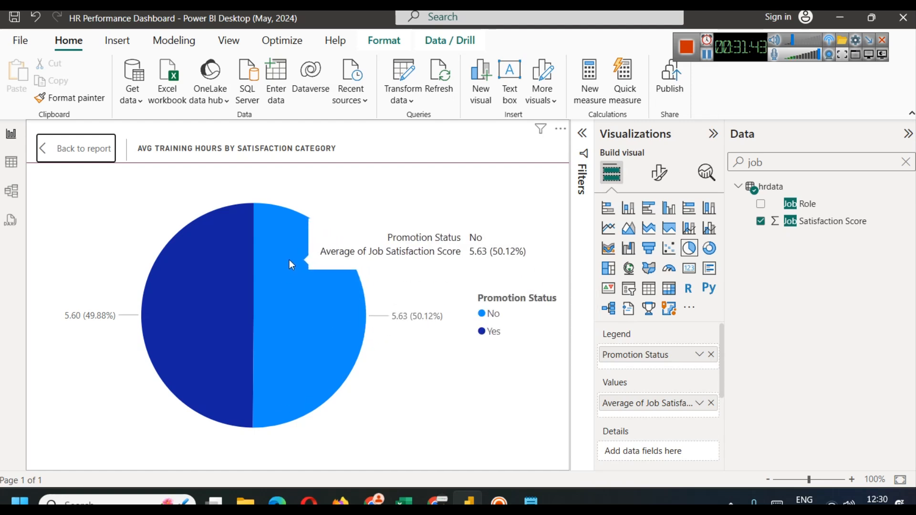
left_click(61, 149)
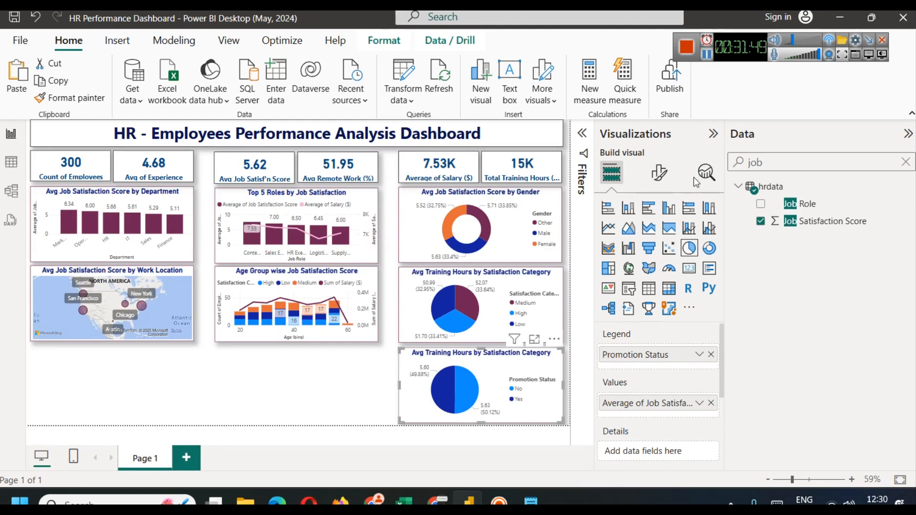
Step: Colour the Promotion Status pie's No slice maroon
left_click(660, 174)
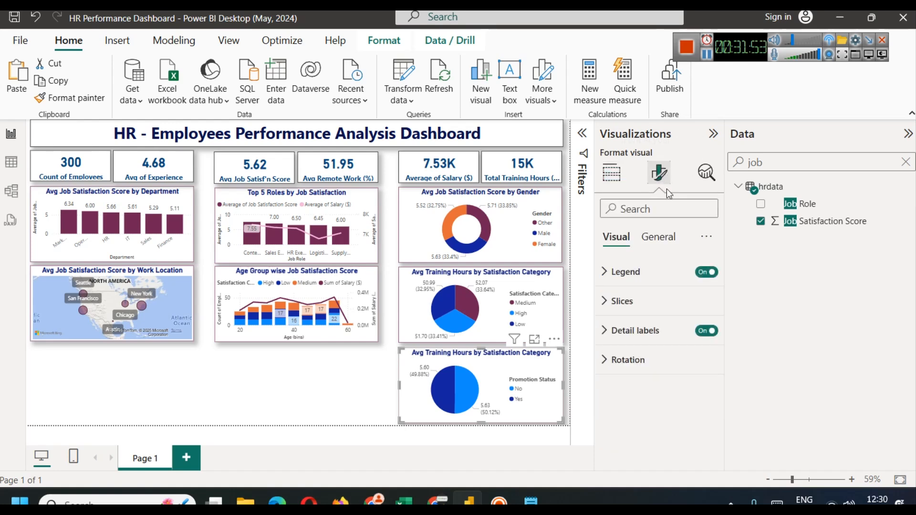
left_click(633, 302)
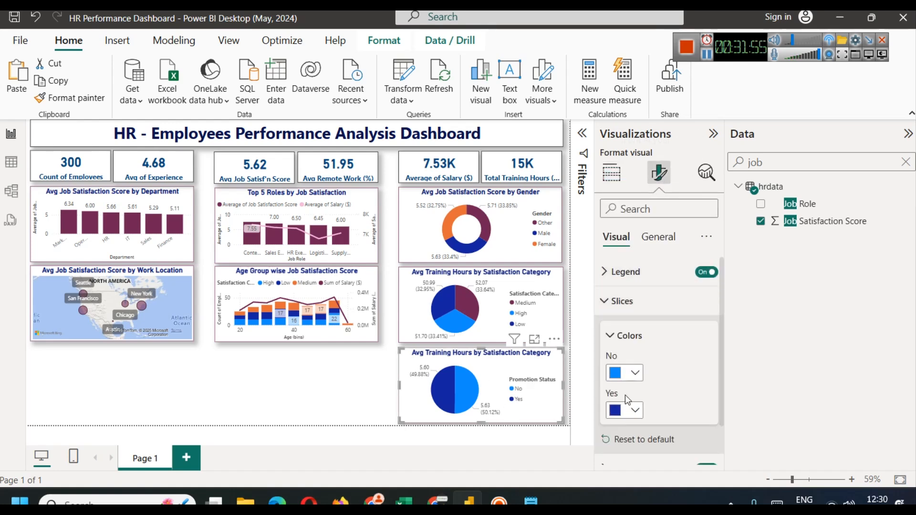
left_click(625, 373)
left_click(623, 313)
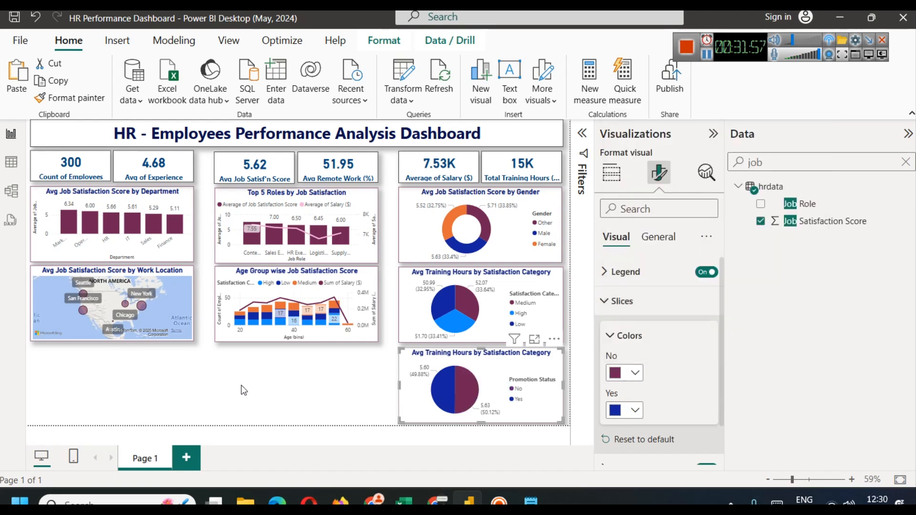
left_click(258, 390)
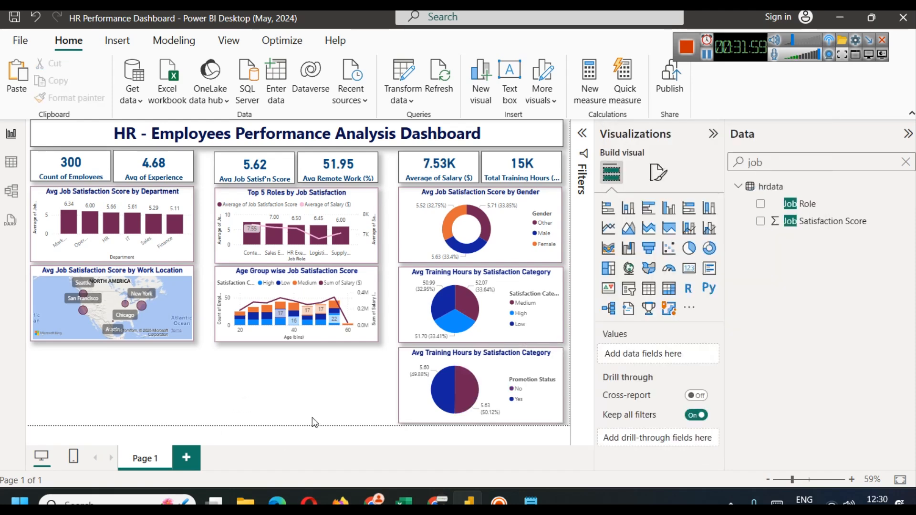
Step: Change the pie's title to 'Avg JS Score by Promotion Status'
left_click(447, 395)
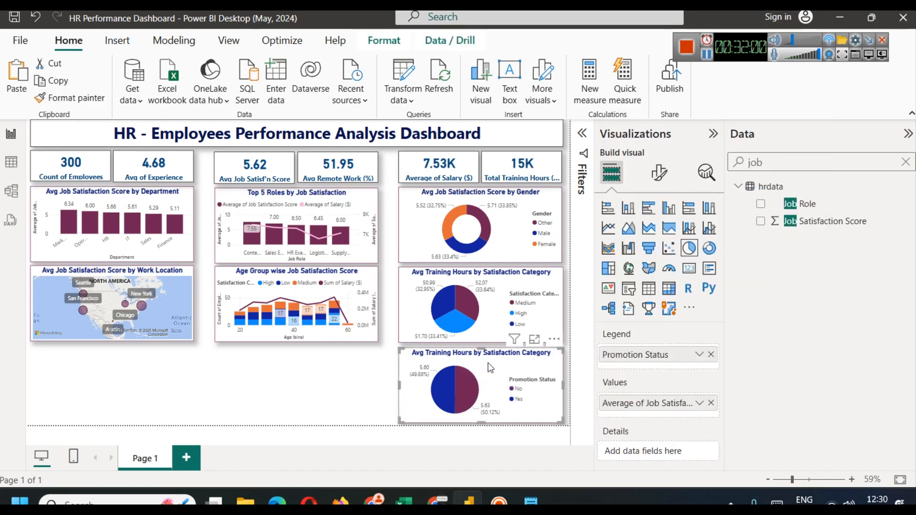
left_click(661, 173)
left_click(658, 237)
left_click(626, 301)
left_click(640, 374)
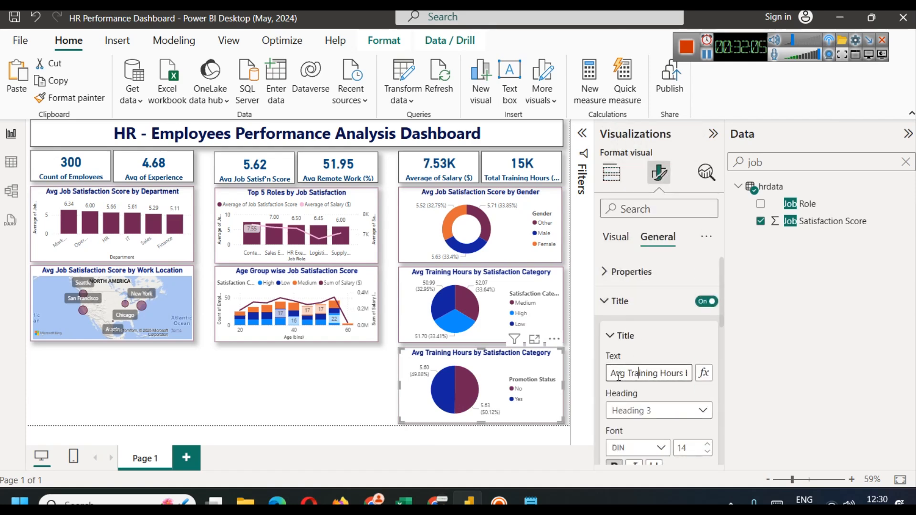
left_click_drag(613, 372, 718, 373)
type("A")
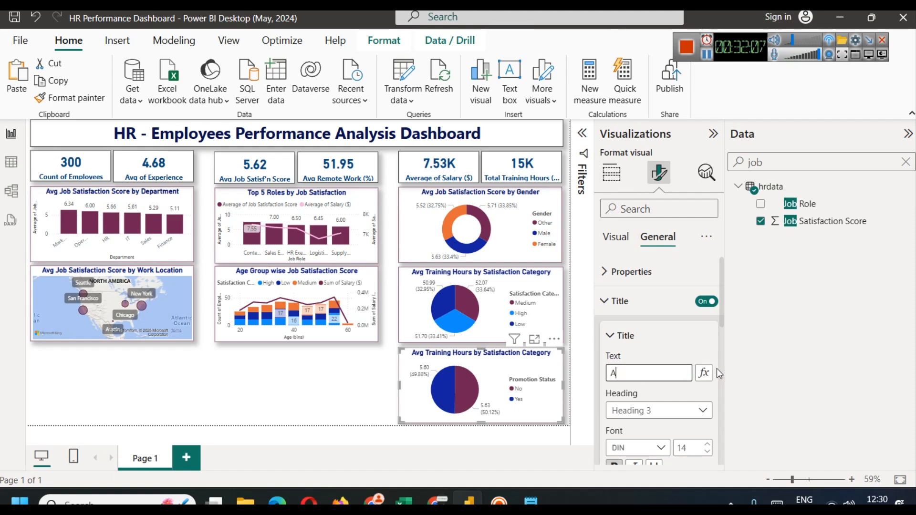
type("vg Jpb")
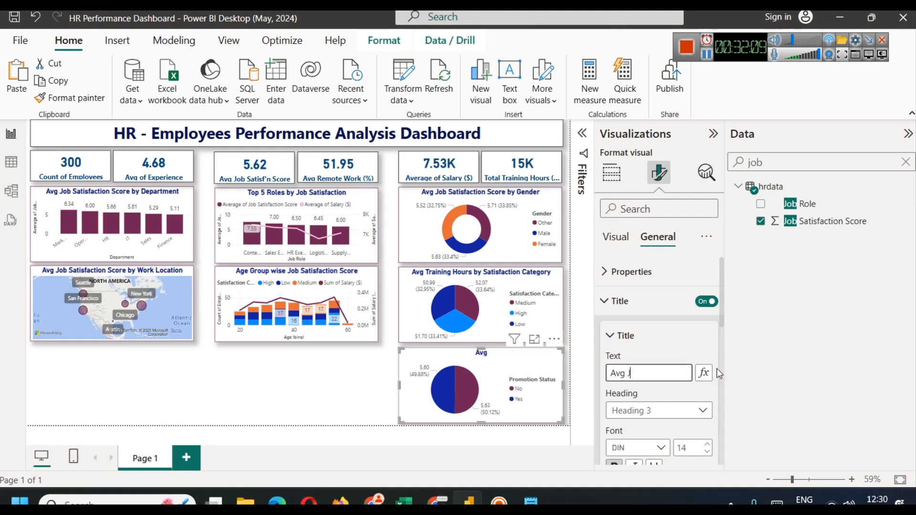
key("BackSpace")
key("BackSpace")
type("S Score by Promotion Status")
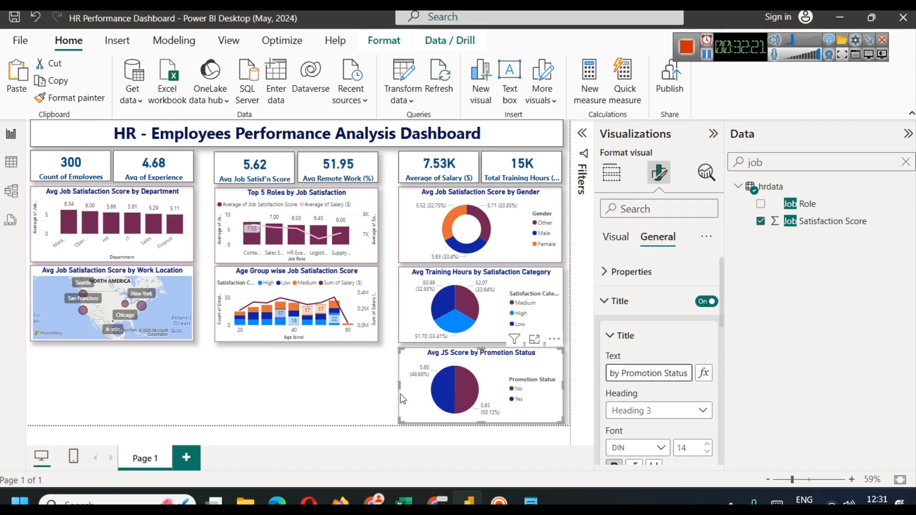
left_click(331, 370)
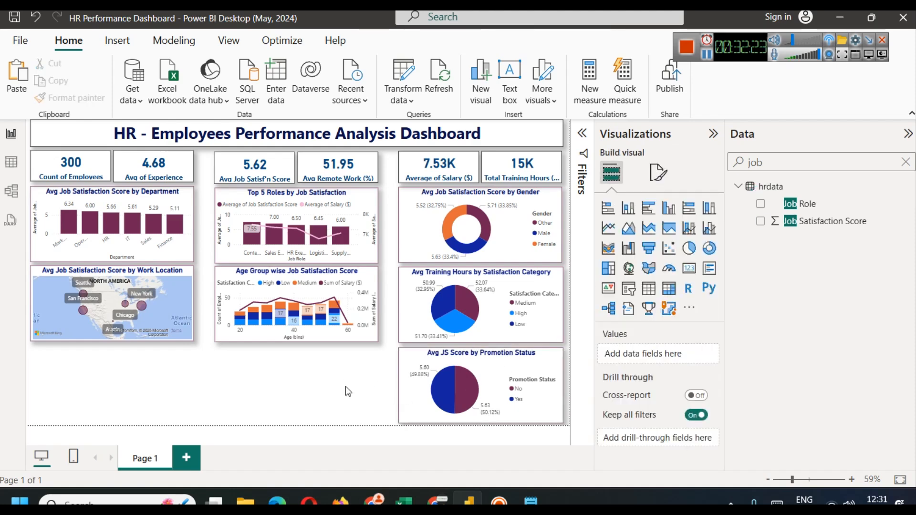
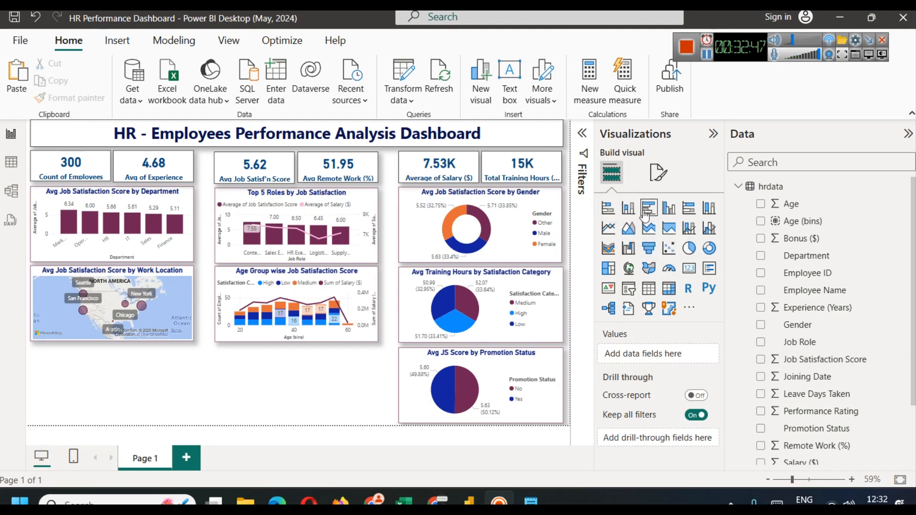
Step: Chart average Remote Work (%) by Satisfaction Category and view it in Focus mode (High 53.36, Medium 52.52, Low 49.66)
left_click(628, 209)
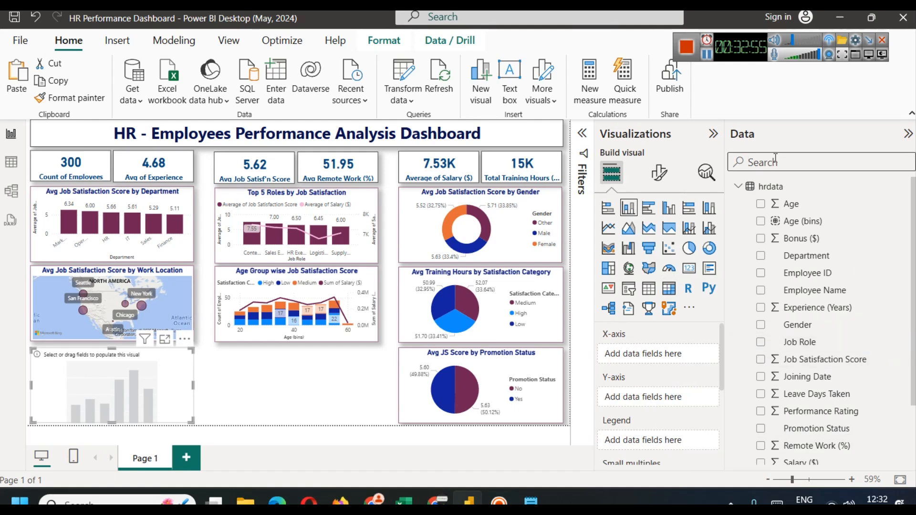
type("sat")
left_click_drag(802, 222, 652, 355)
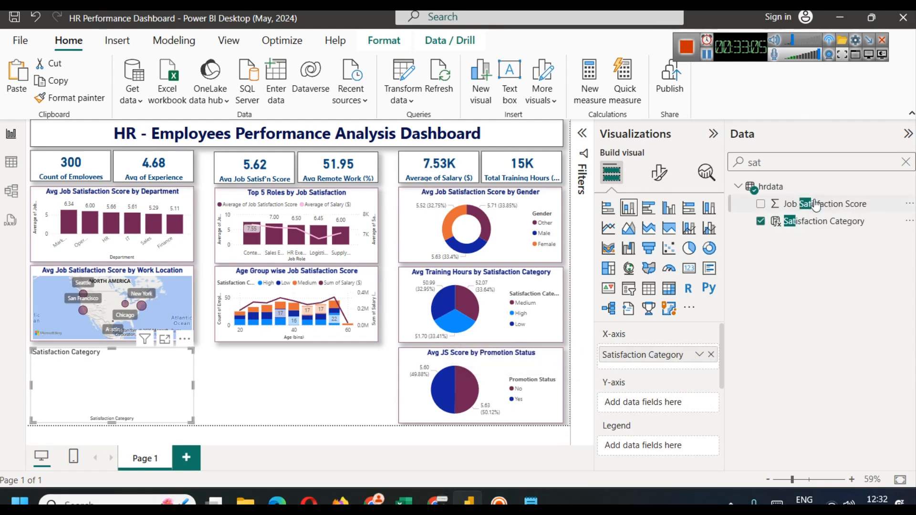
left_click(783, 167)
type("remo")
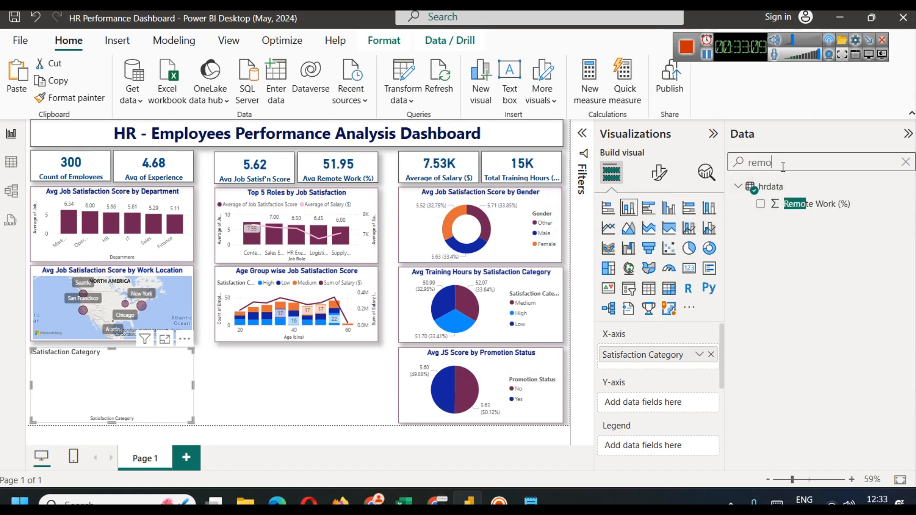
left_click_drag(804, 208, 620, 407)
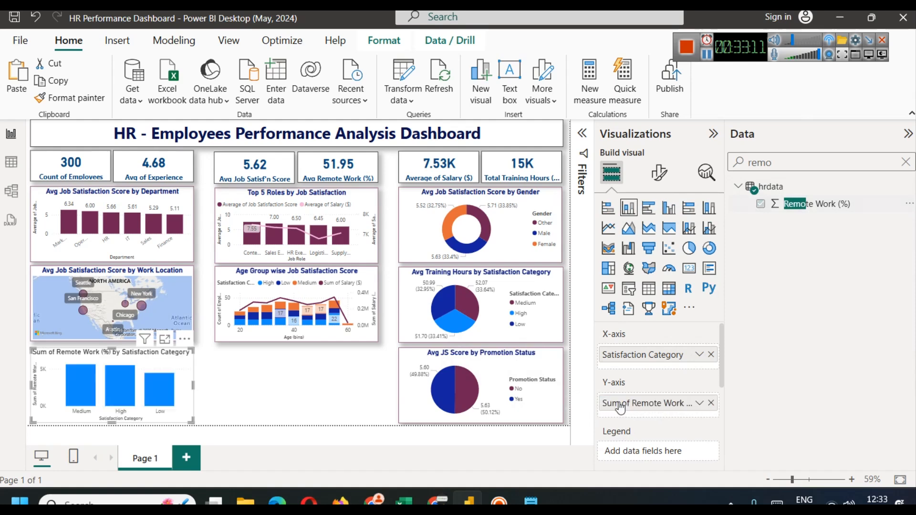
left_click(698, 406)
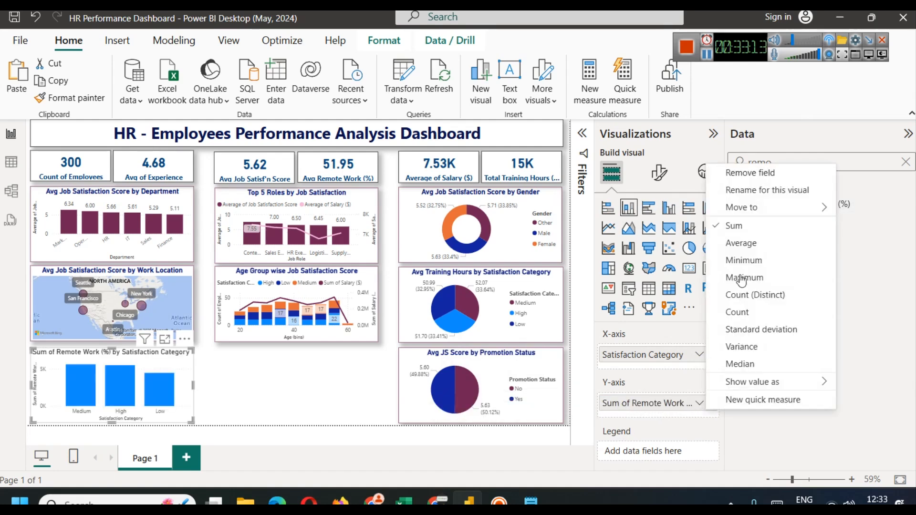
left_click(746, 243)
left_click(165, 340)
mouse_move(168, 264)
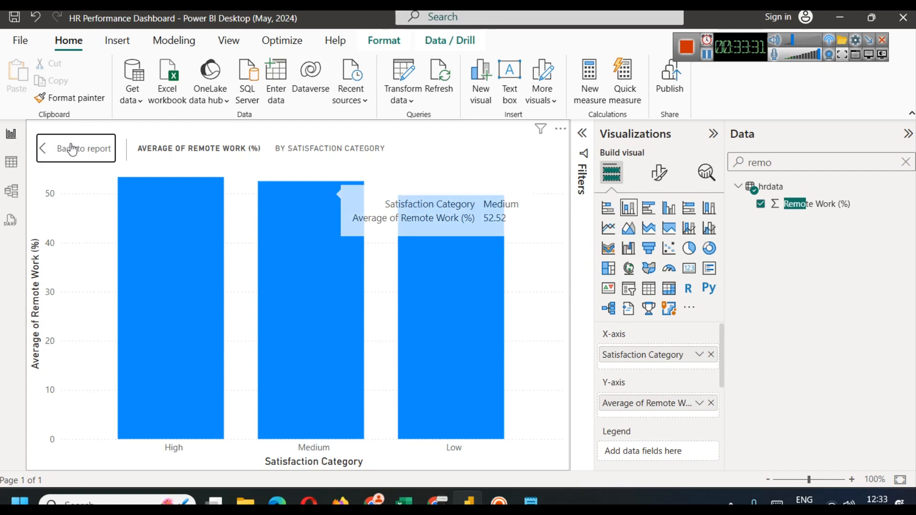
Step: Switch the Remote Work chart to Minimum and inspect it in Focus mode
left_click(76, 148)
left_click(699, 405)
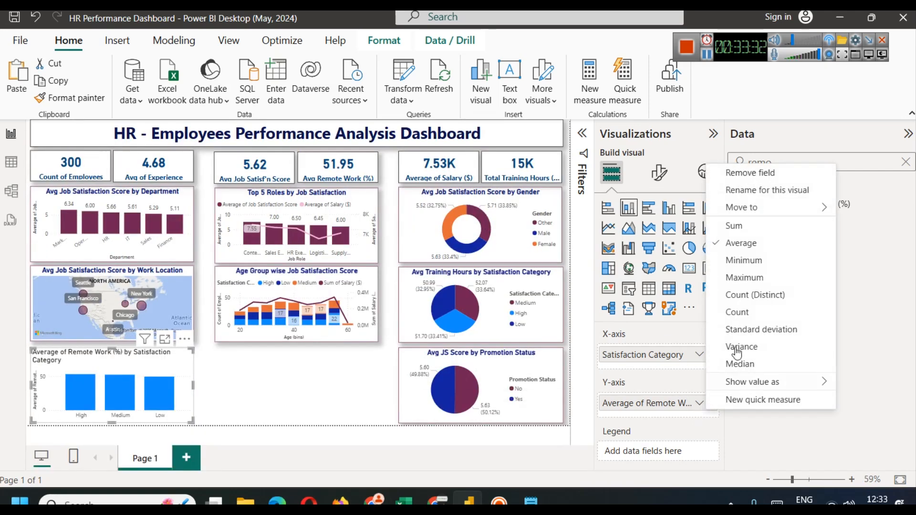
left_click(747, 264)
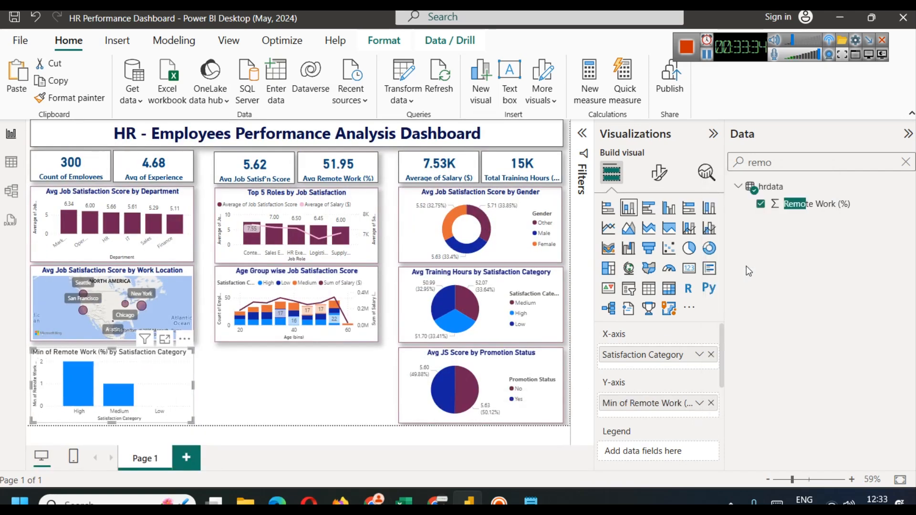
left_click(165, 339)
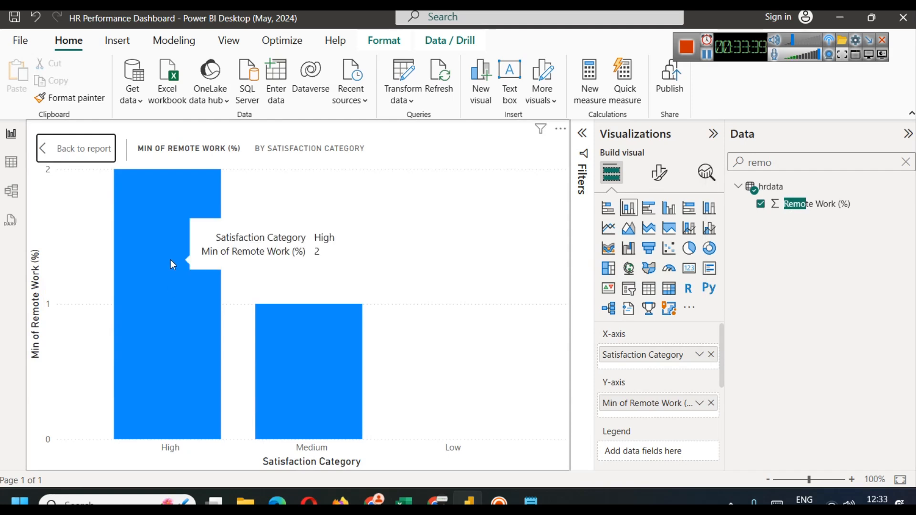
left_click(76, 149)
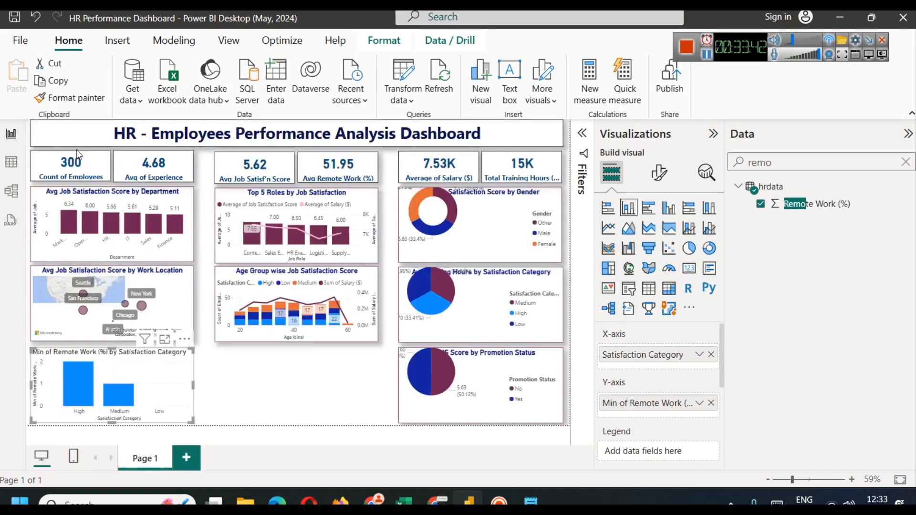
Step: Try Maximum, then return the chart to Average and show its formatting options
left_click(700, 403)
left_click(754, 278)
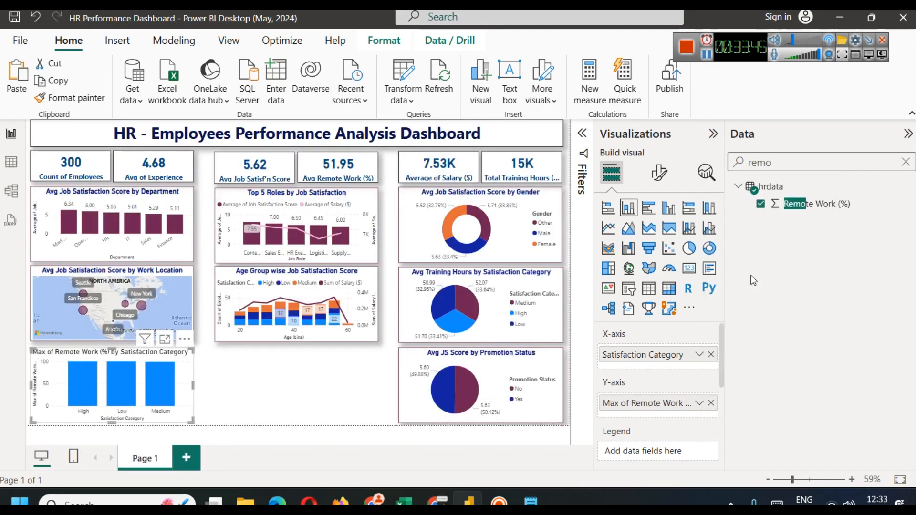
left_click(699, 404)
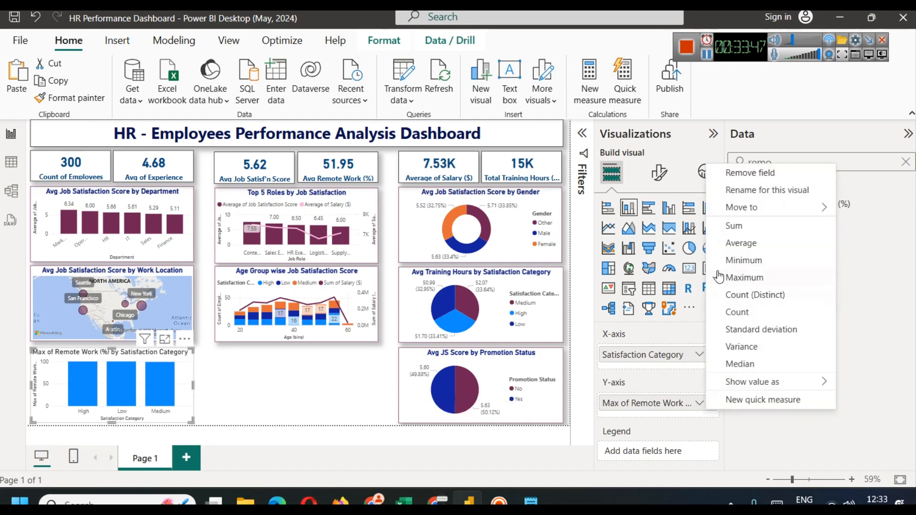
left_click(741, 244)
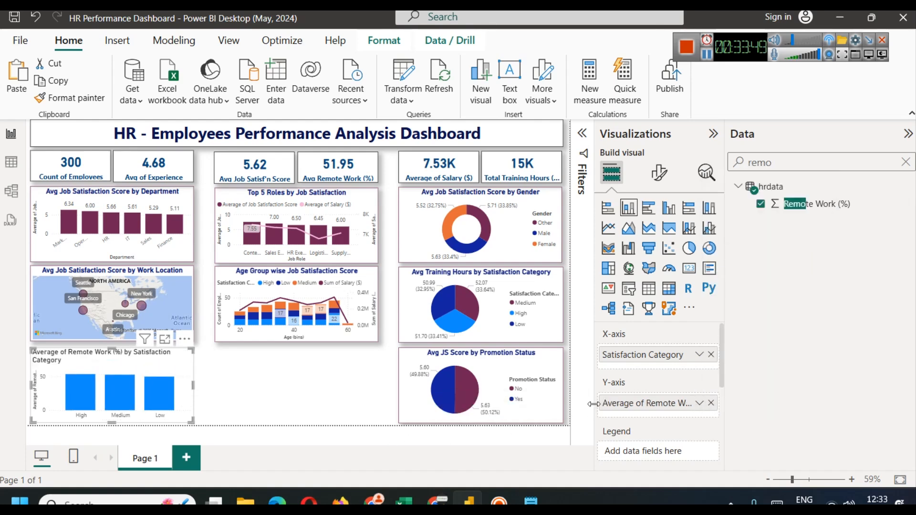
left_click(659, 173)
scroll(637, 384, "down", 3)
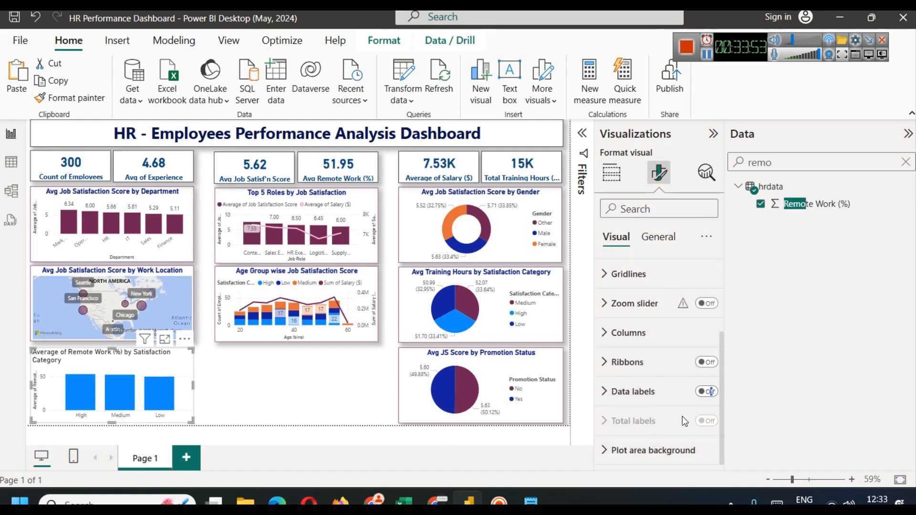
Step: Copy the Department chart's formatting onto the Remote Work chart with Format painter
left_click(341, 401)
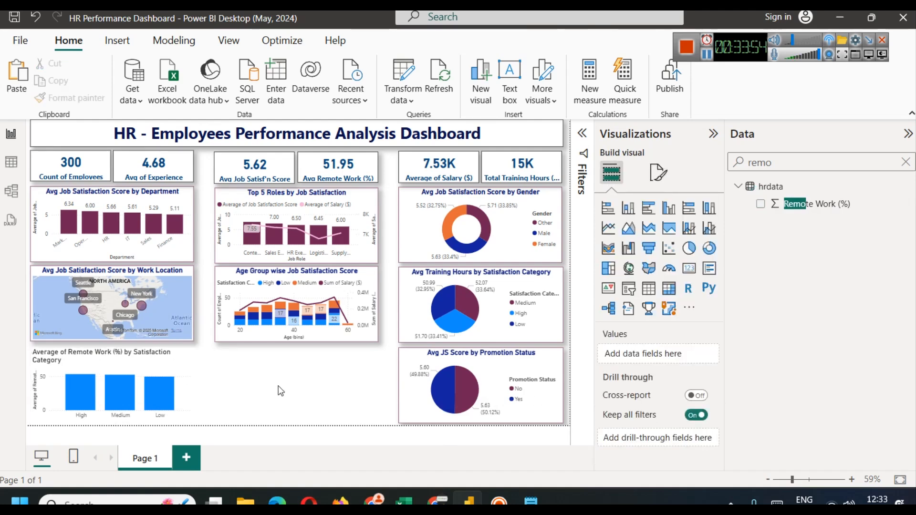
left_click(140, 197)
left_click(95, 101)
left_click(126, 364)
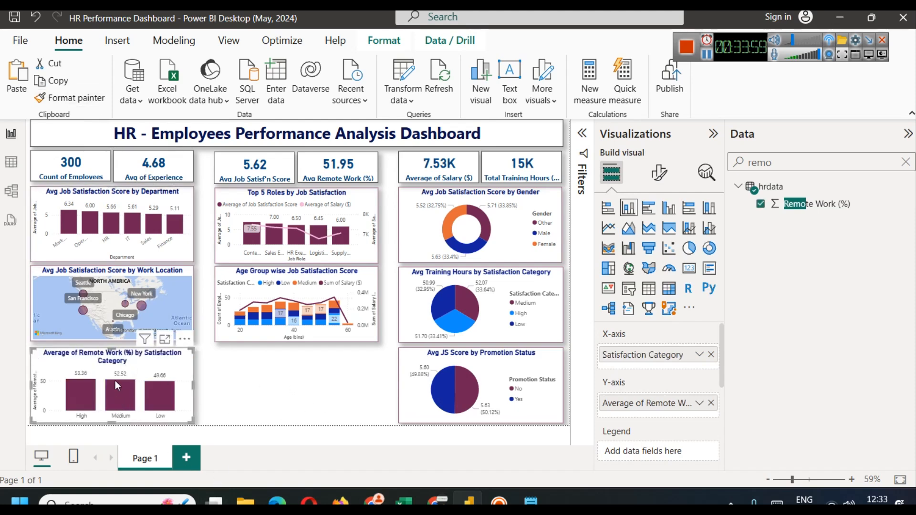
mouse_move(117, 386)
Step: Shorten 'Average' to 'Avg' in the Remote Work chart's title
left_click(659, 173)
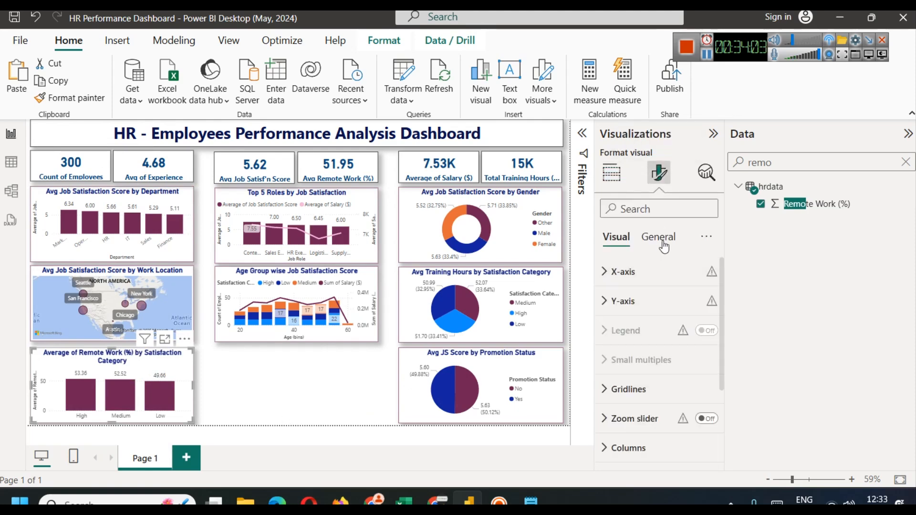
left_click(665, 308)
left_click_drag(642, 375, 625, 382)
type("g of Remote Worl")
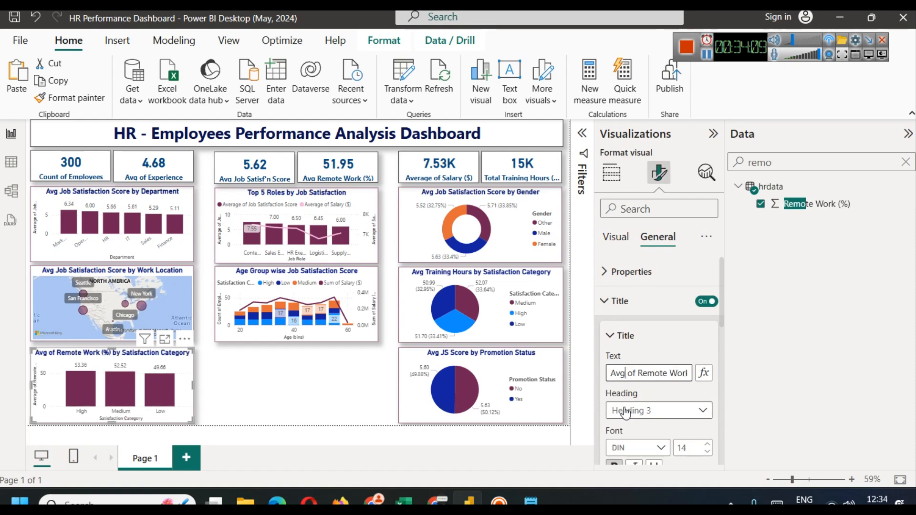
left_click(303, 388)
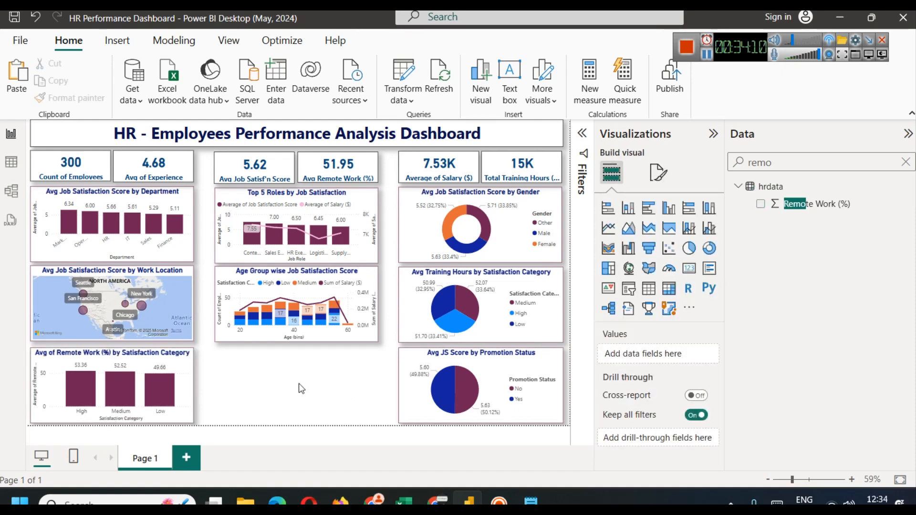
left_click(707, 54)
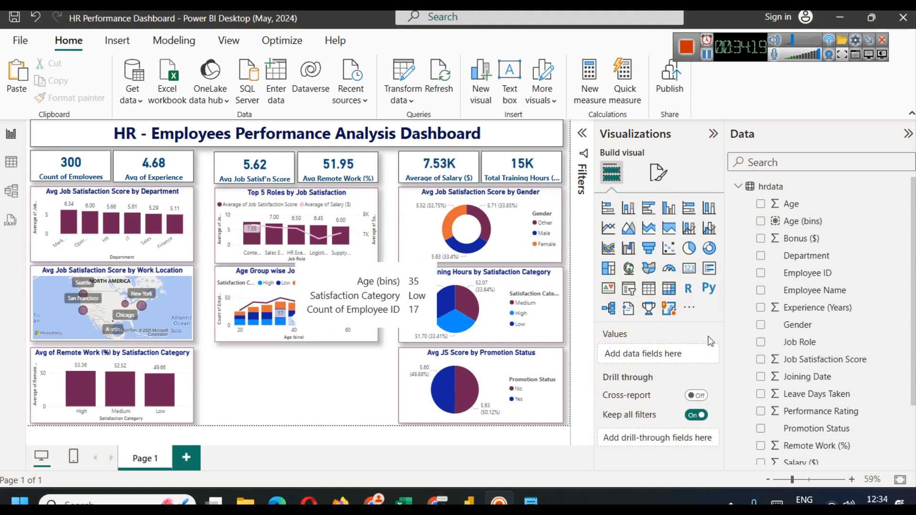
Step: Add a new chart styled like the Top 5 Roles chart
left_click(608, 248)
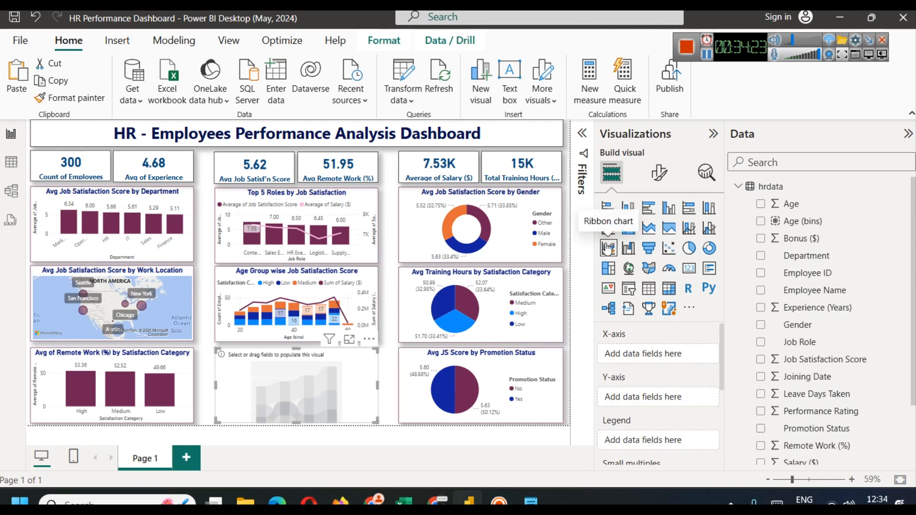
left_click(239, 197)
left_click(76, 99)
left_click(276, 383)
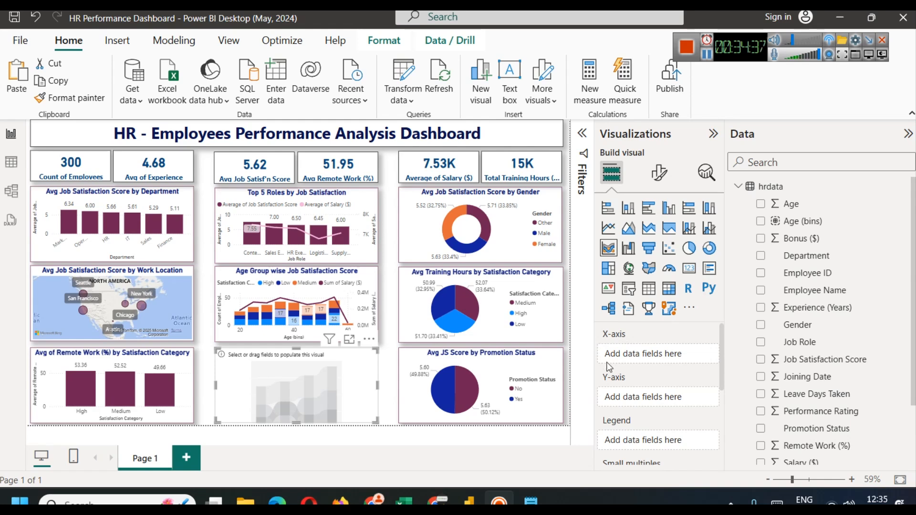
Step: Plot Average of Salary ($) by Experience (Years) and preview it in Focus mode
left_click(823, 161)
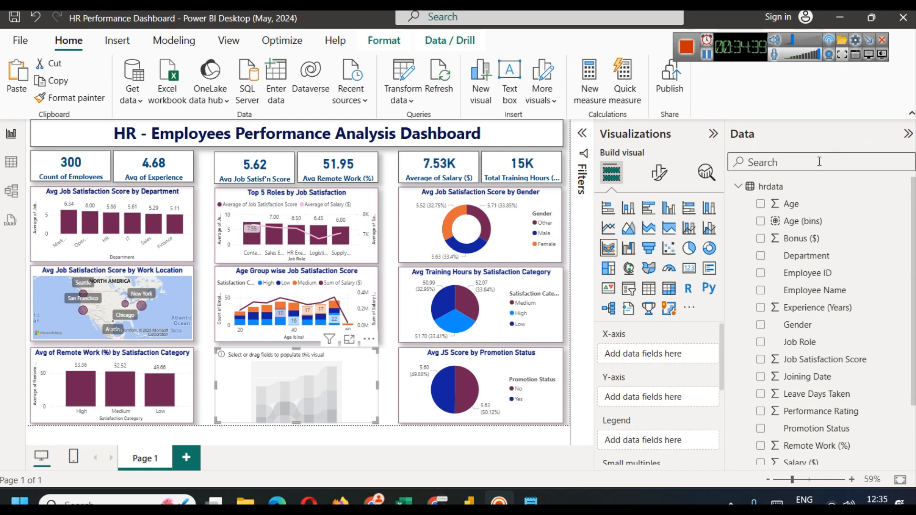
type("exp")
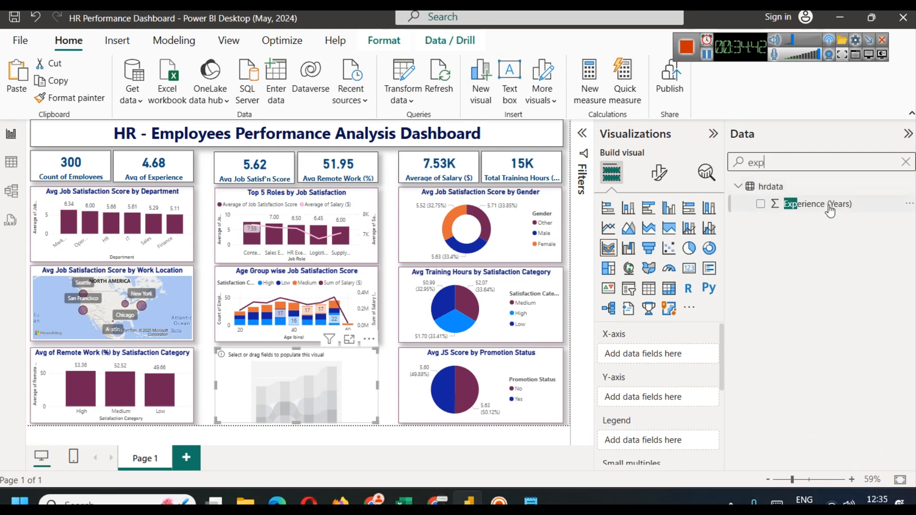
left_click_drag(830, 205, 635, 354)
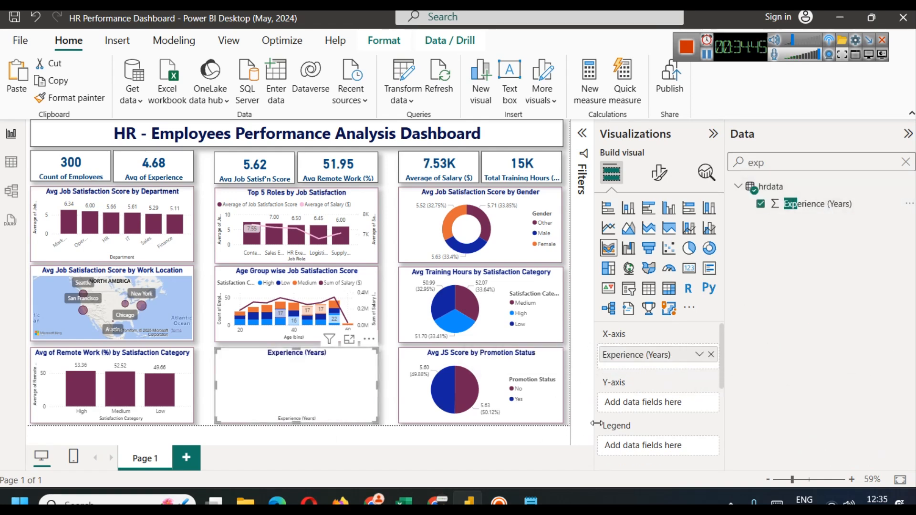
double_click(782, 166)
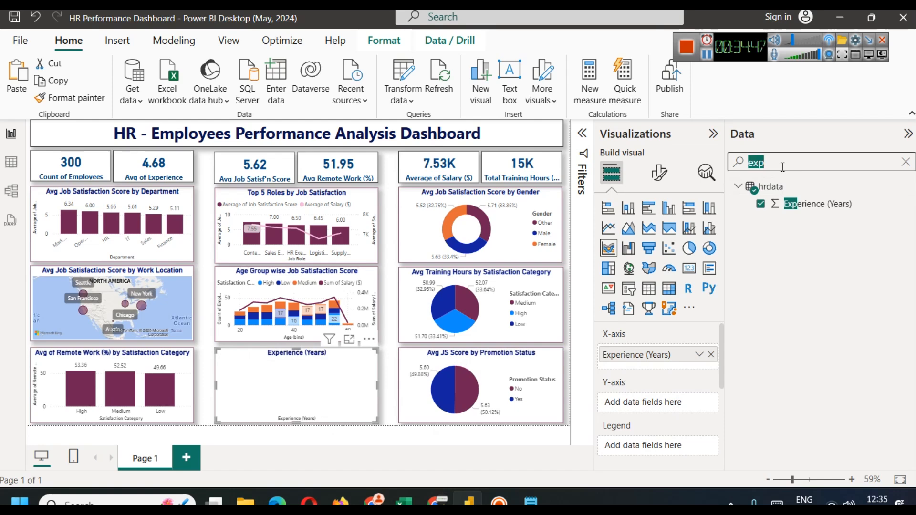
type("sa")
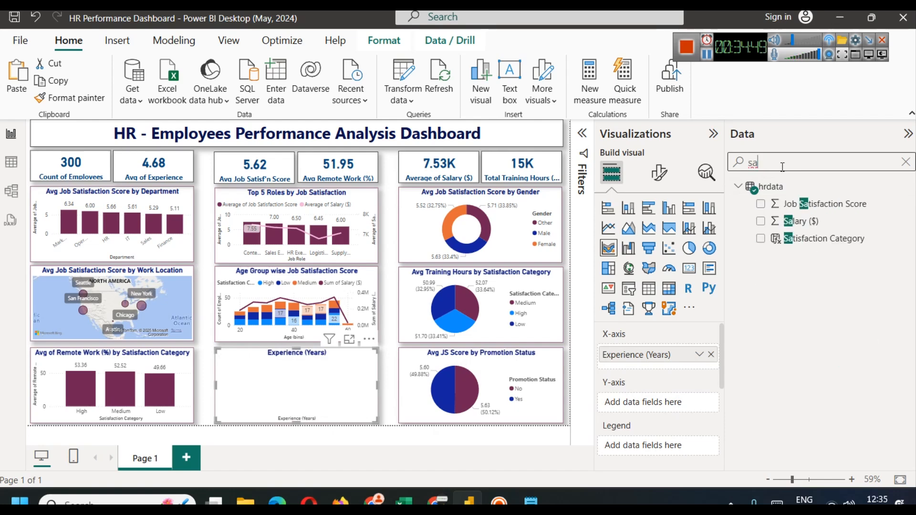
left_click_drag(806, 222, 667, 405)
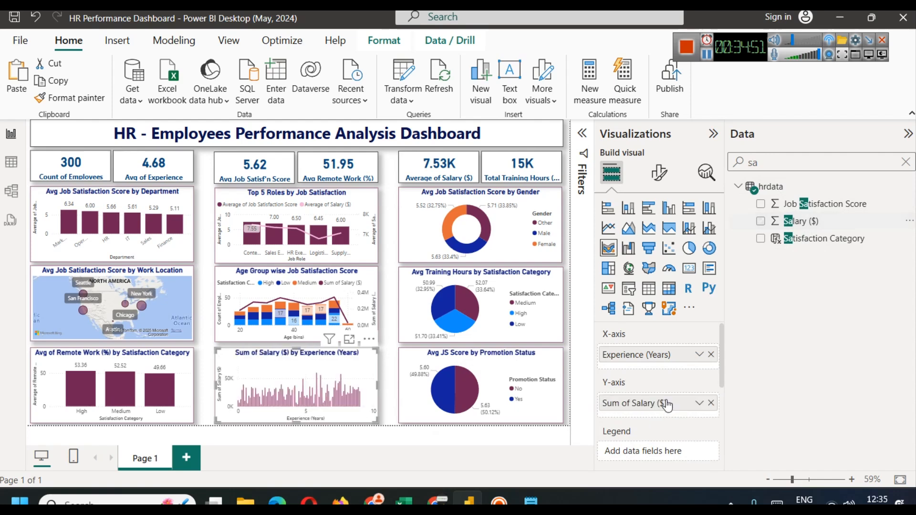
left_click(700, 403)
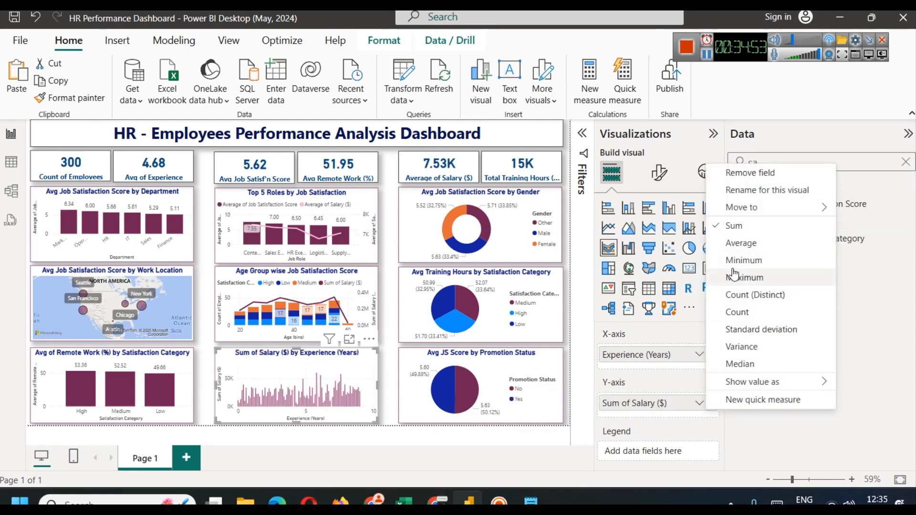
left_click(744, 243)
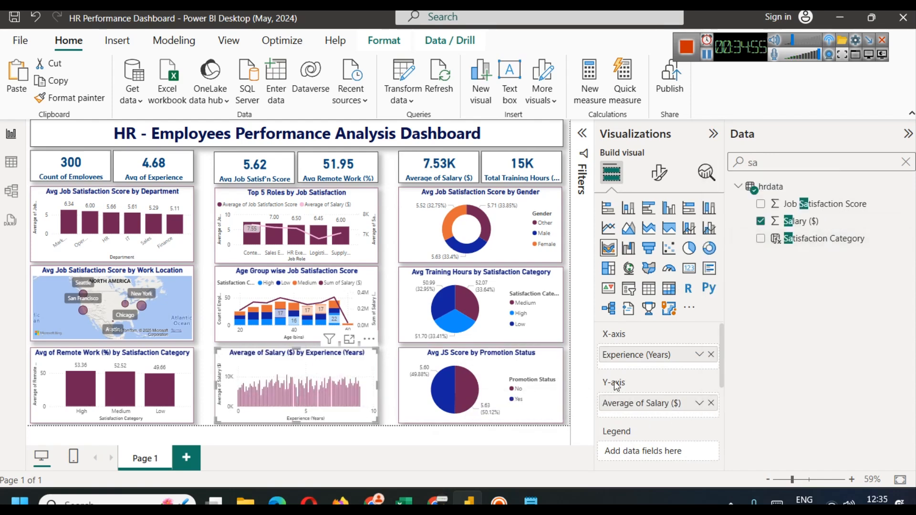
left_click(350, 340)
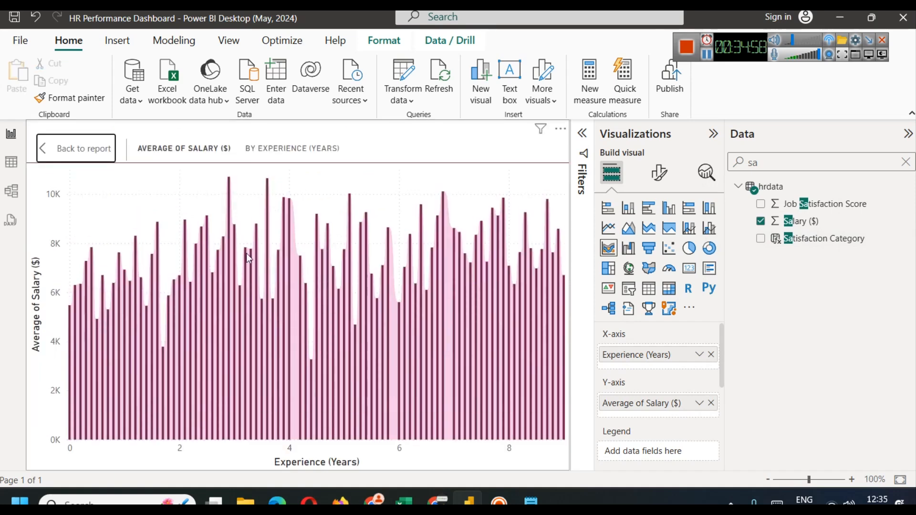
left_click(73, 150)
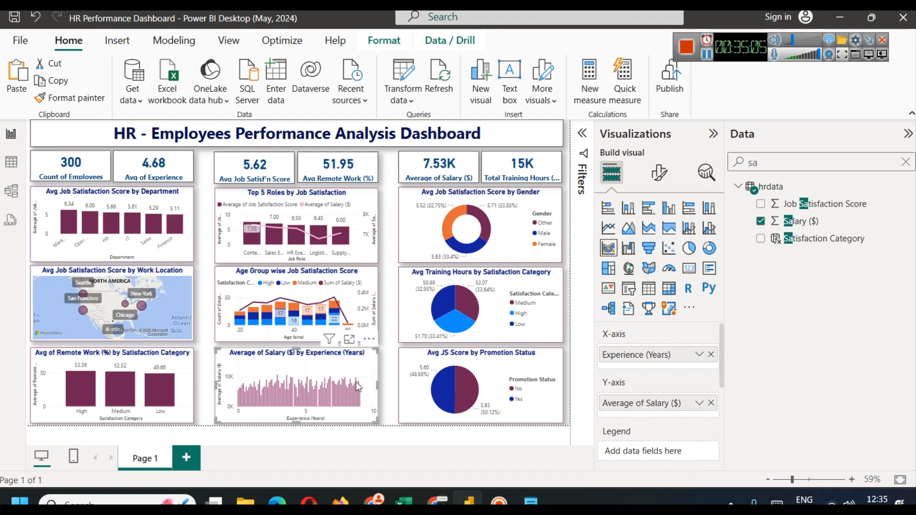
Step: Add Satisfaction Category as the legend, inspect the High, Low and Medium series, then view the hrdata table
left_click_drag(817, 248, 661, 452)
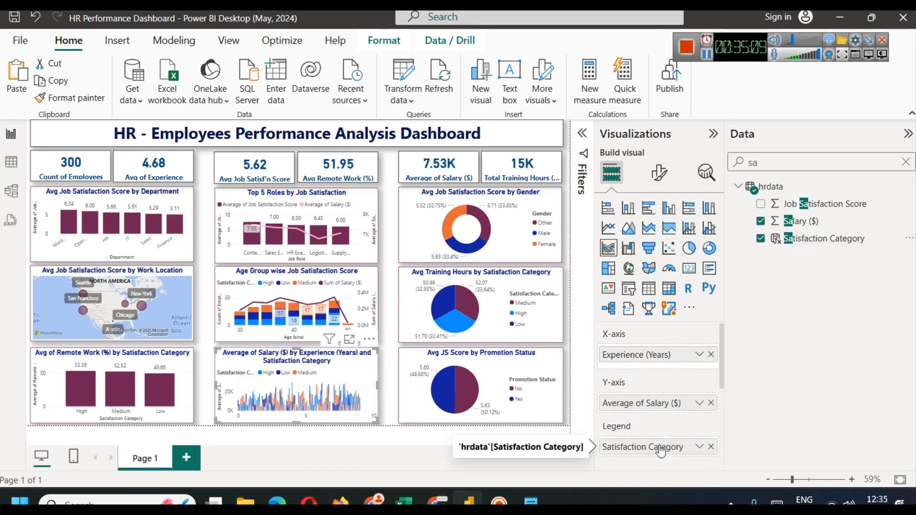
left_click(349, 339)
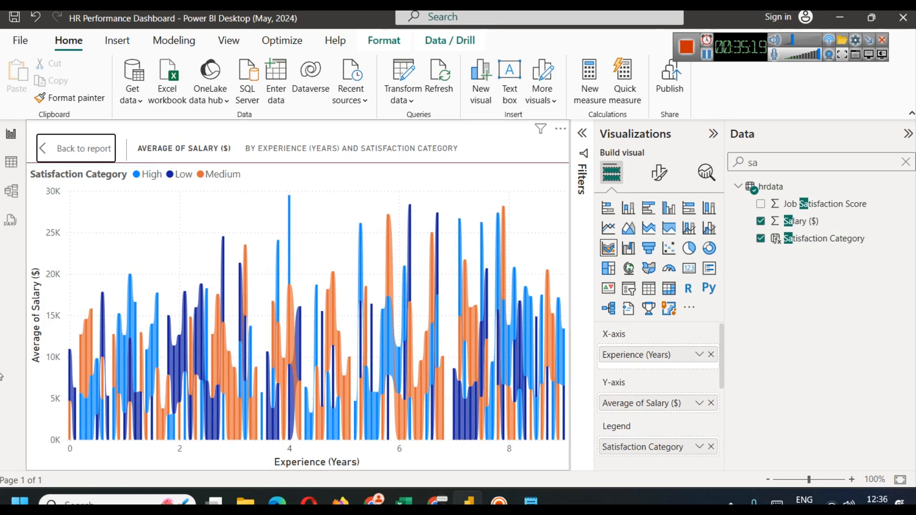
mouse_move(83, 438)
left_click(82, 148)
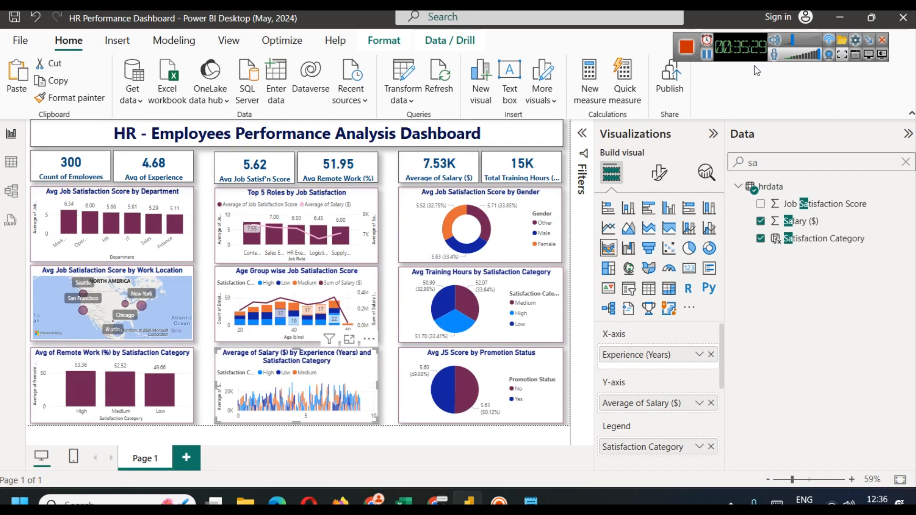
left_click(16, 162)
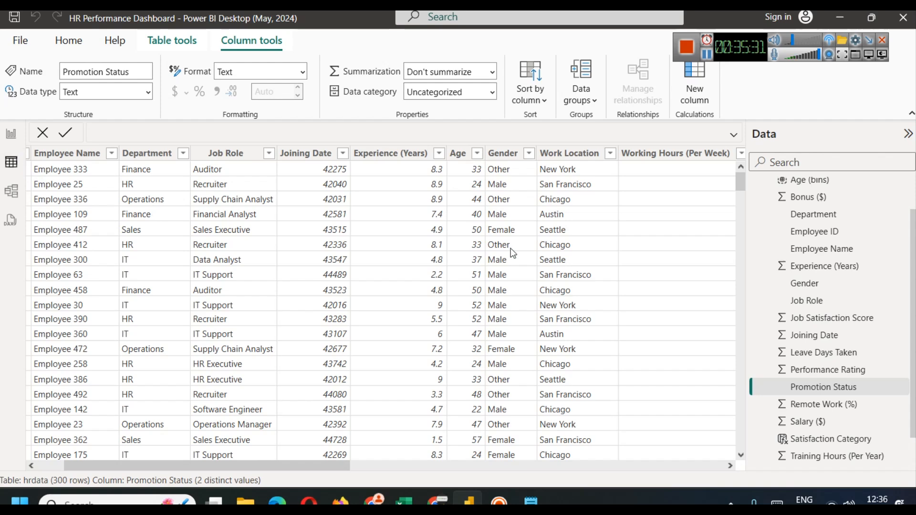
Step: Check the distinct Experience (Years) values, then return to the report and clear the field search
left_click(440, 154)
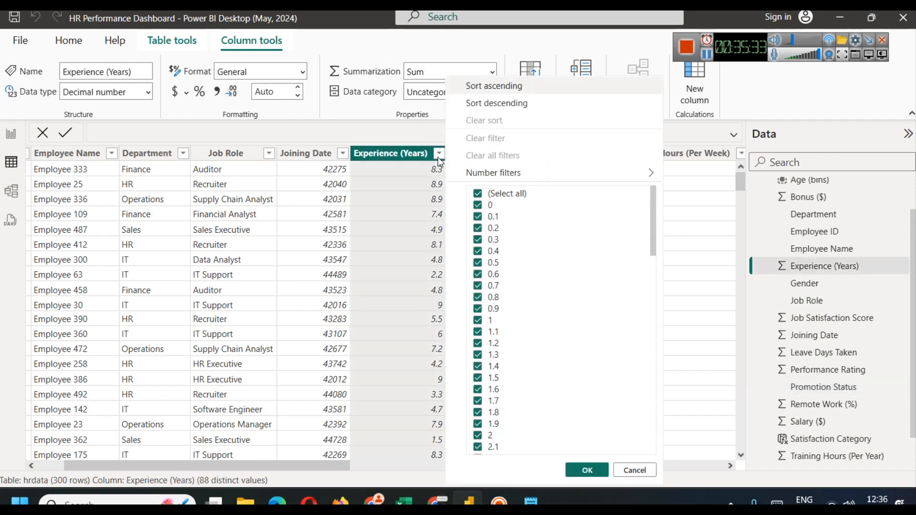
left_click(11, 132)
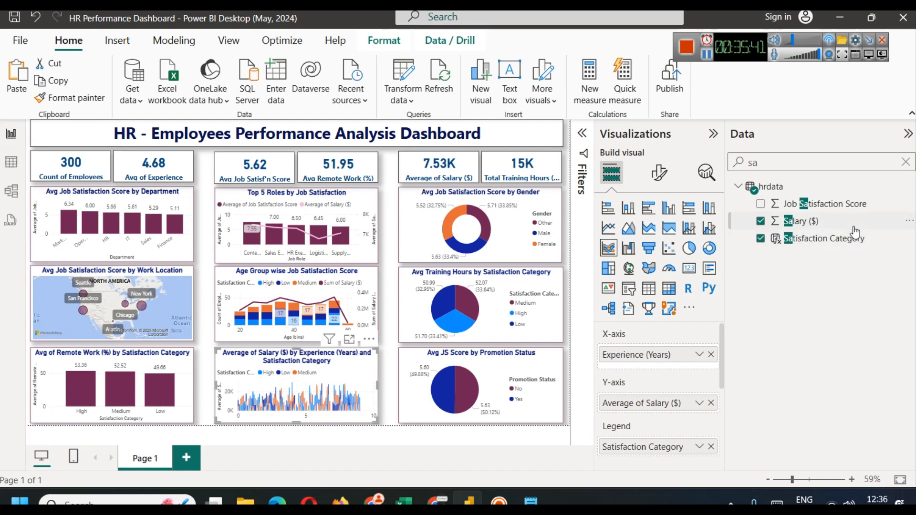
left_click(905, 162)
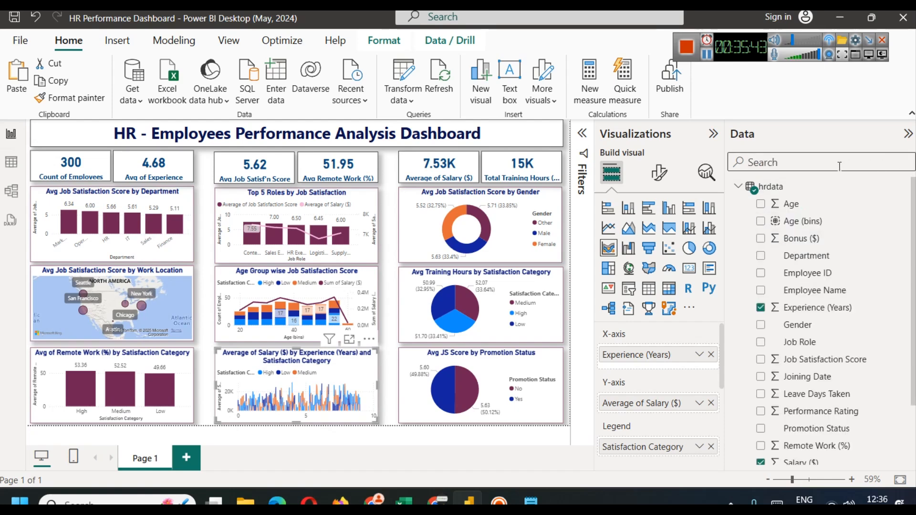
Step: Group Experience (Years) into a new bins field with bin size 1
type("ex")
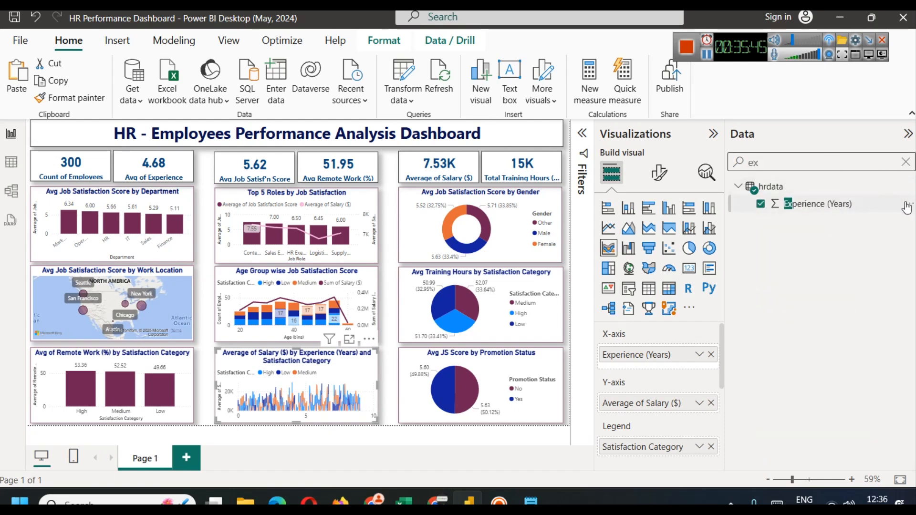
left_click(907, 209)
mouse_move(844, 461)
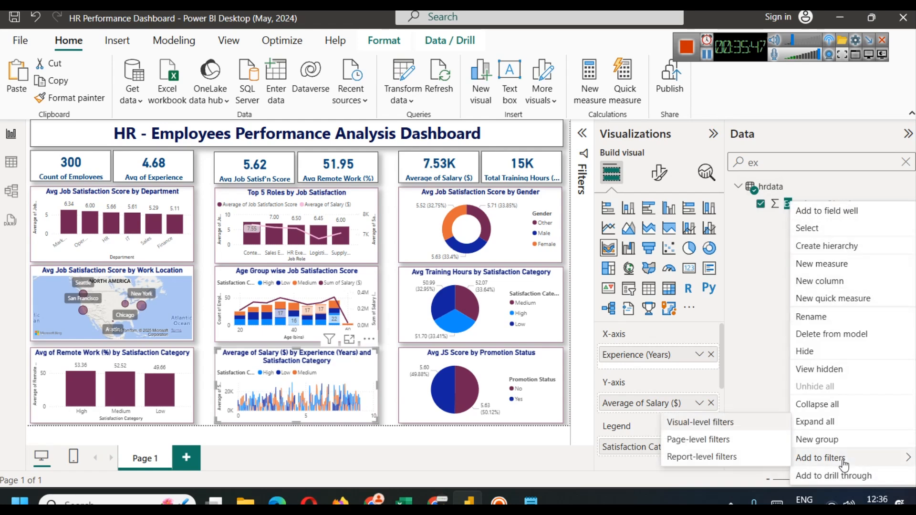
left_click(835, 442)
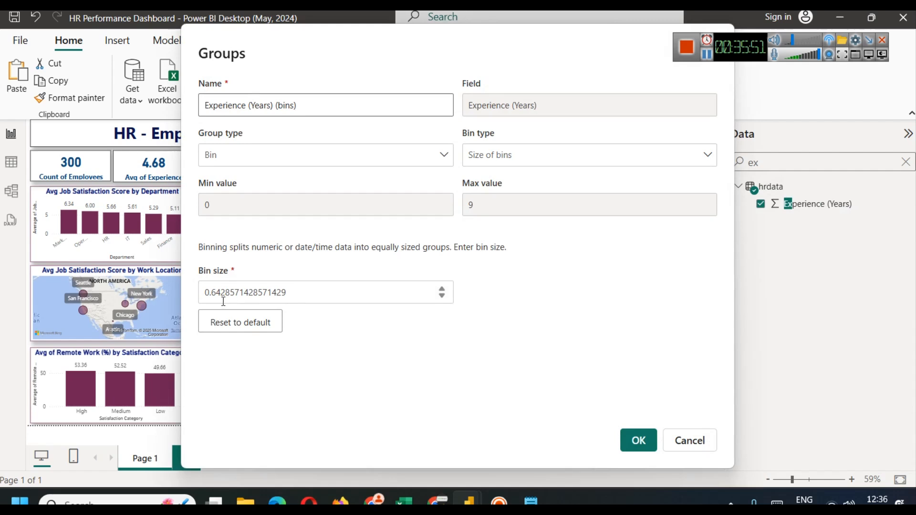
left_click(299, 296)
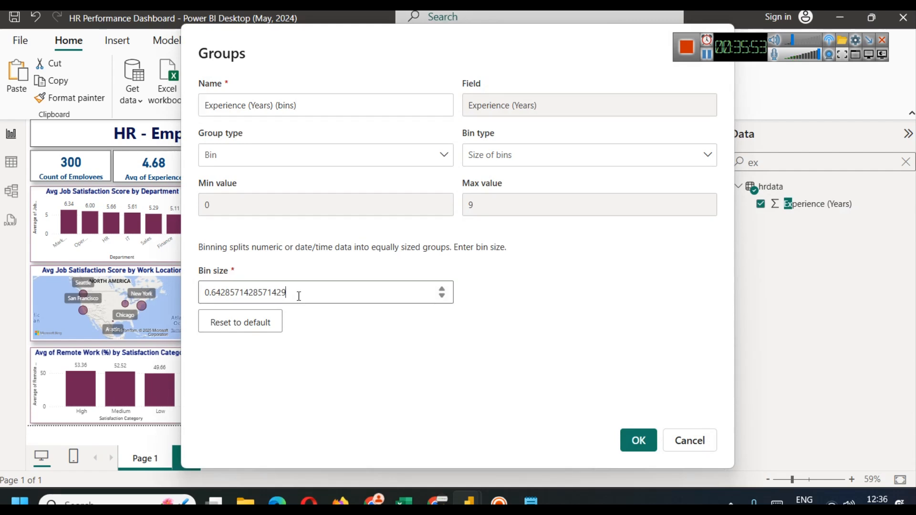
double_click(299, 296)
type("1")
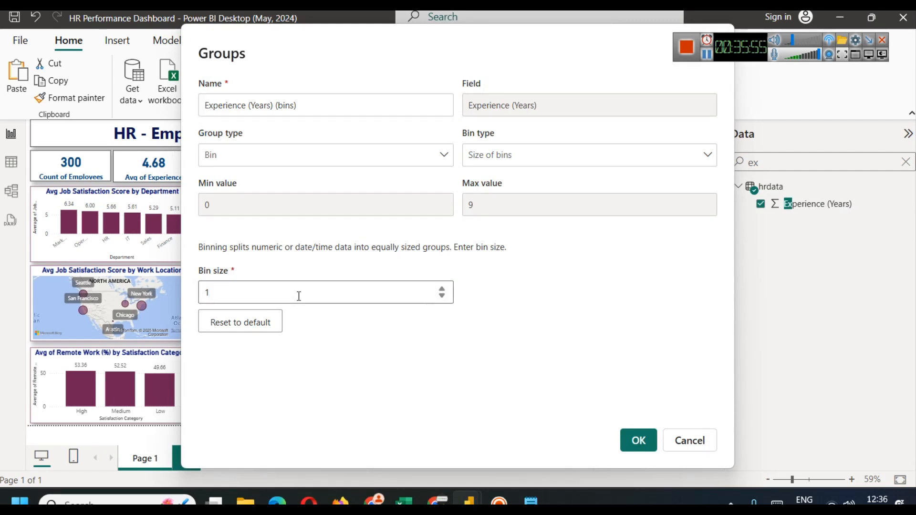
left_click(637, 441)
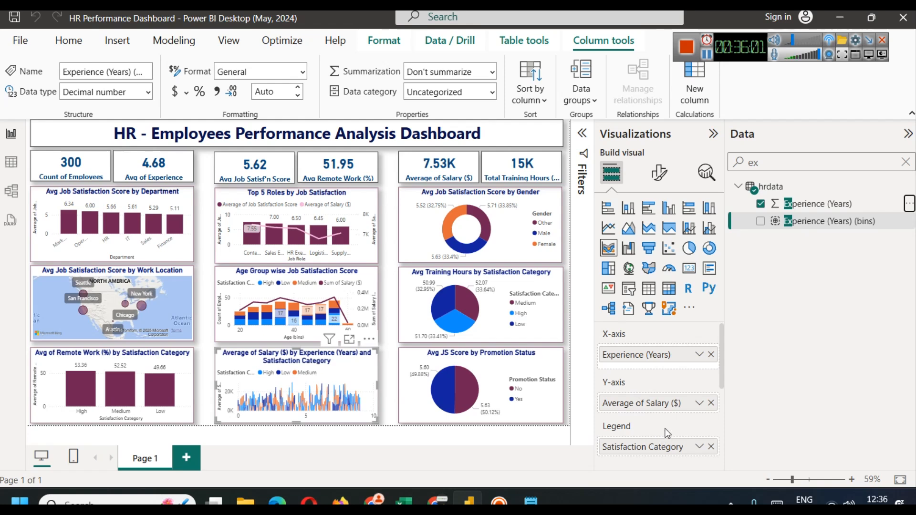
Step: Replace Experience (Years) with Experience (Years) (bins) on the x-axis and read values in Focus mode
left_click(711, 354)
left_click_drag(829, 221, 657, 356)
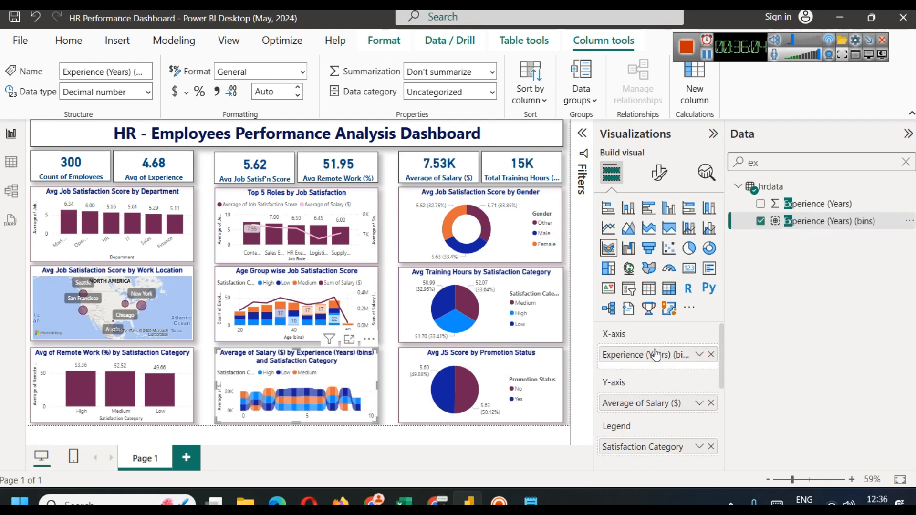
left_click(350, 340)
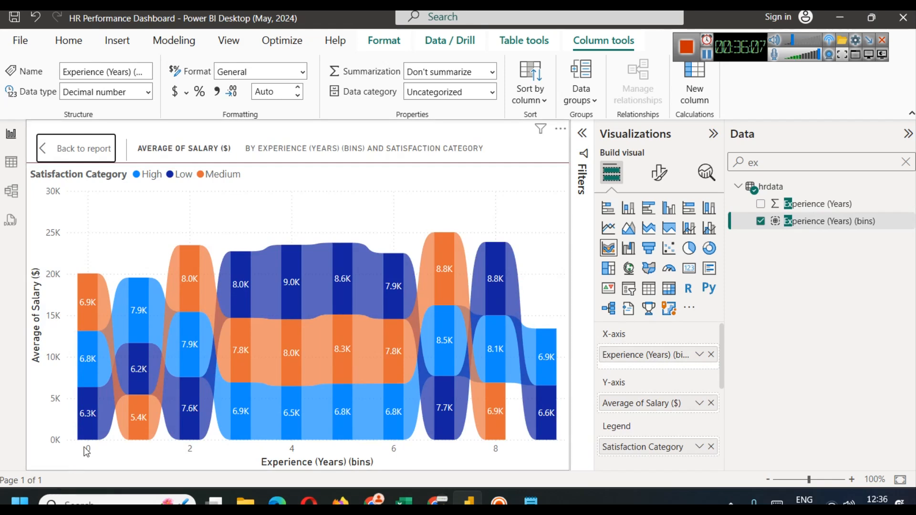
mouse_move(93, 439)
mouse_move(82, 313)
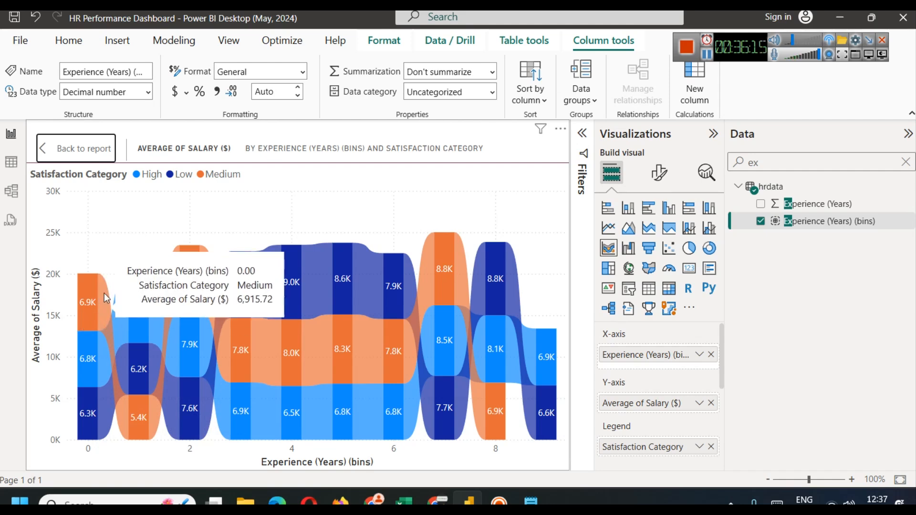
mouse_move(125, 432)
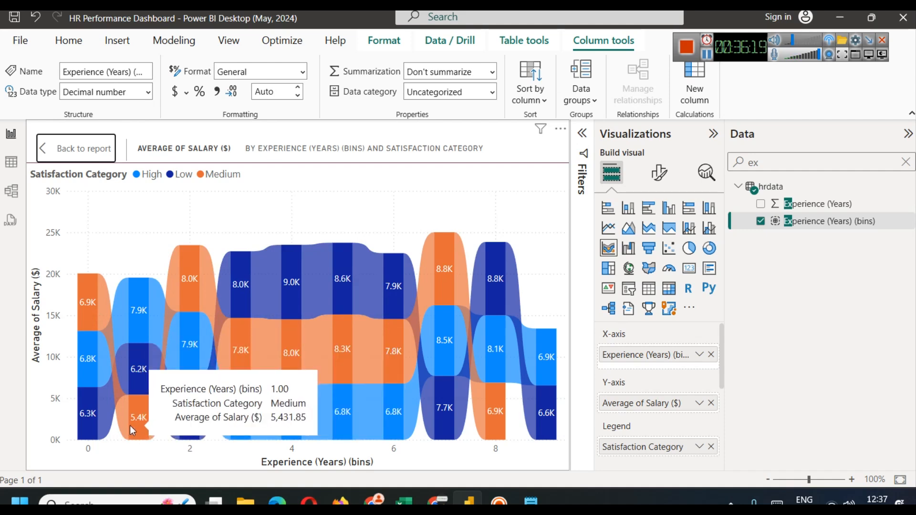
mouse_move(142, 324)
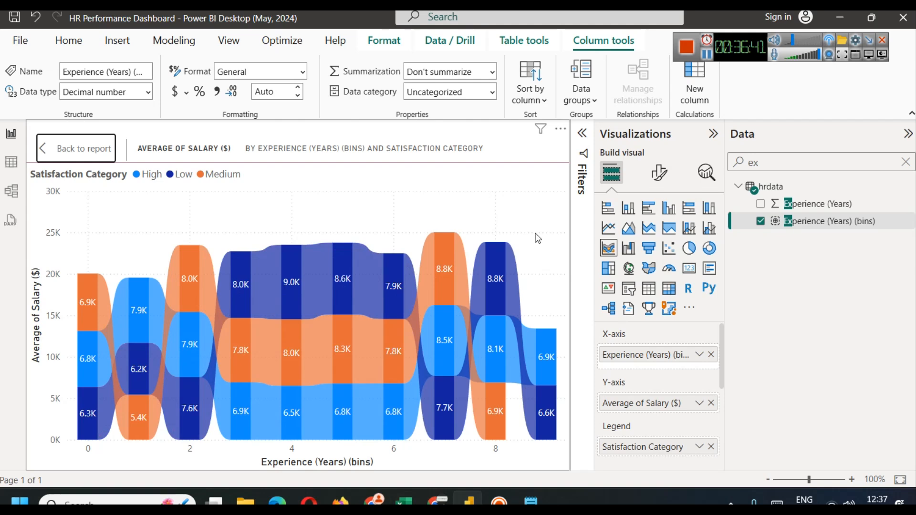
mouse_move(447, 236)
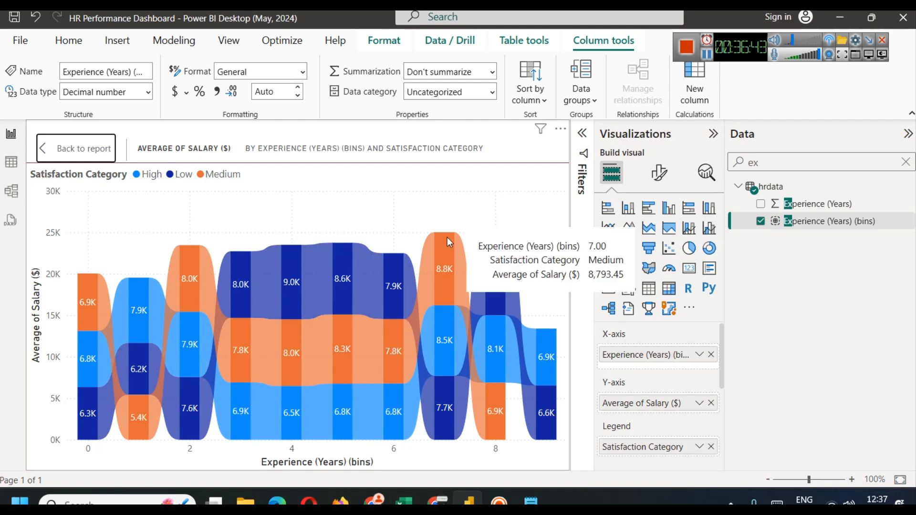
mouse_move(547, 388)
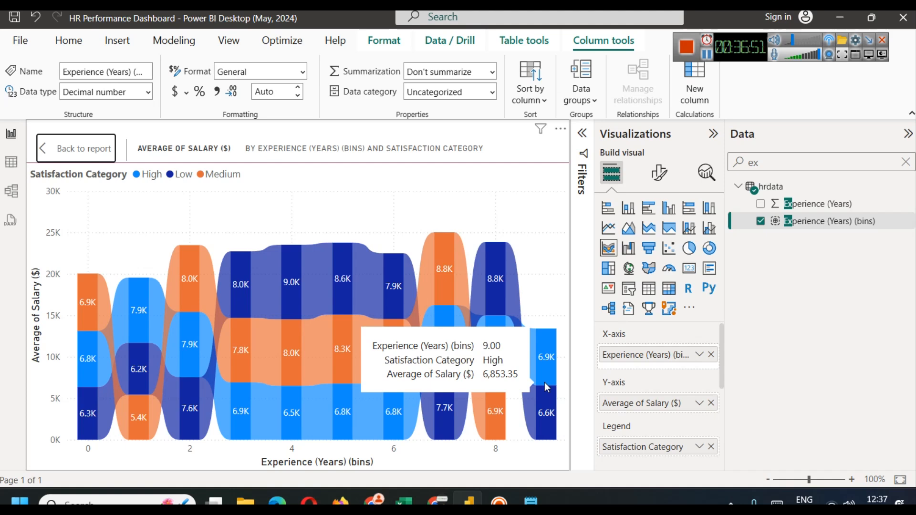
mouse_move(299, 320)
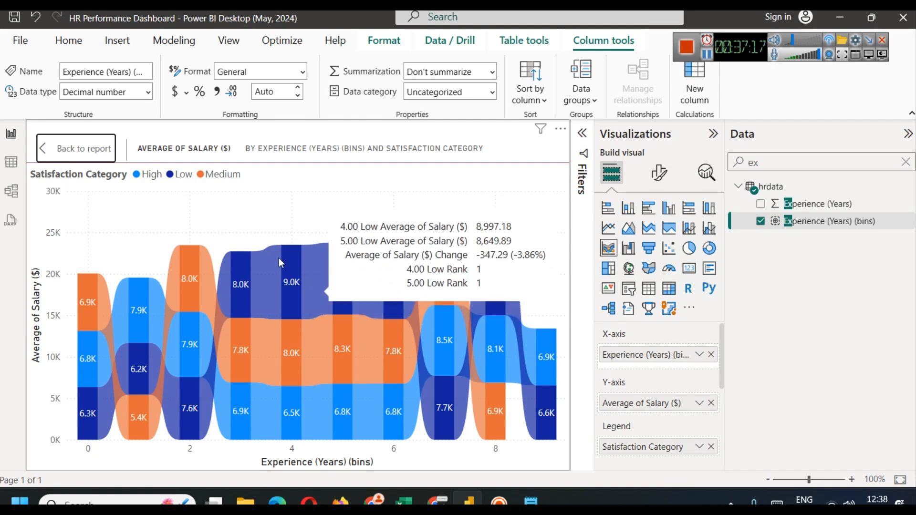
Step: Start abbreviating the salary chart title, changing Average to Avg and '($) by' to '&'
left_click(69, 150)
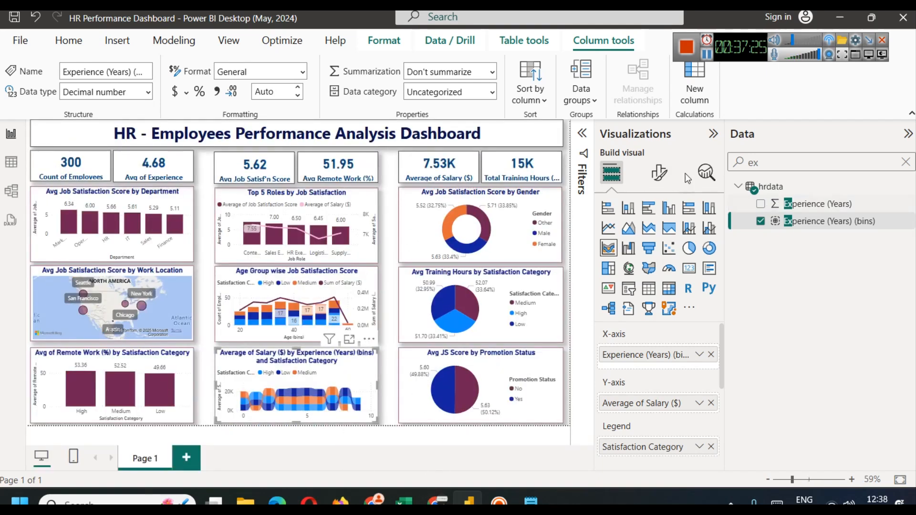
left_click(659, 172)
left_click(673, 237)
left_click(616, 301)
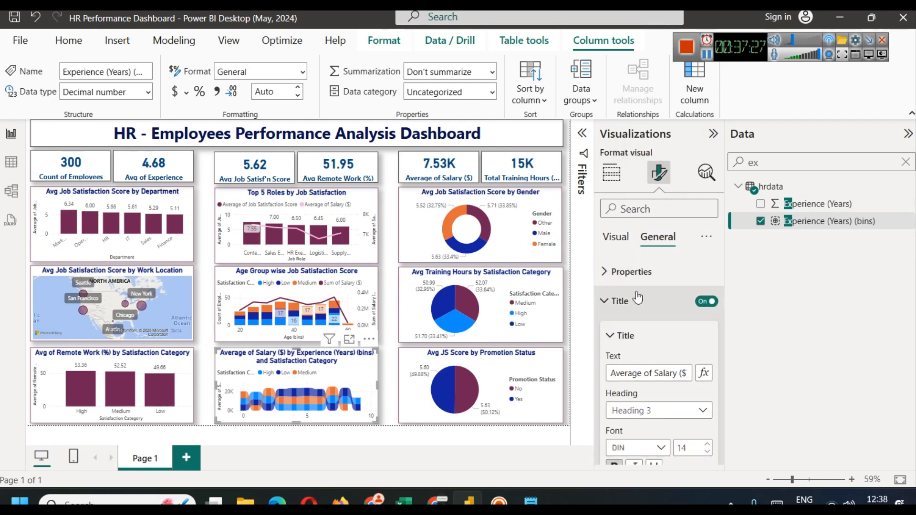
key("BackSpace")
key("BackSpace")
key("BackSpace")
key("BackSpace")
key("BackSpace")
type("g")
key("shift+Right")
key("shift+Right")
key("BackSpace")
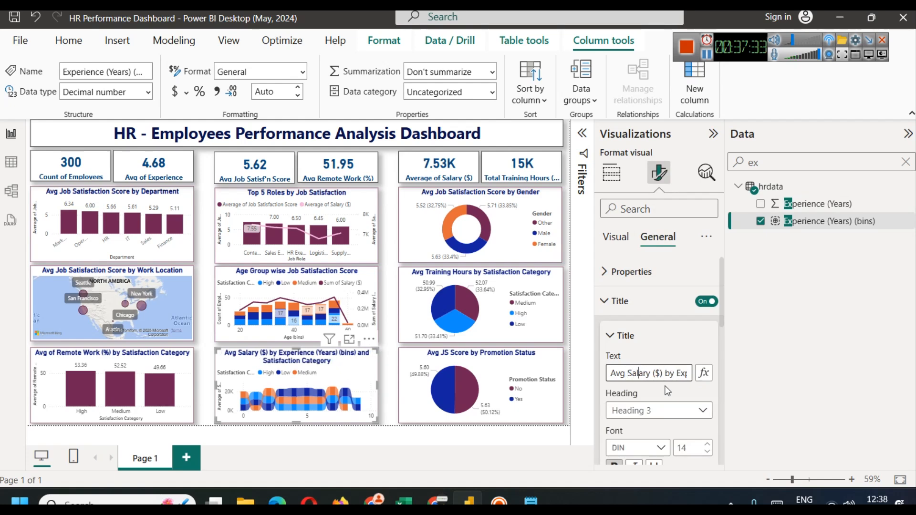
key("shift+Right")
key("shift+Right")
key("BackSpace")
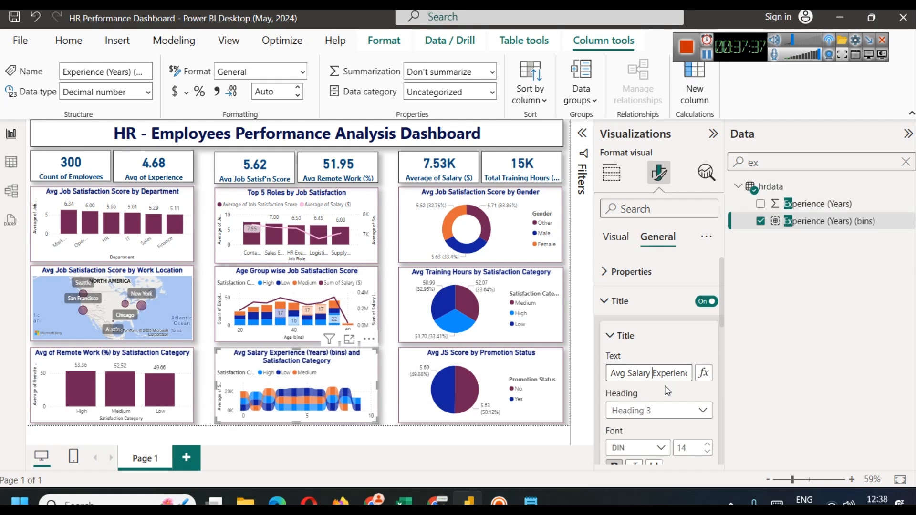
type("&")
Step: Replace the title with 'Job Satisfaction by Avg Salary and Experience' and deselect the chart
key("Right")
key("Right")
key("Right")
key("Right")
key("Right")
key("Right")
key("Right")
key("Right")
key("Right")
key("Right")
key("Right")
key("Right")
key("Right")
key("Right")
key("Right")
key("Right")
key("Right")
key("Right")
key("Right")
key("Right")
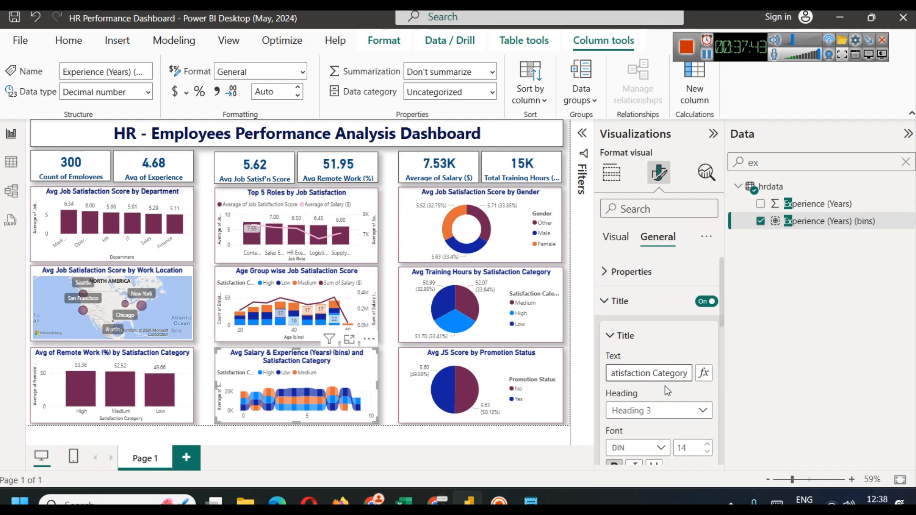
key("ctrl+a")
key("BackSpace")
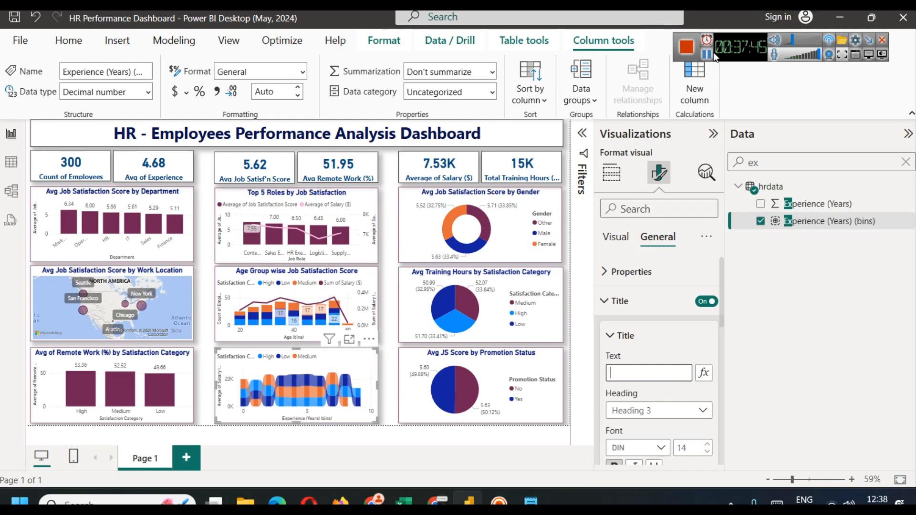
type("Job Satisfaction by Avg Salary and Experience")
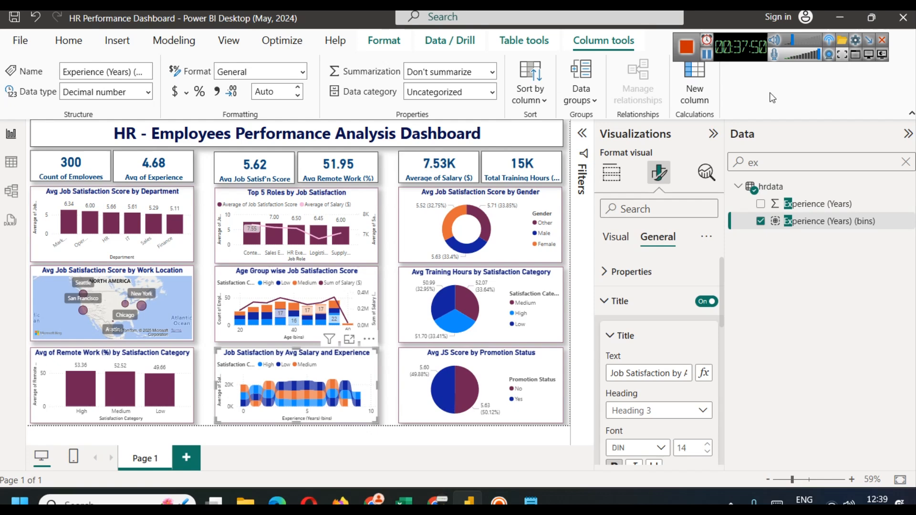
left_click(567, 226)
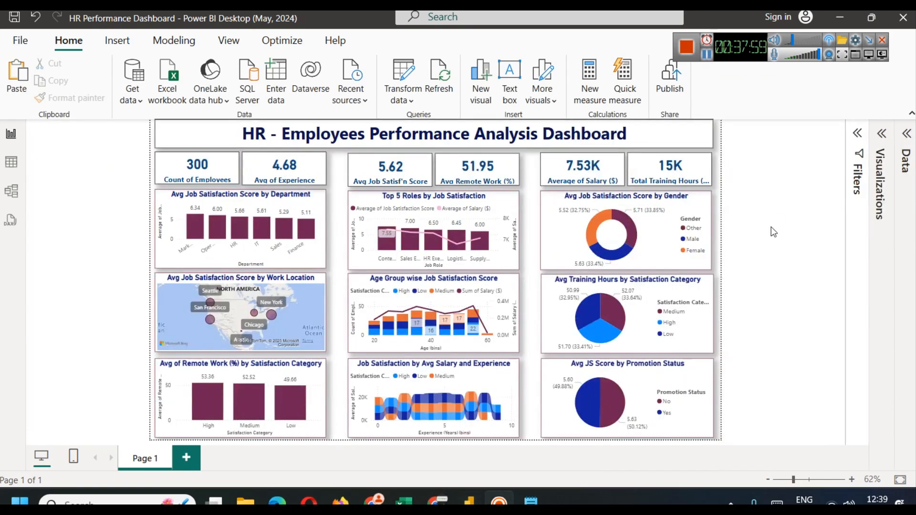
Step: Narrow the dashboard title box and set its text to font size 24
left_click(689, 153)
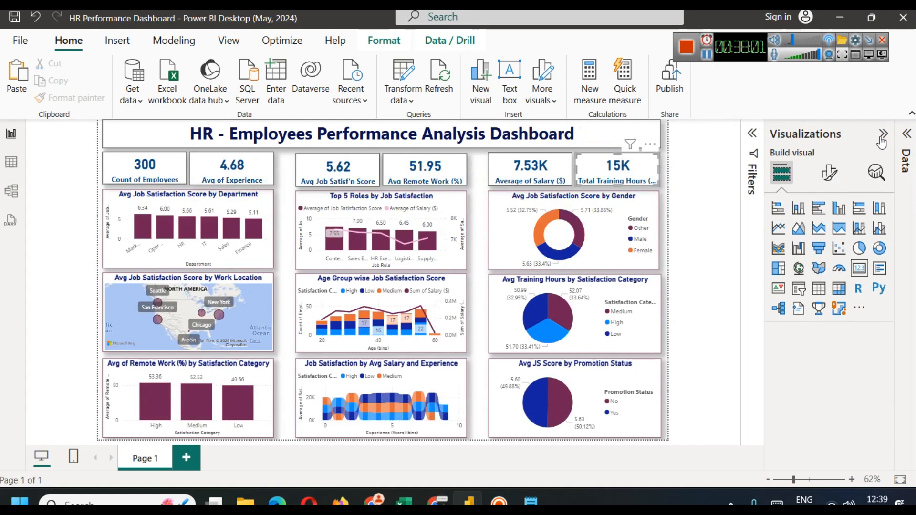
left_click(659, 136)
left_click_drag(659, 136, 470, 130)
triple_click(353, 133)
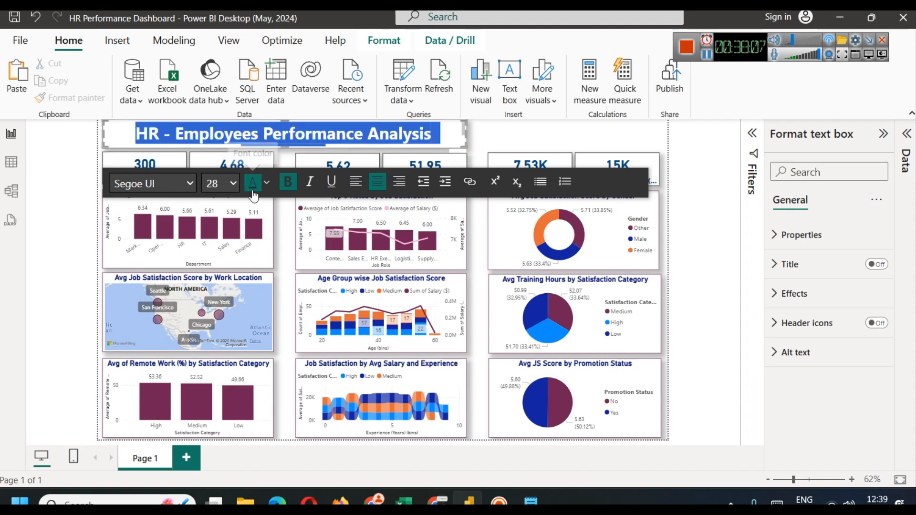
left_click(227, 184)
left_click(210, 389)
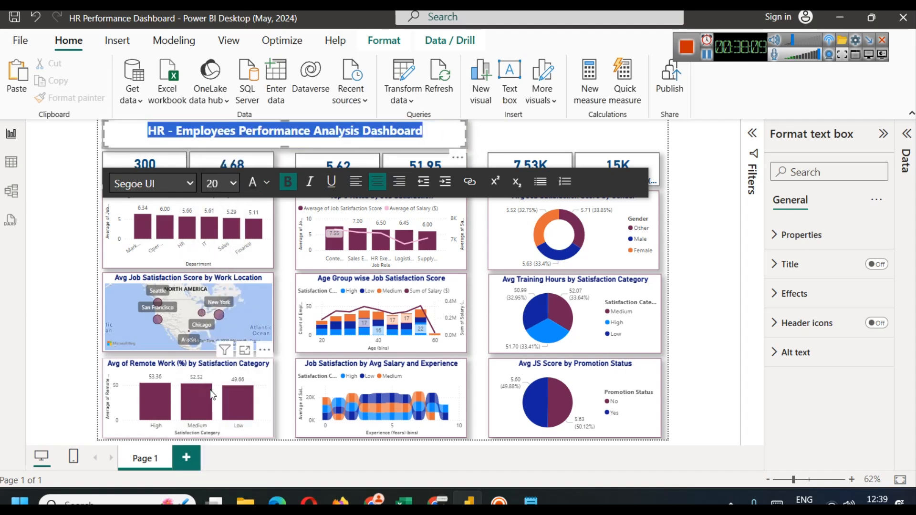
left_click(233, 183)
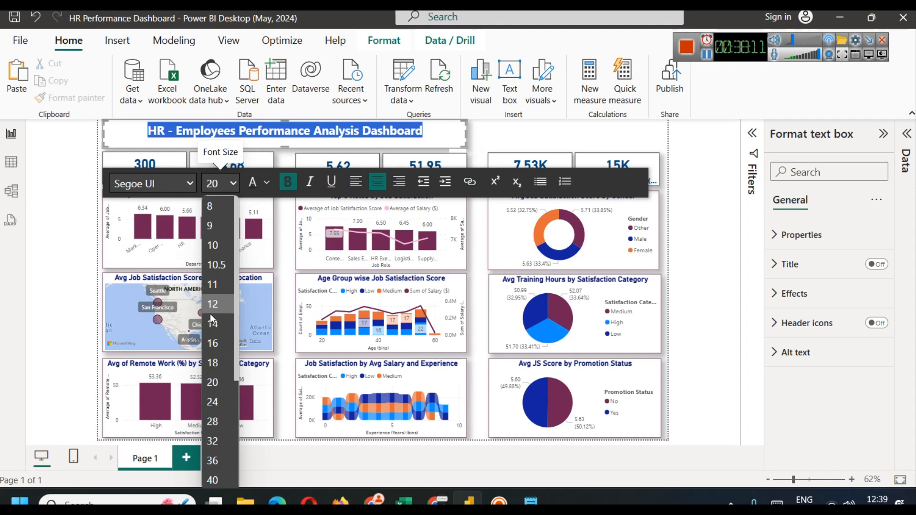
left_click(219, 400)
left_click(516, 131)
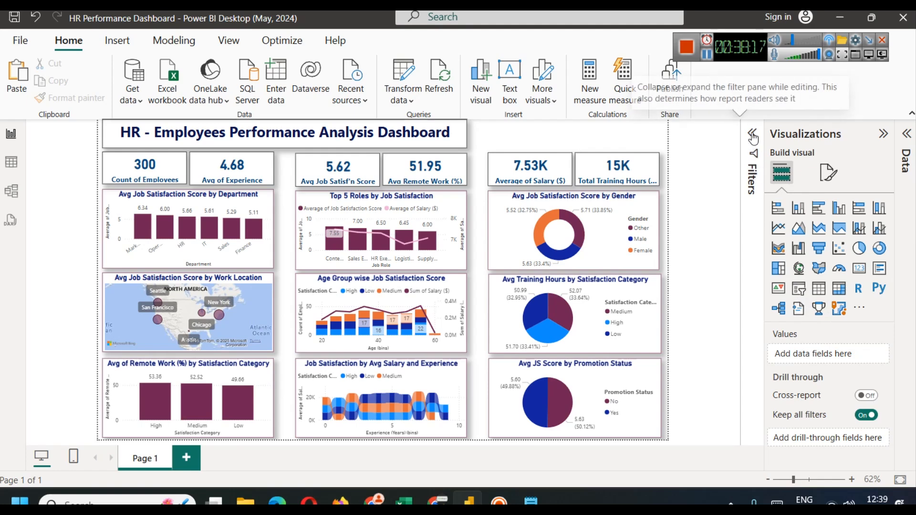
left_click(755, 165)
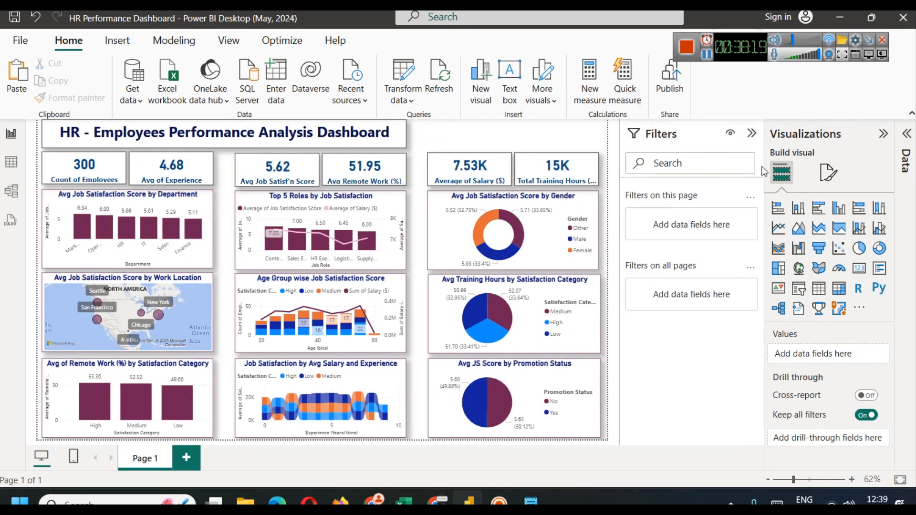
Step: Add a new slicer and size it above the salary and training KPI cards
left_click(753, 137)
left_click(798, 288)
left_click_drag(210, 225, 543, 145)
left_click_drag(484, 131, 488, 131)
left_click_drag(617, 133, 573, 133)
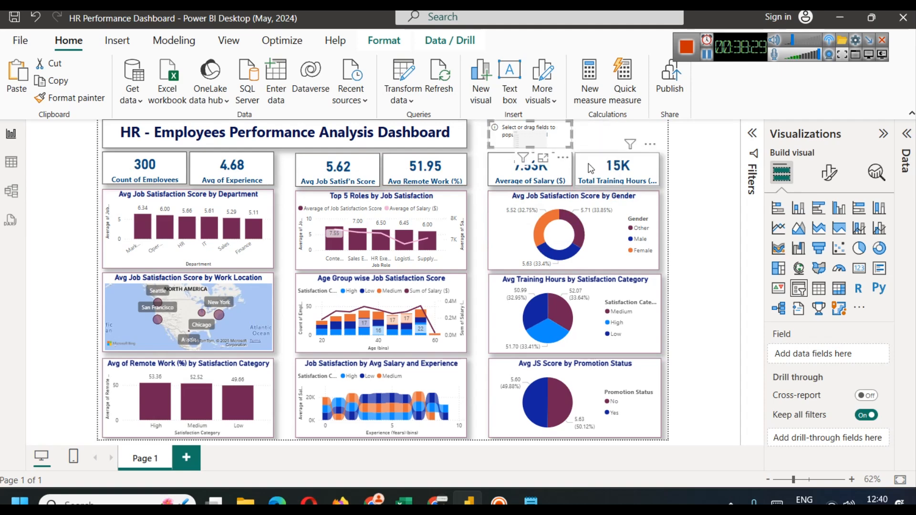
Step: Check the hrdata table's rows, then return to the report and show the Data pane fields
left_click(10, 162)
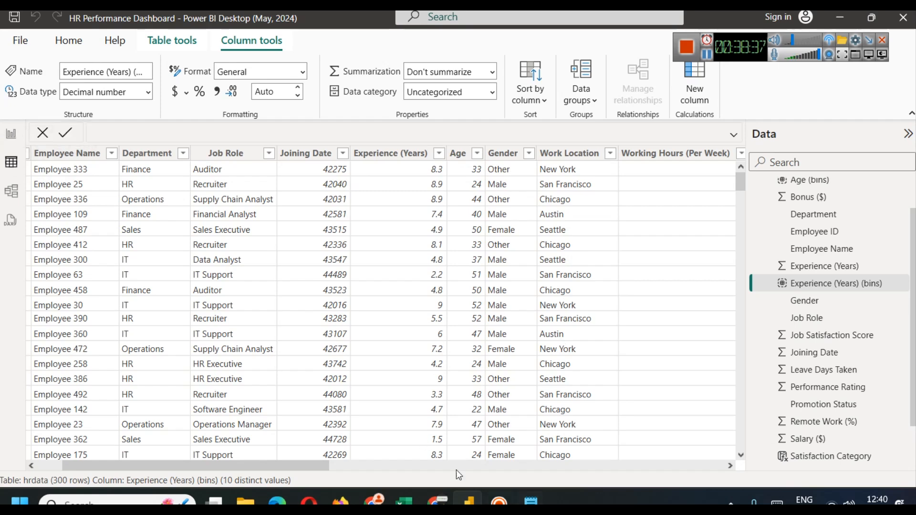
left_click(14, 136)
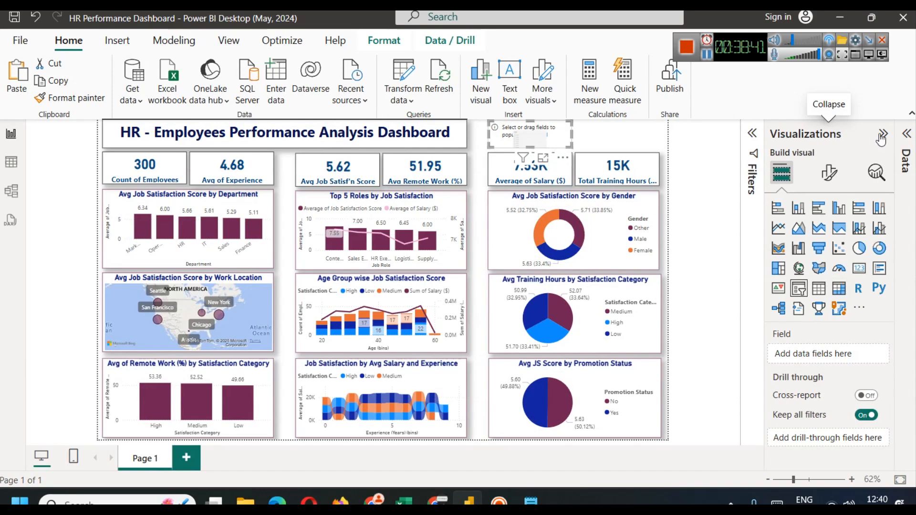
left_click(905, 138)
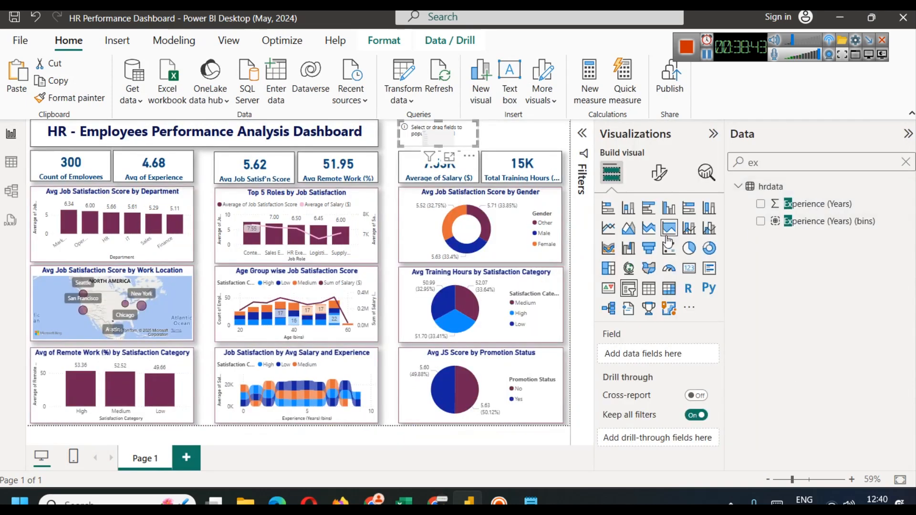
Step: Fill the slicer with Department and make it a Dropdown with Select all enabled
left_click(906, 163)
type("depa")
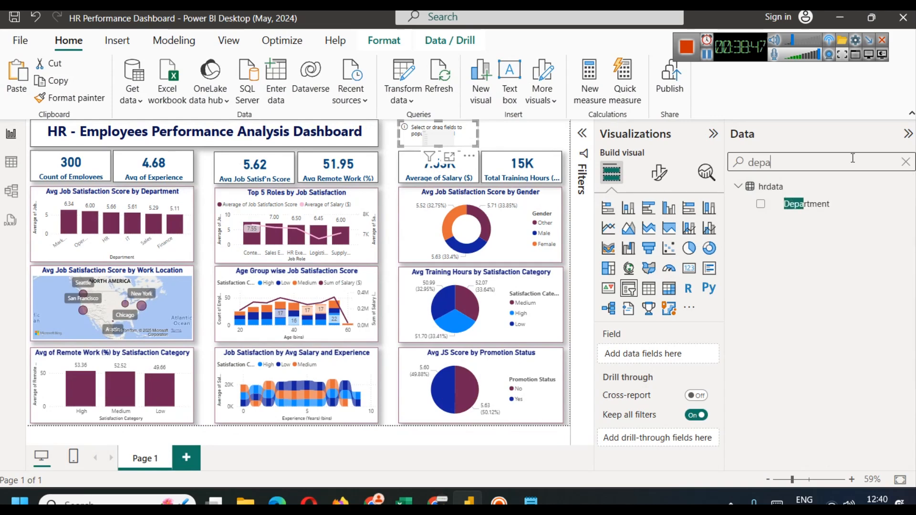
left_click_drag(811, 204, 644, 355)
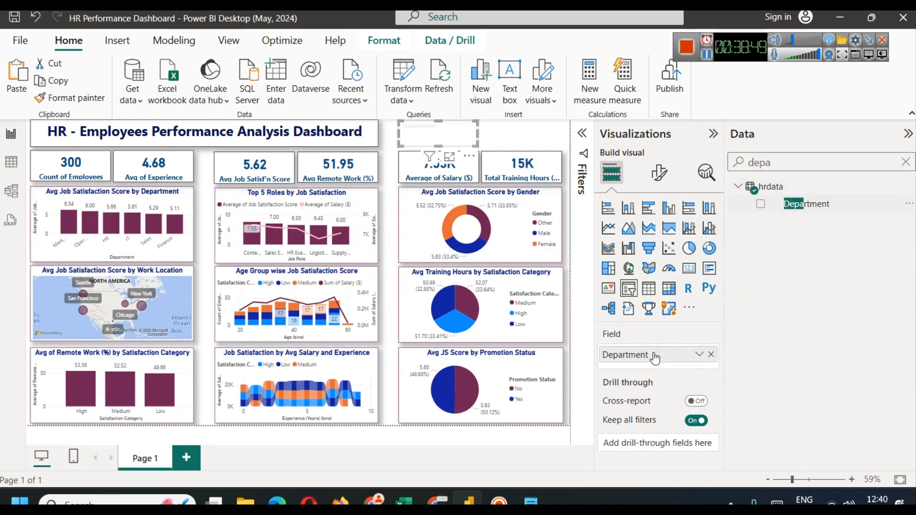
left_click(660, 173)
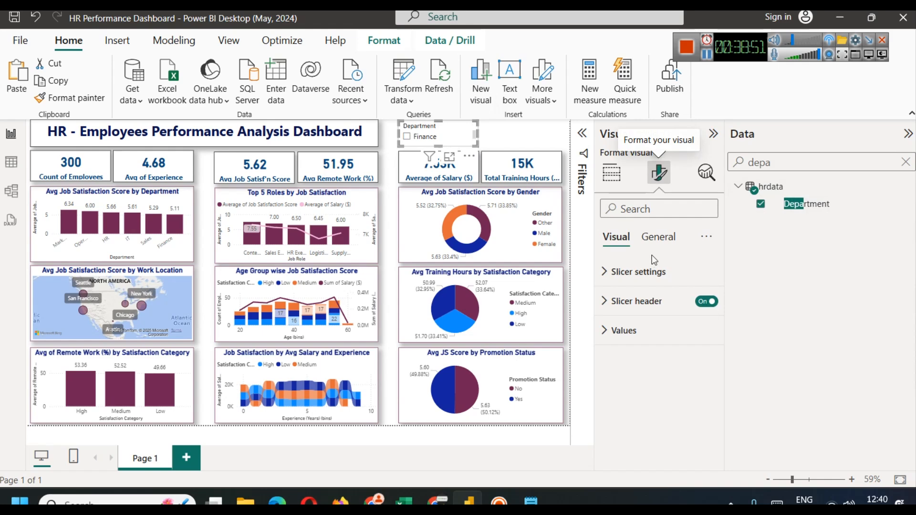
left_click(661, 344)
left_click(646, 393)
left_click(634, 382)
left_click(700, 440)
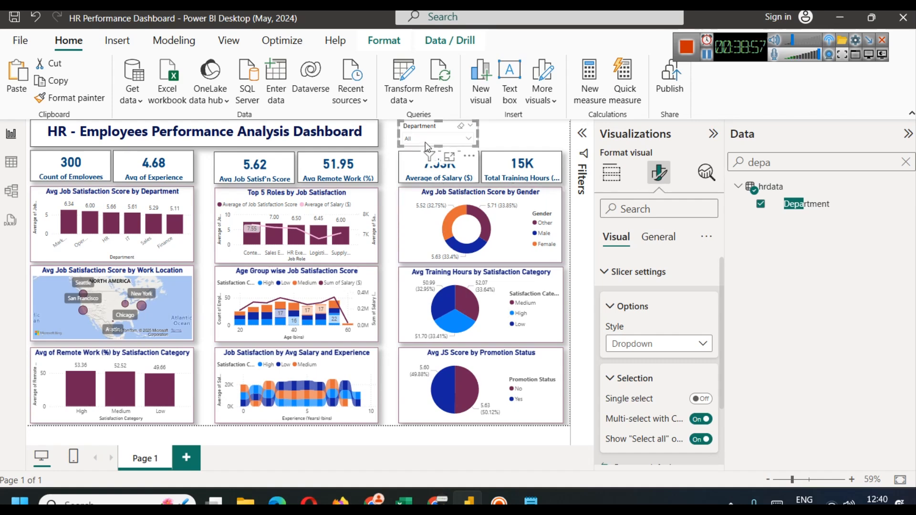
Step: Test the Department slicer with Marketing, Operations and Sales, then reset it to All
left_click(425, 142)
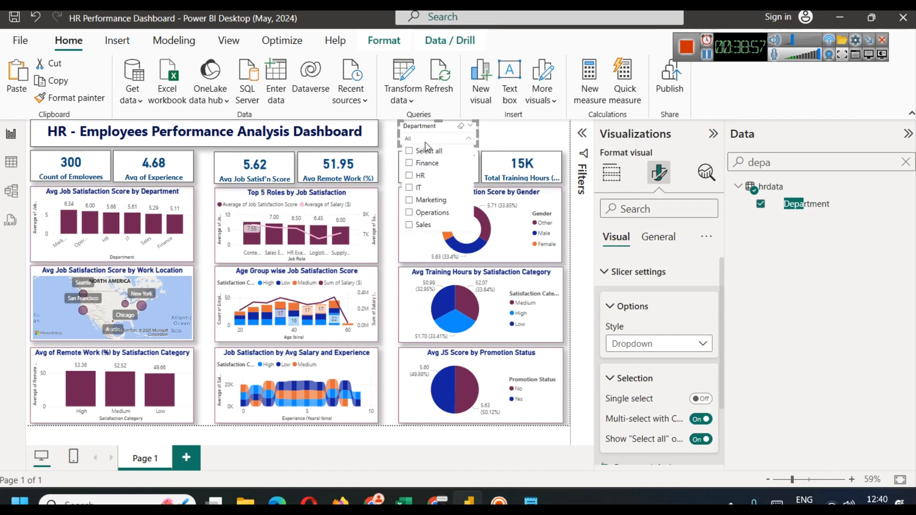
left_click(434, 201)
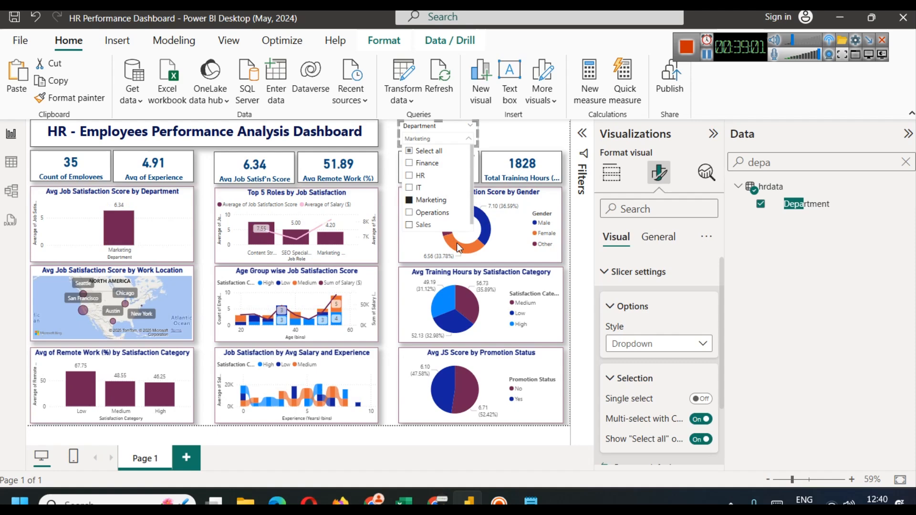
left_click(425, 214)
left_click(423, 228)
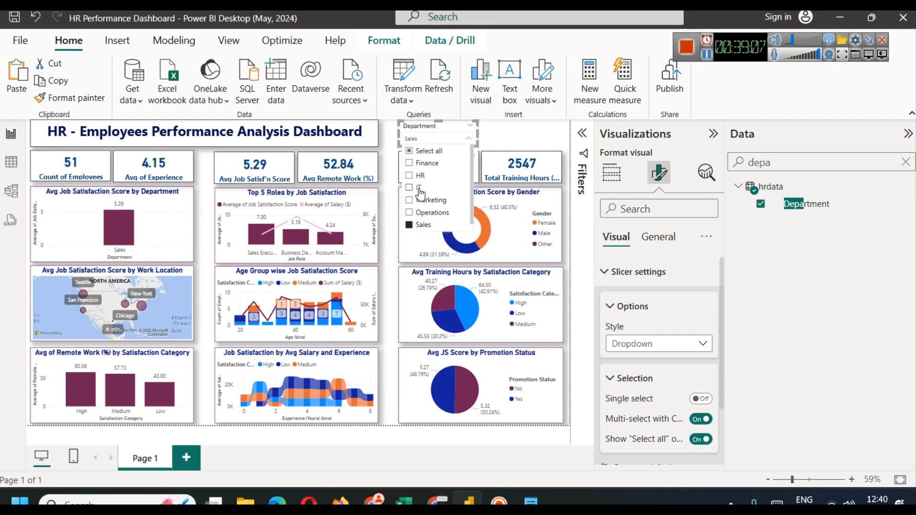
left_click(421, 152)
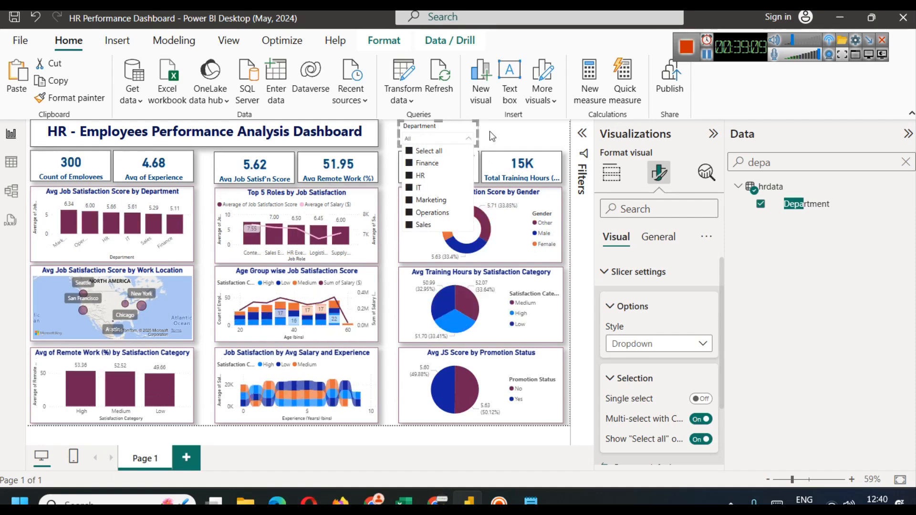
left_click(490, 131)
Step: Turn on Visual border and Shadow for the Department slicer
left_click(464, 135)
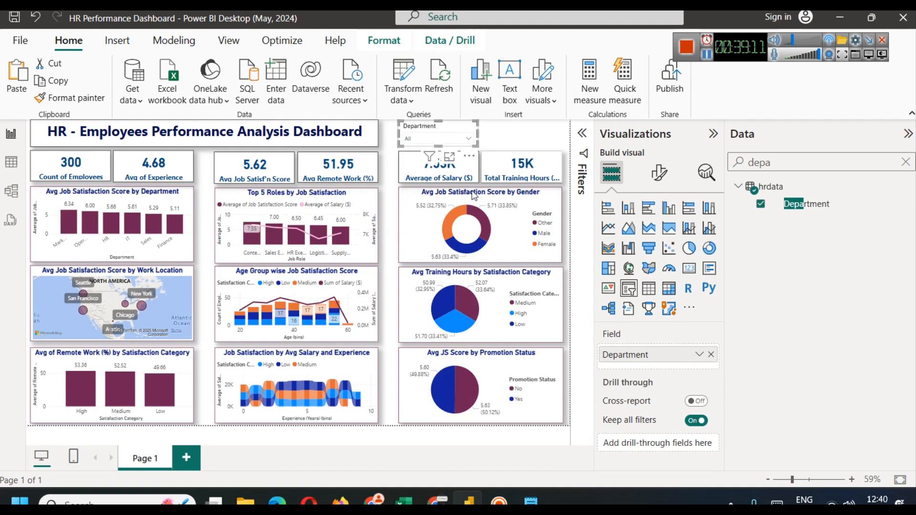
left_click(659, 173)
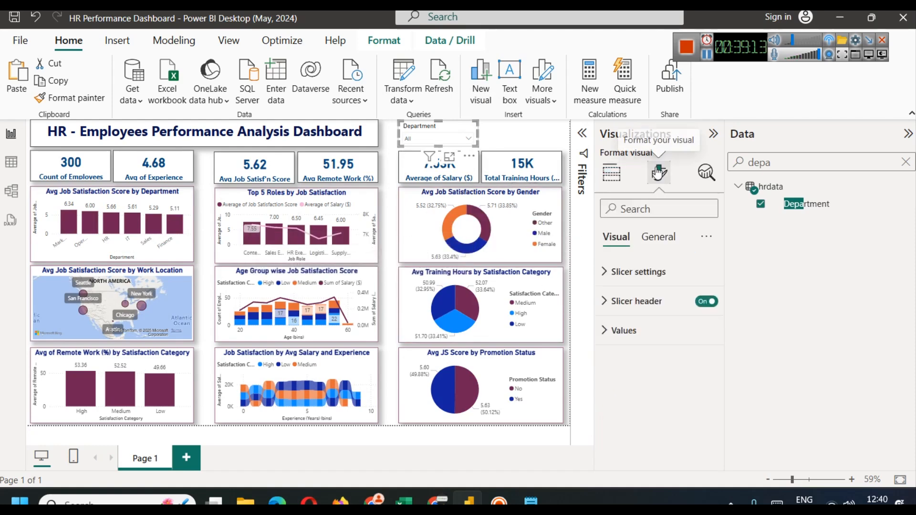
left_click(658, 237)
left_click(668, 334)
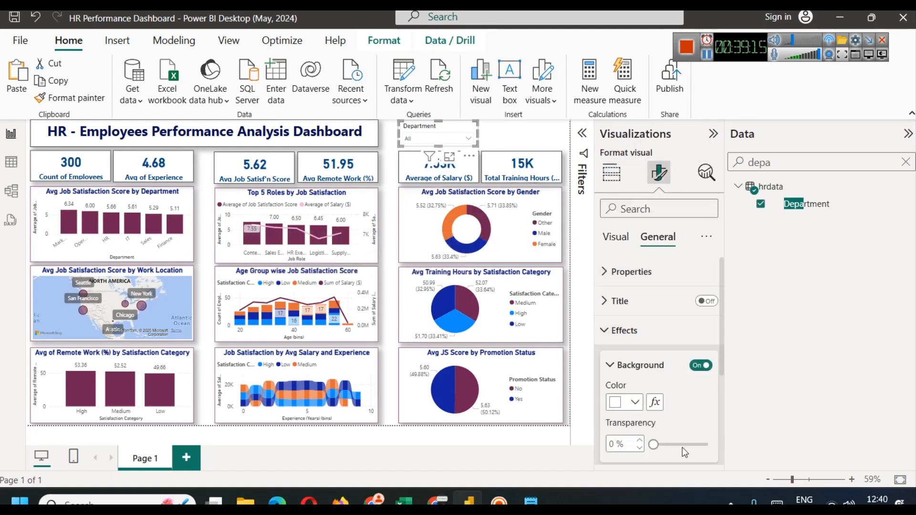
scroll(679, 420, "down", 2)
left_click(702, 412)
left_click(700, 445)
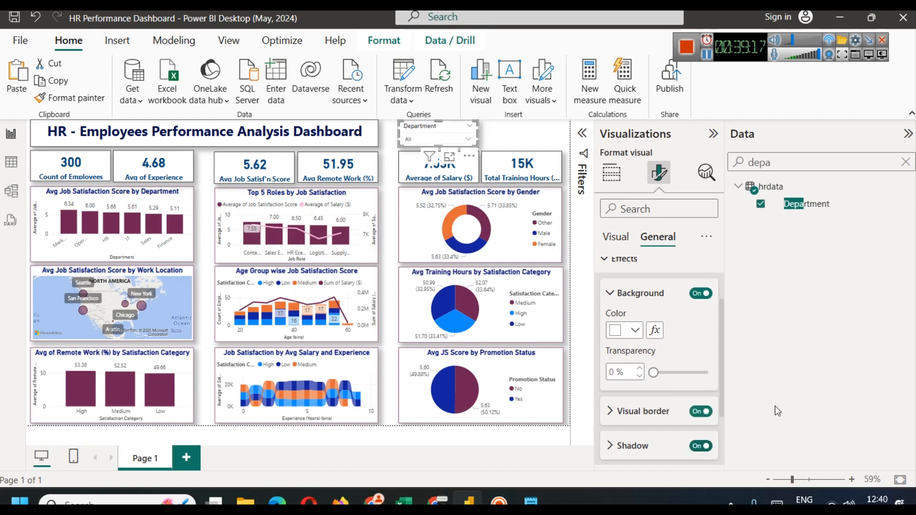
Step: Duplicate the Department slicer and place the copy to its right
key("ctrl+c")
key("ctrl+v")
left_click_drag(453, 127, 543, 127)
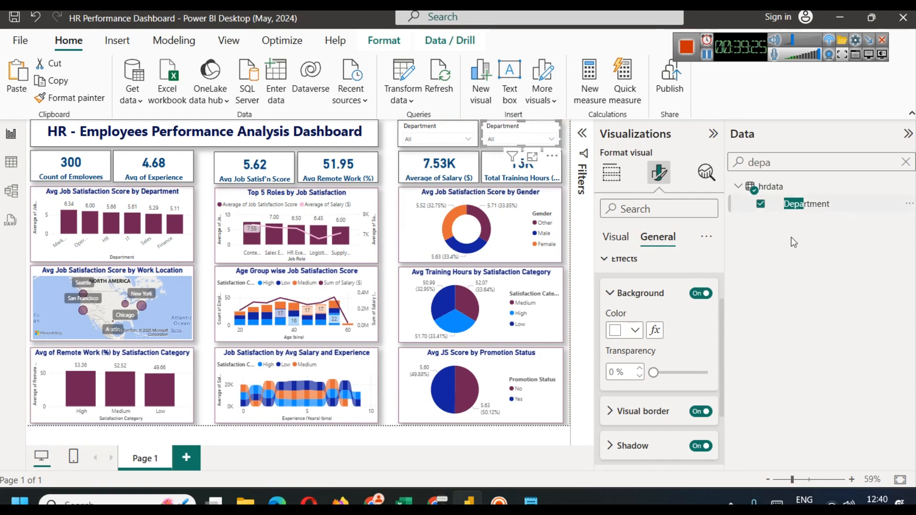
Step: Swap the copied slicer's field from Department to Job Role, then collapse the Visualizations and Data panes
left_click(612, 171)
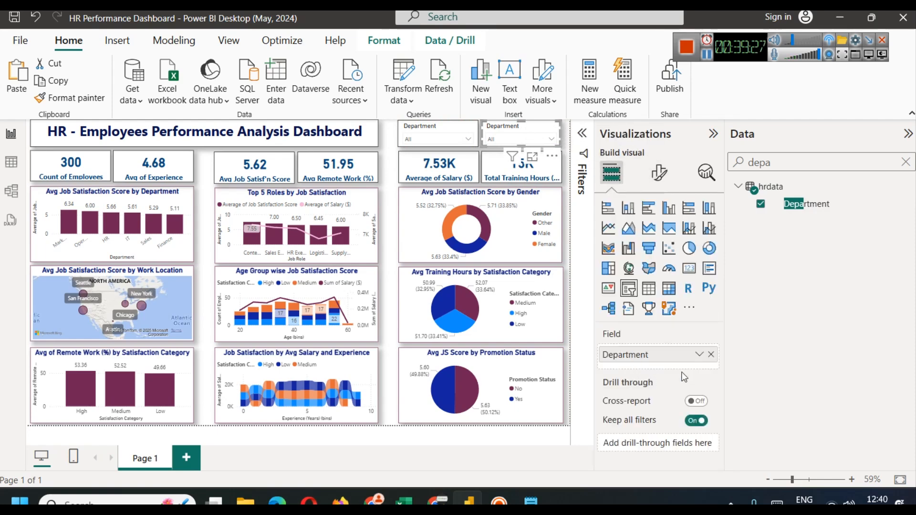
left_click(711, 354)
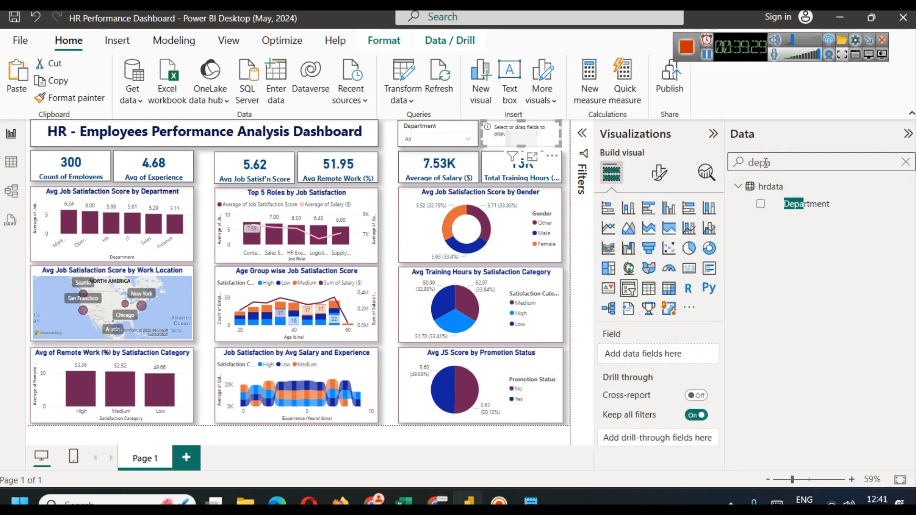
key("BackSpace")
key("BackSpace")
key("BackSpace")
key("BackSpace")
type("job")
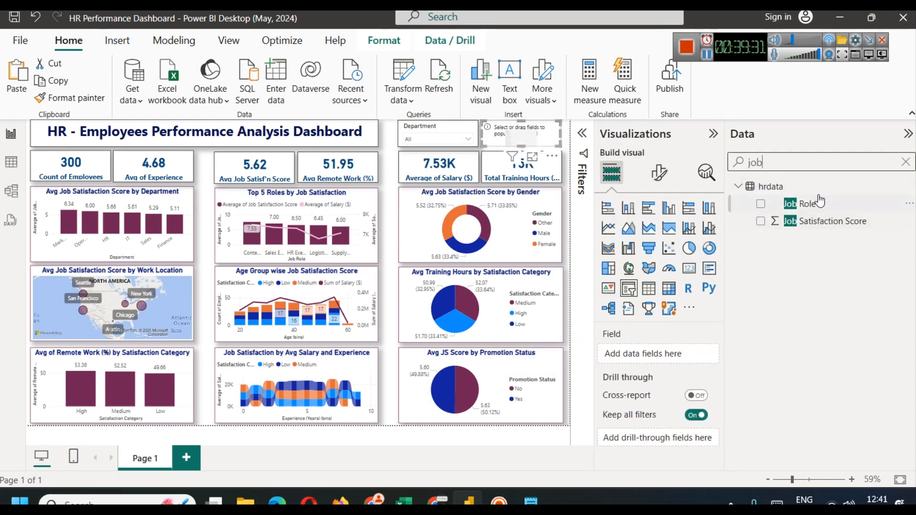
left_click_drag(820, 202, 673, 355)
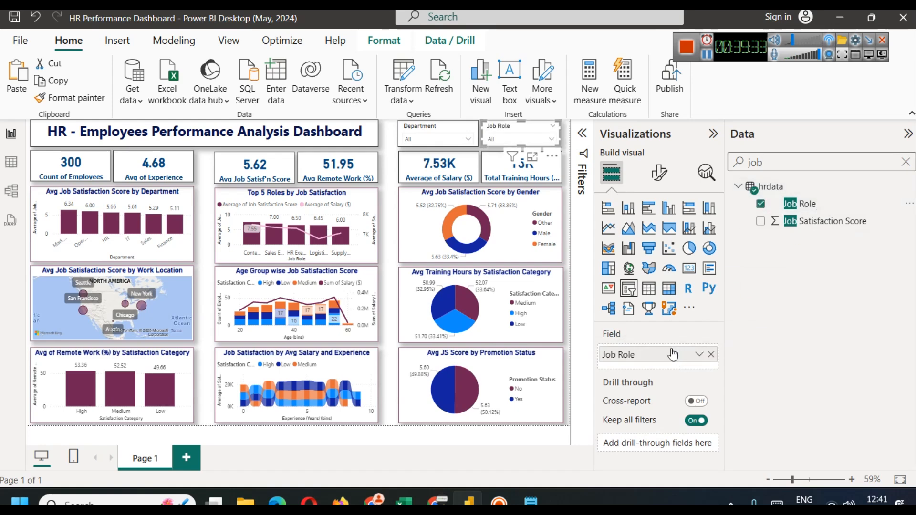
left_click(714, 135)
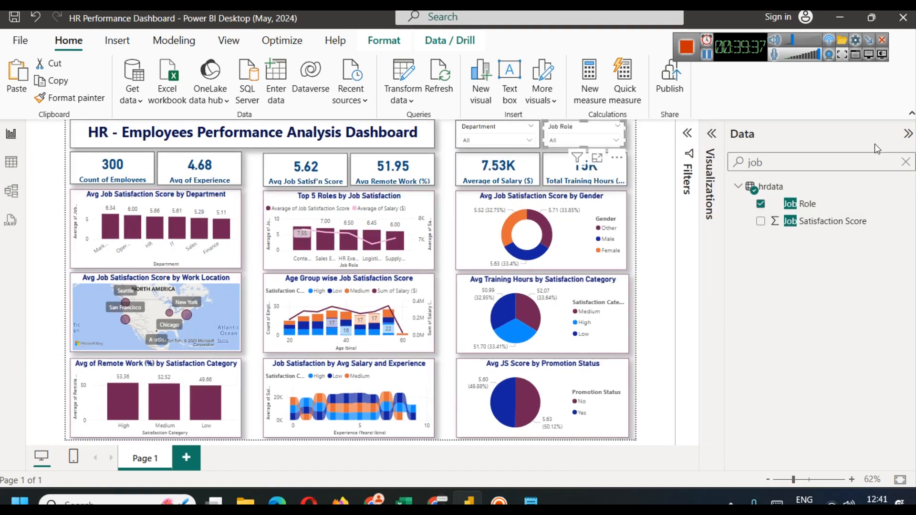
left_click(908, 134)
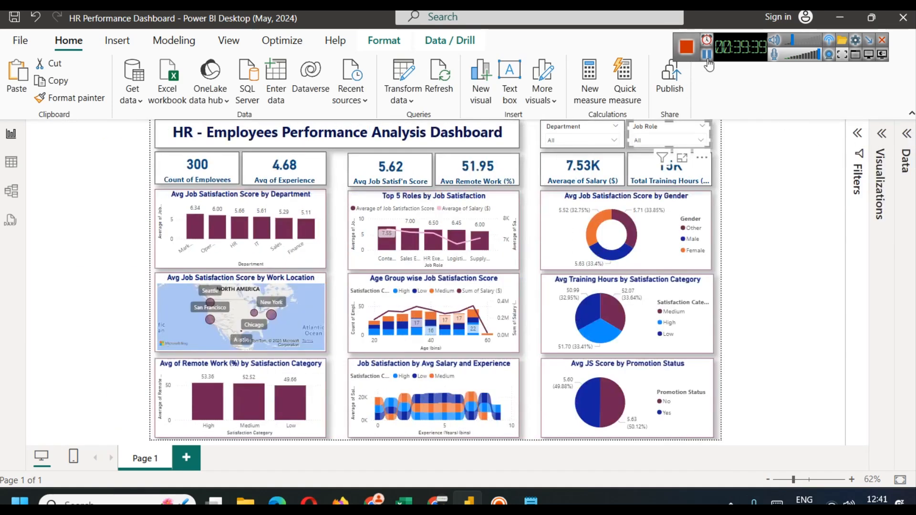
left_click(828, 177)
left_click(678, 140)
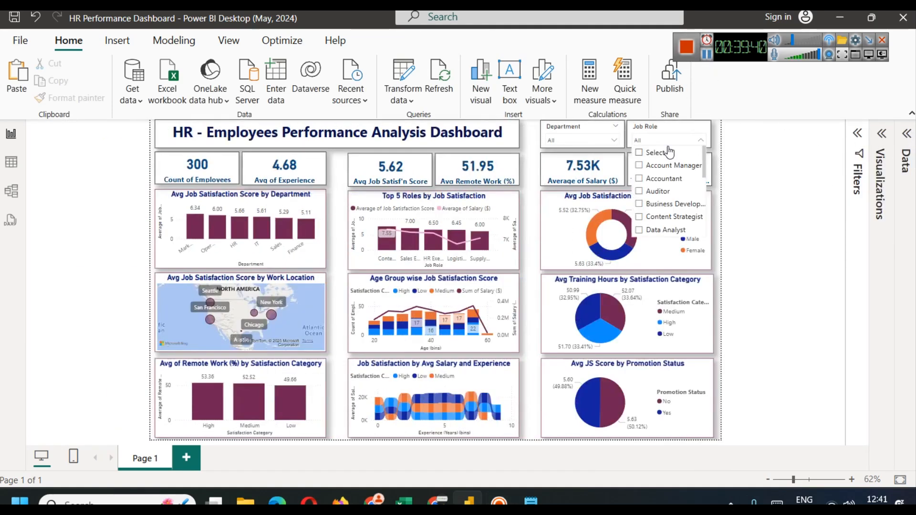
left_click(664, 179)
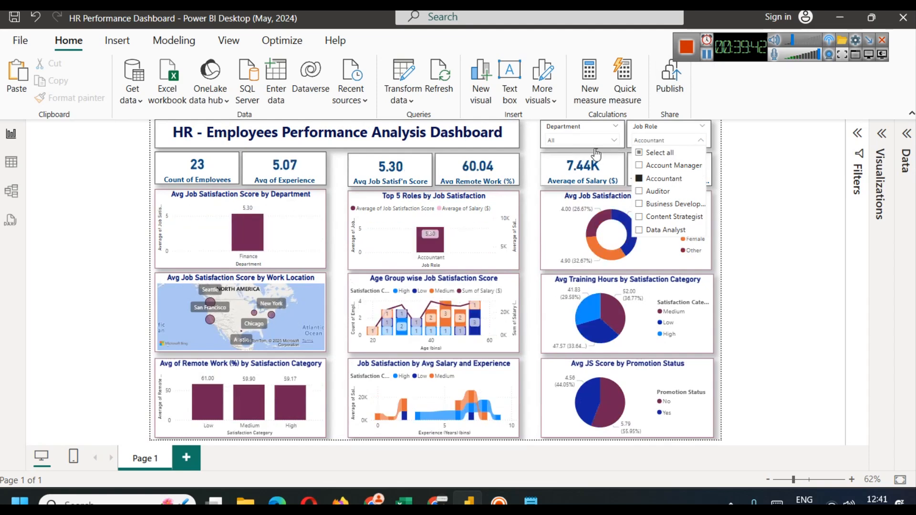
left_click(589, 140)
left_click(580, 165)
left_click(752, 187)
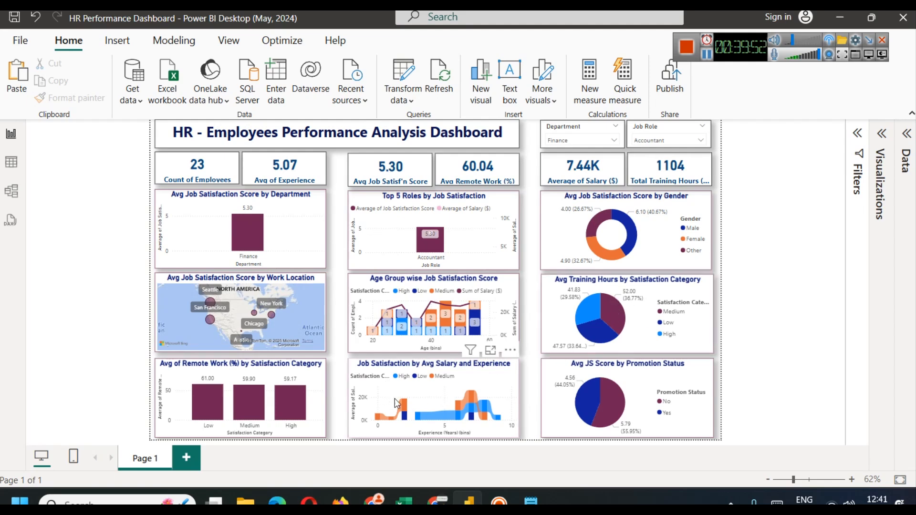
left_click(580, 140)
left_click(605, 127)
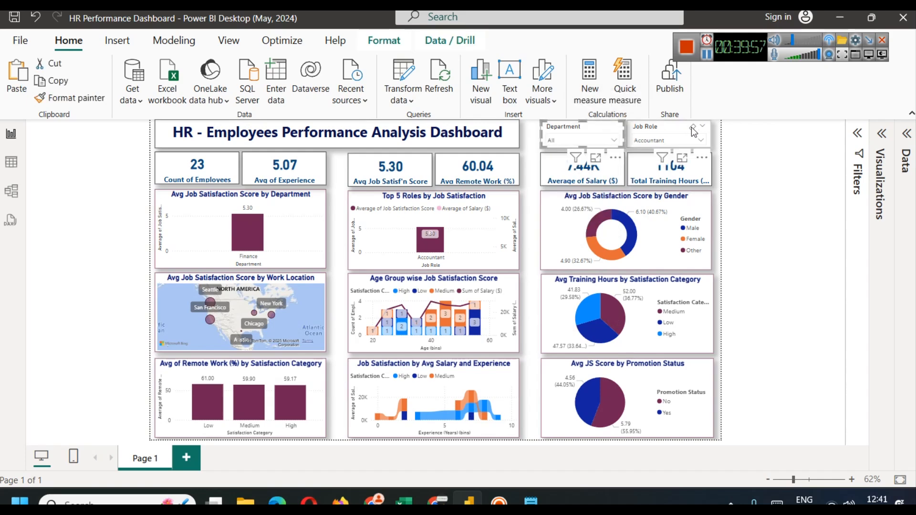
left_click(693, 127)
left_click(796, 287)
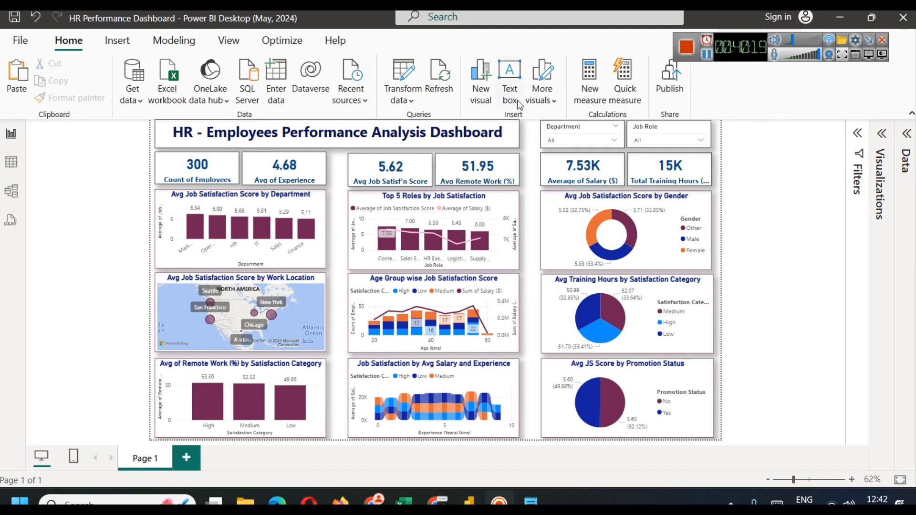
Step: Replace 'Performance' with 'Satisfaction' in the dashboard title
double_click(307, 133)
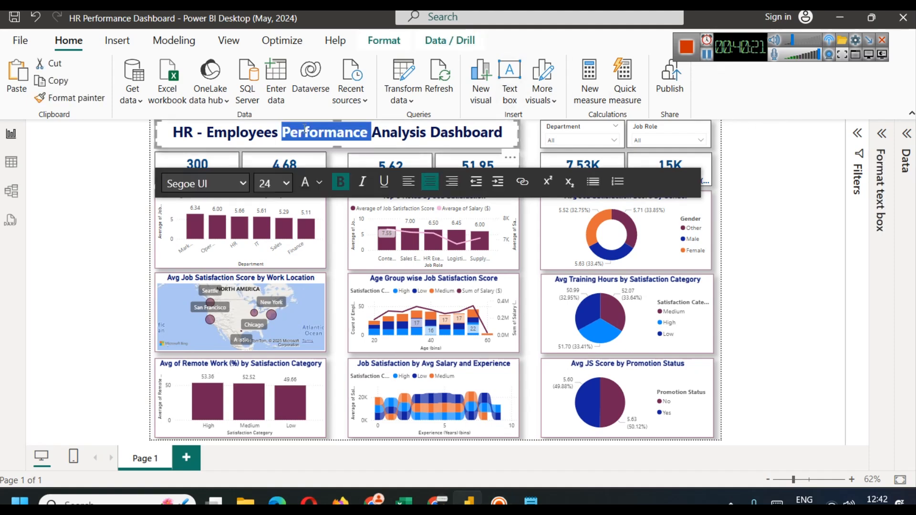
type("Satisf")
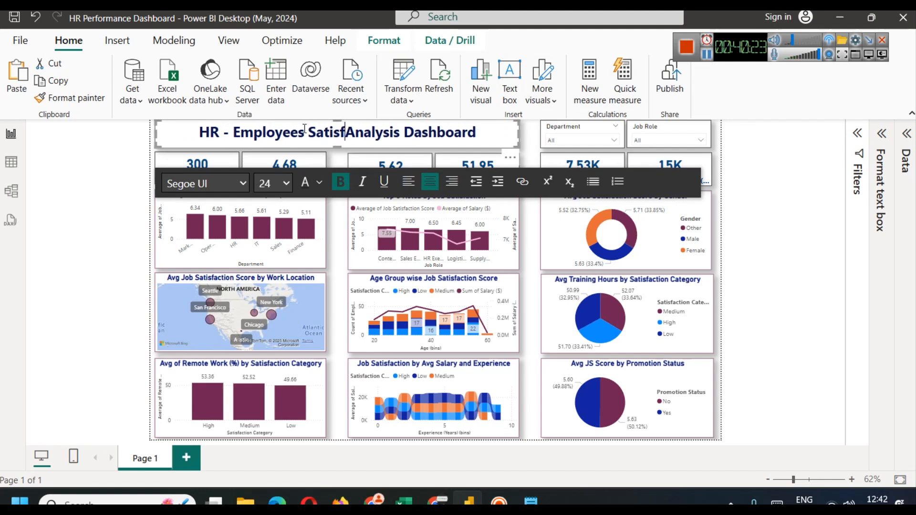
type("action")
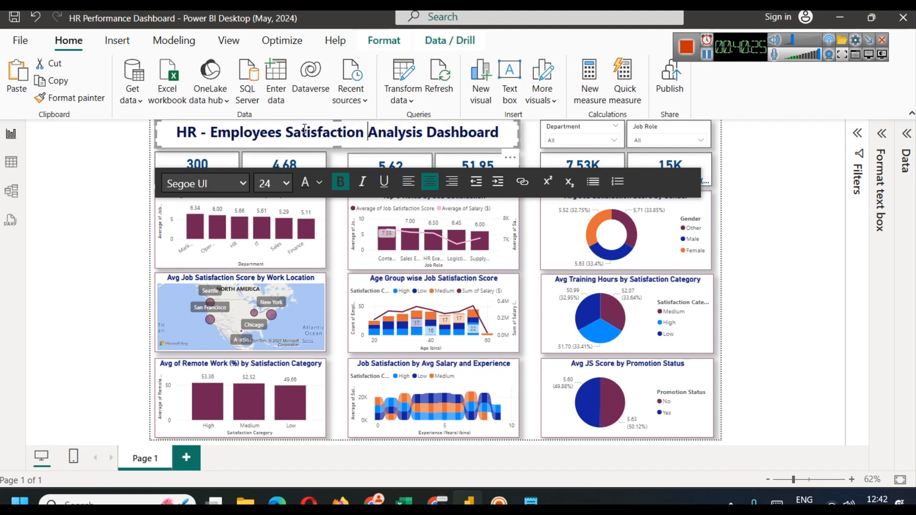
left_click(747, 190)
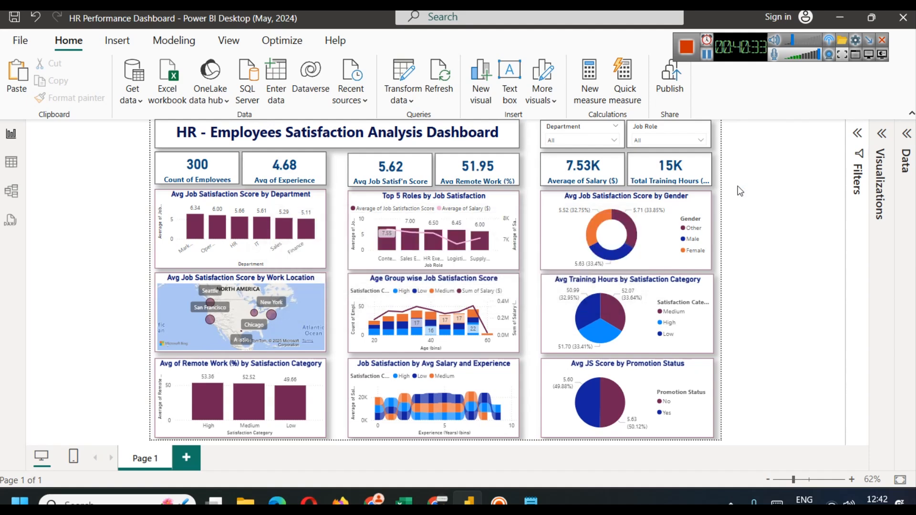
Step: Capture a screenshot of the whole report canvas with Win+Shift+S
left_click(912, 113)
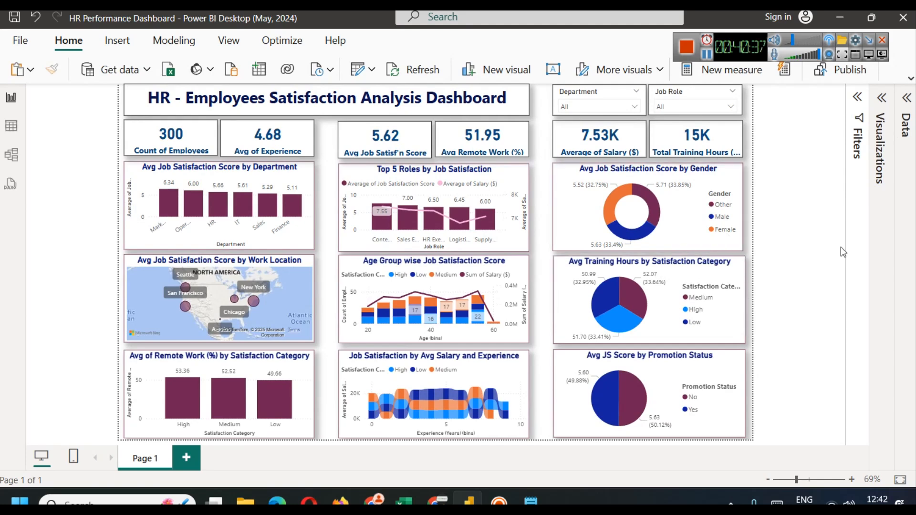
key("super+shift+s")
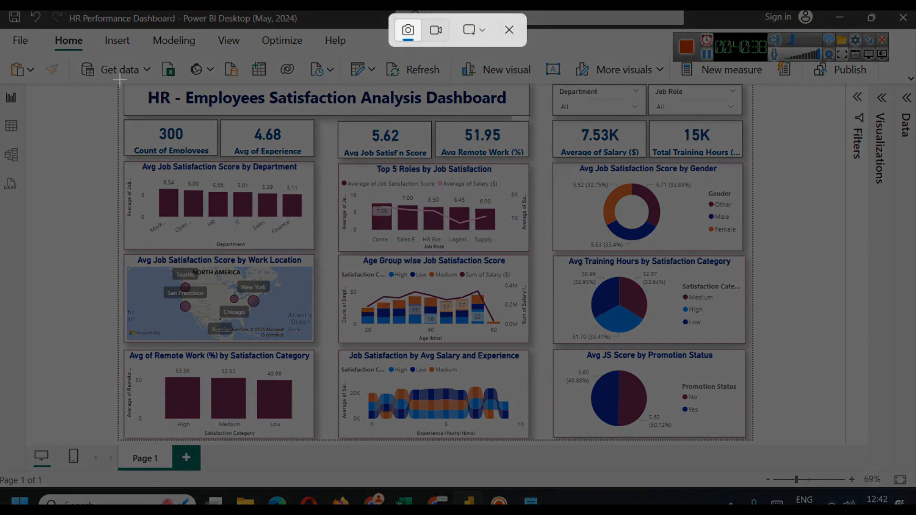
left_click_drag(121, 83, 750, 441)
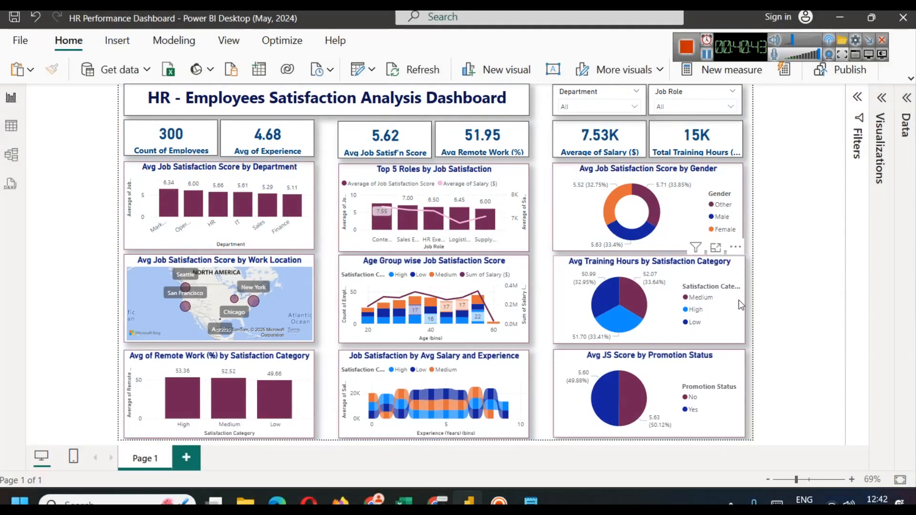
left_click(887, 383)
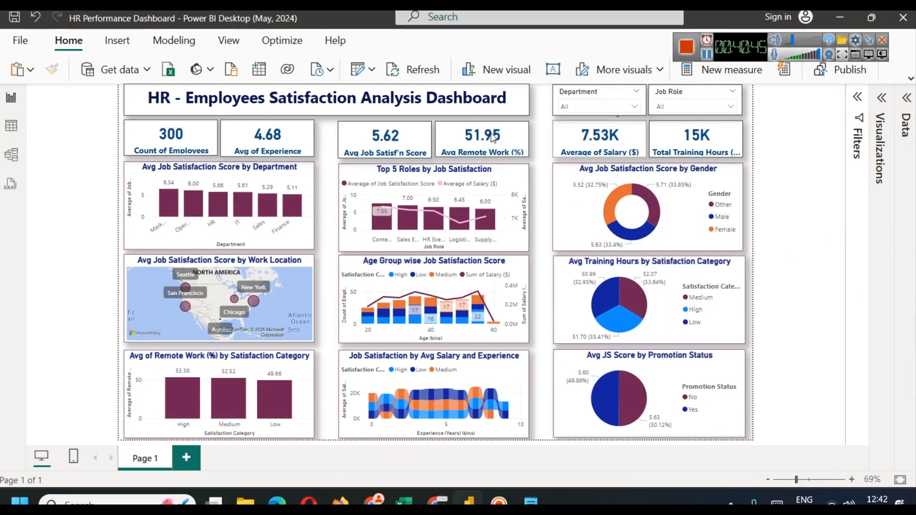
left_click(910, 79)
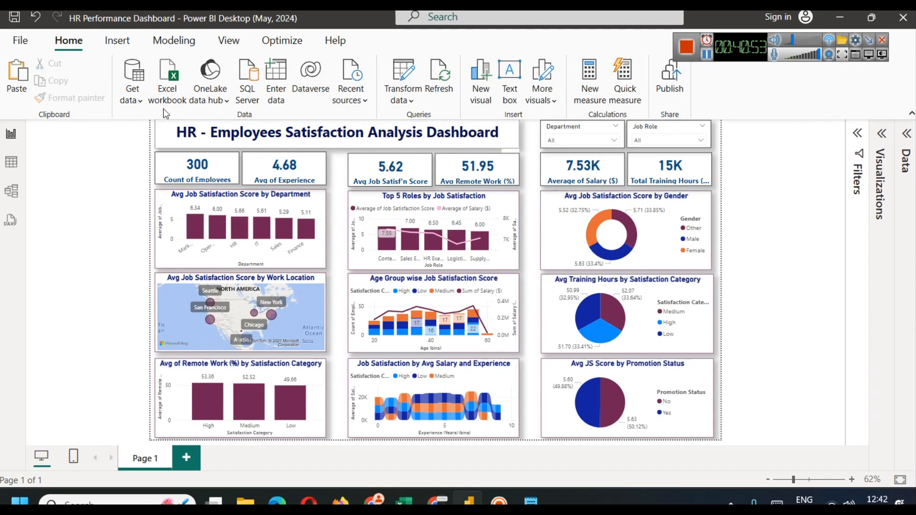
Step: Preview the Divergent, Bloom and Storm report themes from the View tab's Themes gallery
left_click(221, 43)
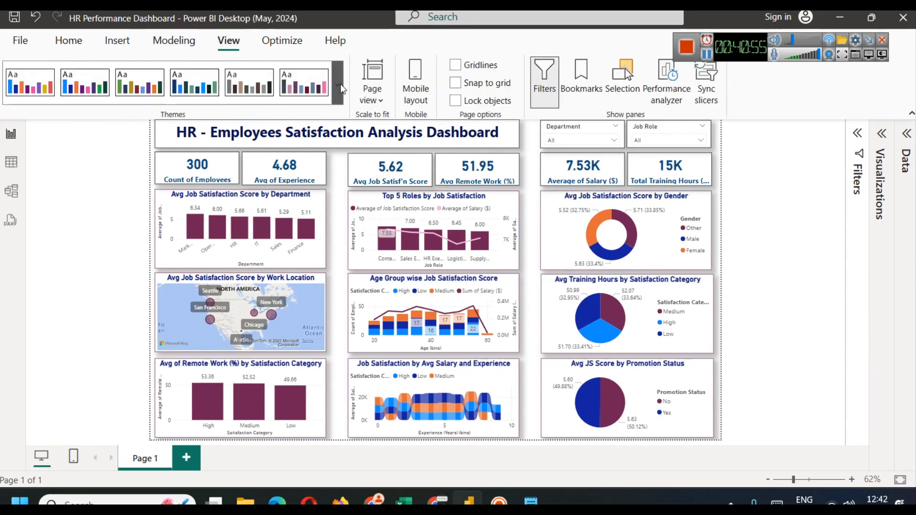
left_click(339, 85)
scroll(310, 284, "down", 3)
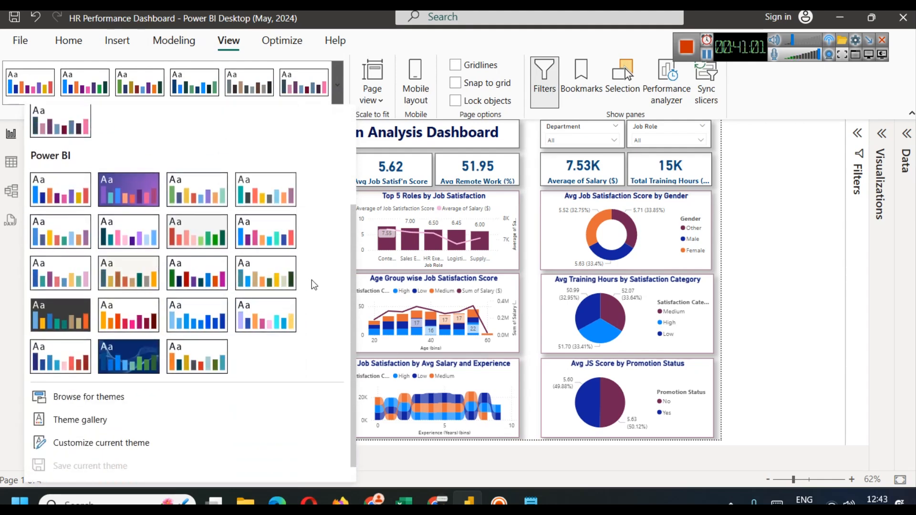
left_click(182, 237)
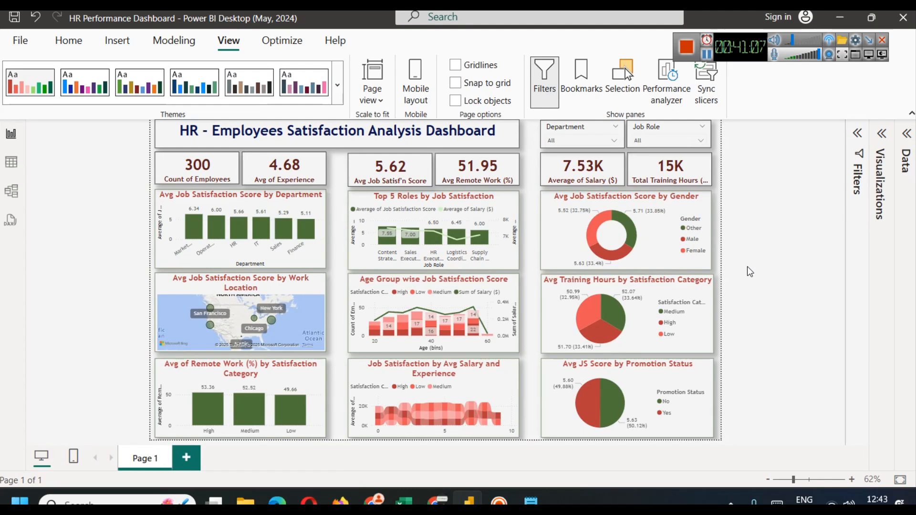
left_click(337, 84)
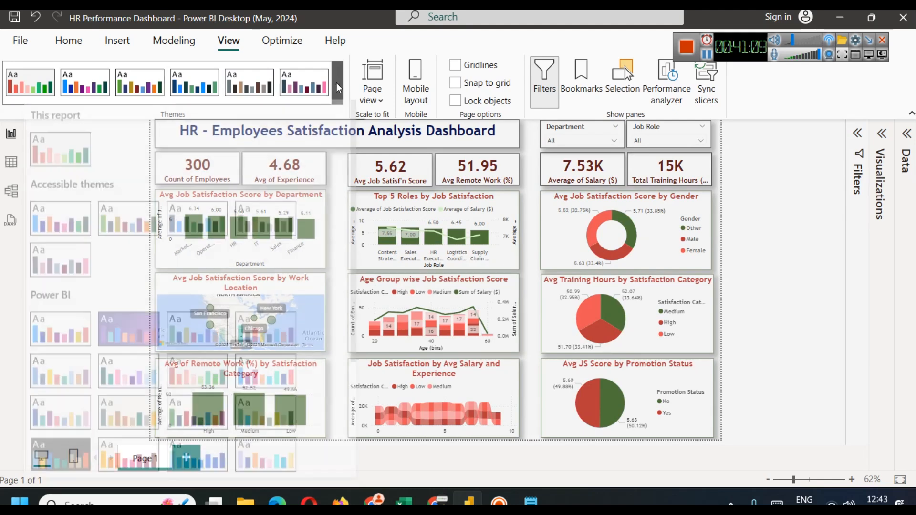
scroll(206, 291, "down", 3)
left_click(128, 189)
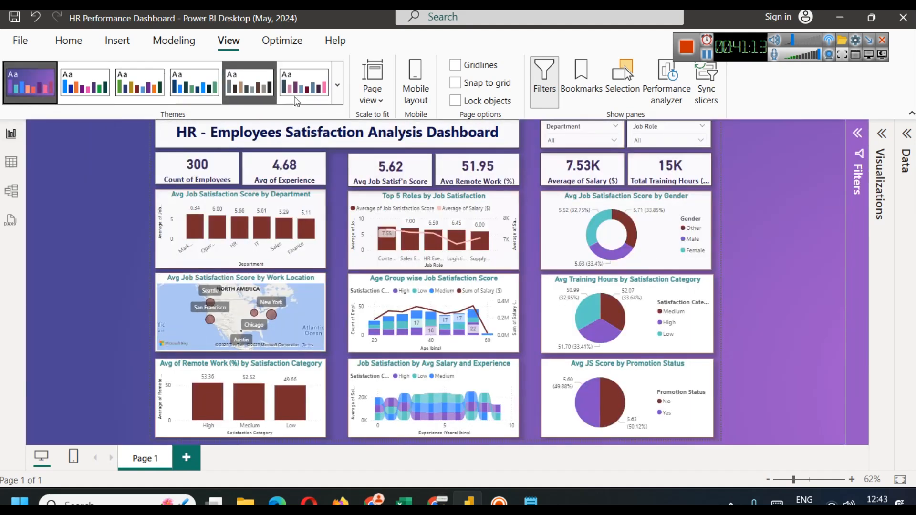
left_click(337, 84)
scroll(242, 324, "down", 5)
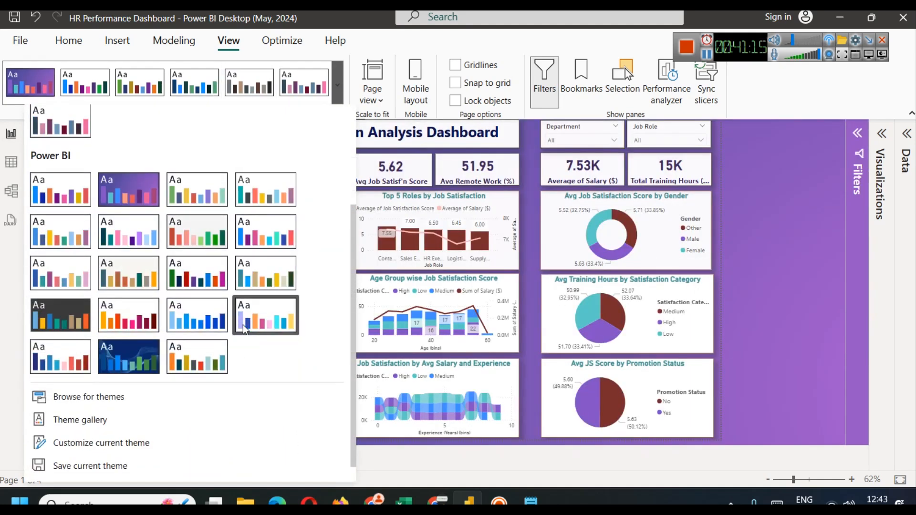
left_click(190, 325)
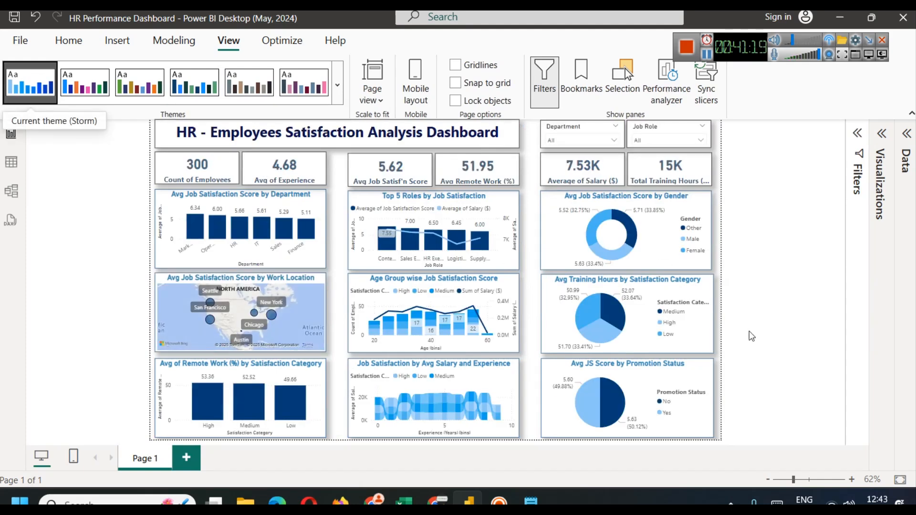
Step: Try Temperature and Accessible Tidal, then settle on the Accessible Orchid theme
left_click(337, 85)
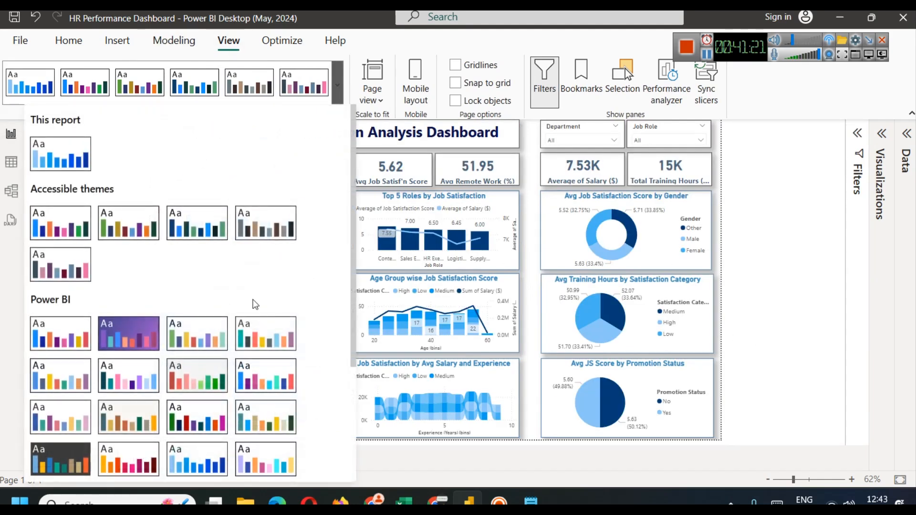
scroll(256, 304, "down", 3)
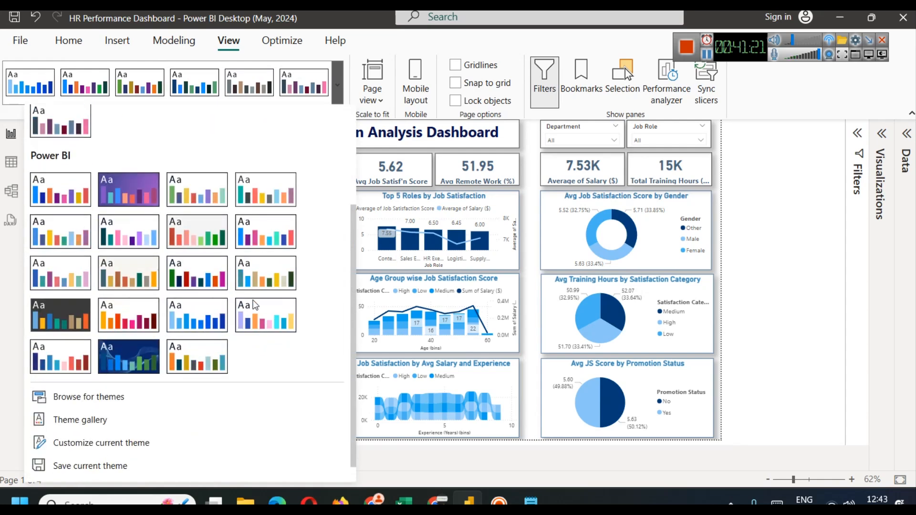
left_click(78, 349)
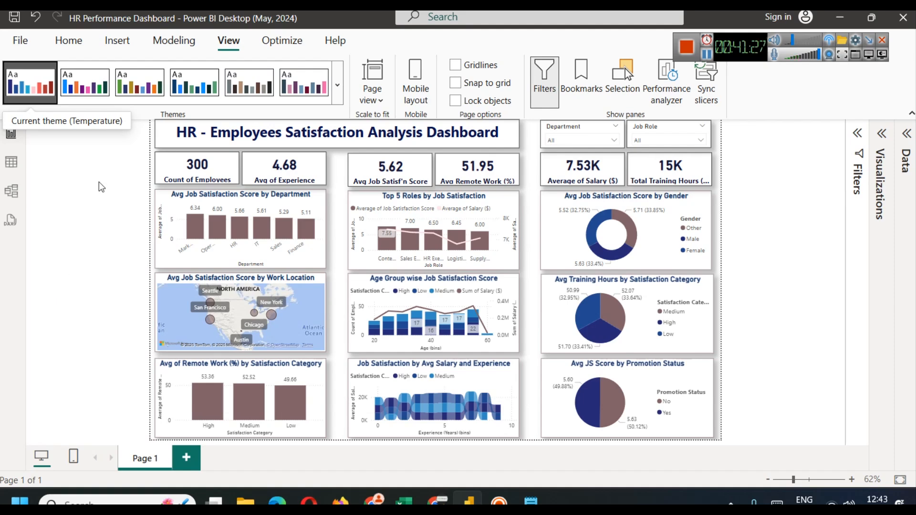
left_click(339, 86)
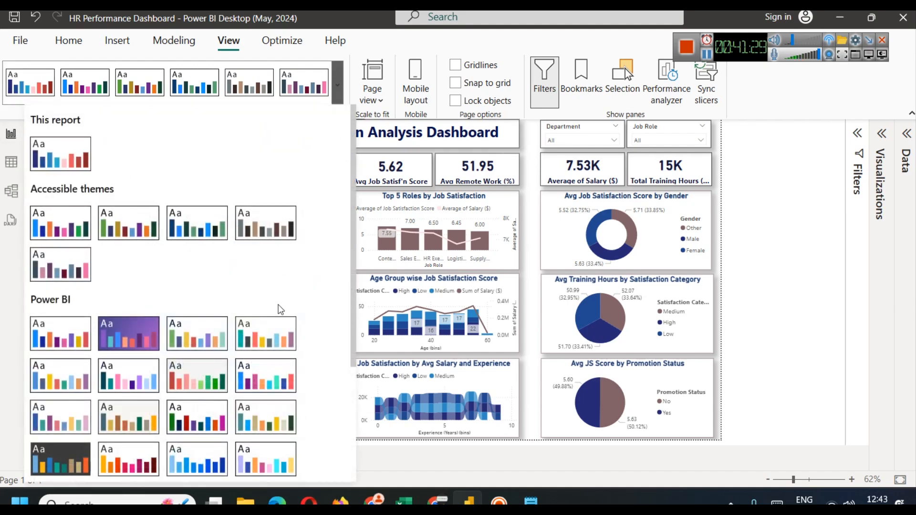
left_click(186, 231)
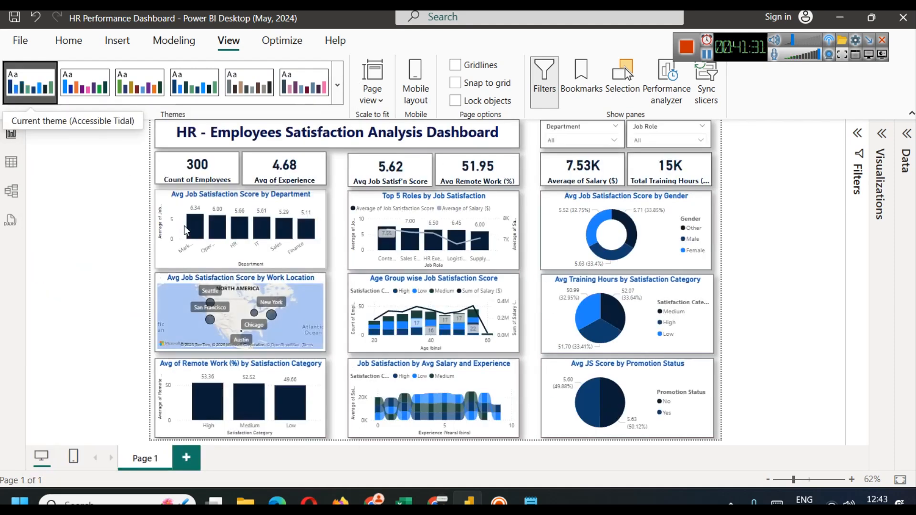
left_click(338, 86)
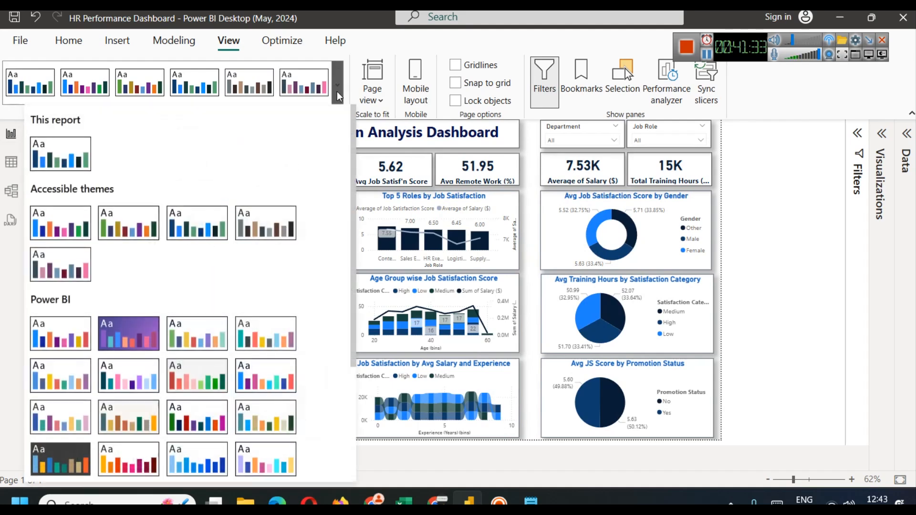
left_click(299, 92)
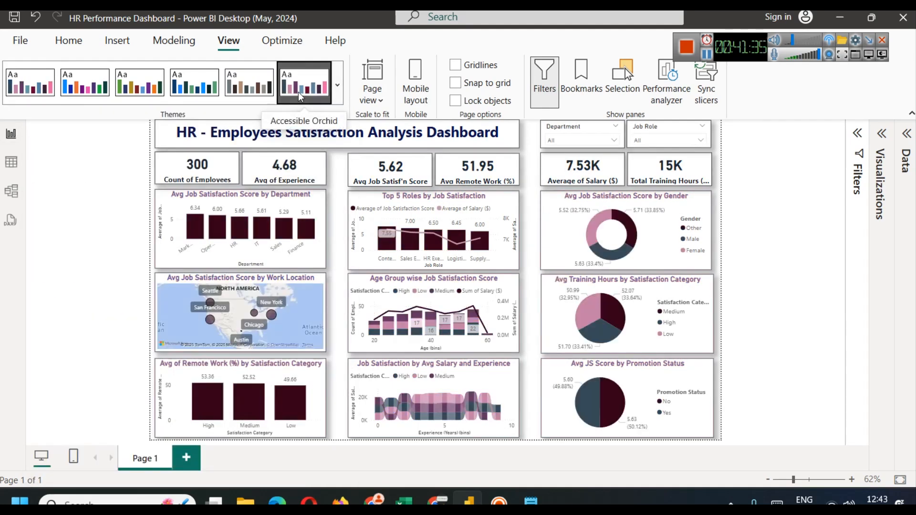